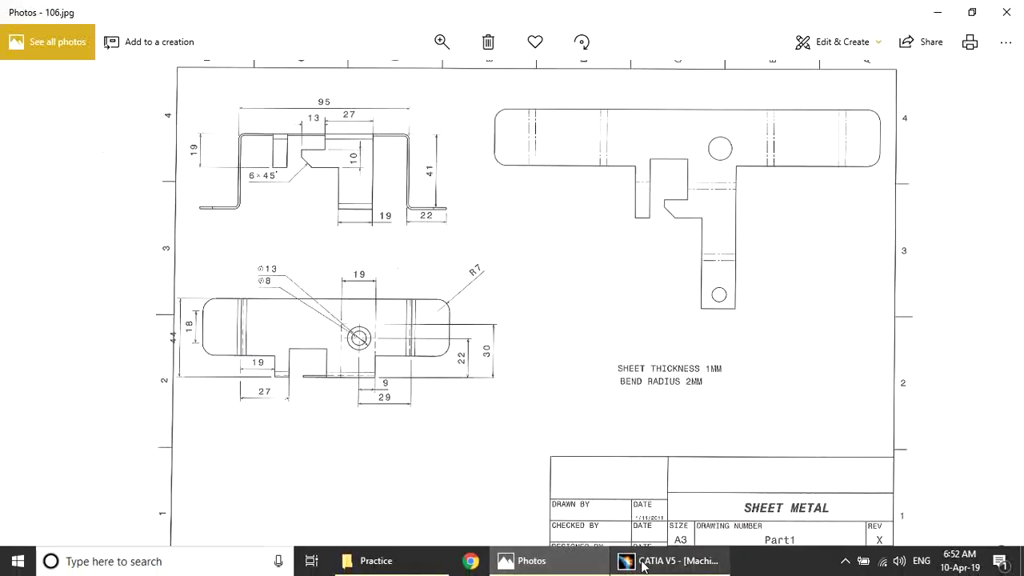
Switch to CATIA V5 to view the finished bracket in Machine Part 2
left_click(643, 563)
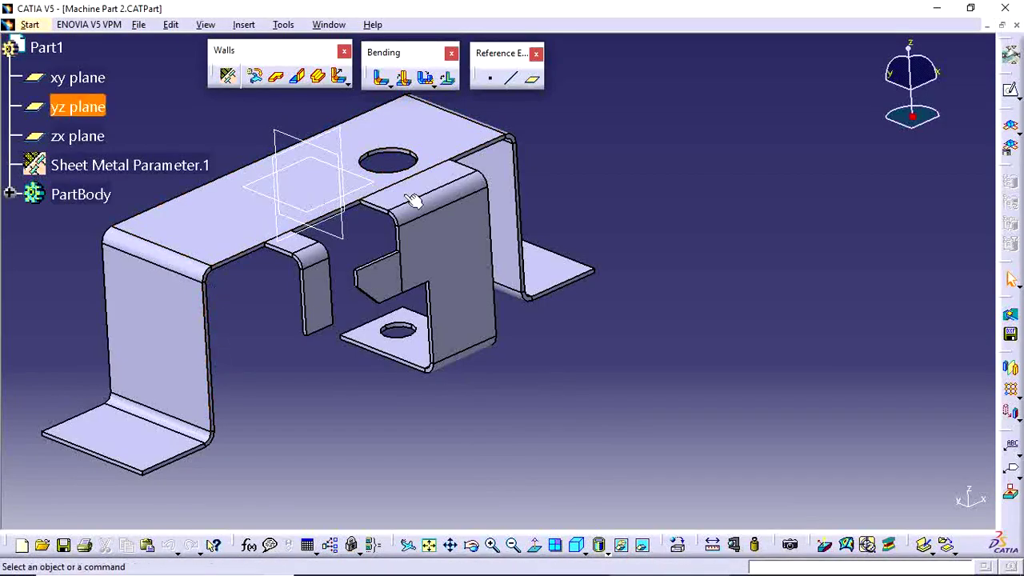
Close Machine Part 2 and create a new Generative Sheetmetal Design part, Part1
left_click(1016, 25)
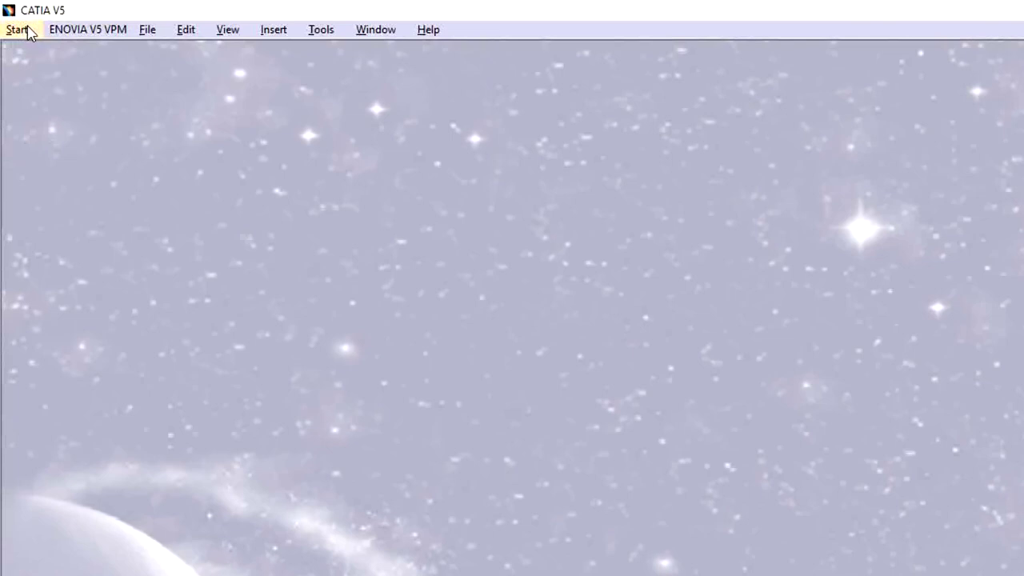
left_click(18, 29)
mouse_move(69, 73)
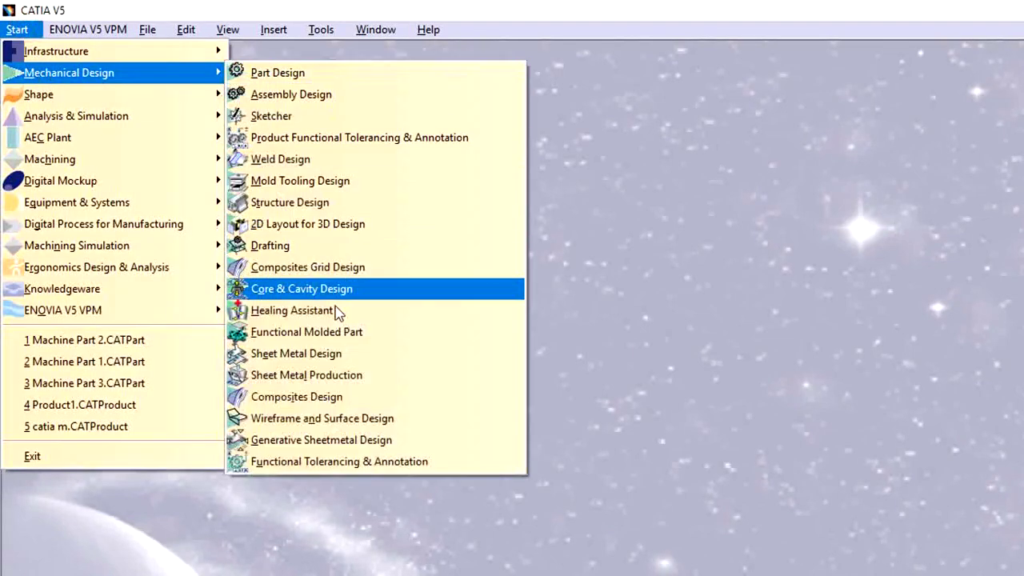
left_click(363, 448)
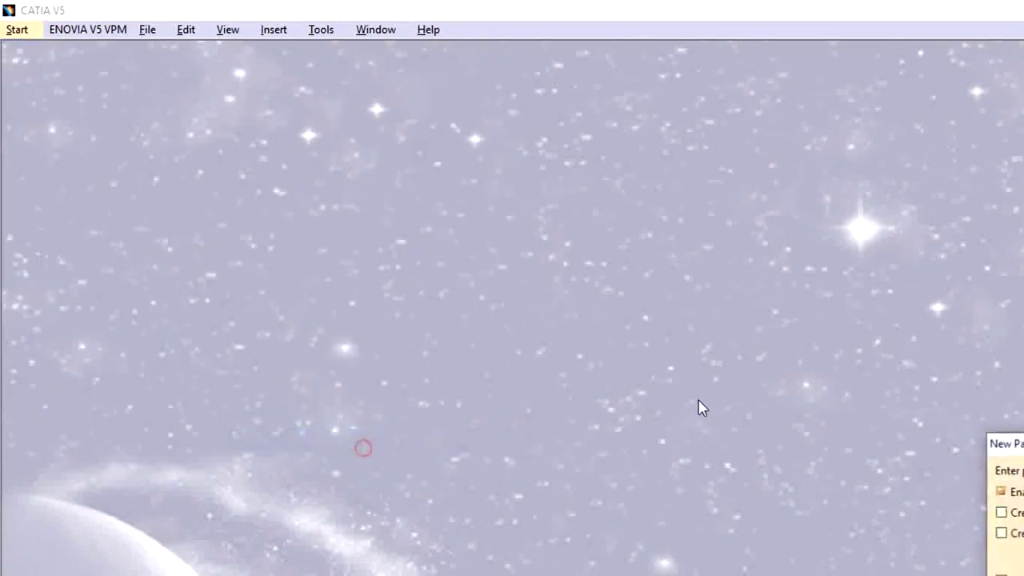
left_click(904, 512)
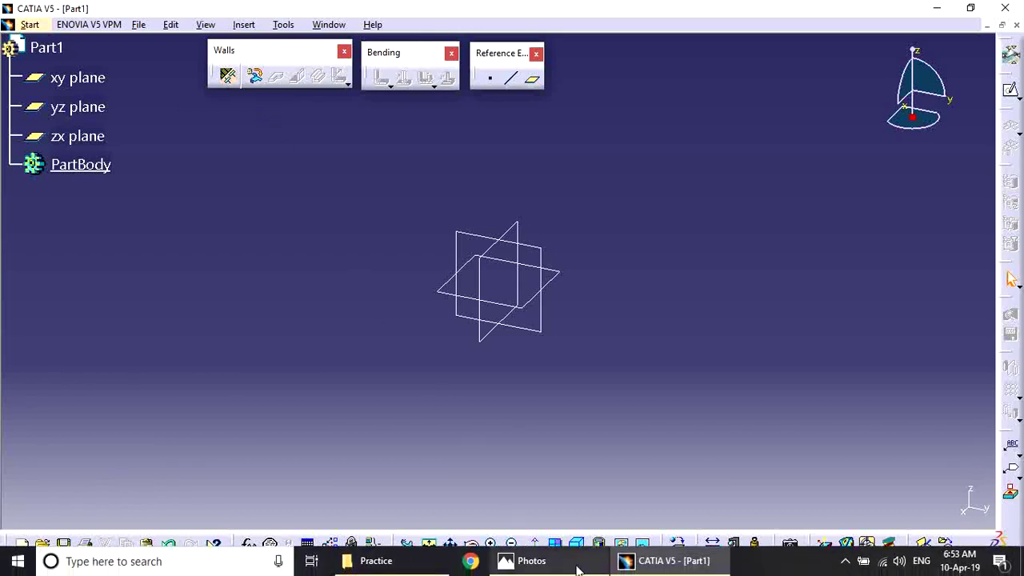
left_click(578, 568)
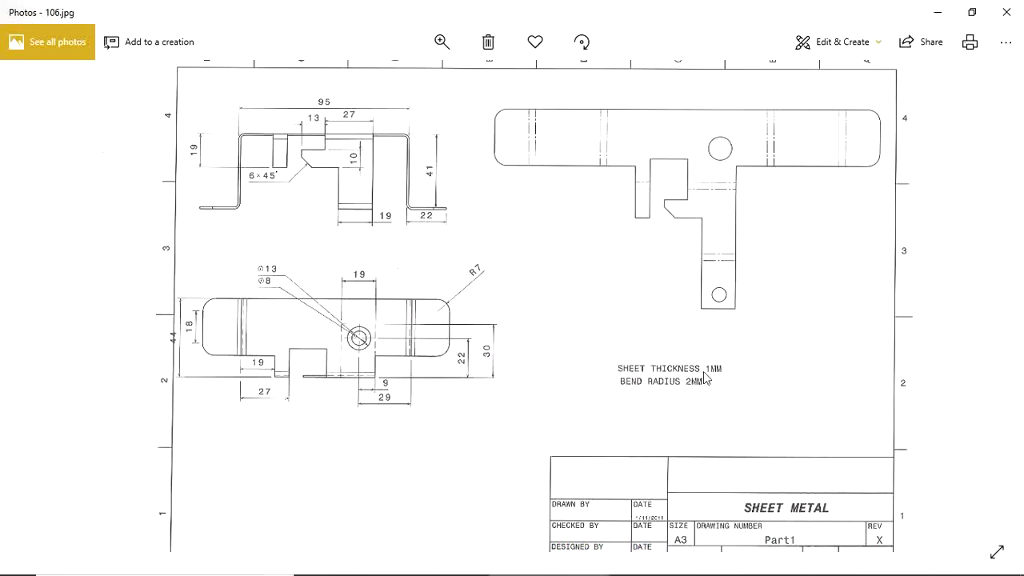
Zoom into the drawing note reading 1MM sheet thickness and 2MM bend radius
left_click(602, 350)
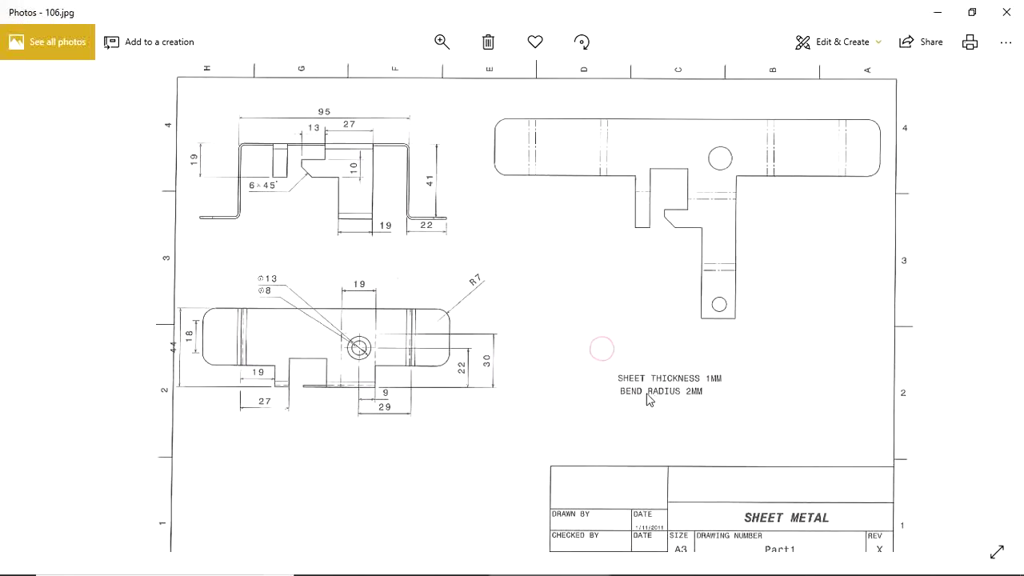
scroll(686, 400, "up", 1)
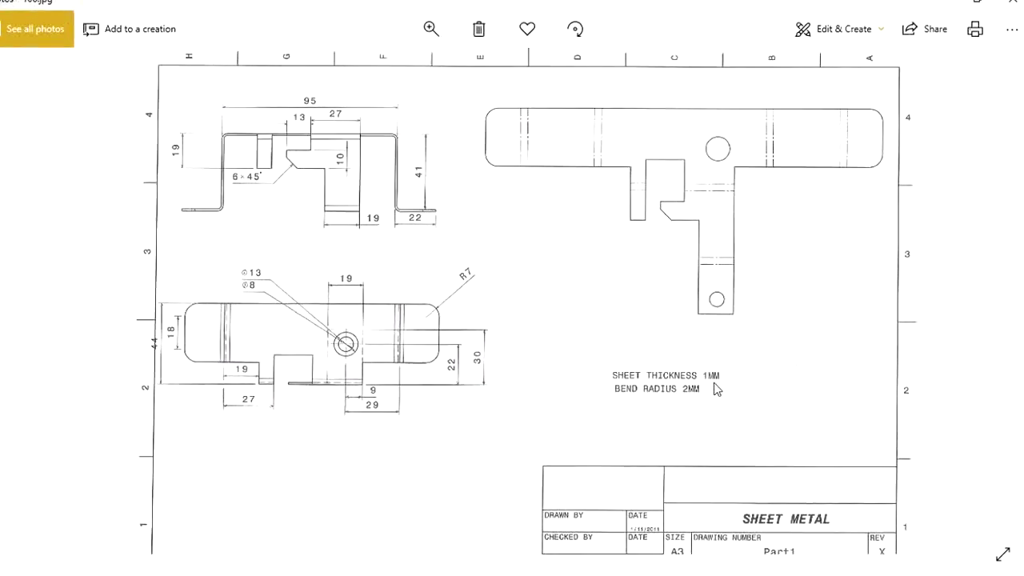
scroll(716, 386, "up", 2)
scroll(610, 354, "up", 1)
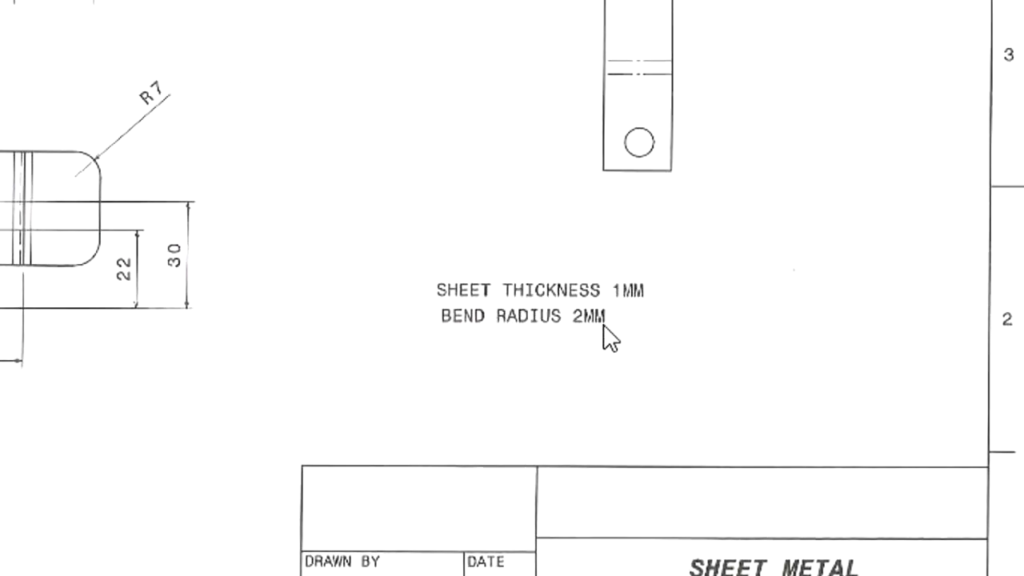
left_click(648, 560)
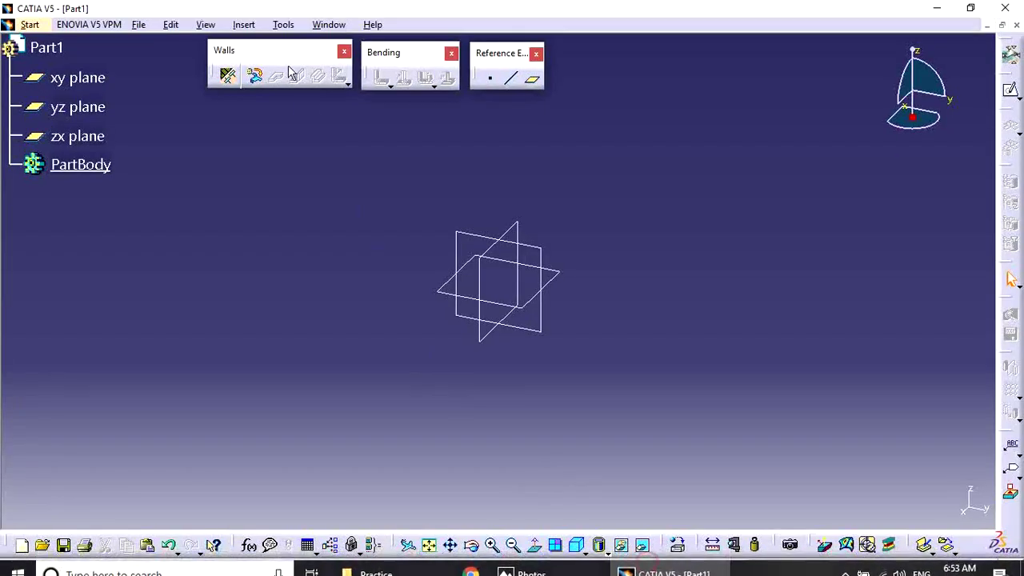
Set Part1's sheet metal parameters to 1mm thickness and 2mm default bend radius
left_click(227, 75)
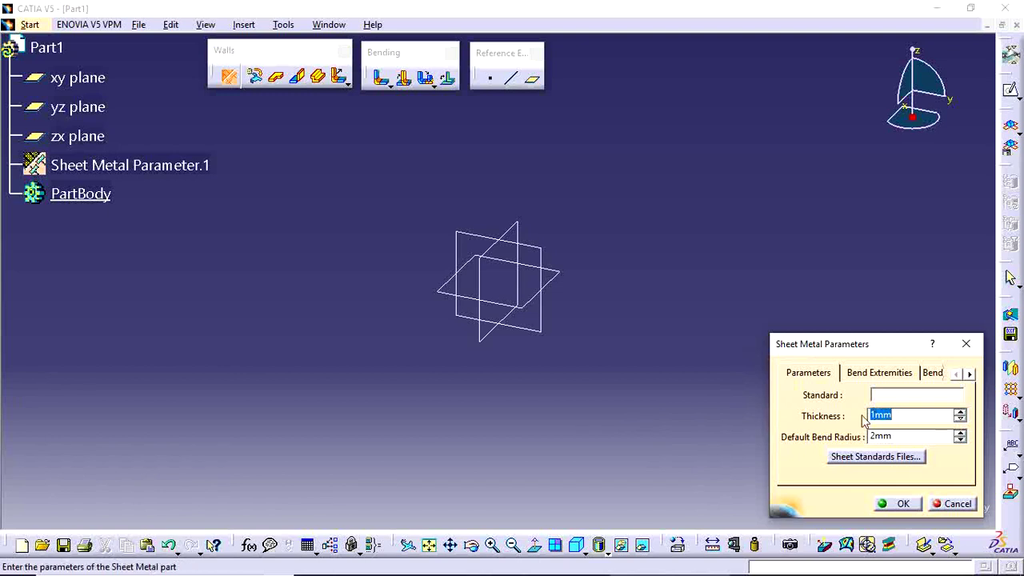
type("1")
left_click(919, 436)
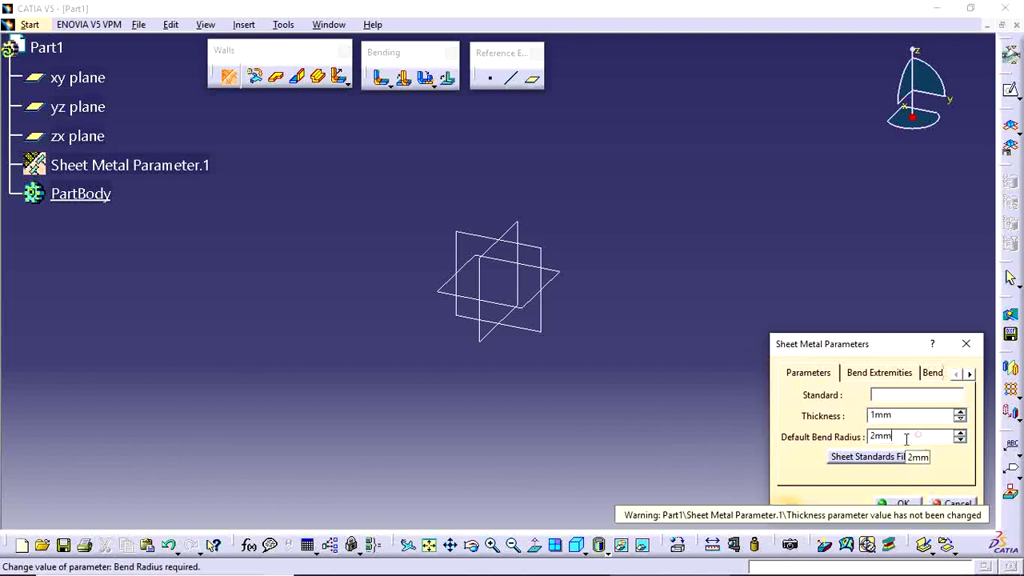
type("2")
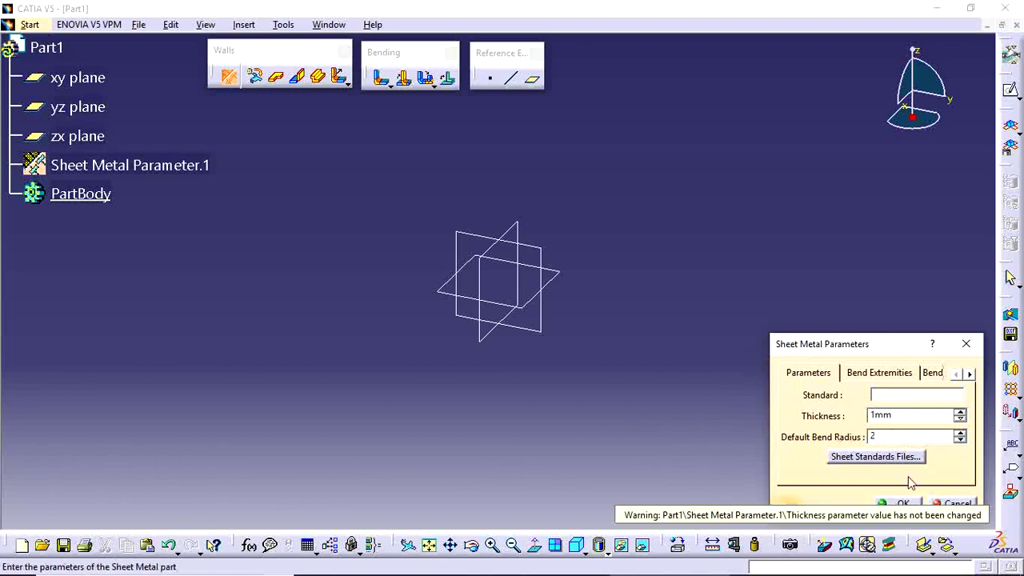
left_click(902, 505)
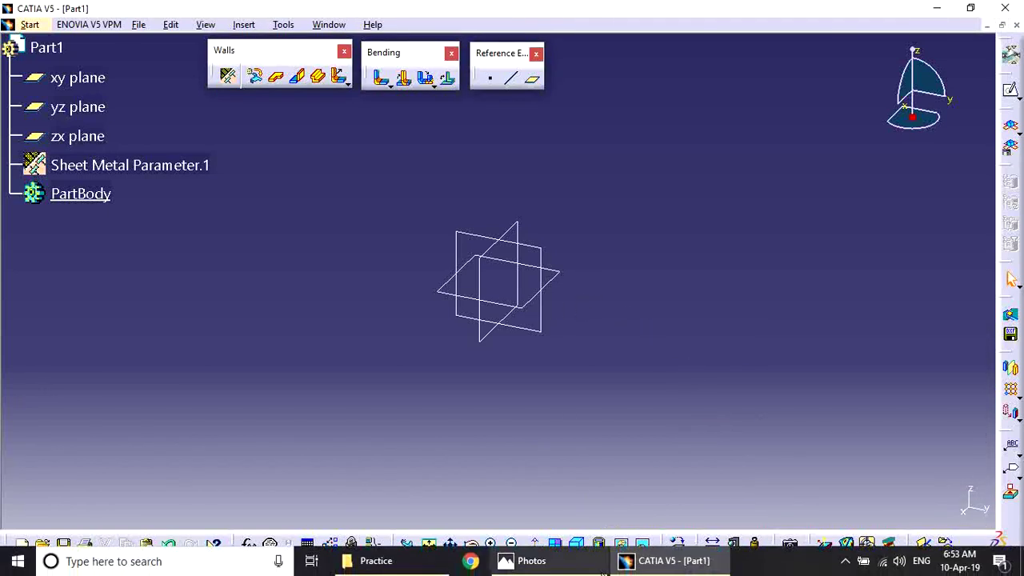
left_click(525, 560)
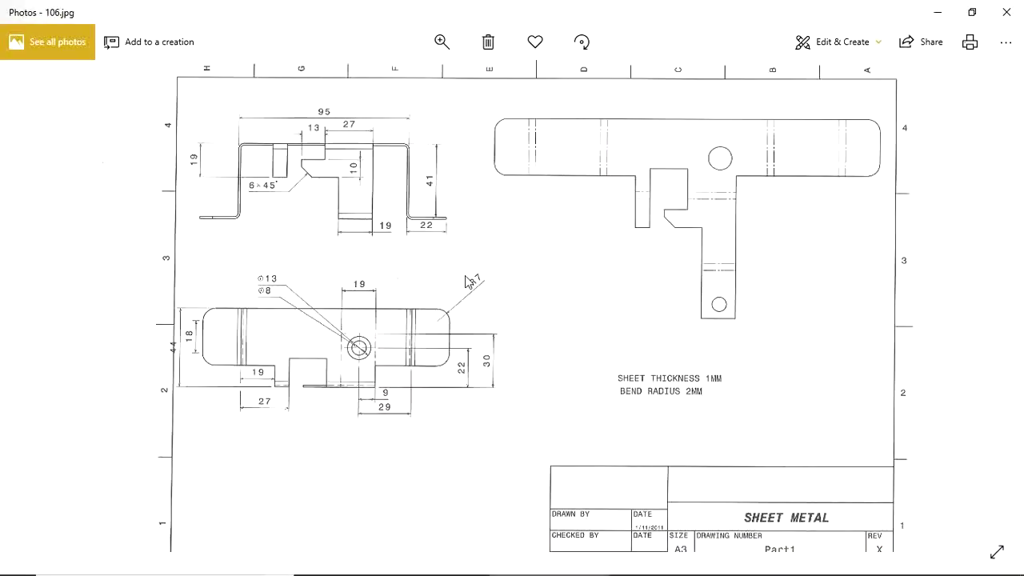
Zoom into the front and top views to read dimensions such as 95, 44 and R7
scroll(259, 155, "up", 3)
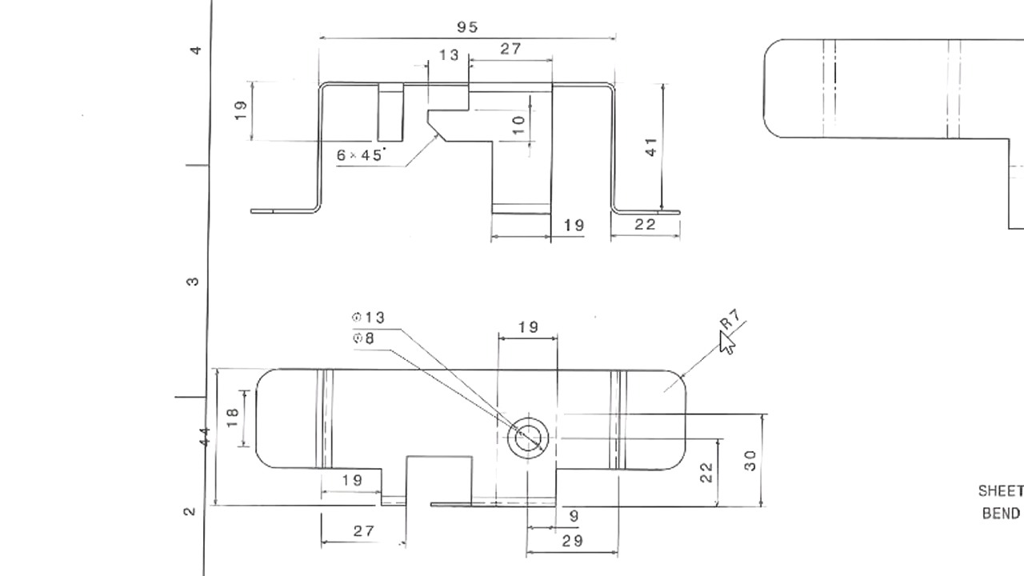
left_click(272, 374)
left_click(281, 455)
left_click(237, 405)
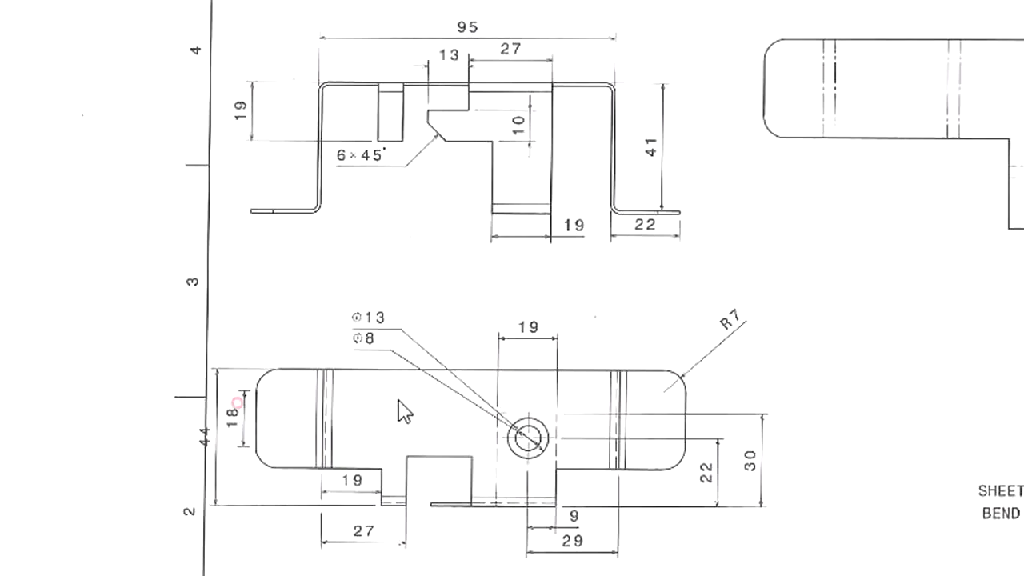
left_click(701, 358)
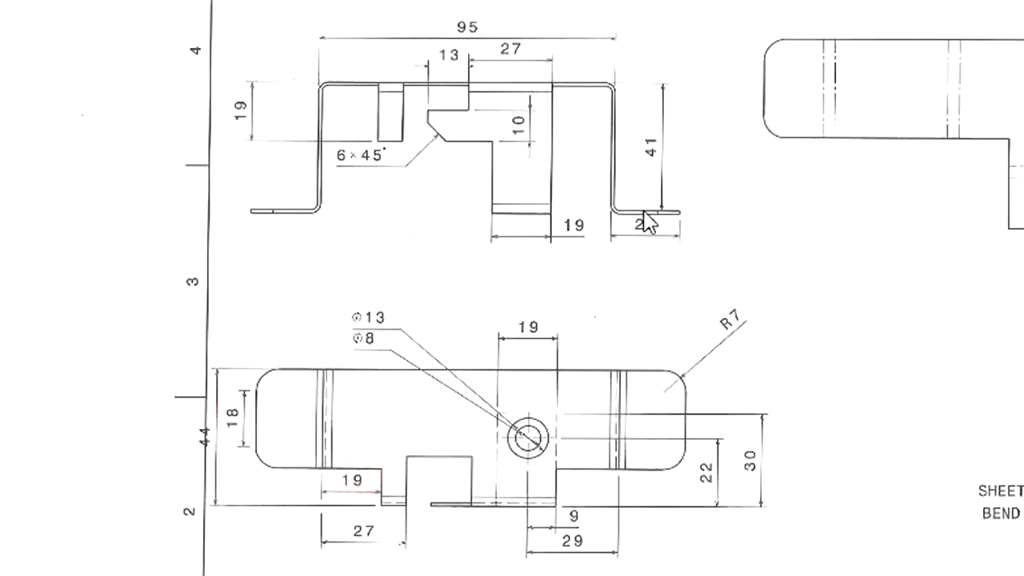
left_click(648, 560)
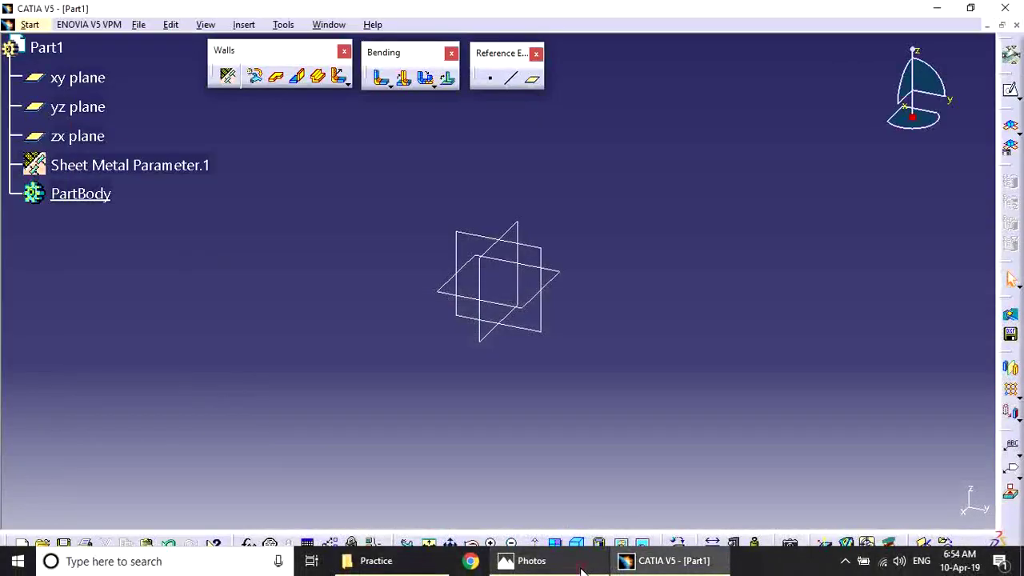
Start a wall and sketch a centred rectangle on the xy plane
left_click(558, 367)
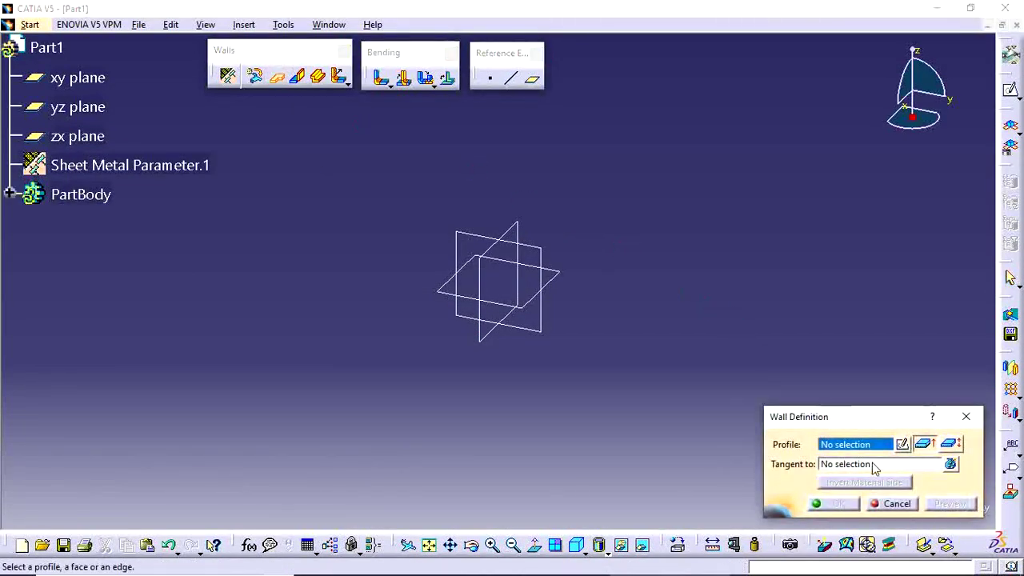
left_click(902, 444)
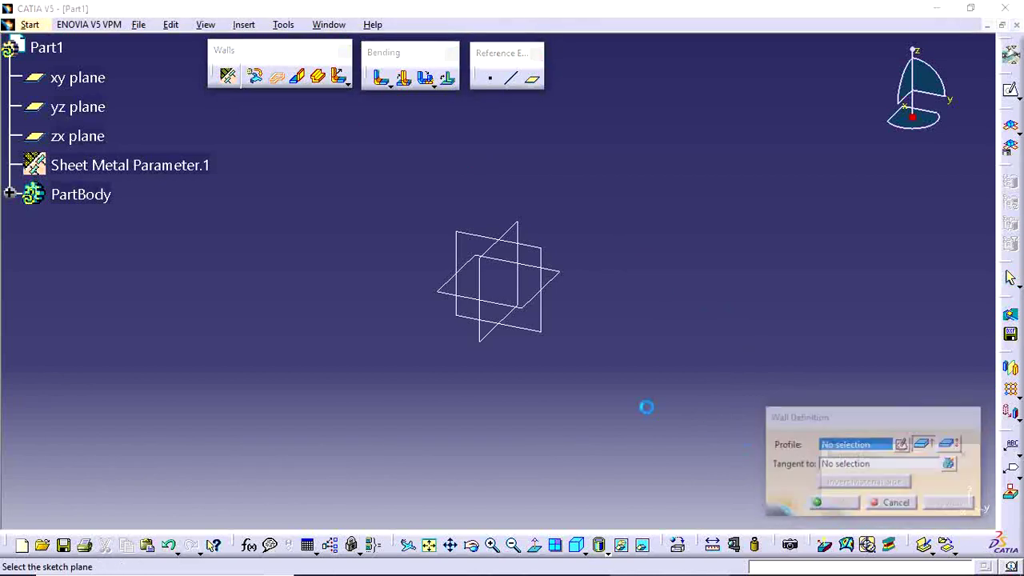
left_click(558, 283)
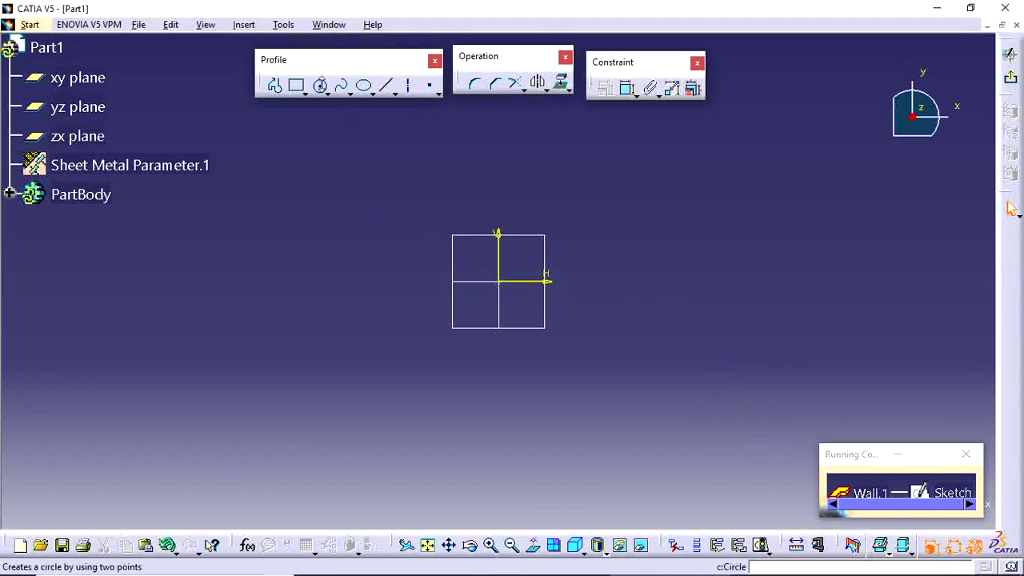
left_click(304, 92)
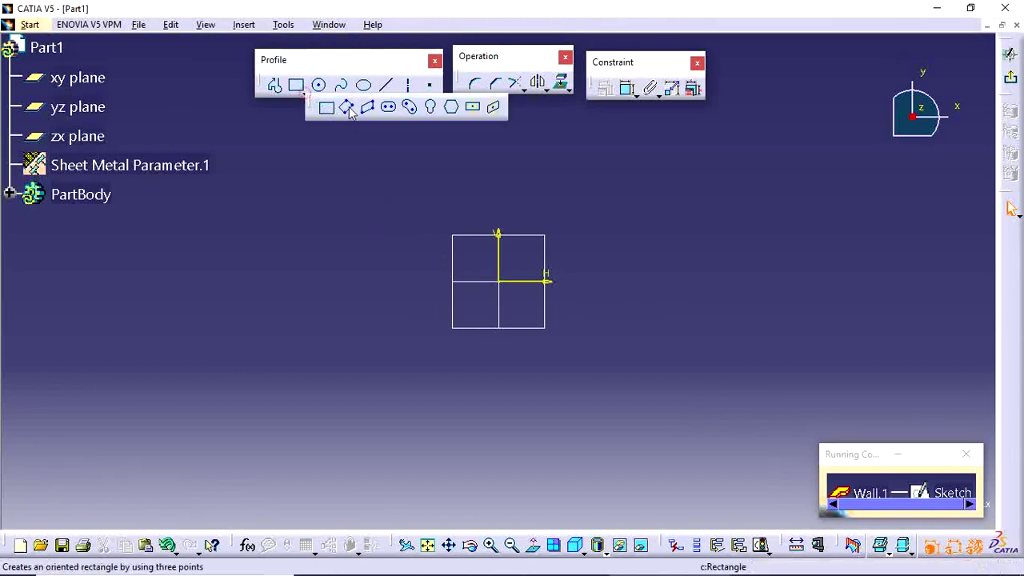
left_click(473, 108)
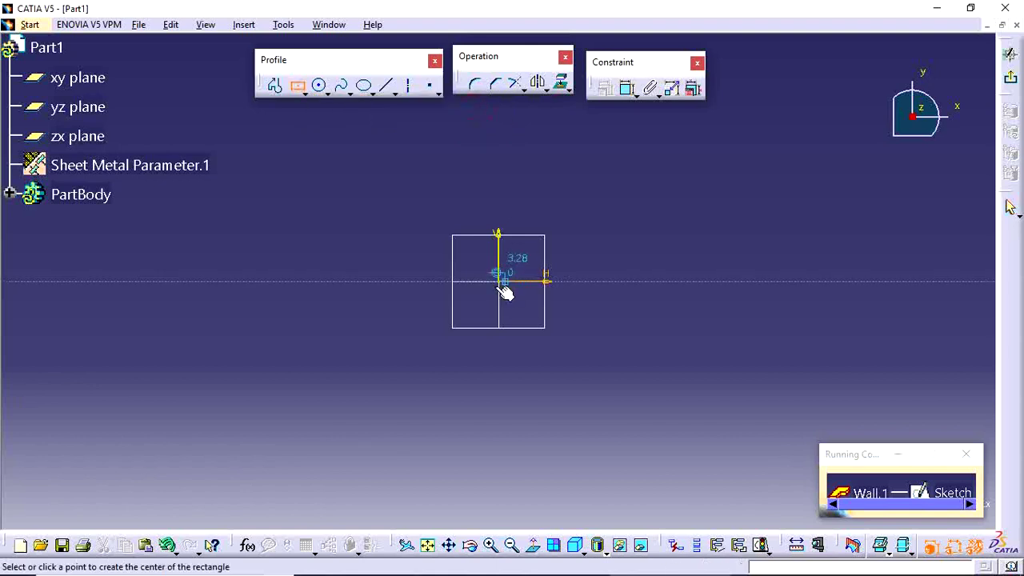
left_click(500, 281)
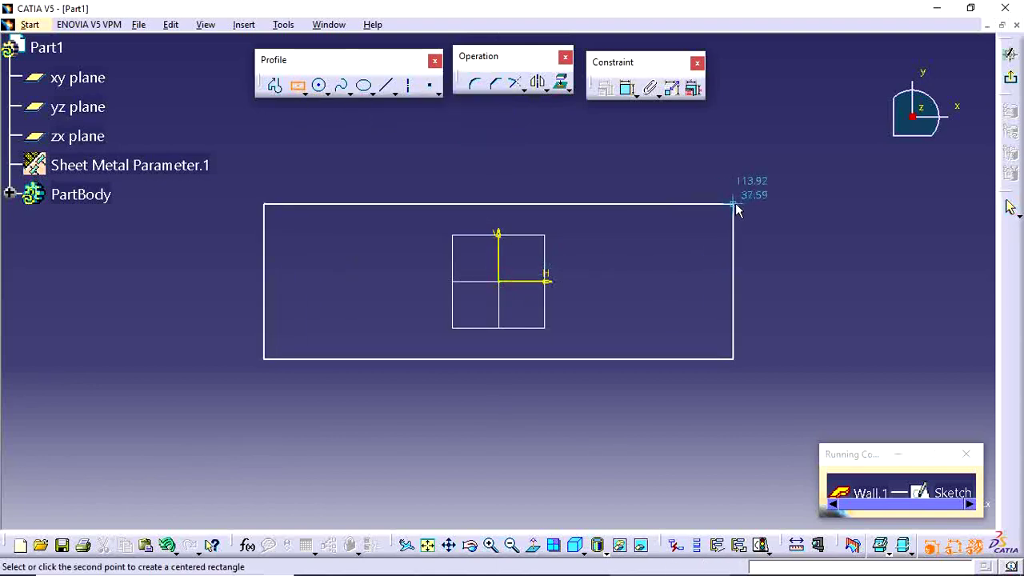
left_click(733, 204)
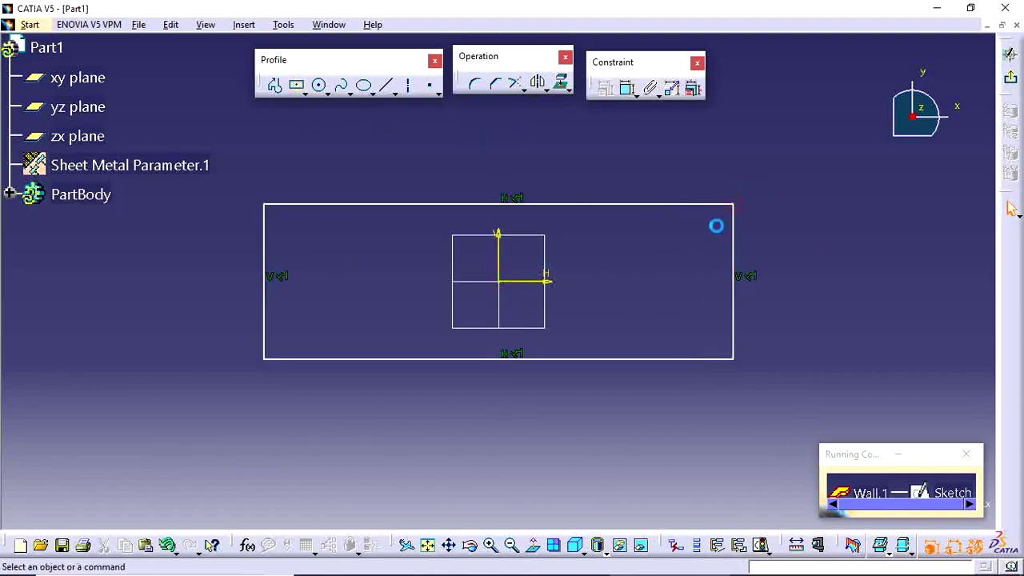
Dimension the rectangle to 32 mm height and 95 mm width, then exit the sketcher
left_click(626, 88)
left_click(264, 269)
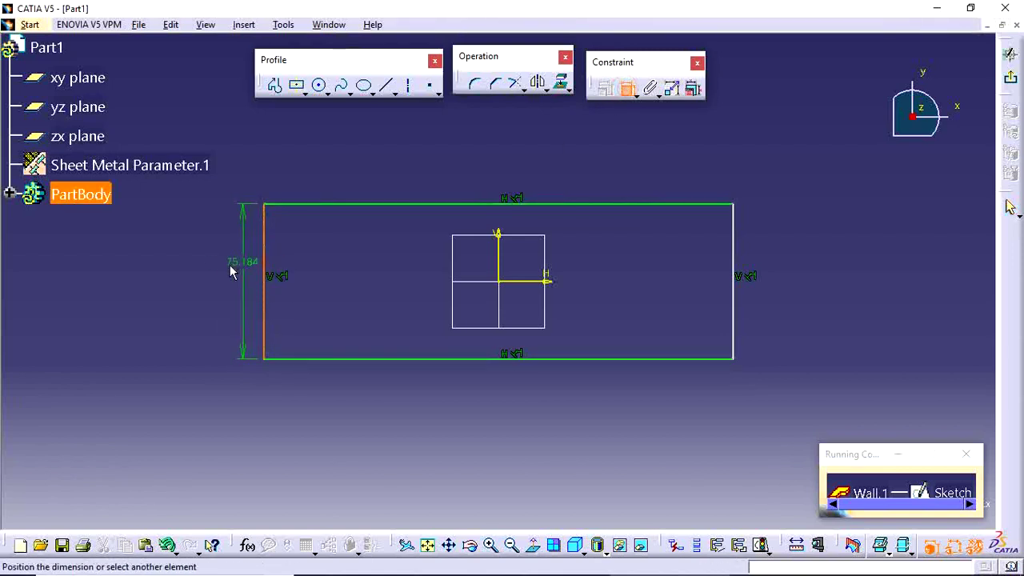
left_click(221, 268)
double_click(223, 267)
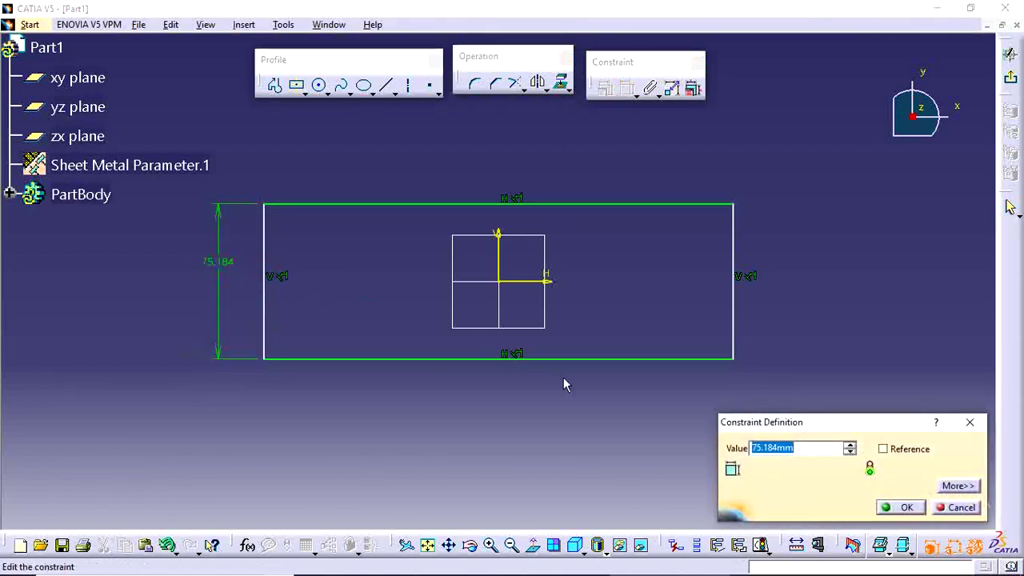
type("18+7+7")
left_click(899, 507)
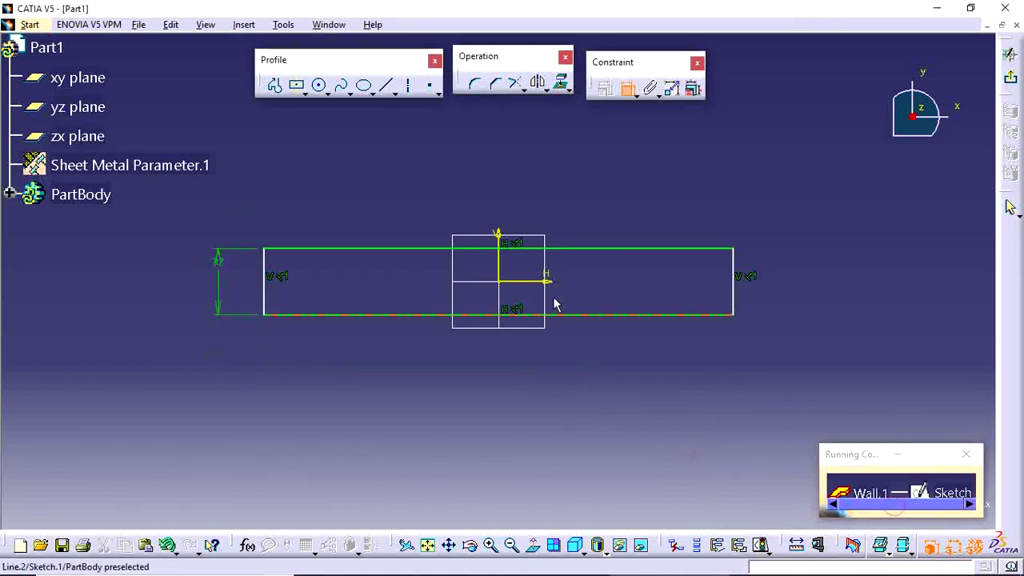
left_click(585, 255)
left_click(512, 190)
double_click(516, 182)
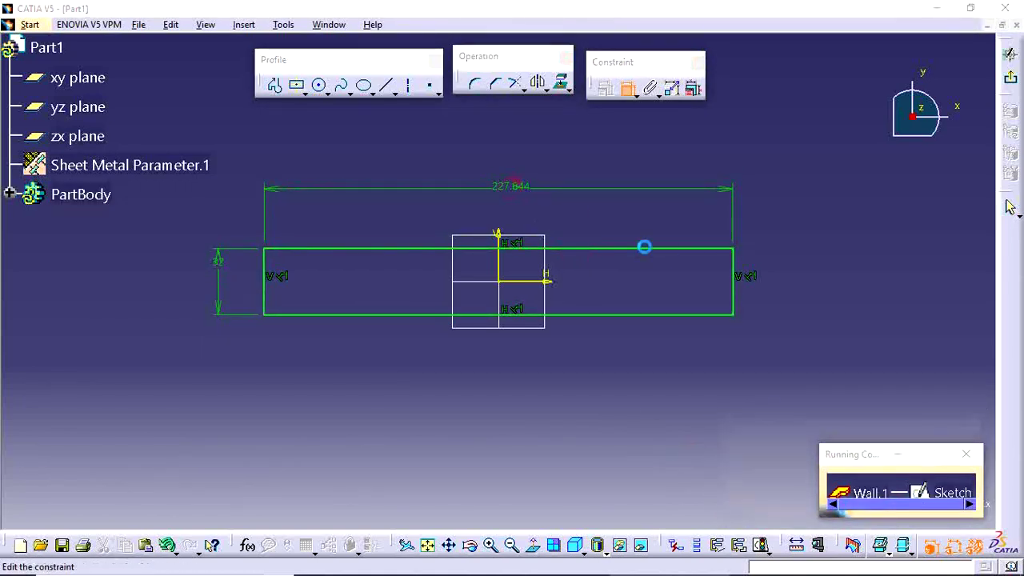
type("95")
key("Return")
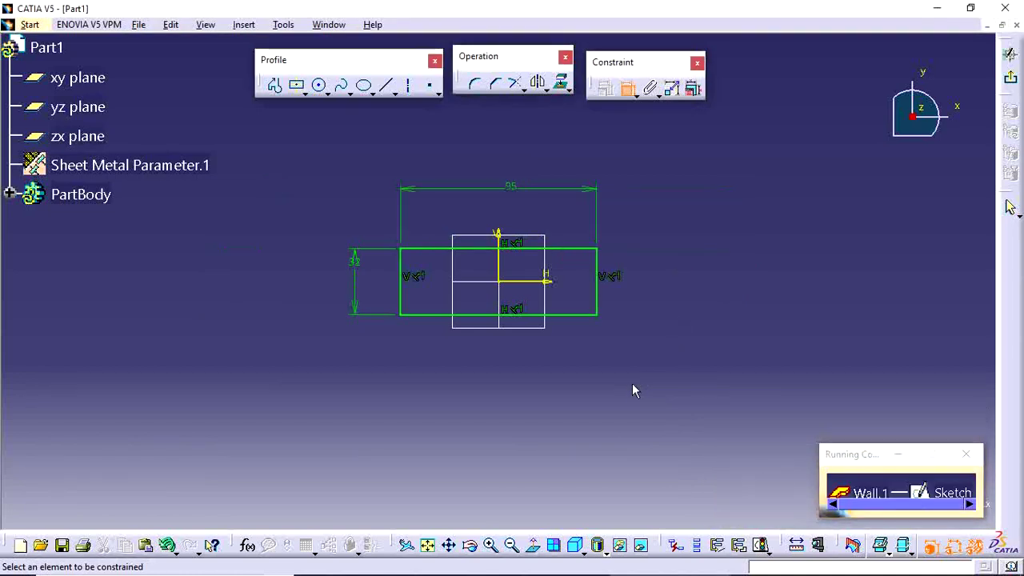
middle_click_drag(627, 404, 745, 390)
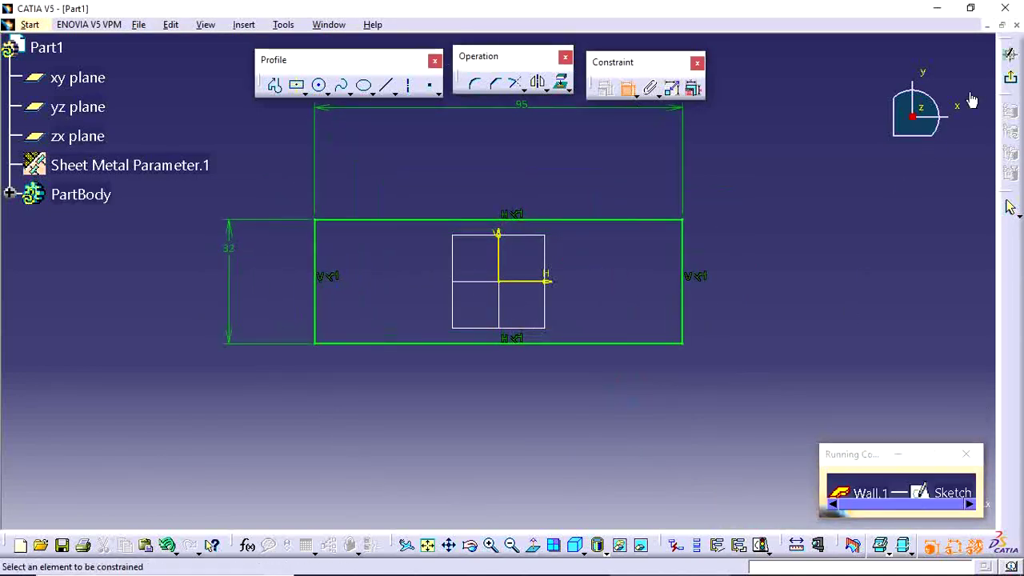
left_click(1009, 54)
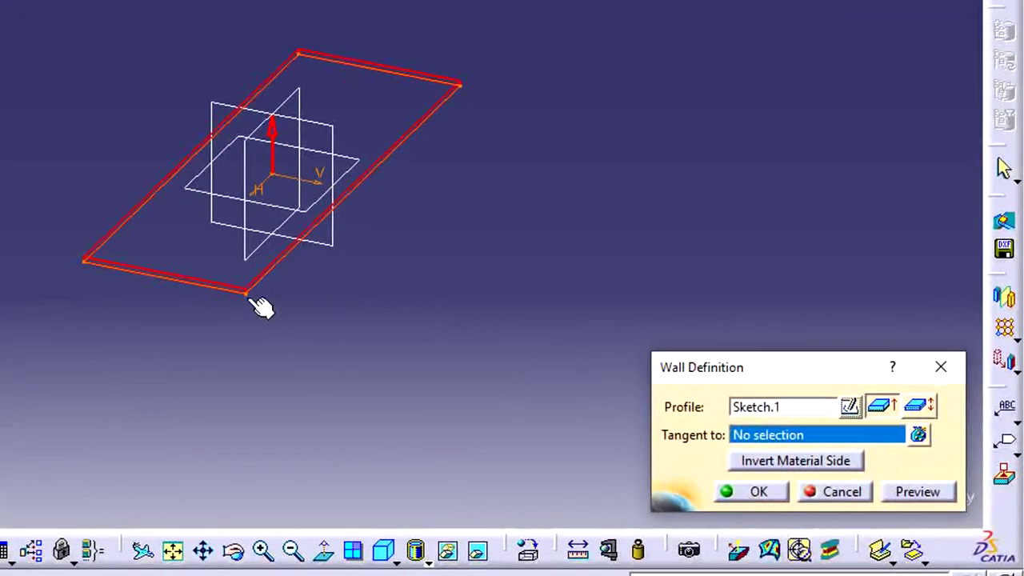
Invert the material side and create the 95 by 32 mm flat base wall
left_click(780, 461)
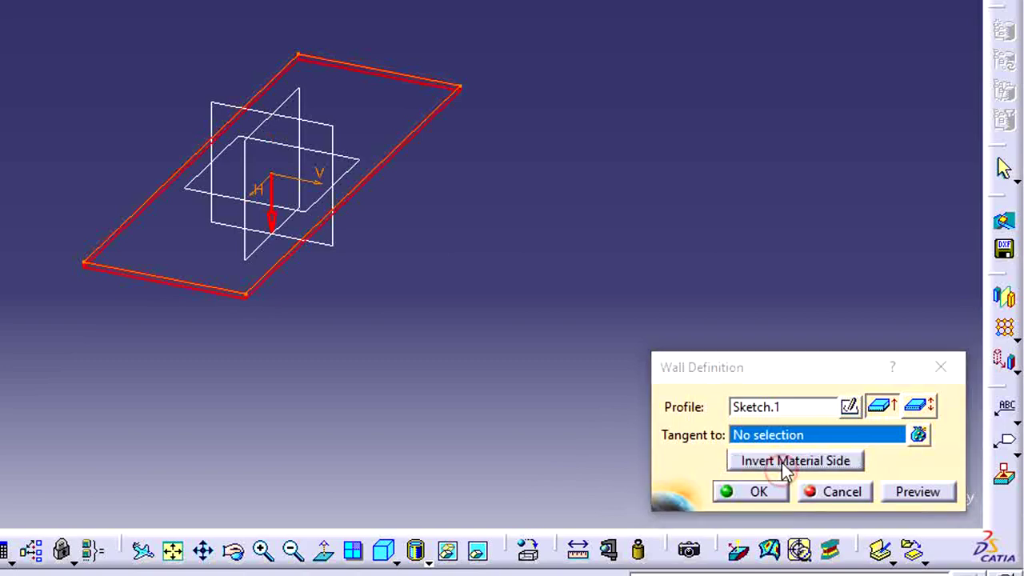
left_click(752, 490)
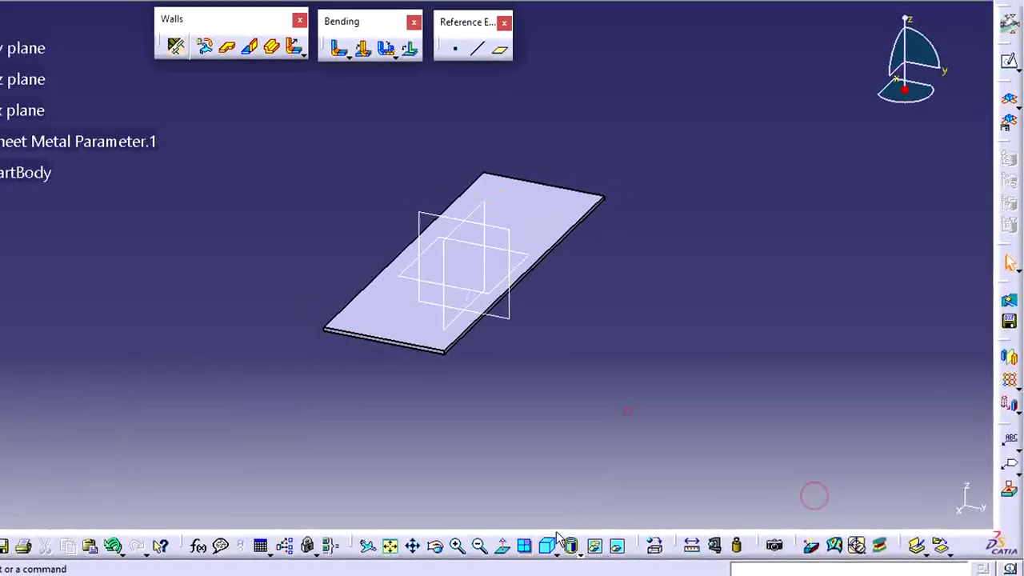
left_click(532, 561)
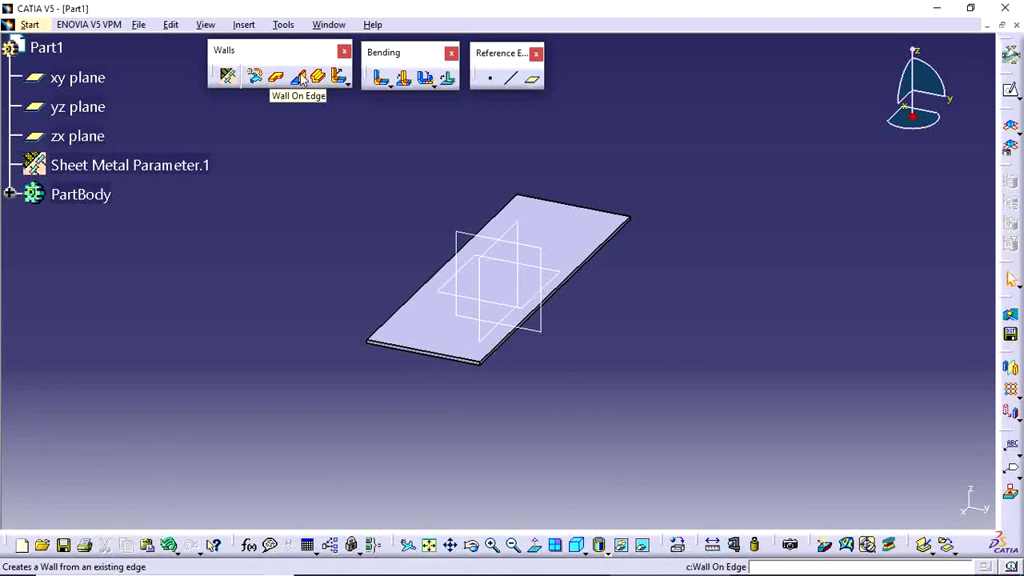
Preview 32 mm, 90° Wall On Edge flanges on the plate's right and left end edges
left_click(446, 364)
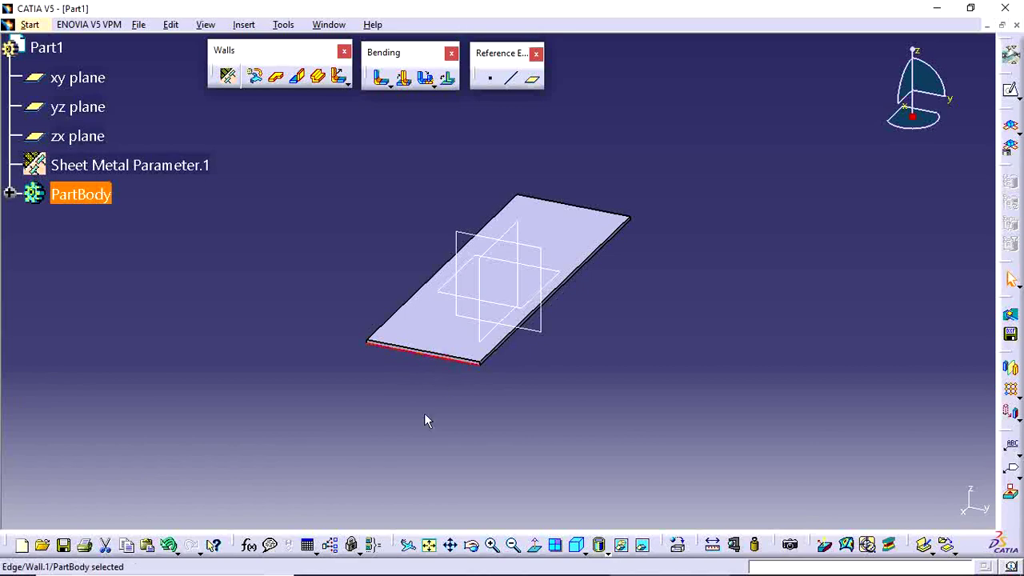
middle_click_drag(635, 252, 583, 199)
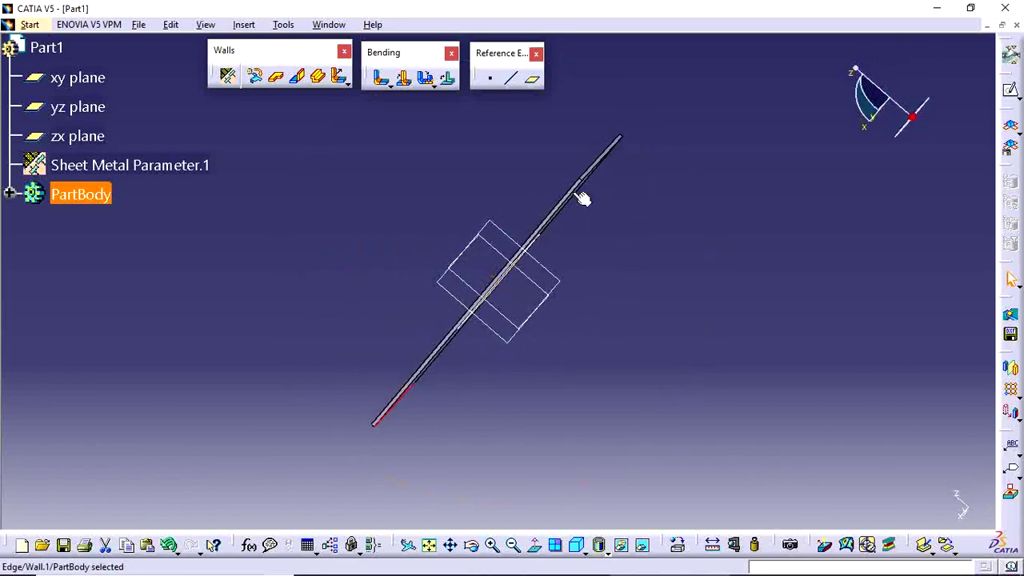
left_click(392, 208)
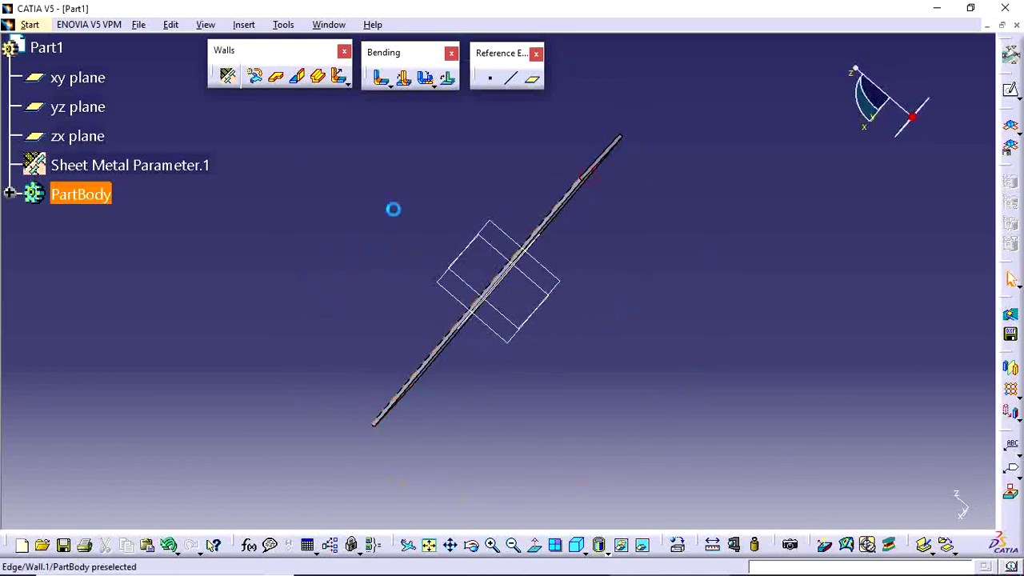
left_click(299, 78)
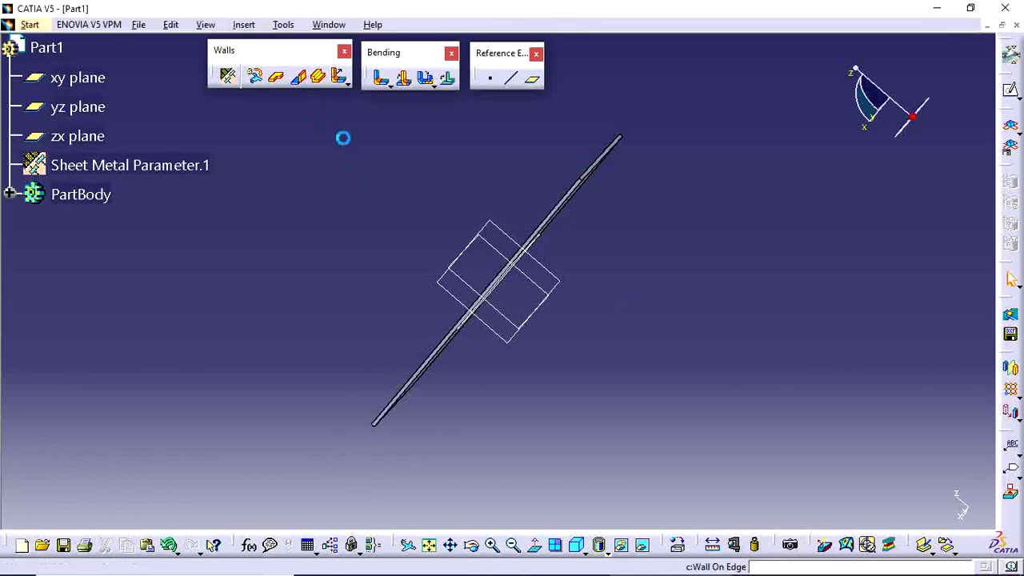
middle_click_drag(645, 212, 657, 336)
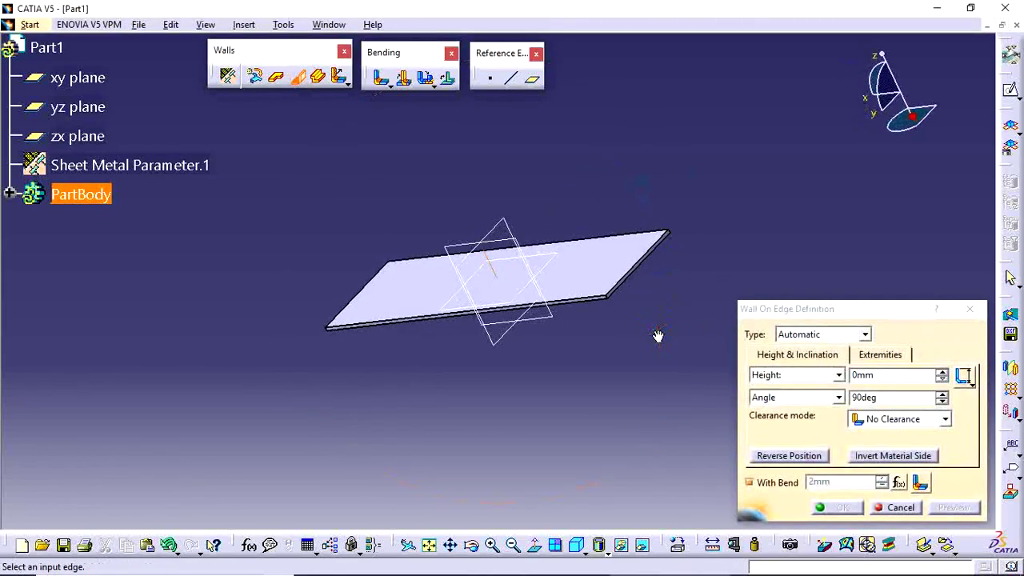
left_click(646, 284)
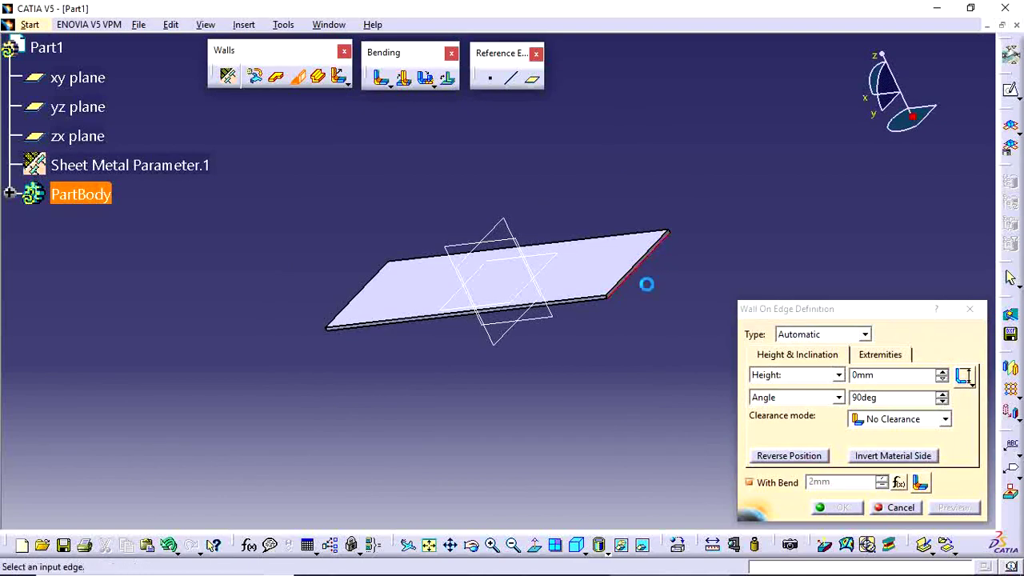
mouse_move(379, 336)
middle_mouse_down()
mouse_move(486, 292)
mouse_move(413, 350)
middle_mouse_up()
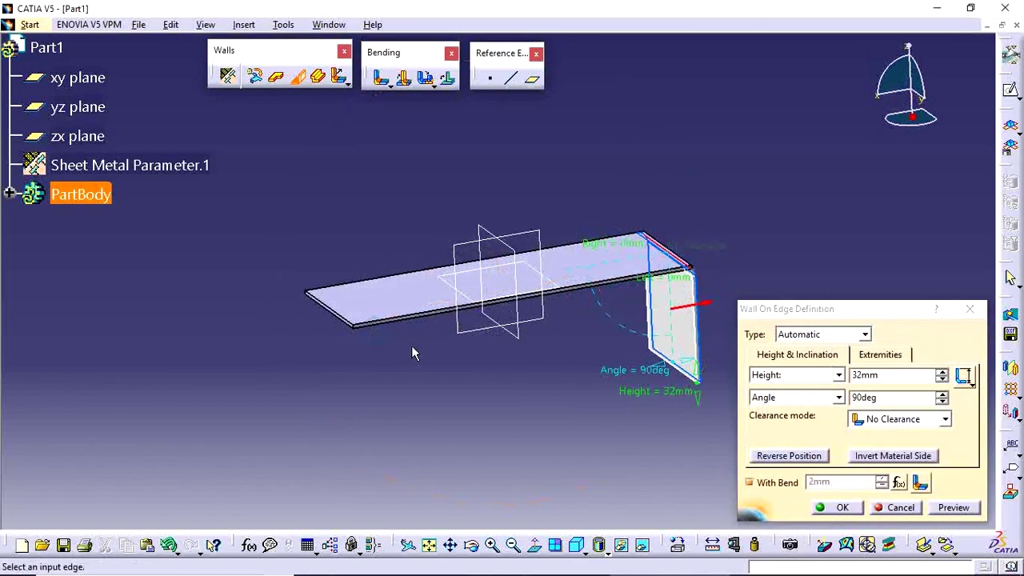
left_click(342, 322)
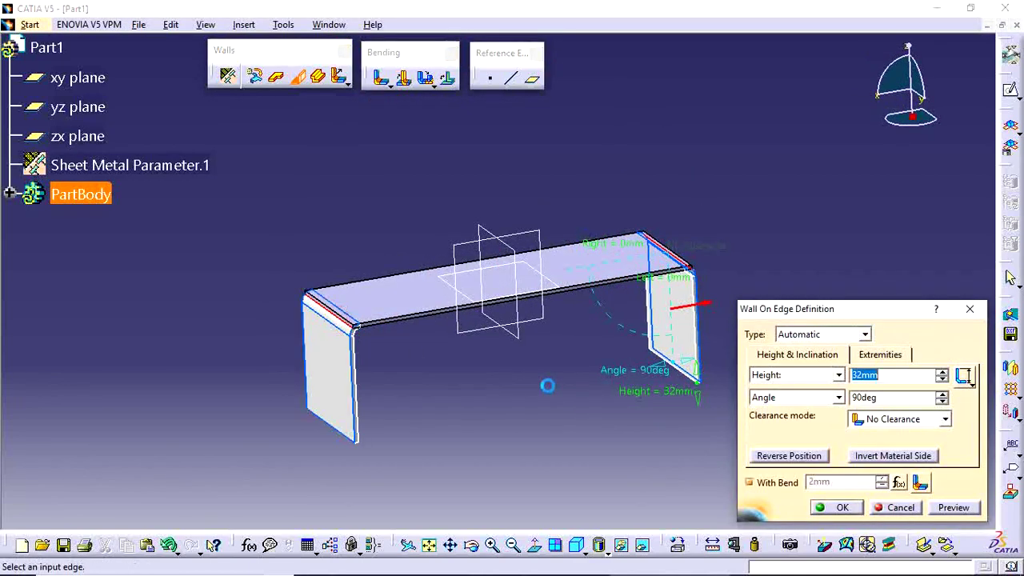
mouse_move(548, 386)
middle_mouse_down()
mouse_move(500, 388)
mouse_move(632, 248)
middle_mouse_up()
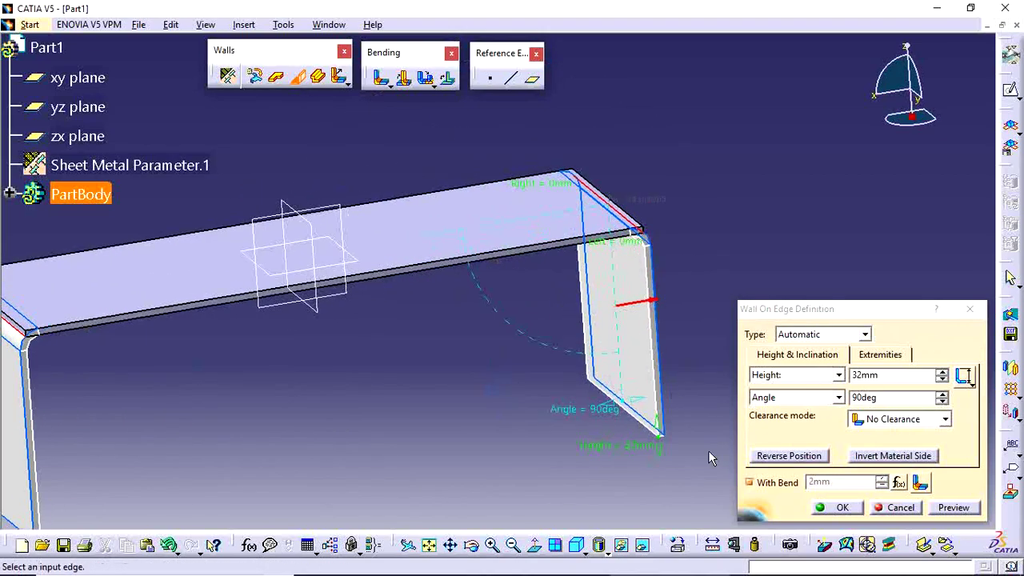
mouse_move(708, 451)
middle_mouse_down()
mouse_move(551, 343)
mouse_move(664, 341)
middle_mouse_up()
middle_click_drag(624, 296, 522, 266)
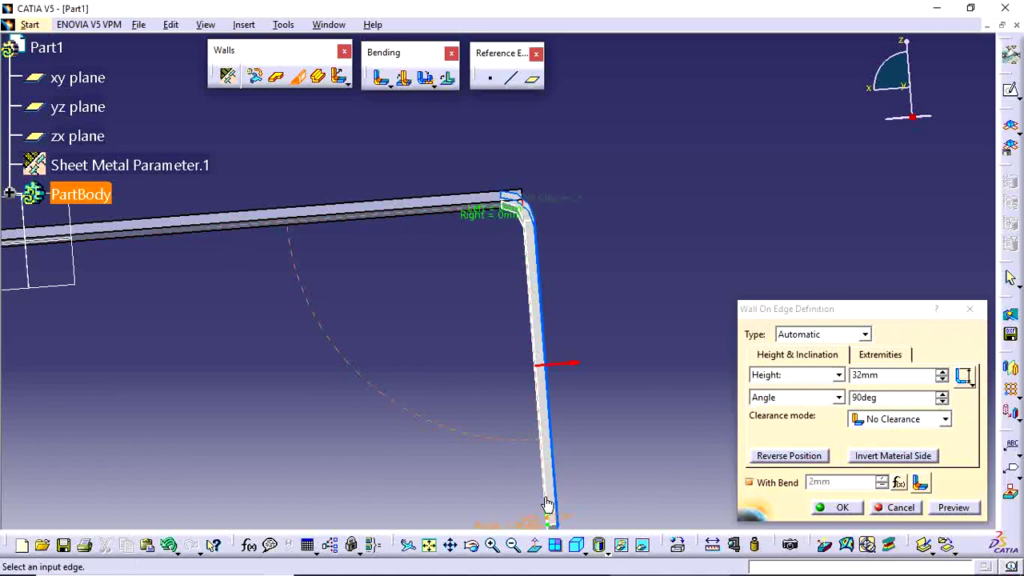
middle_click_drag(507, 416, 498, 292)
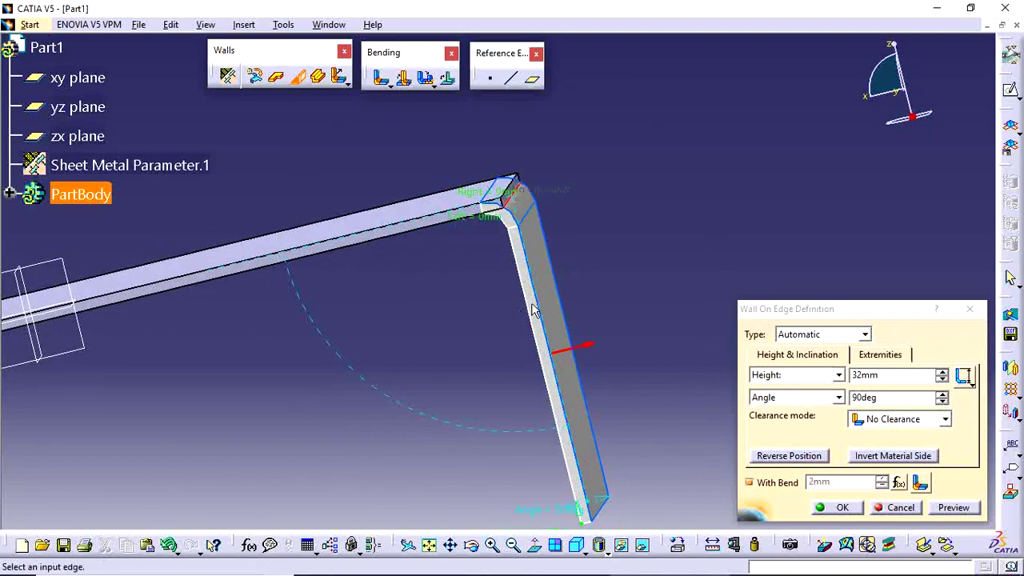
left_click(576, 565)
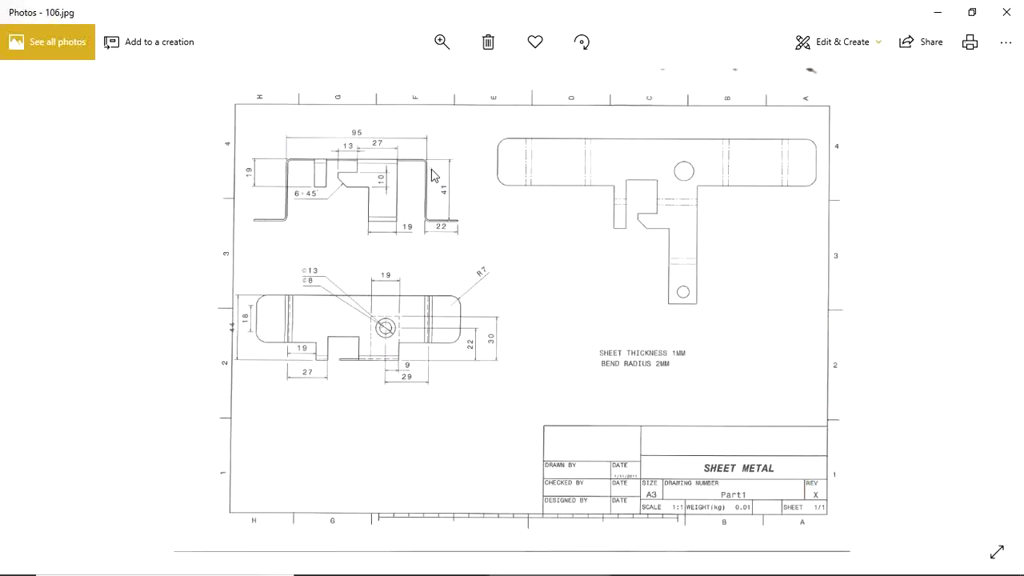
scroll(435, 168, "up", 3)
scroll(526, 142, "up", 2)
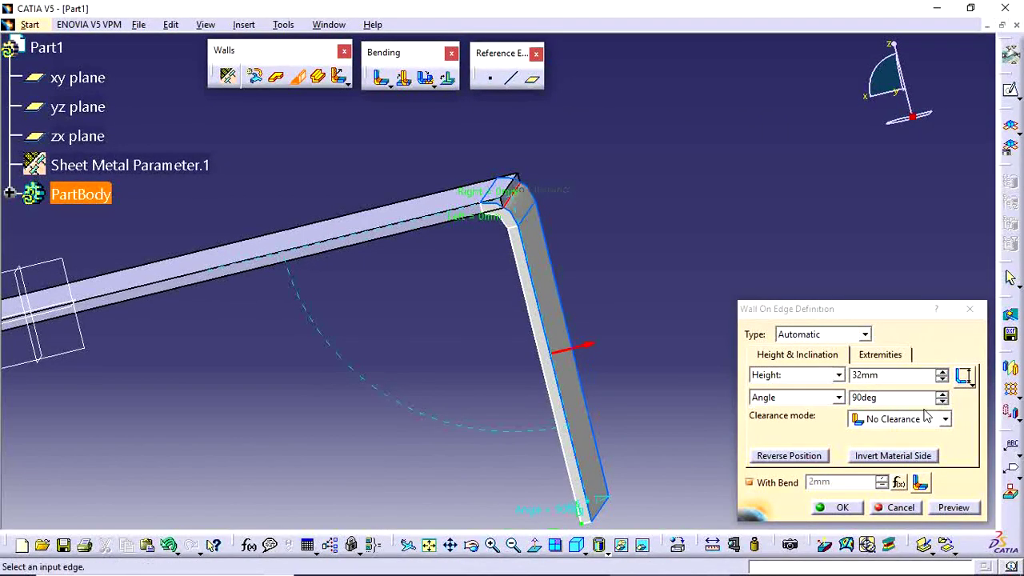
Toggle the end walls' material side and check the wall height on the drawing
left_click(890, 456)
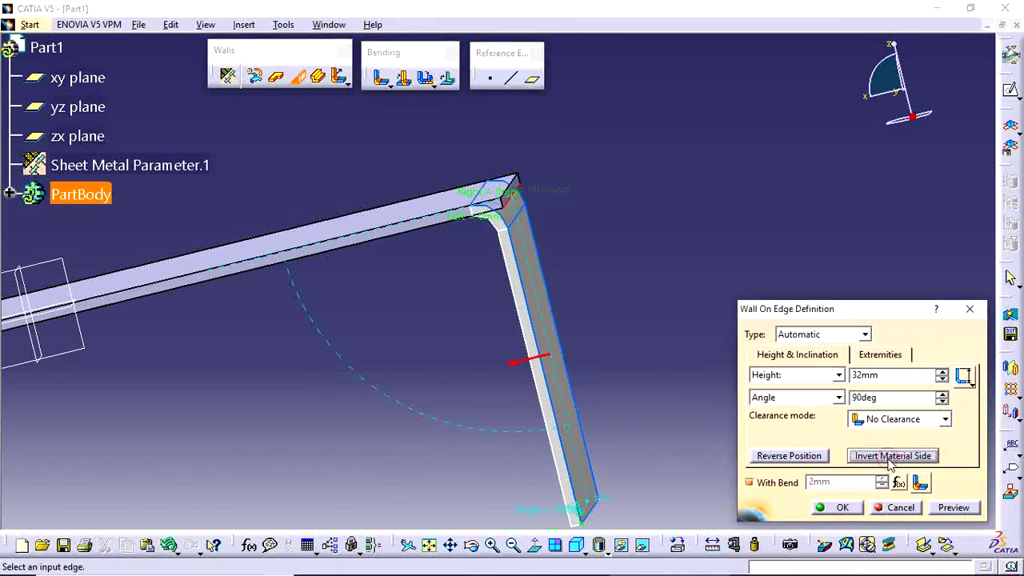
left_click(890, 456)
left_click(889, 456)
left_click(588, 566)
scroll(499, 228, "up", 3)
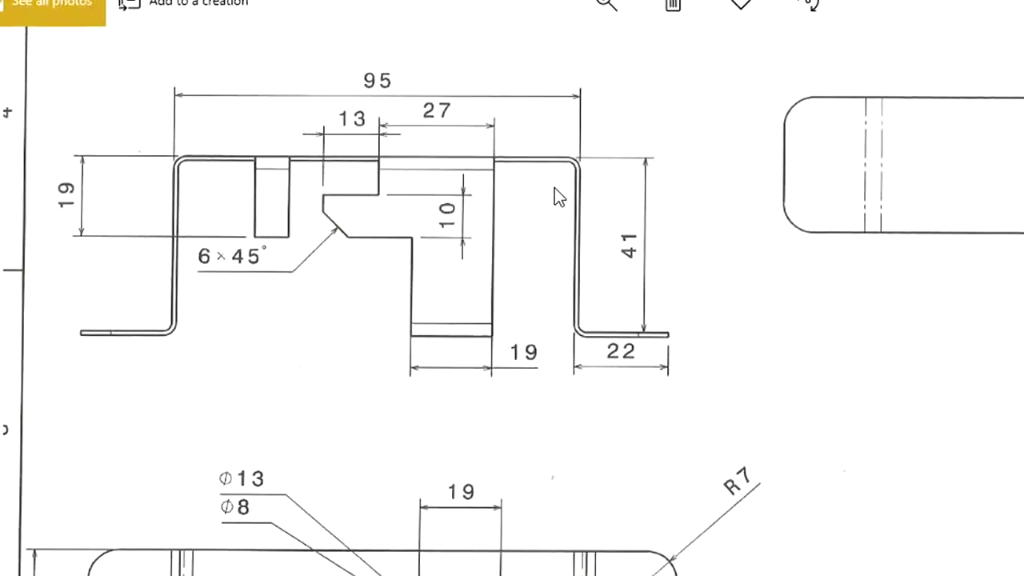
scroll(600, 184, "up", 1)
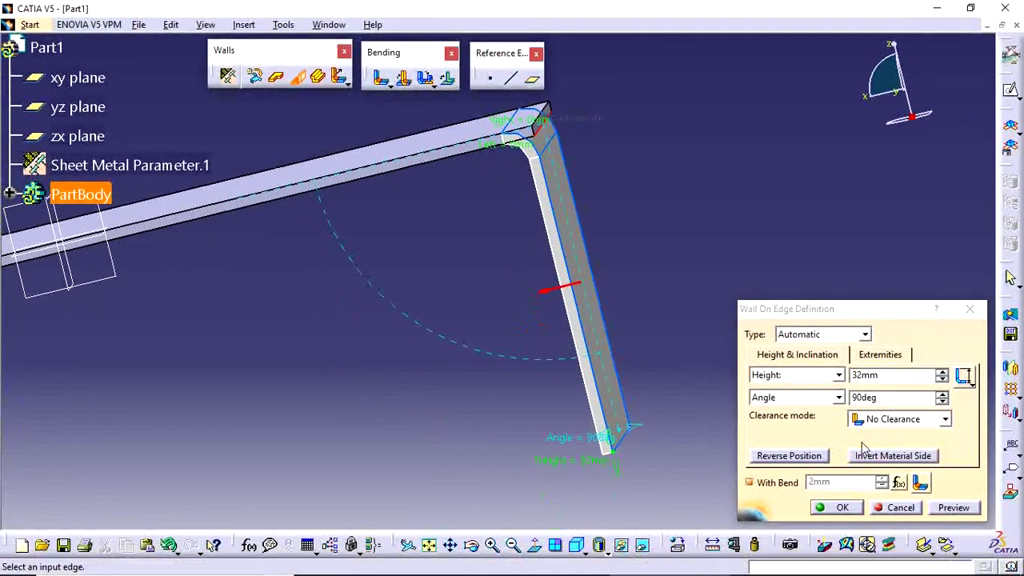
Try a 41 mm wall height and a different height measurement type
double_click(896, 375)
type("41")
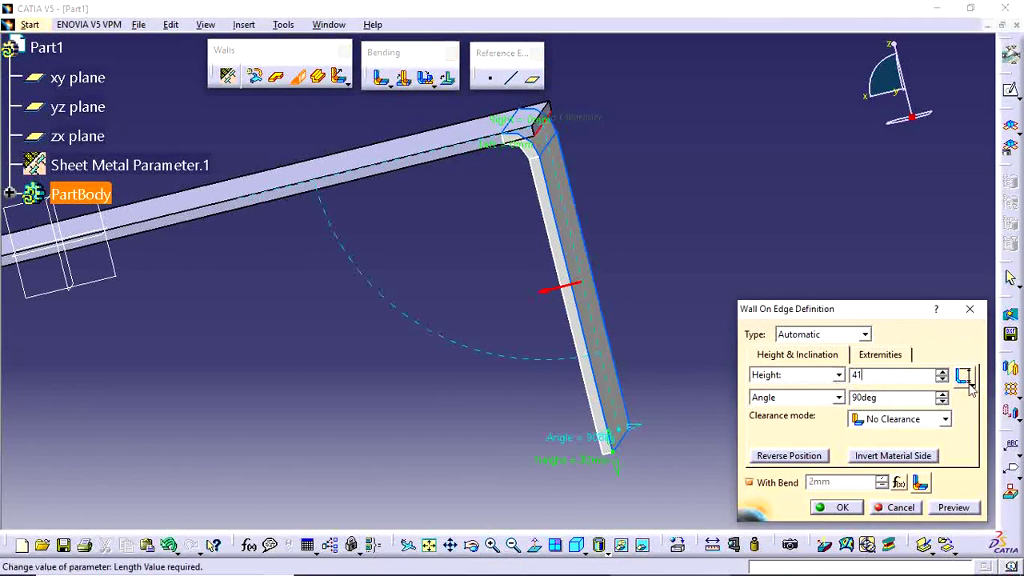
left_click(970, 380)
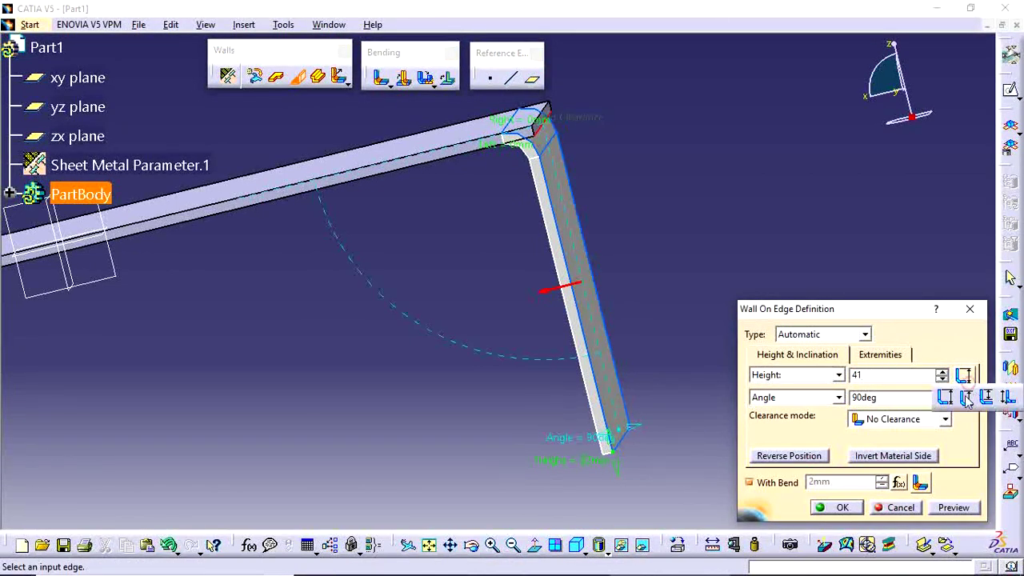
left_click(944, 396)
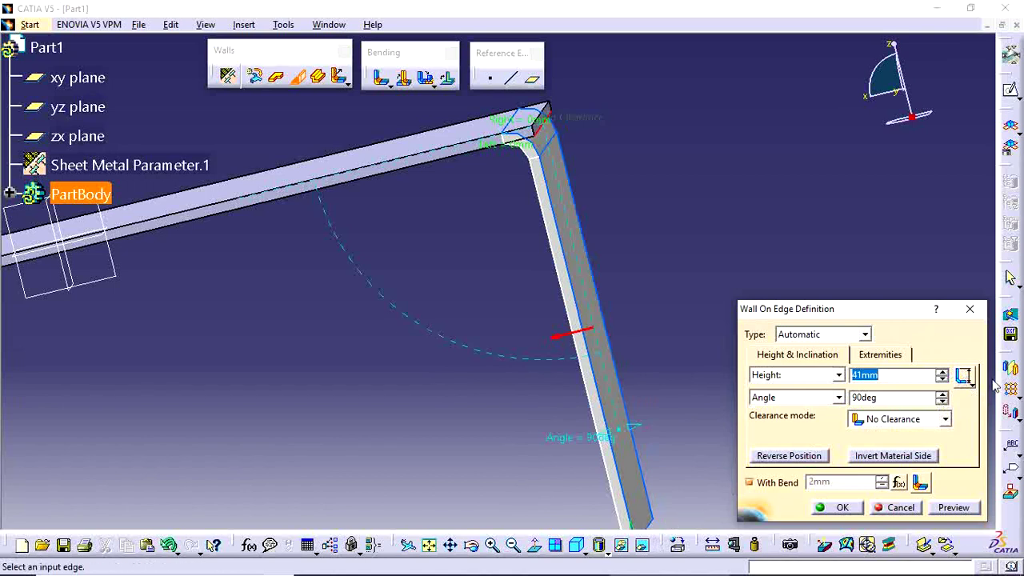
left_click(973, 380)
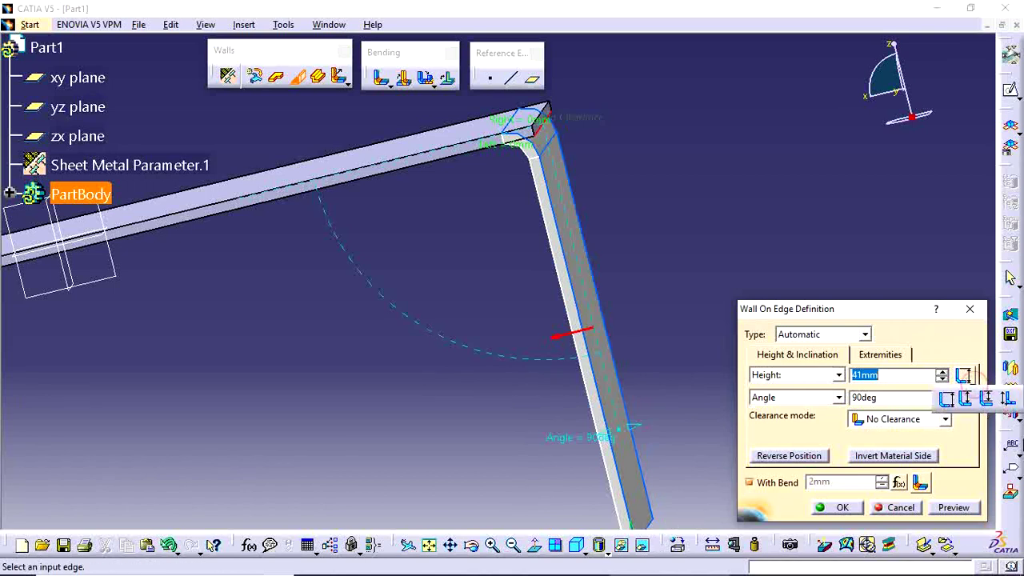
left_click(1007, 398)
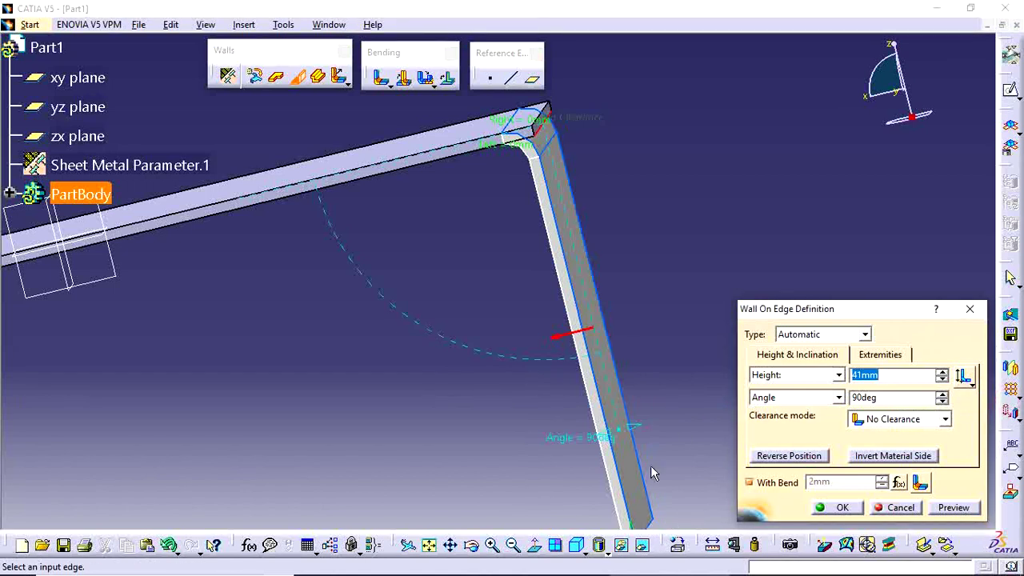
Set the wall height to 42 mm and create both 90° end walls
middle_click_drag(652, 473, 585, 379)
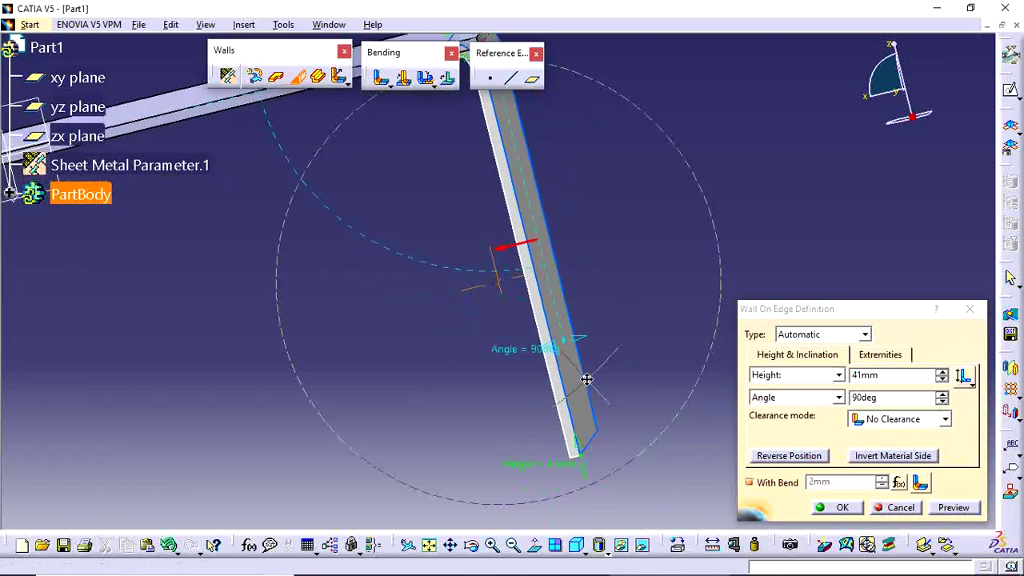
left_click(966, 381)
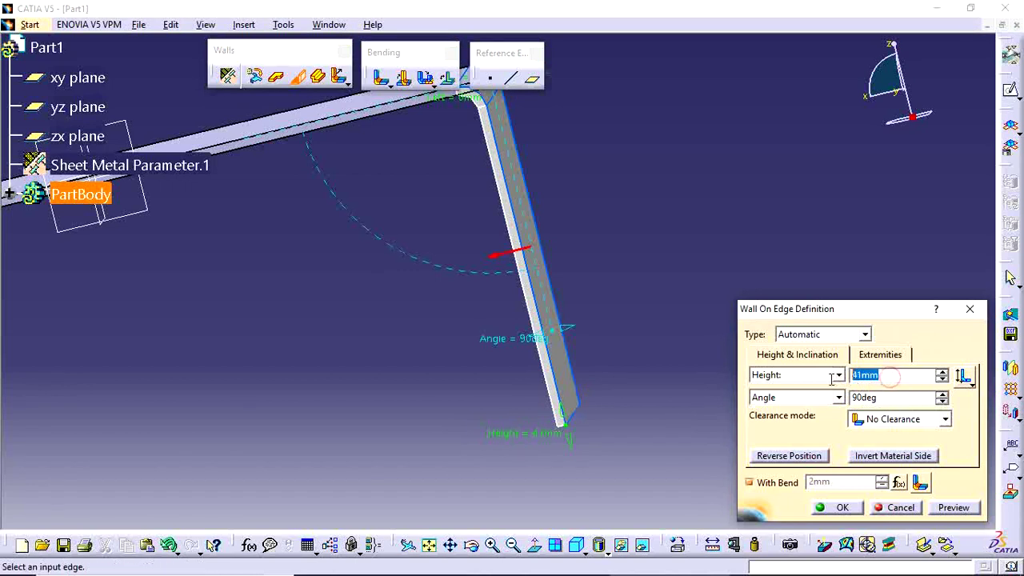
type("42")
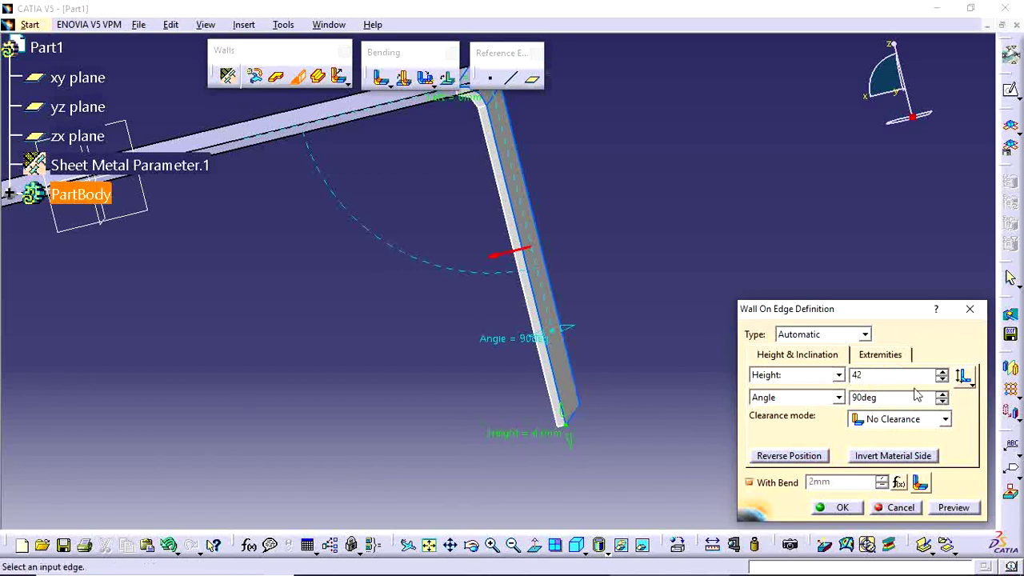
left_click(892, 397)
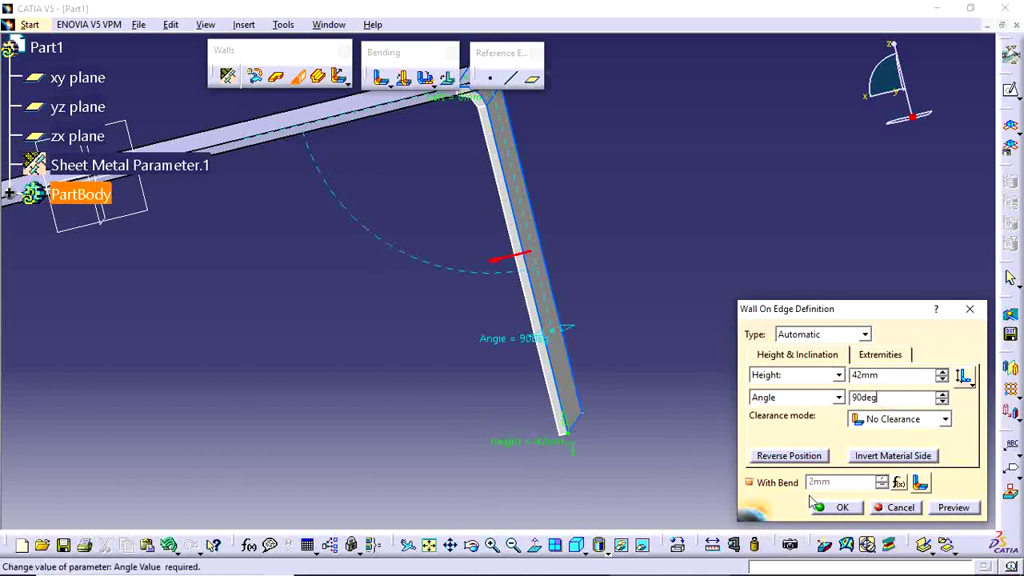
middle_click_drag(641, 356, 618, 386)
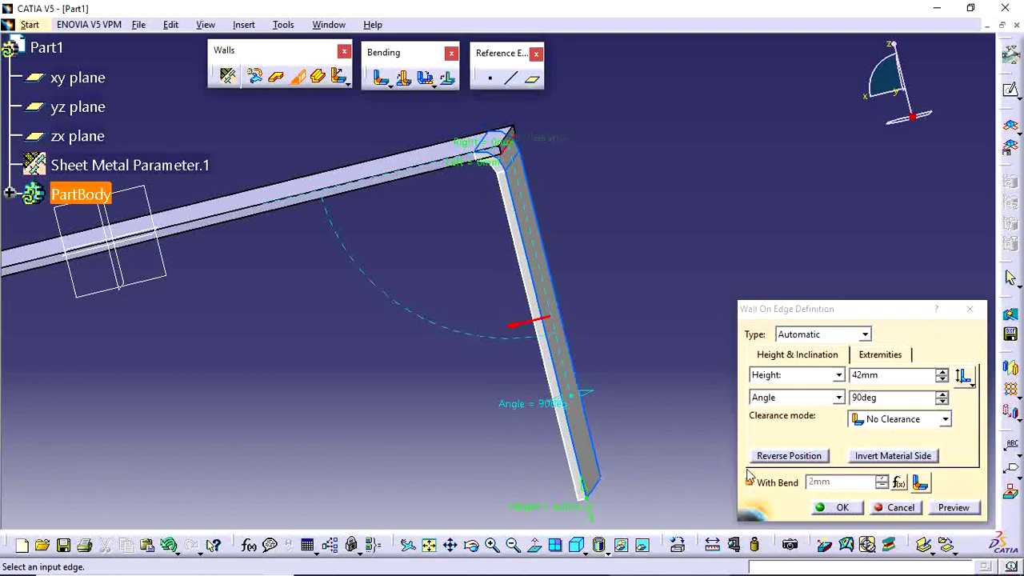
middle_click_drag(474, 296, 512, 357)
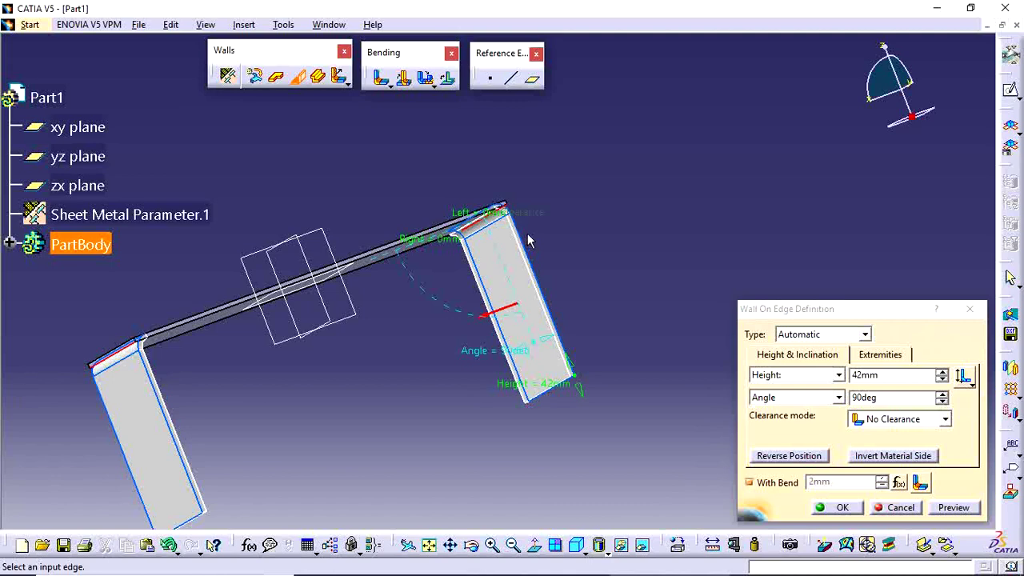
left_click(839, 509)
mouse_move(722, 413)
middle_mouse_down()
mouse_move(751, 343)
mouse_move(646, 407)
middle_mouse_up()
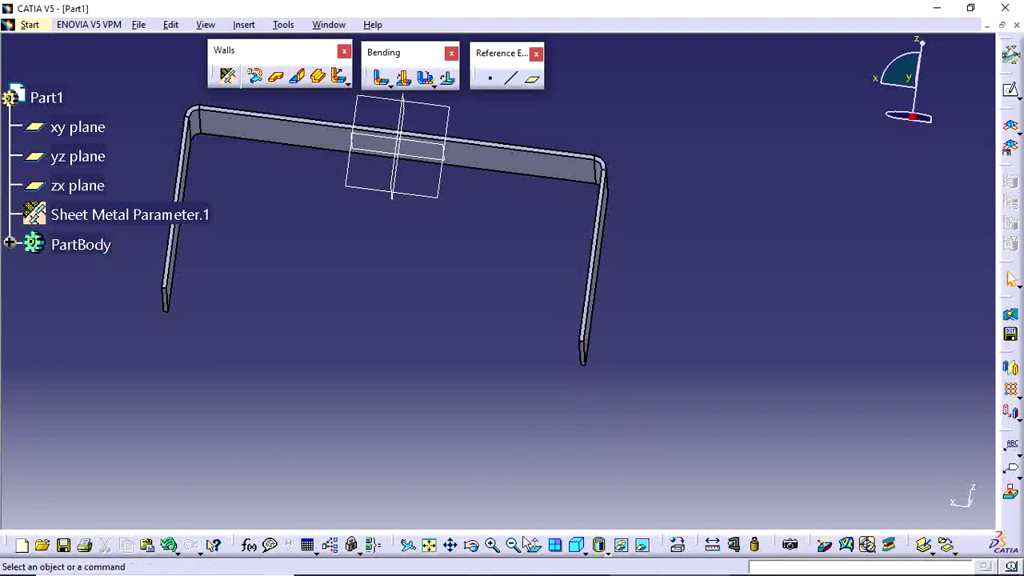
Start a Wall On Edge on the right wall's bottom edge with inverted material side
left_click(524, 561)
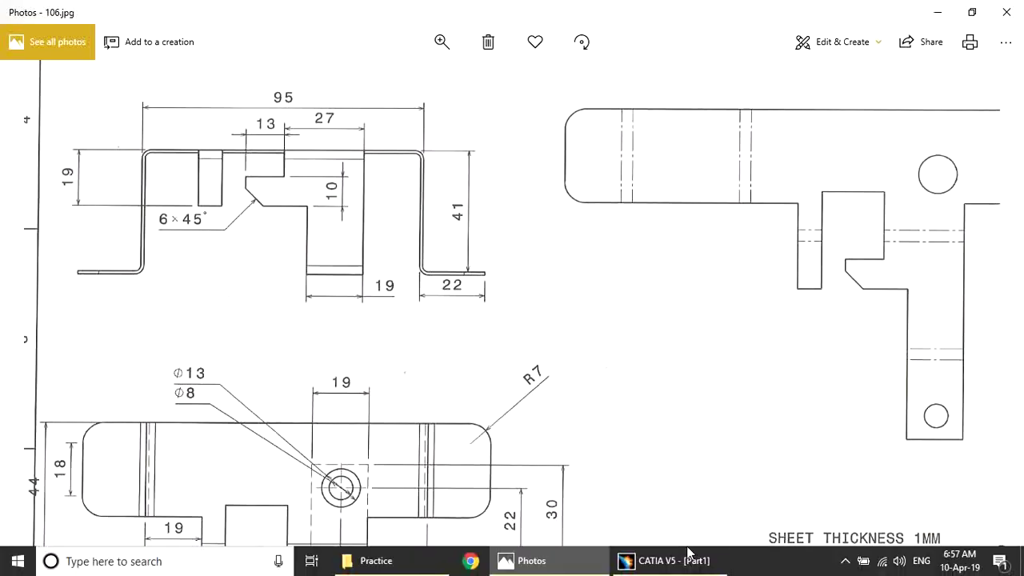
left_click(658, 559)
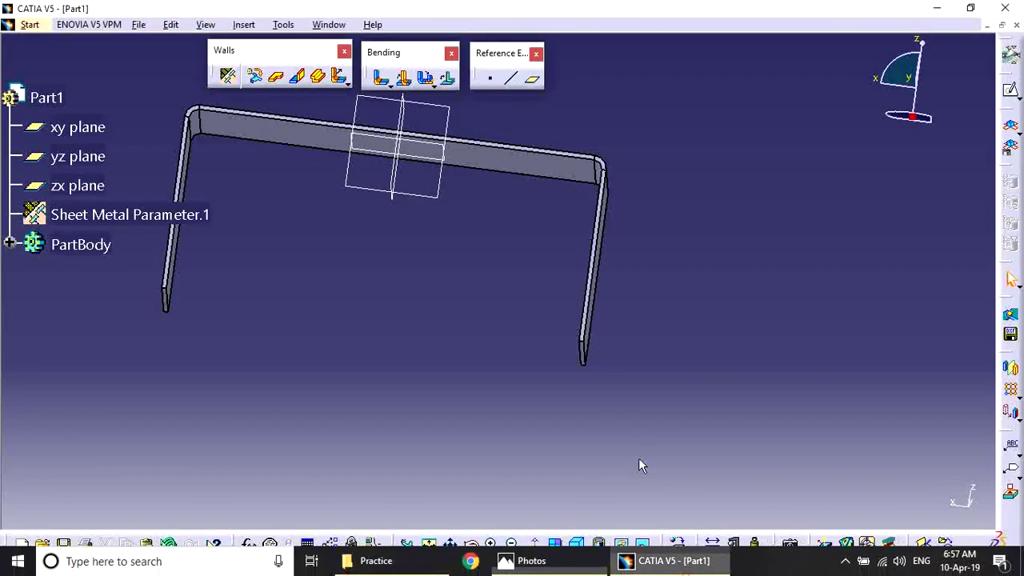
left_click(297, 76)
mouse_move(601, 406)
middle_mouse_down()
mouse_move(608, 388)
mouse_move(469, 355)
middle_mouse_up()
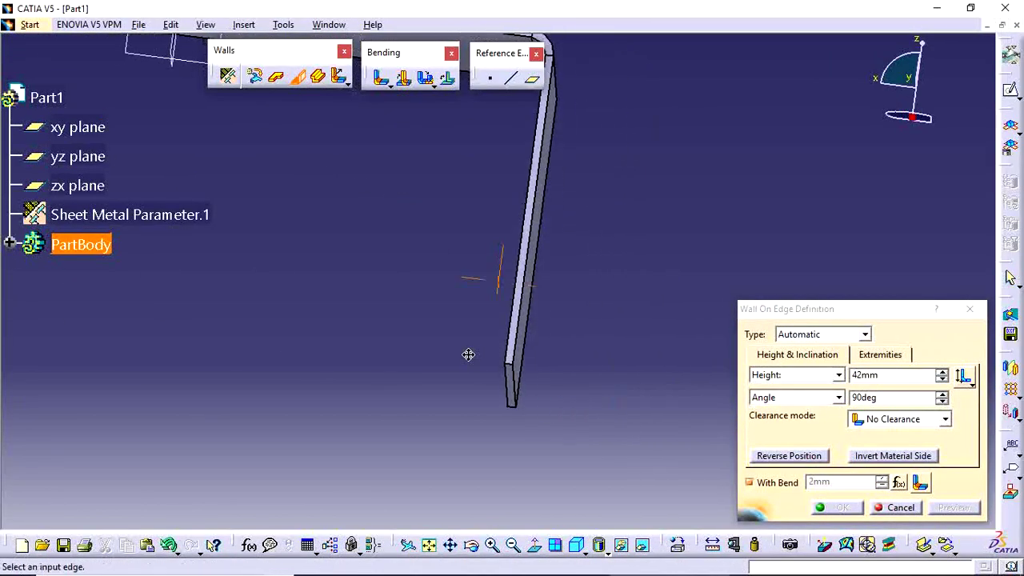
left_click(521, 376)
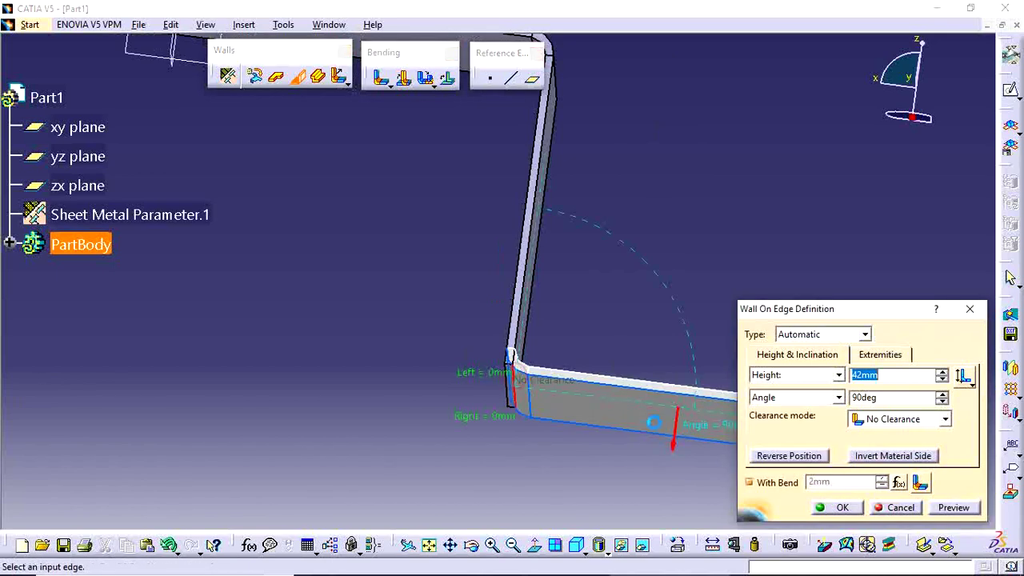
middle_click_drag(536, 372, 507, 406)
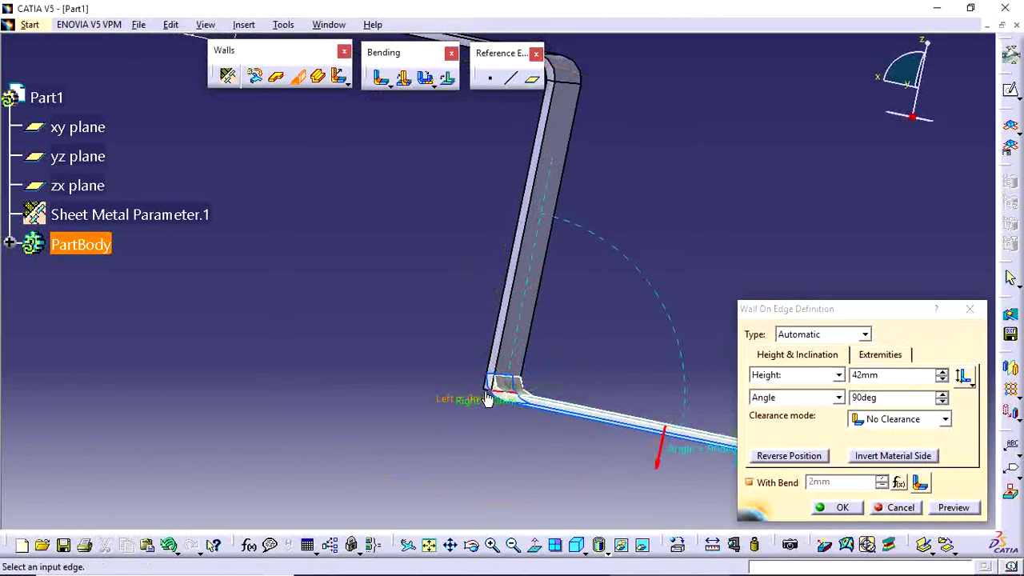
left_click(881, 454)
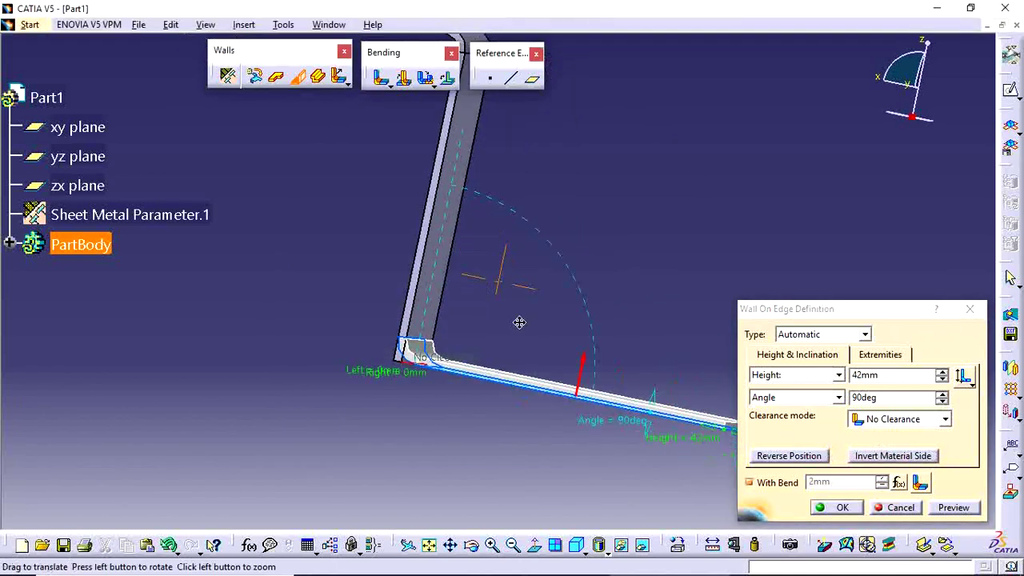
mouse_move(521, 322)
middle_mouse_down()
mouse_move(428, 348)
mouse_move(412, 365)
middle_mouse_up()
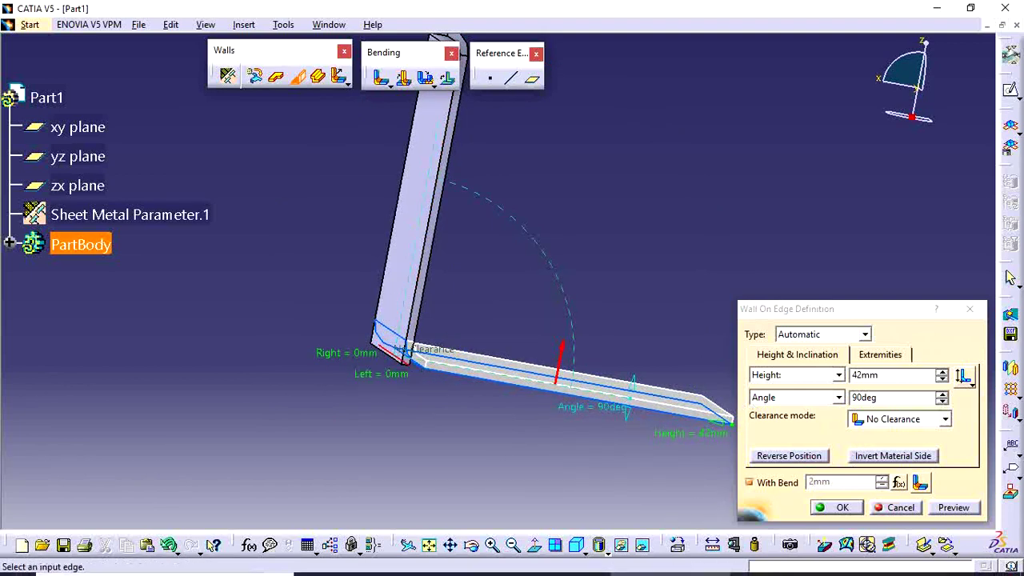
Change the flange height from 42 mm to 22 mm and preview it
left_click(552, 564)
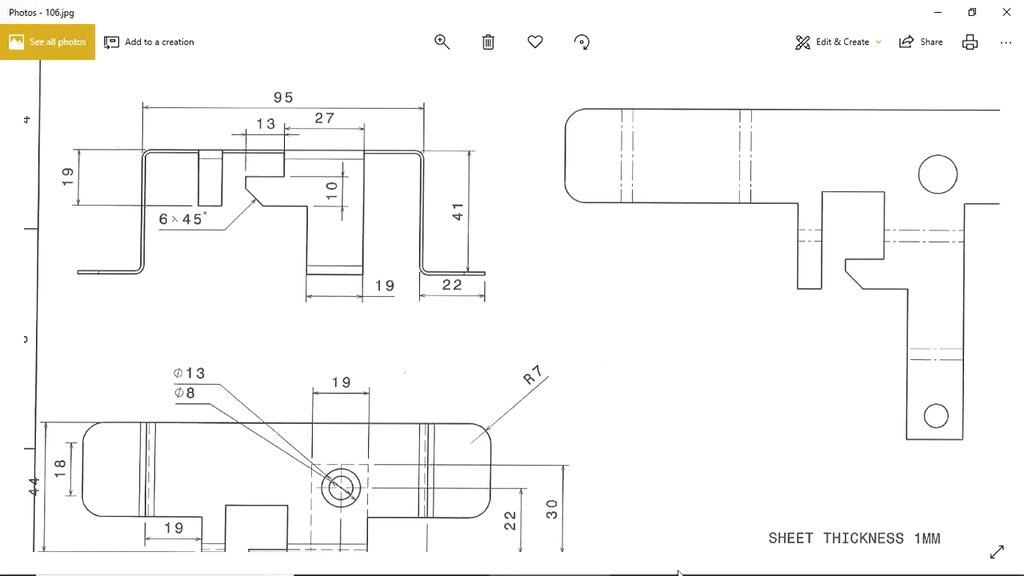
left_click(664, 567)
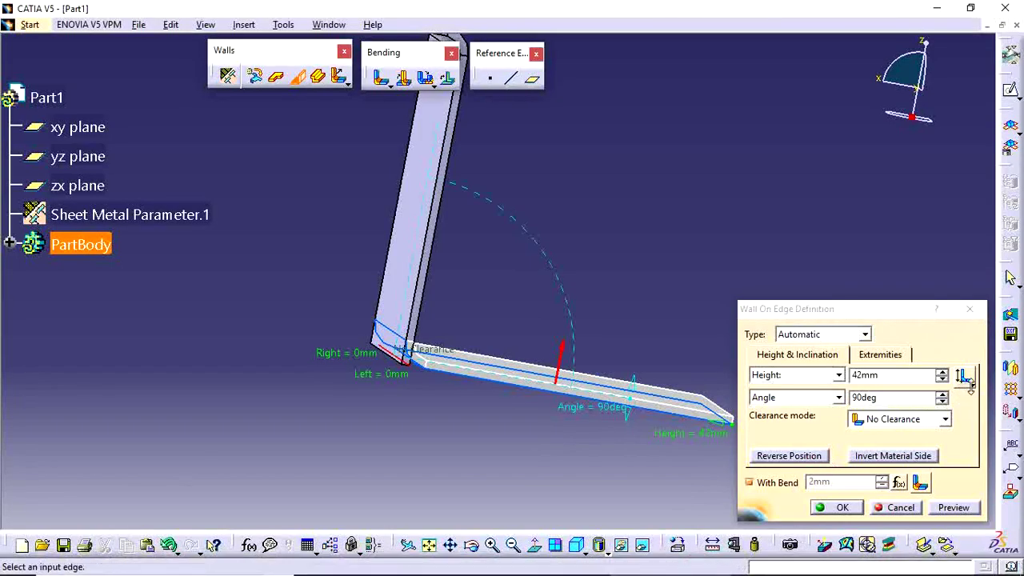
left_click(967, 380)
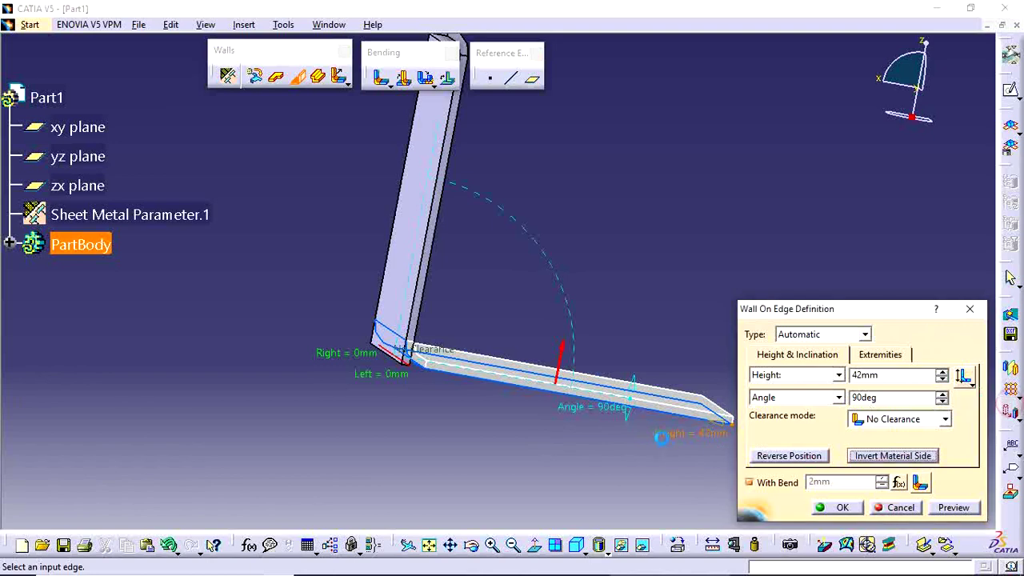
mouse_move(721, 450)
middle_mouse_down()
mouse_move(587, 387)
mouse_move(550, 390)
middle_mouse_up()
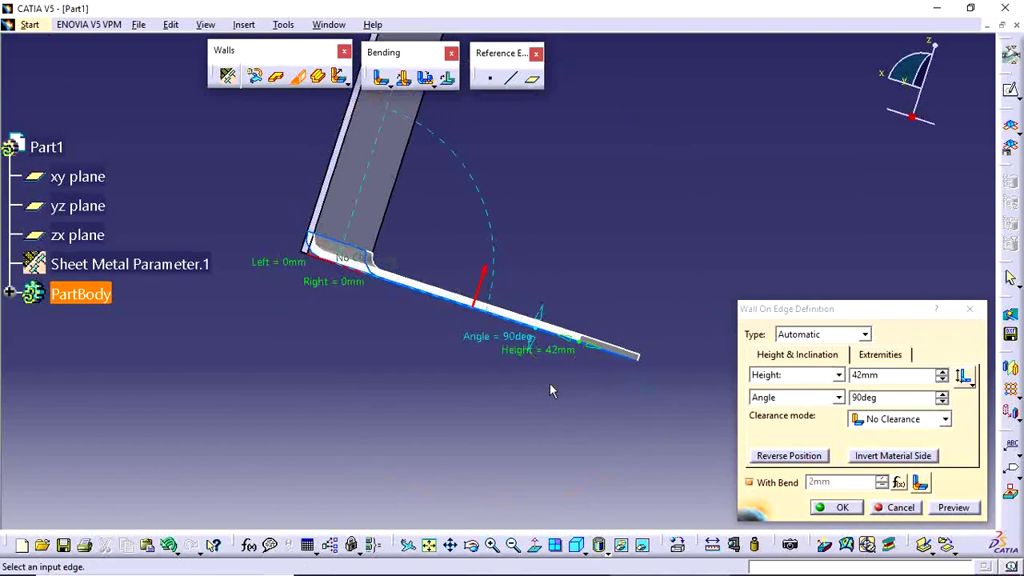
left_click_drag(886, 374, 853, 382)
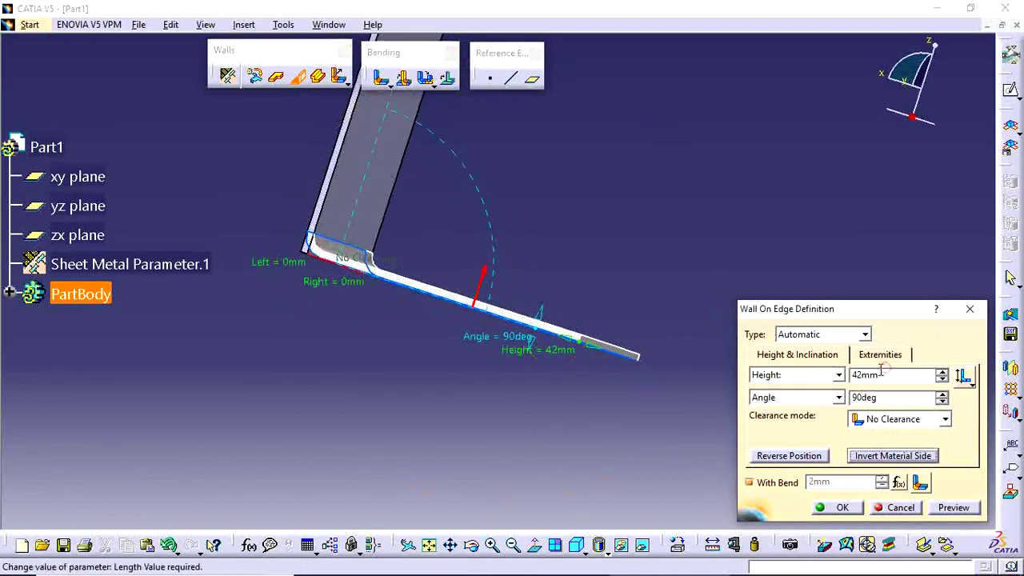
type("22")
left_click(902, 397)
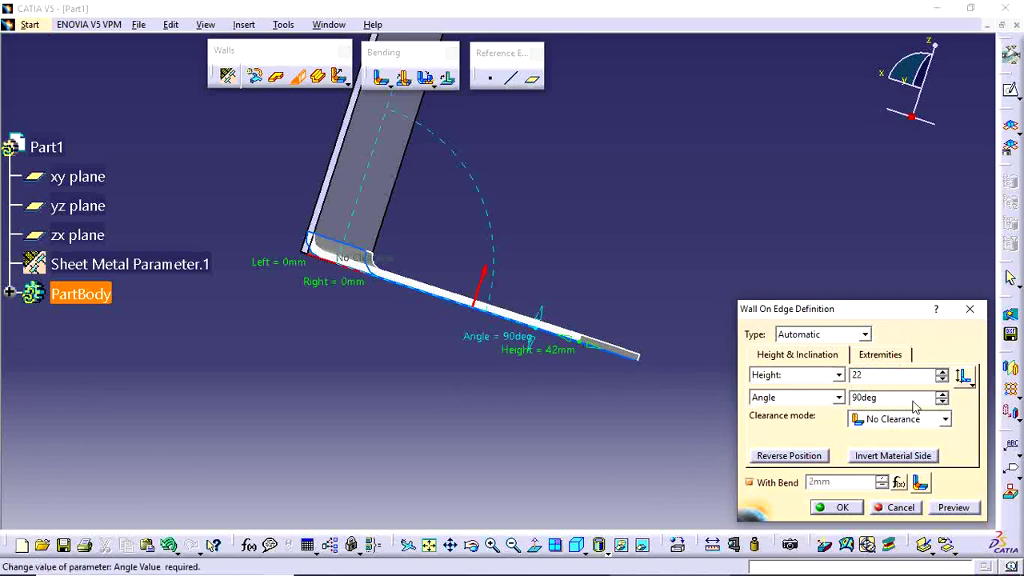
left_click(951, 509)
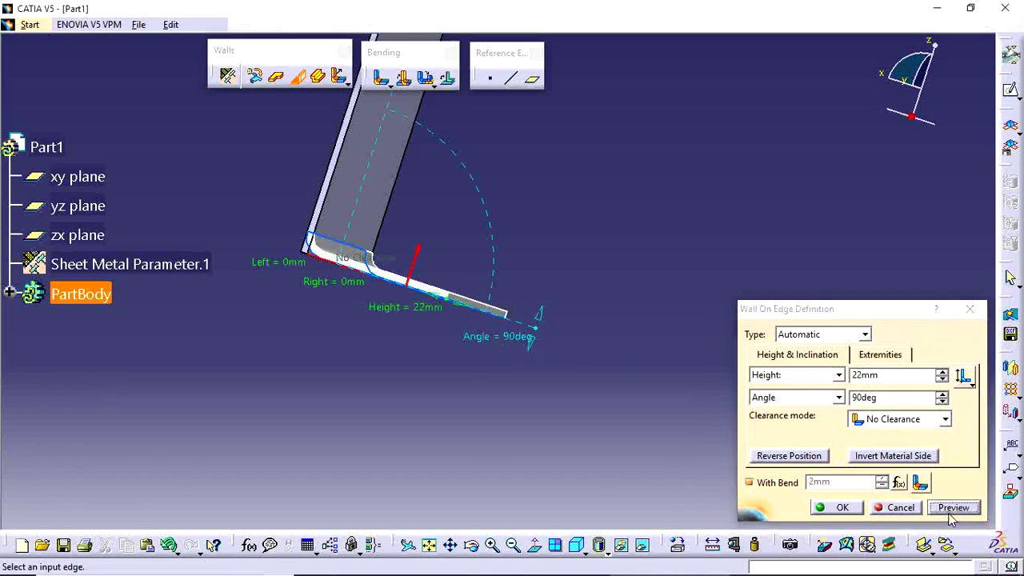
Add the left wall's bottom edge and create both 22 mm outward flanges
mouse_move(602, 379)
middle_mouse_down()
mouse_move(510, 398)
mouse_move(490, 236)
middle_mouse_up()
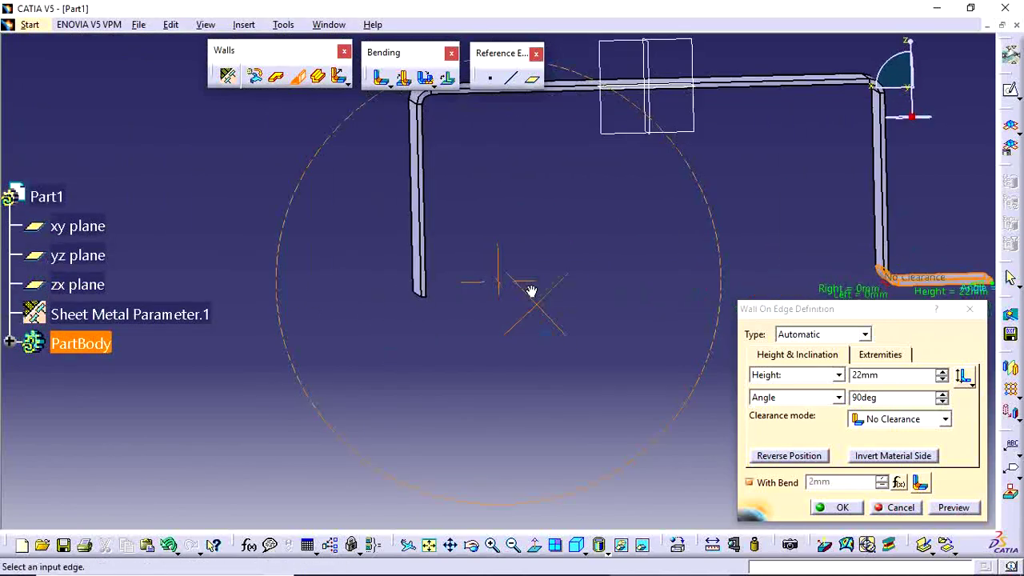
left_click(415, 282)
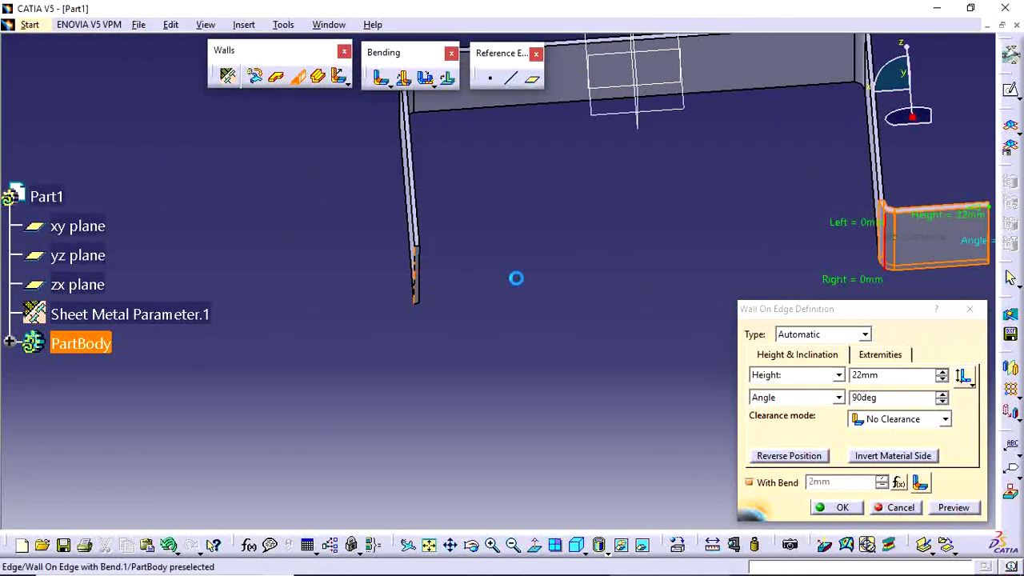
mouse_move(503, 267)
middle_mouse_down()
mouse_move(494, 357)
mouse_move(453, 283)
mouse_move(593, 360)
middle_mouse_up()
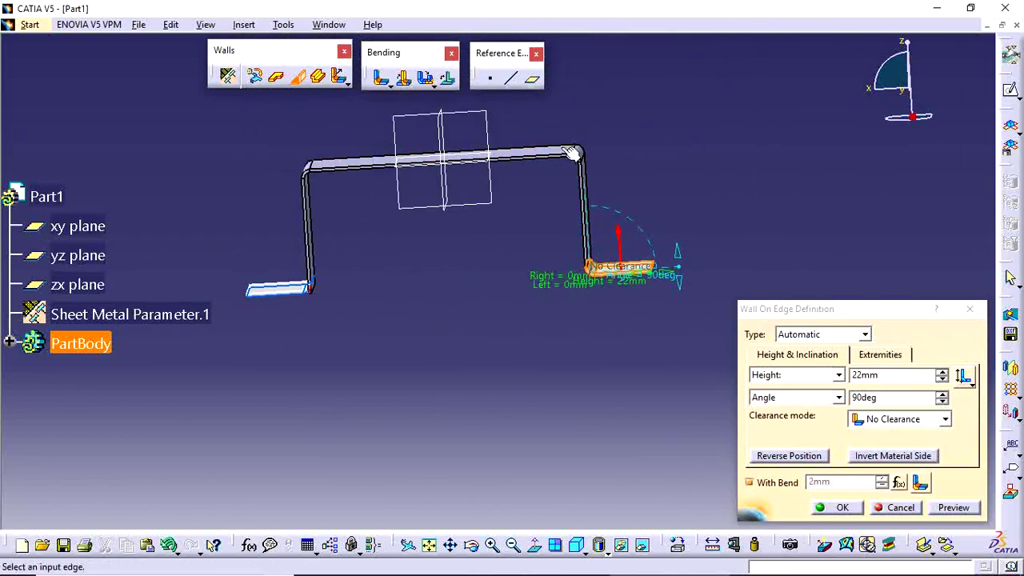
mouse_move(589, 334)
middle_mouse_down()
mouse_move(578, 224)
mouse_move(676, 210)
mouse_move(514, 251)
middle_mouse_up()
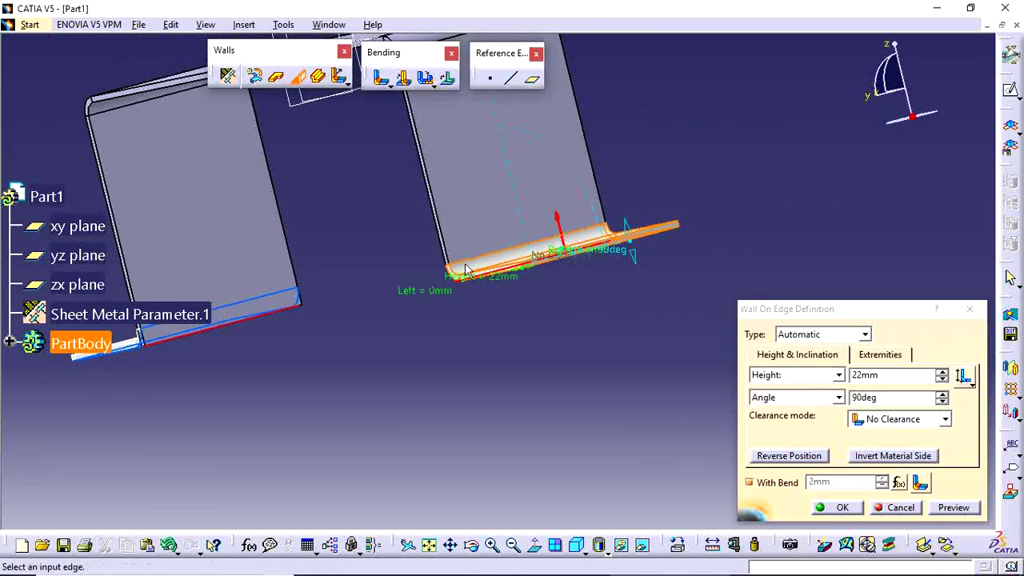
mouse_move(440, 327)
middle_mouse_down()
mouse_move(544, 339)
mouse_move(888, 451)
middle_mouse_up()
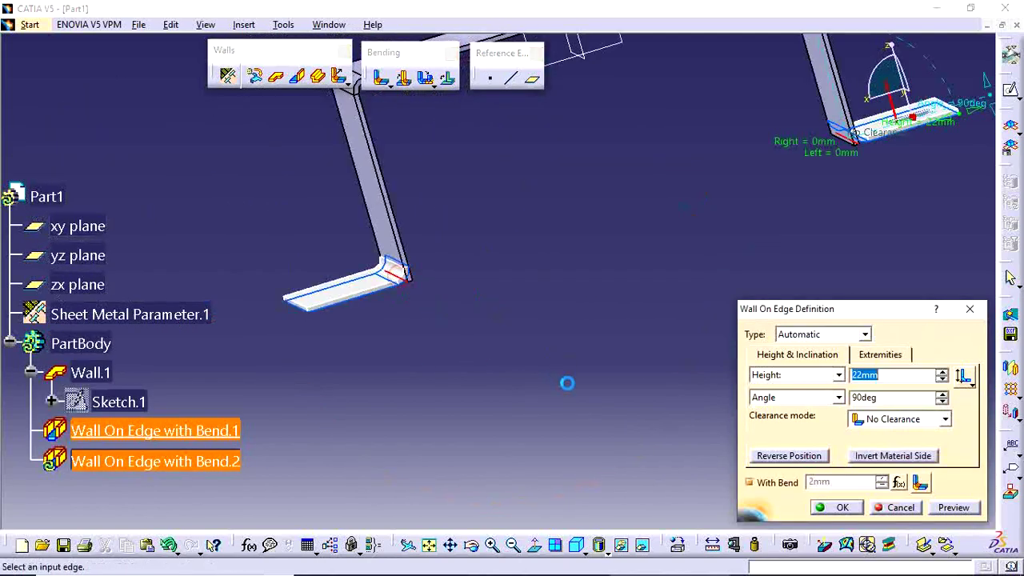
left_click(935, 506)
left_click(837, 509)
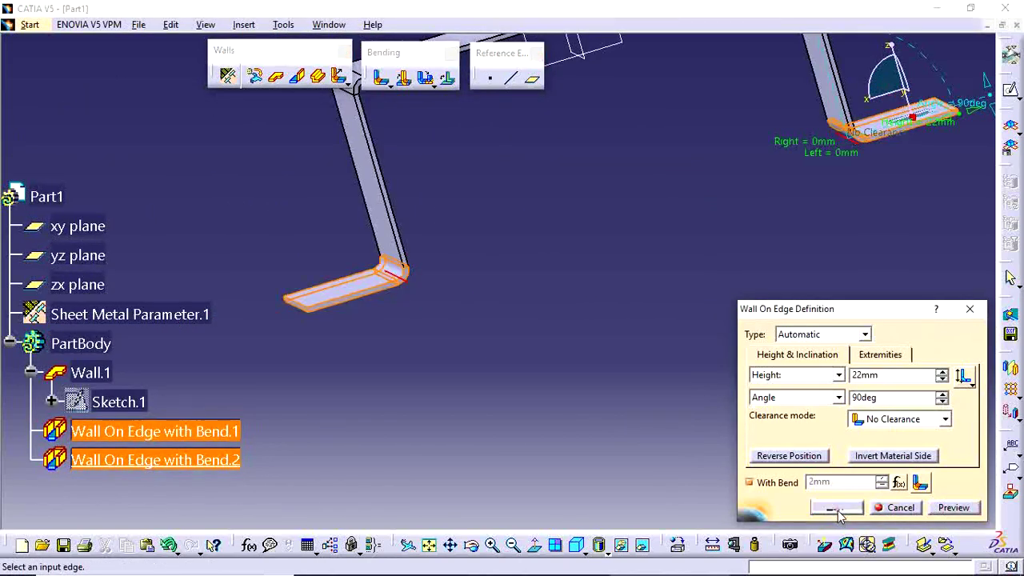
mouse_move(709, 339)
middle_mouse_down()
mouse_move(686, 394)
mouse_move(691, 471)
mouse_move(717, 472)
middle_mouse_up()
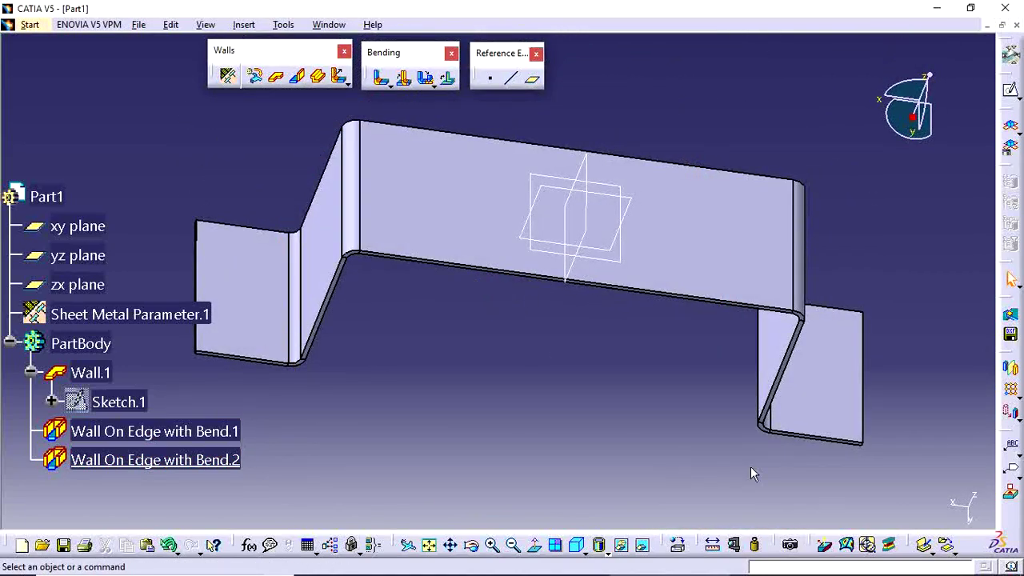
Check the drawing's top view for the cutout dimensions, then return to the 3D model
middle_click_drag(838, 452, 834, 422)
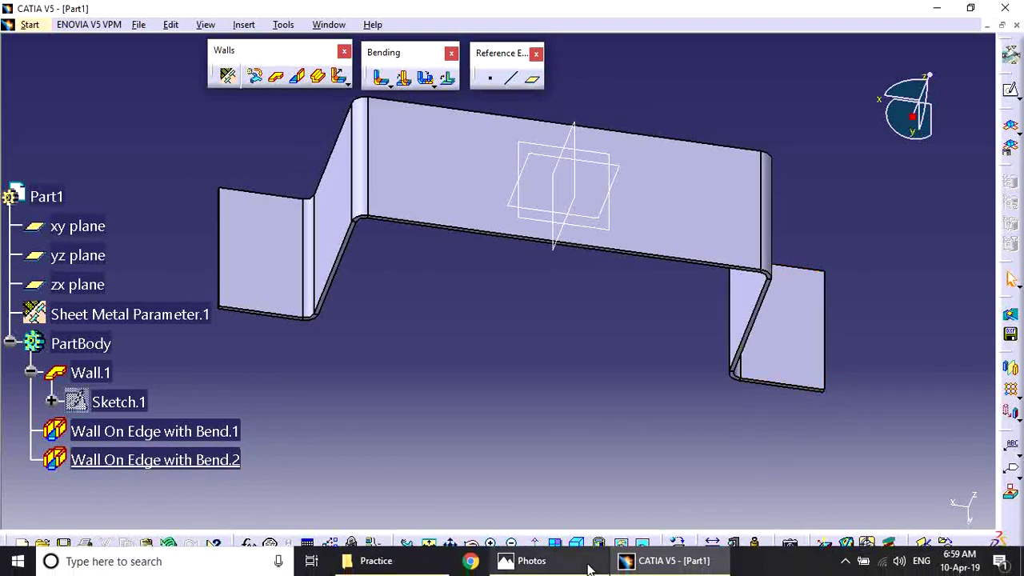
left_click(588, 568)
left_click_drag(424, 420, 558, 272)
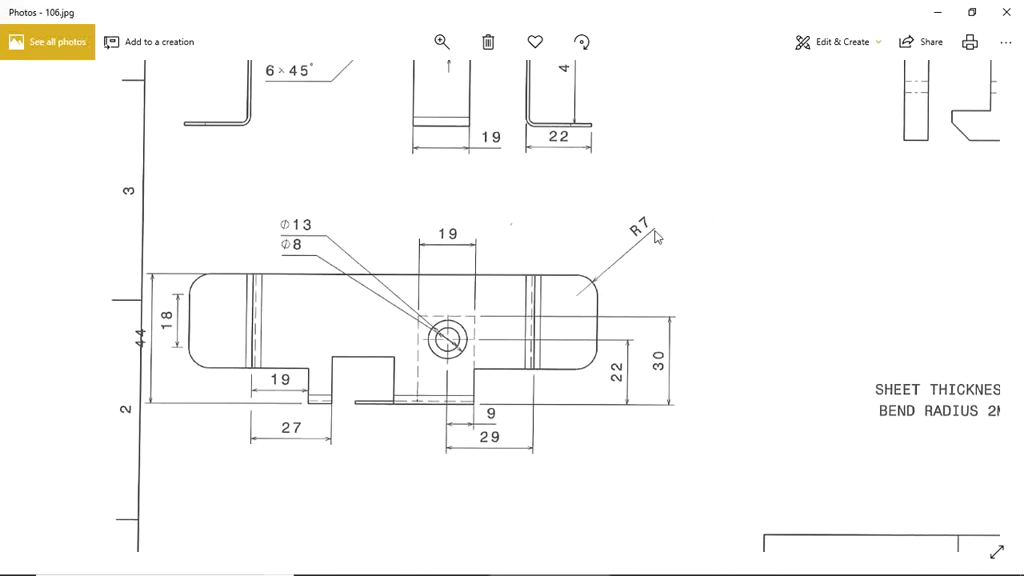
left_click(632, 561)
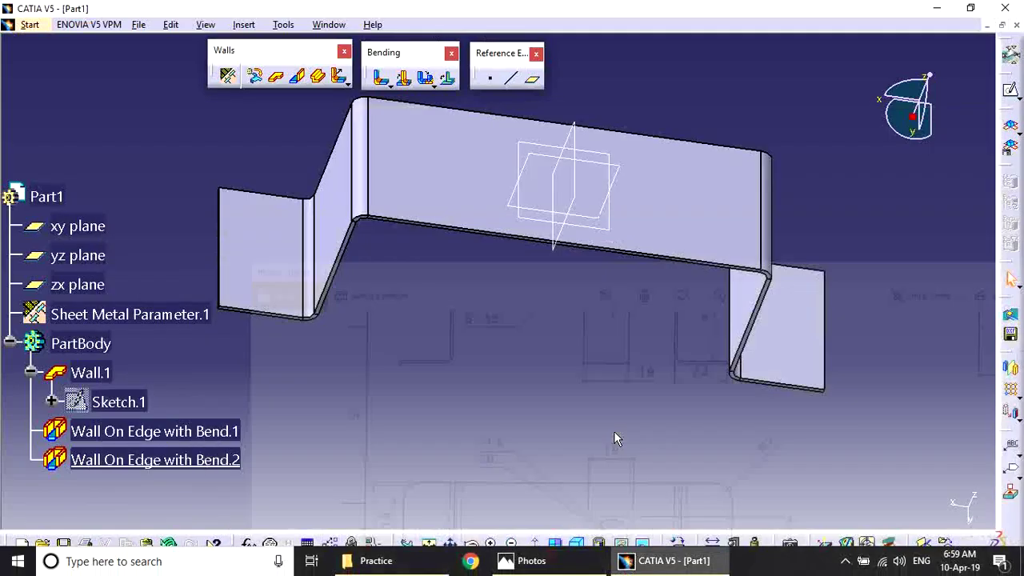
Orbit the bracket and bring up the Insert > Cutting feature list
middle_click_drag(651, 408, 571, 301)
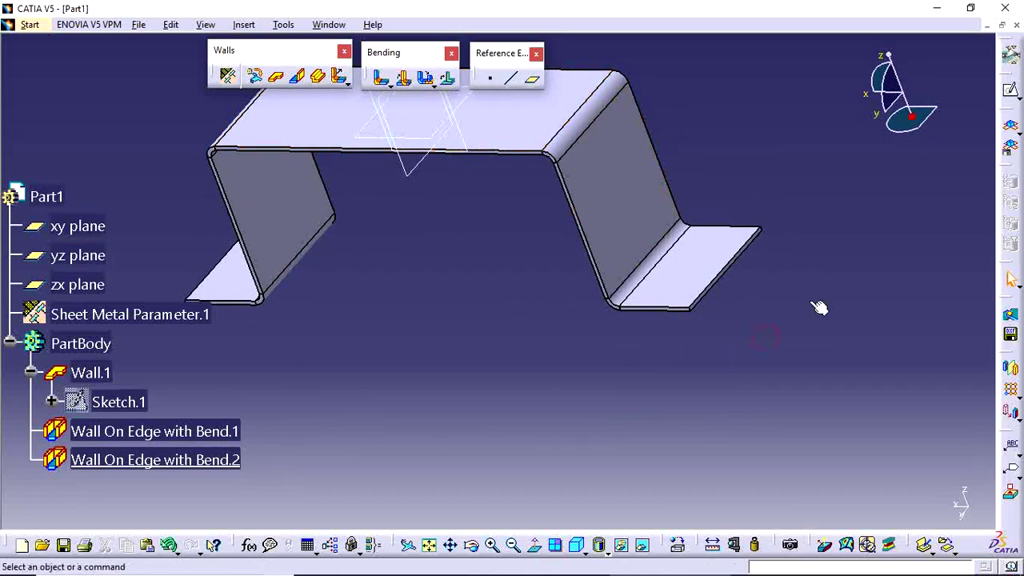
right_click(1017, 470)
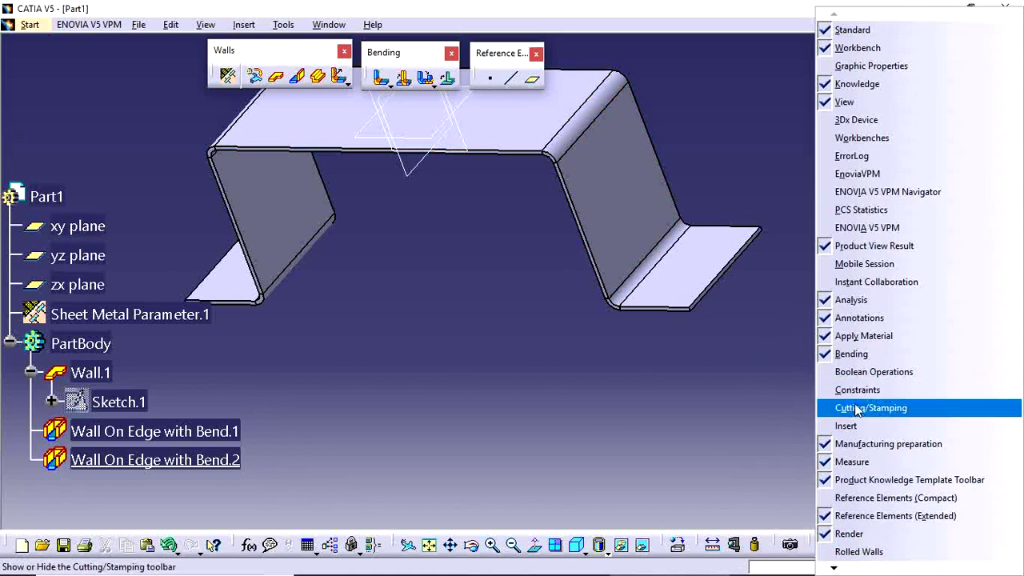
left_click(252, 26)
mouse_move(264, 333)
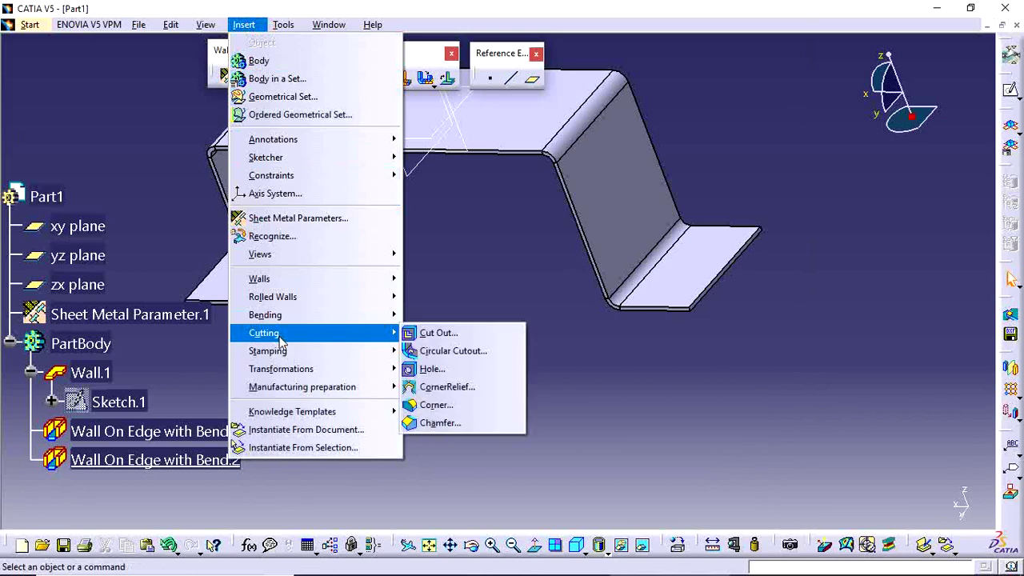
Start a Corner and pick the first two flange corner edges
left_click(439, 405)
middle_click_drag(754, 361, 533, 345)
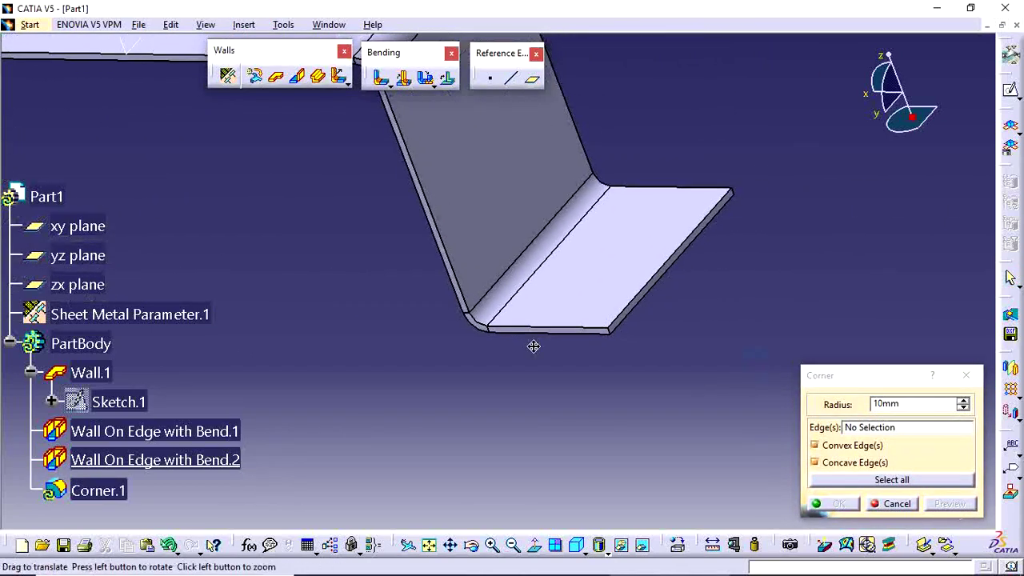
mouse_move(628, 420)
middle_mouse_down()
mouse_move(688, 363)
mouse_move(594, 361)
middle_mouse_up()
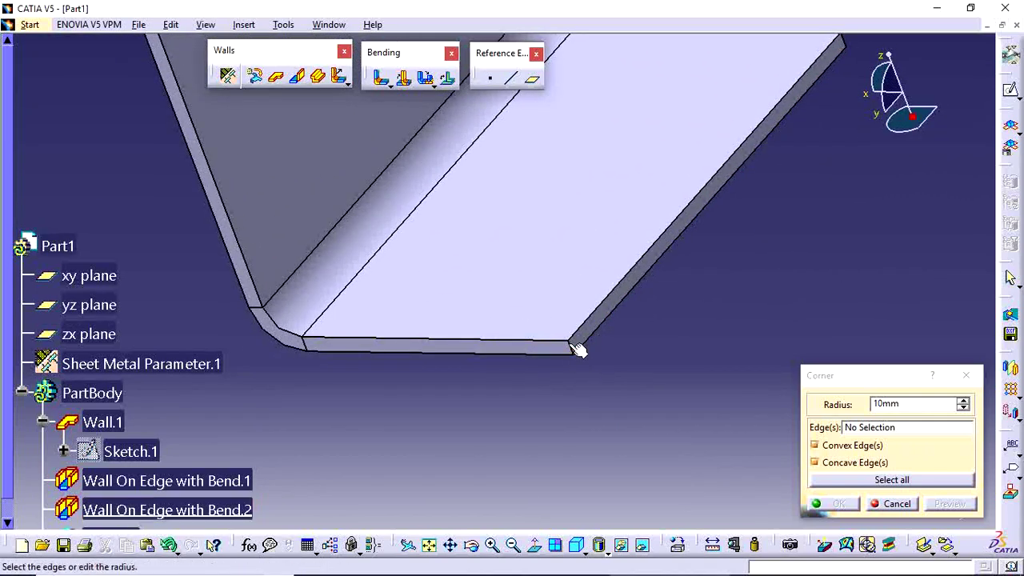
left_click(568, 347)
mouse_move(670, 290)
middle_mouse_down("ctrl")
mouse_move(692, 306)
mouse_move(542, 406)
middle_mouse_up("ctrl")
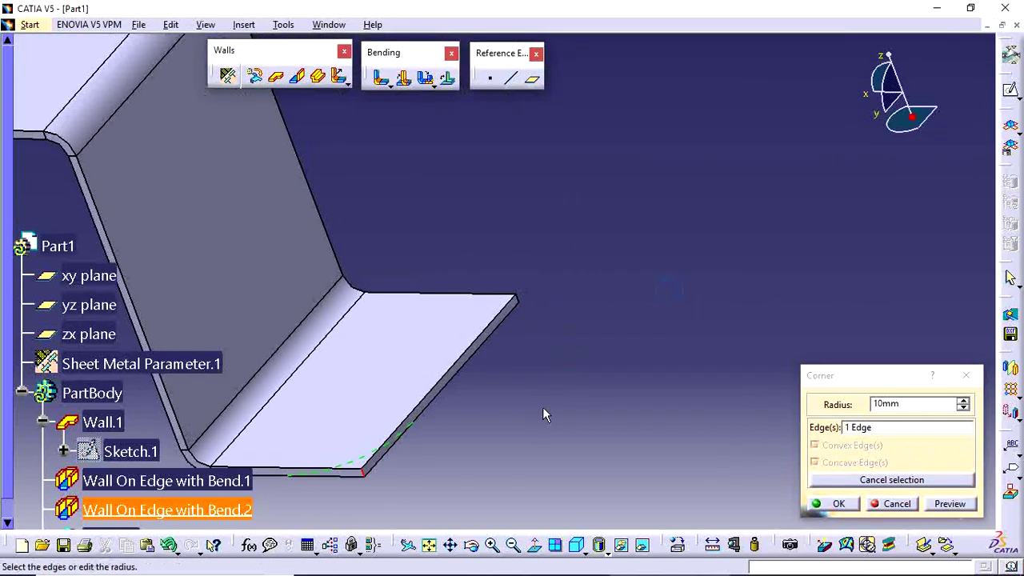
left_click(520, 300)
Add the other flange's two corner edges and apply a 7 mm radius
mouse_move(556, 324)
middle_mouse_down()
mouse_move(549, 389)
mouse_move(395, 405)
mouse_move(521, 354)
mouse_move(883, 311)
mouse_move(590, 373)
mouse_move(387, 296)
mouse_move(418, 272)
middle_mouse_up()
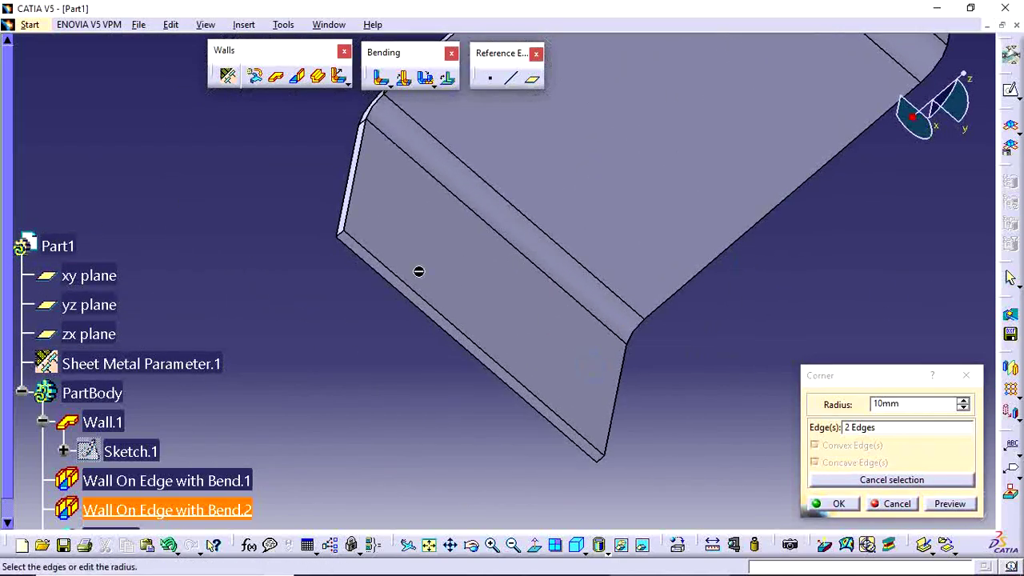
left_click(350, 238)
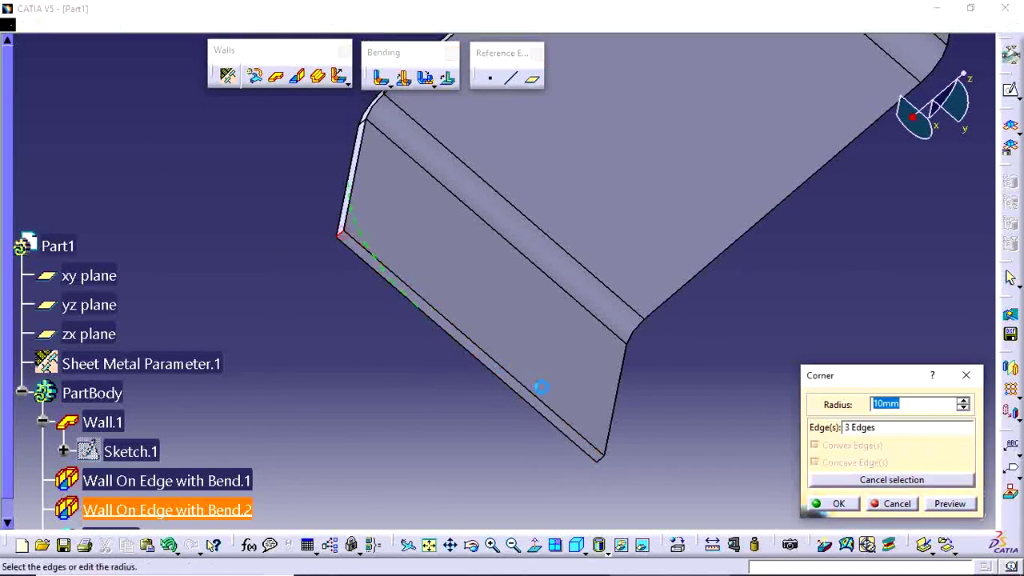
middle_click_drag(539, 386, 384, 309)
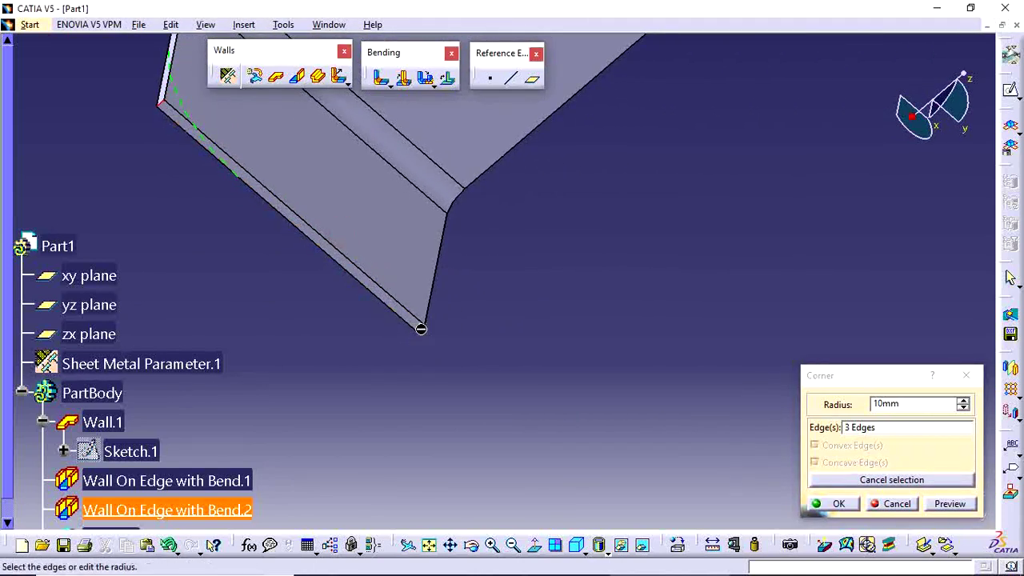
left_click(425, 331)
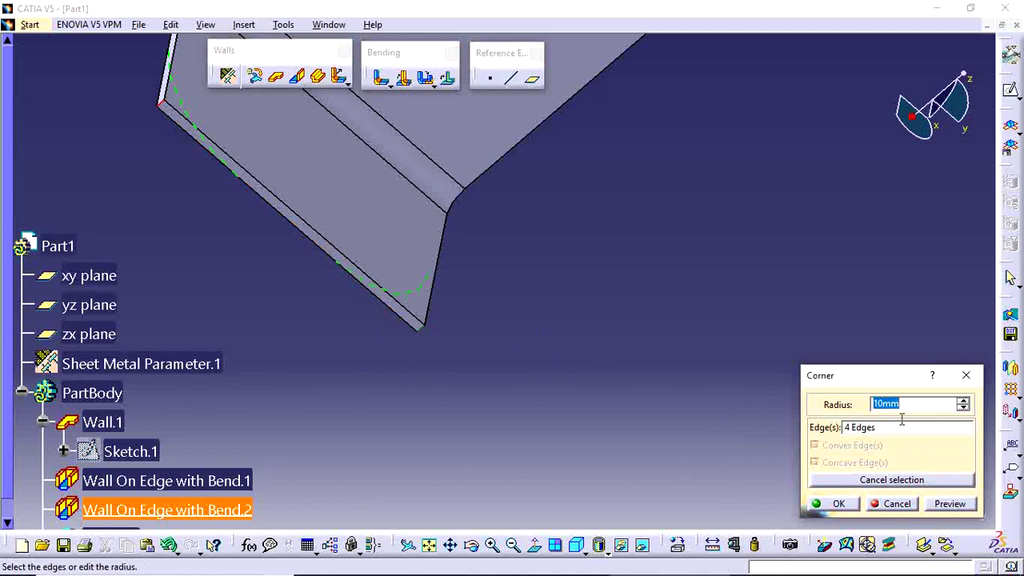
type("7")
left_click(944, 504)
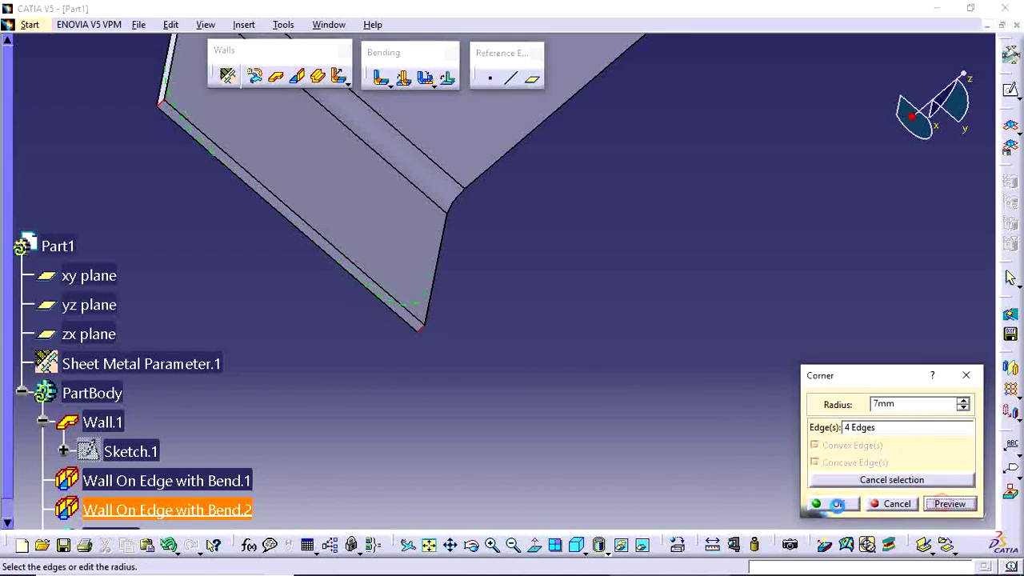
left_click(837, 504)
Show the rounded bracket in isometric view fitted to screen, then bring up drawing 106.jpg
mouse_move(686, 425)
middle_mouse_down()
mouse_move(639, 393)
mouse_move(632, 476)
mouse_move(739, 334)
mouse_move(791, 439)
mouse_move(592, 253)
mouse_move(645, 287)
middle_mouse_up()
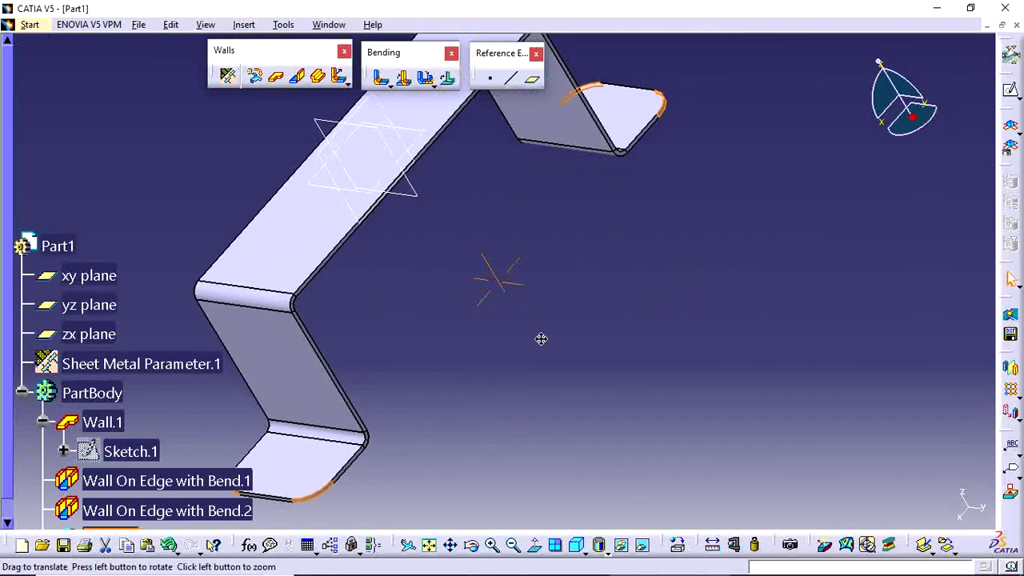
mouse_move(540, 340)
middle_mouse_down()
mouse_move(526, 419)
mouse_move(440, 290)
mouse_move(555, 343)
middle_mouse_up()
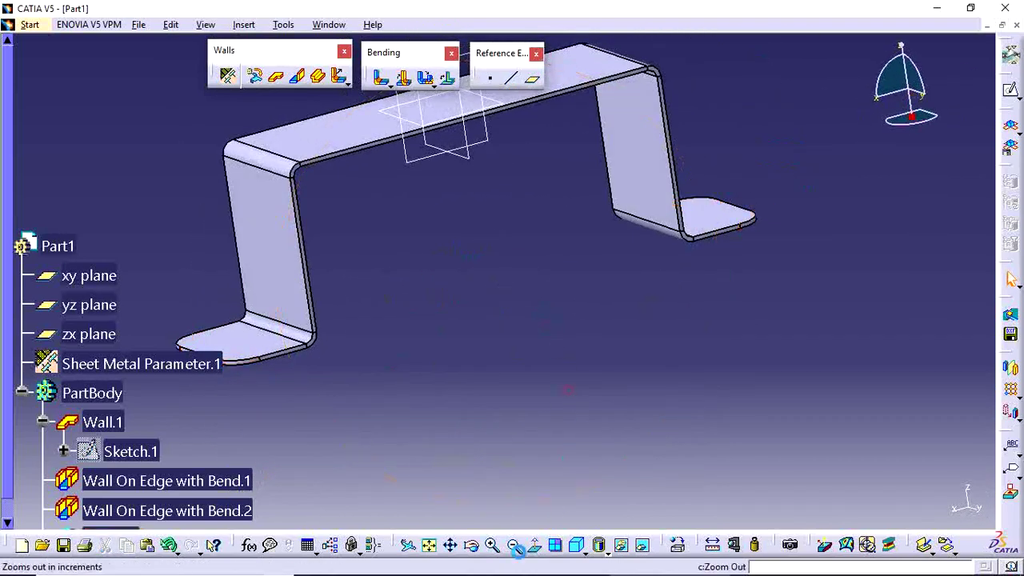
left_click(576, 545)
left_click(429, 545)
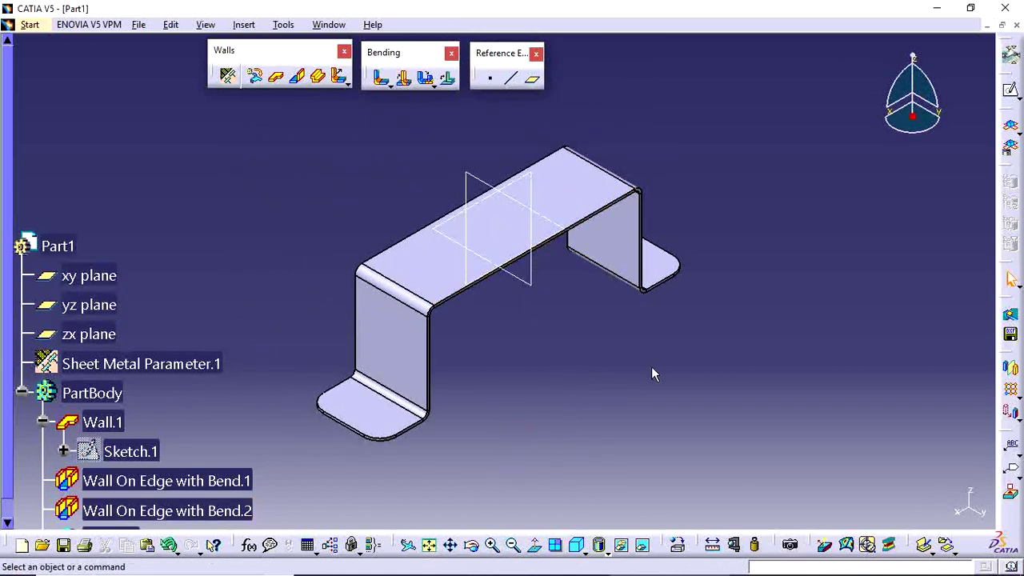
left_click(551, 562)
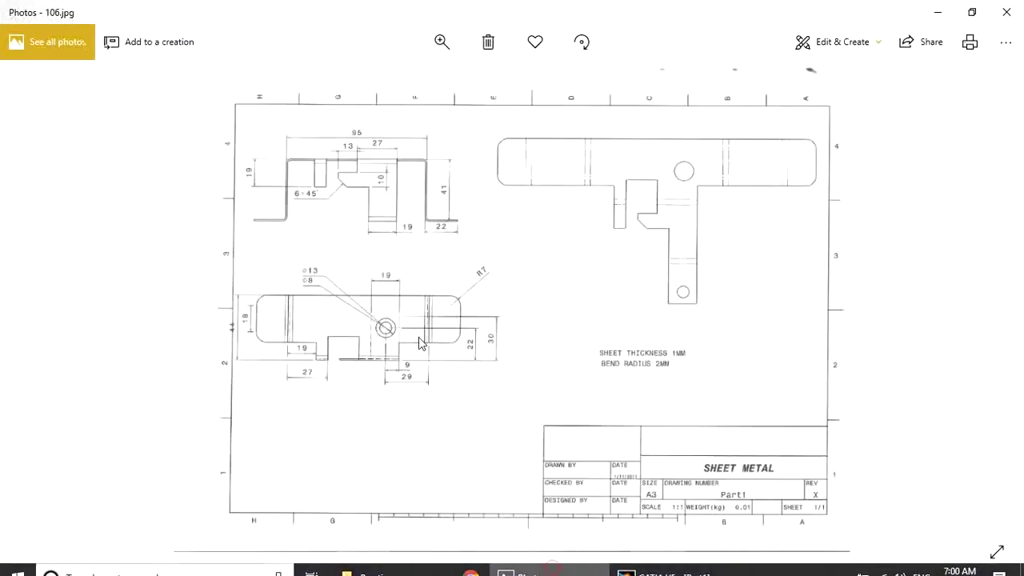
Zoom into drawing 106.jpg to read the plan view's cutout dimensions 19, 27, 9 and 29
scroll(343, 174, "up", 3, "ctrl")
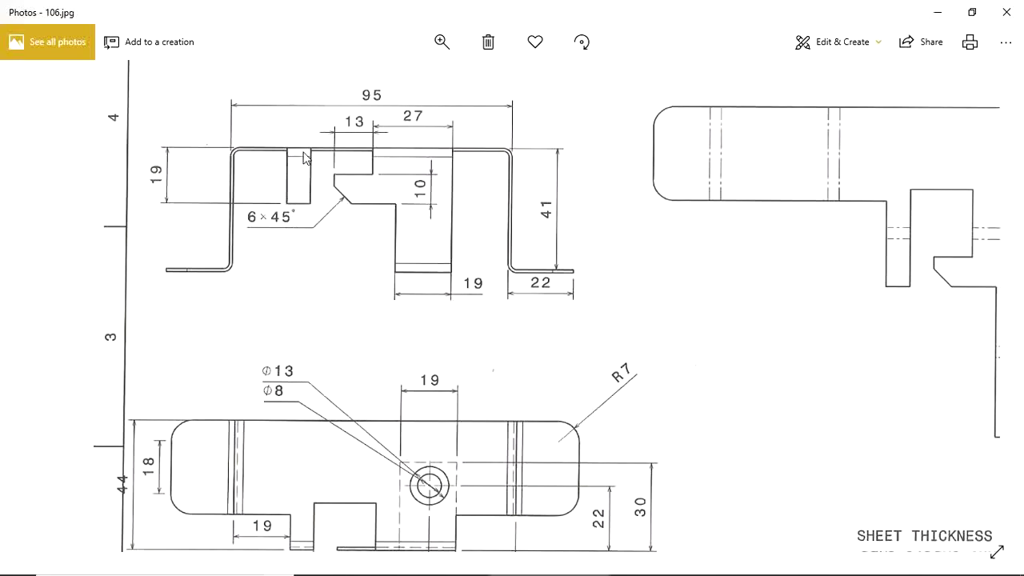
scroll(318, 282, "down", 3)
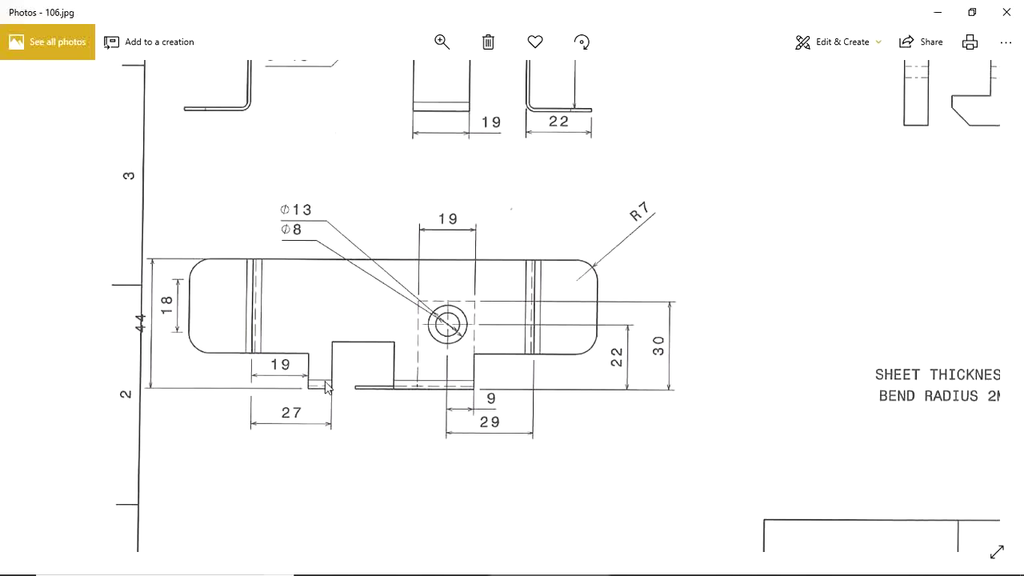
left_click(185, 264)
left_click(182, 349)
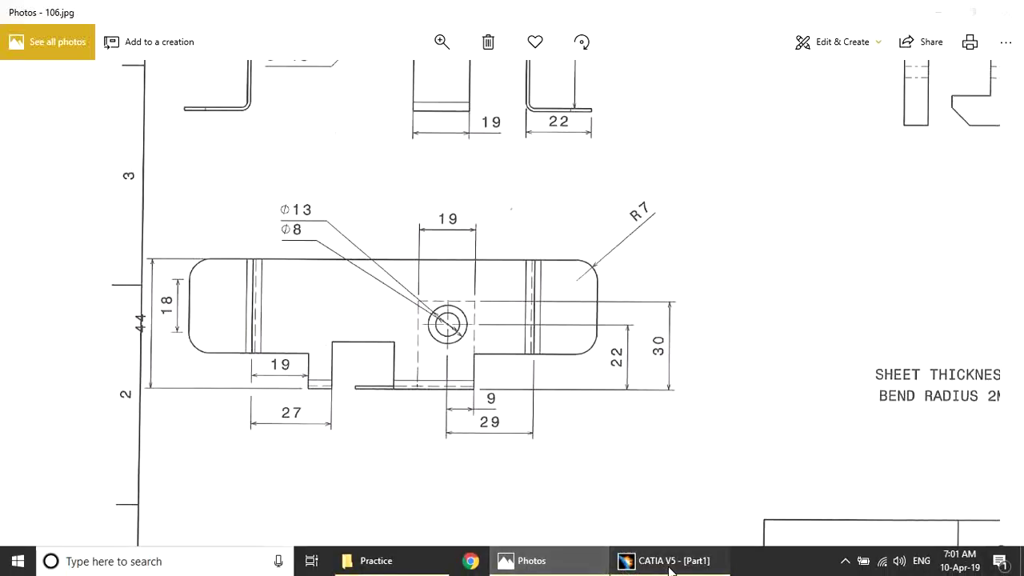
left_click(681, 562)
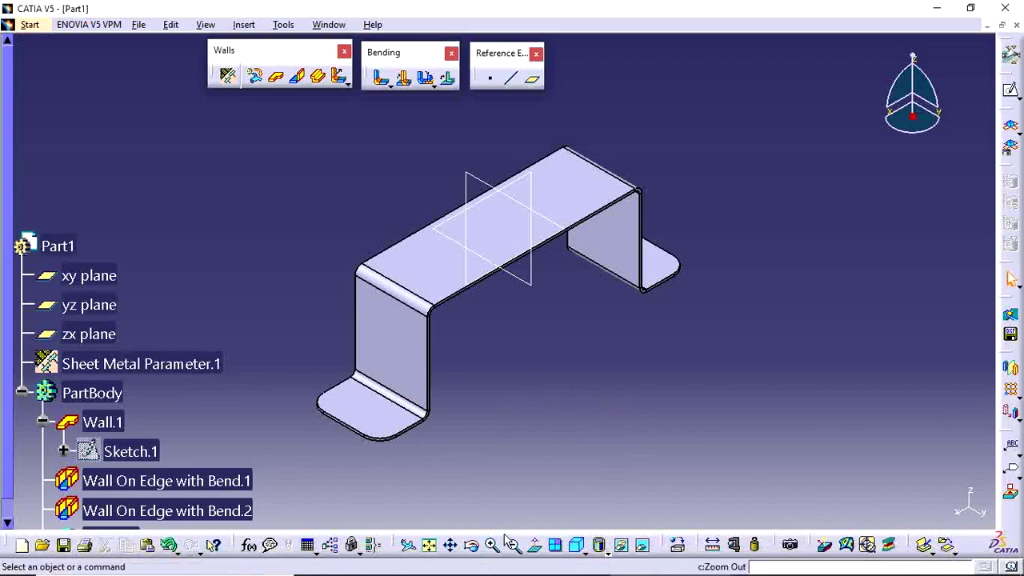
left_click(528, 562)
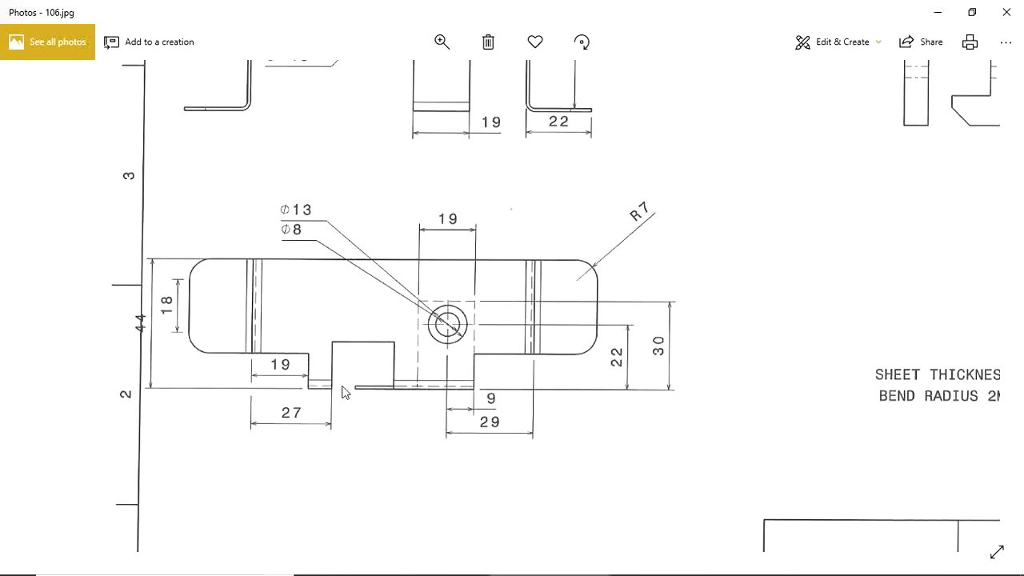
Create a plane offset 19 mm inward from the left wall face
left_click(664, 560)
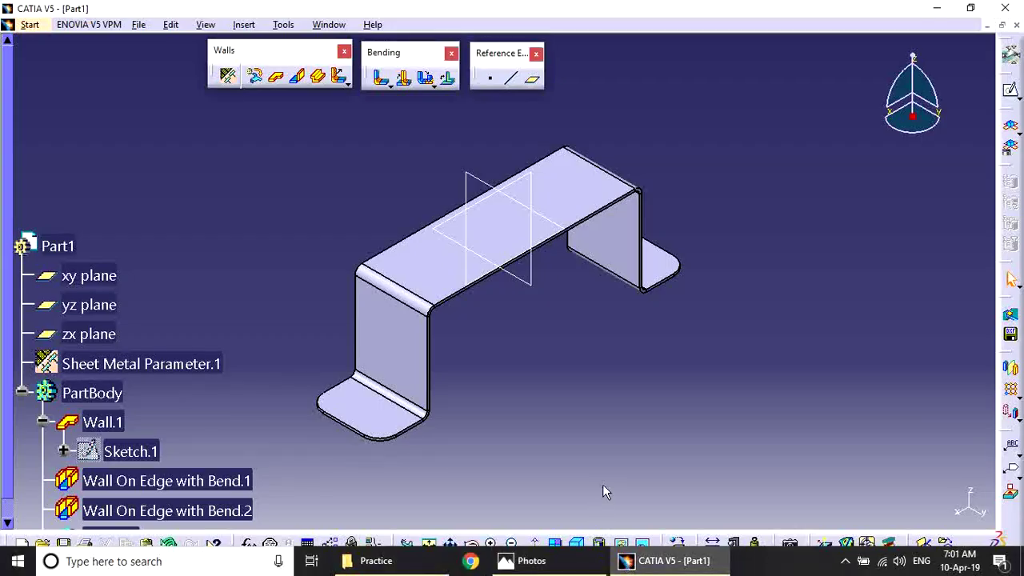
left_click(534, 86)
left_click(410, 345)
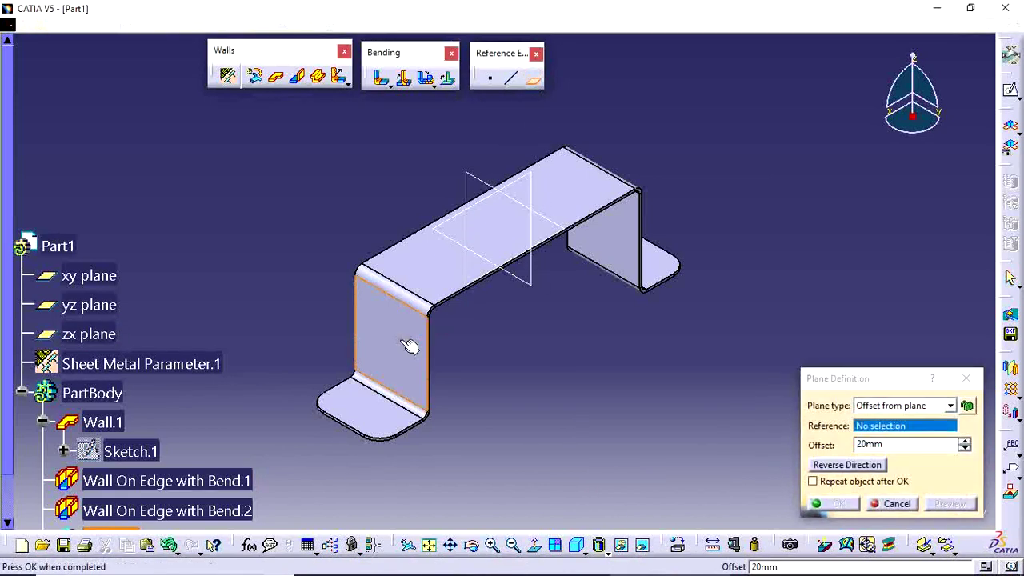
left_click(846, 465)
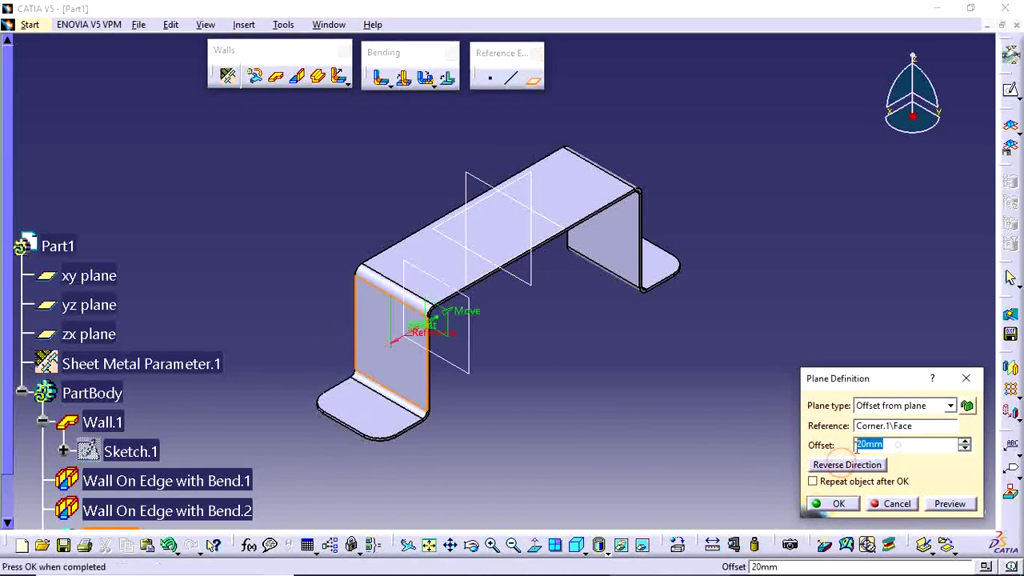
type("19")
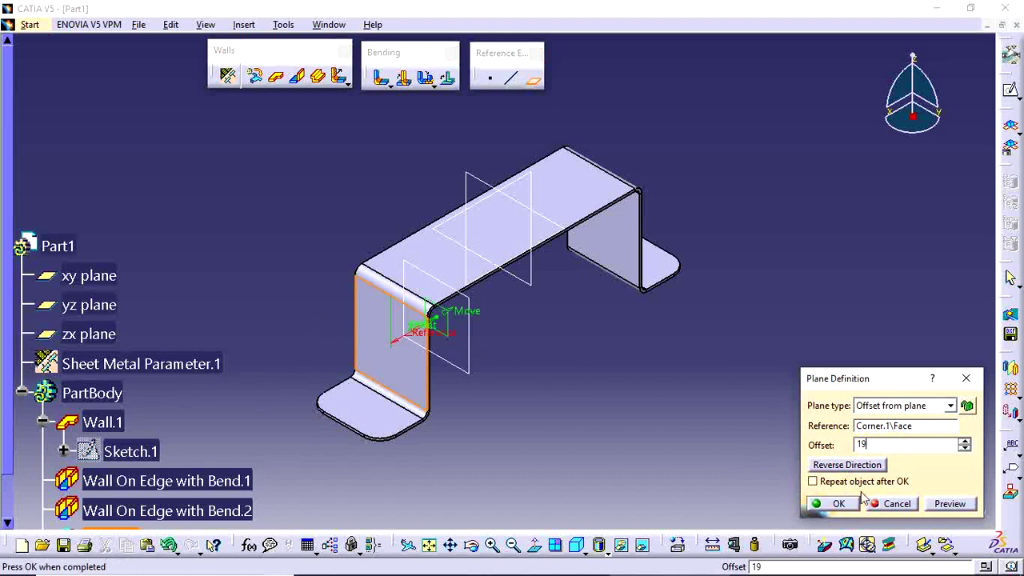
left_click(850, 506)
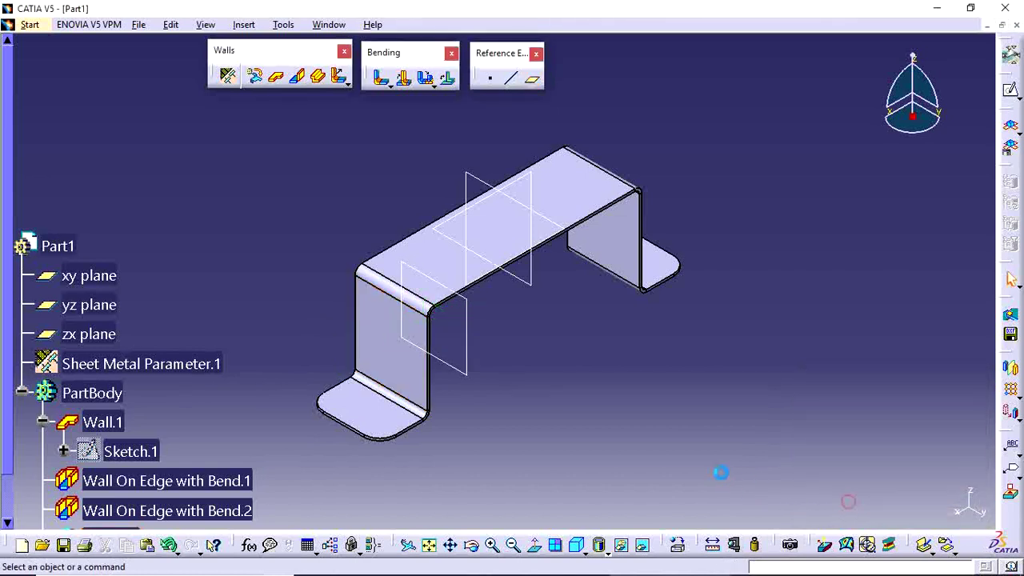
Create a second plane offset 27 mm inward from the left wall face
left_click(531, 81)
left_click(399, 357)
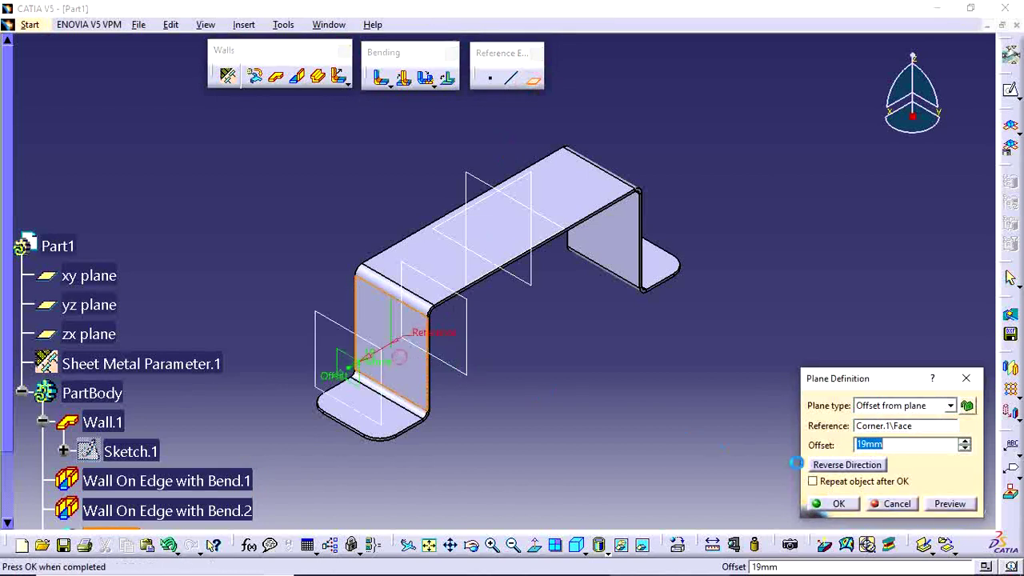
left_click(881, 465)
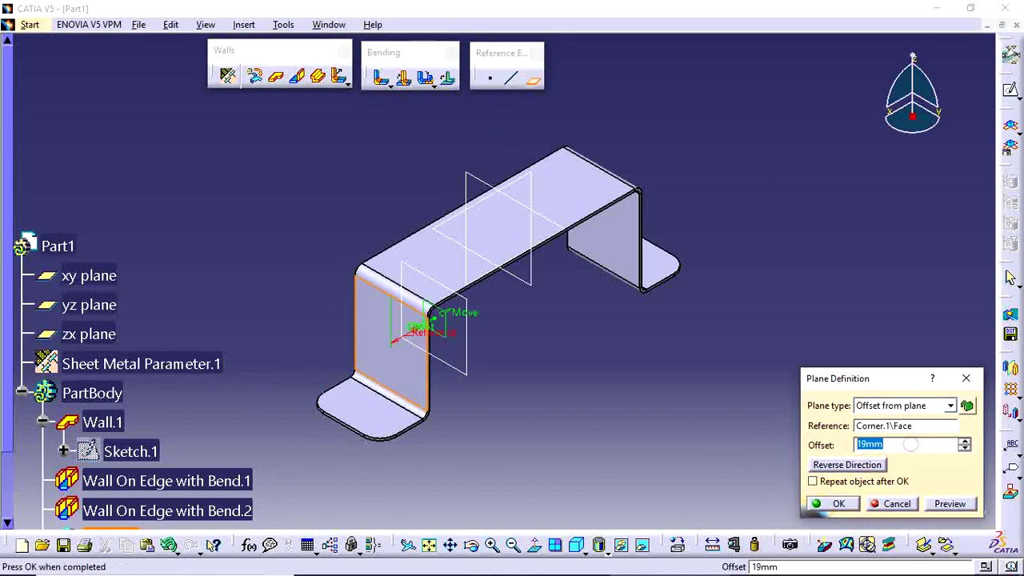
type("19")
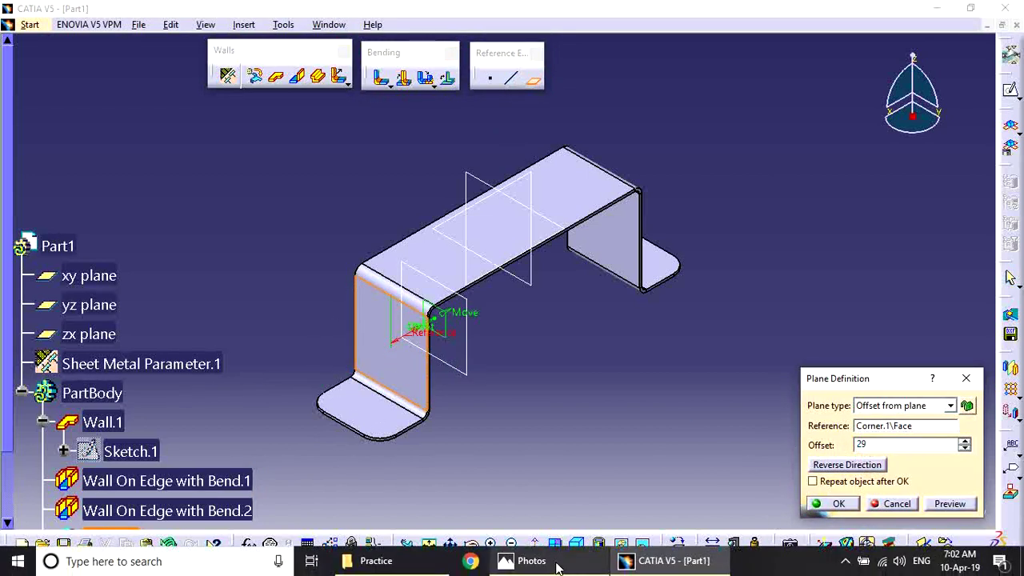
left_click(556, 565)
left_click(668, 561)
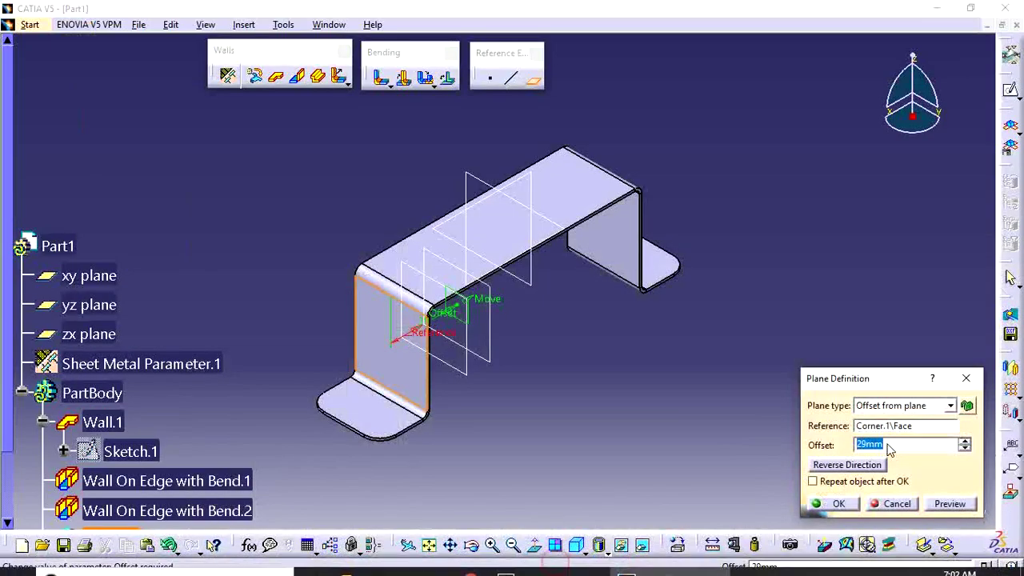
type("27")
key("Return")
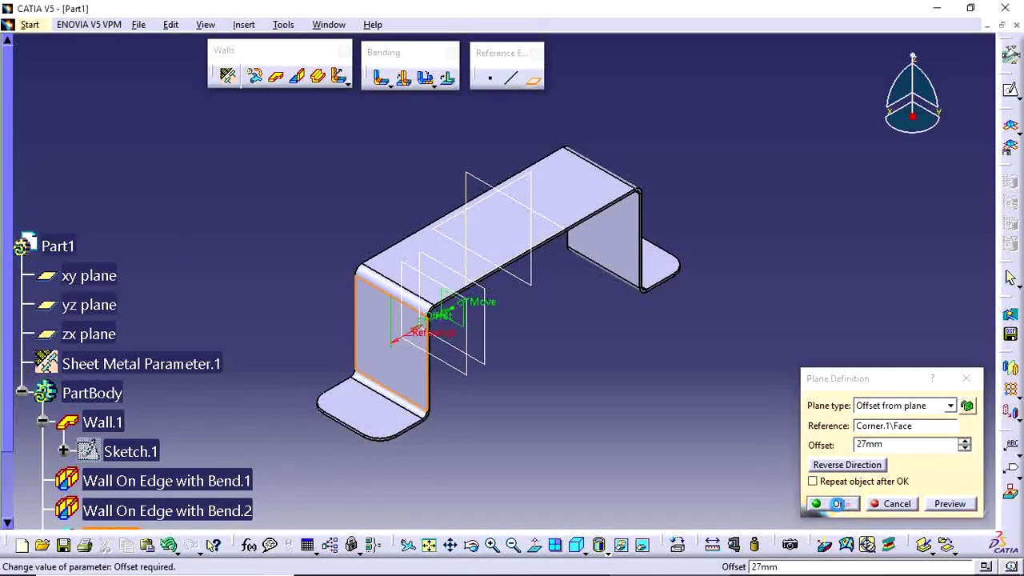
left_click(832, 504)
mouse_move(707, 474)
middle_mouse_down()
mouse_move(653, 377)
mouse_move(583, 413)
mouse_move(590, 475)
middle_mouse_up()
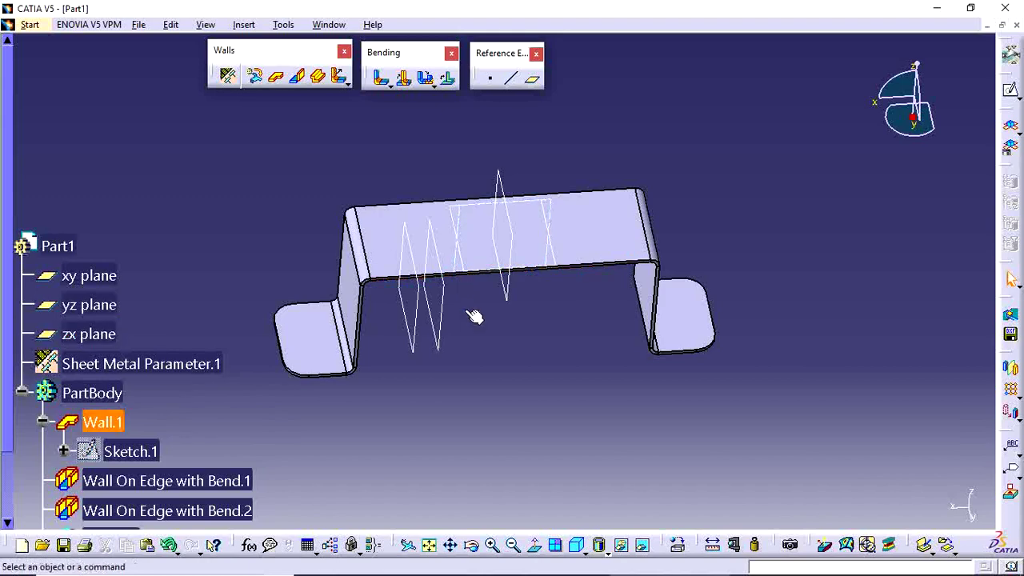
mouse_move(473, 315)
middle_mouse_down()
mouse_move(480, 281)
mouse_move(424, 279)
mouse_move(476, 344)
mouse_move(555, 285)
middle_mouse_up()
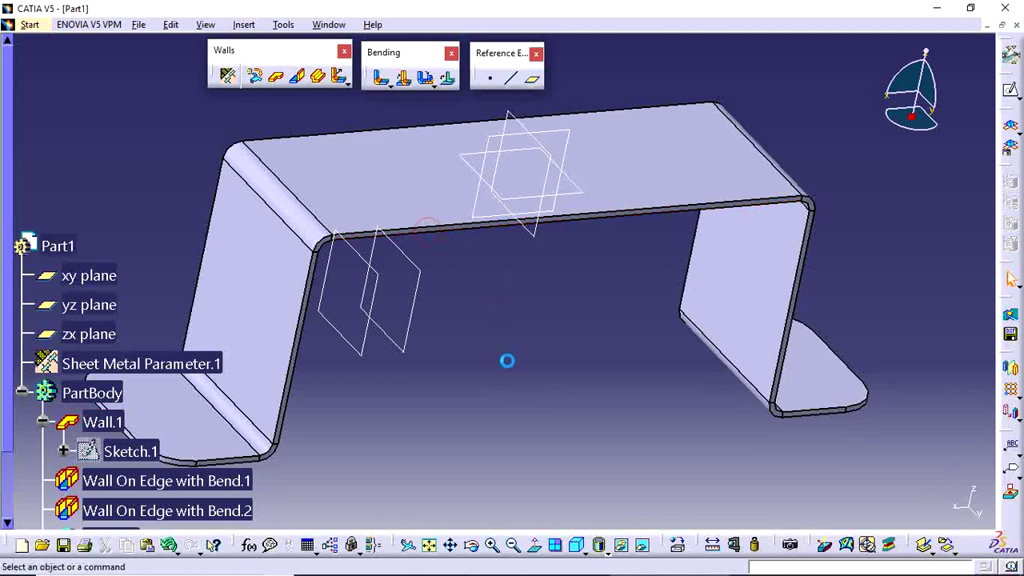
Start a Wall On Edge on the top wall's front edge
left_click(297, 76)
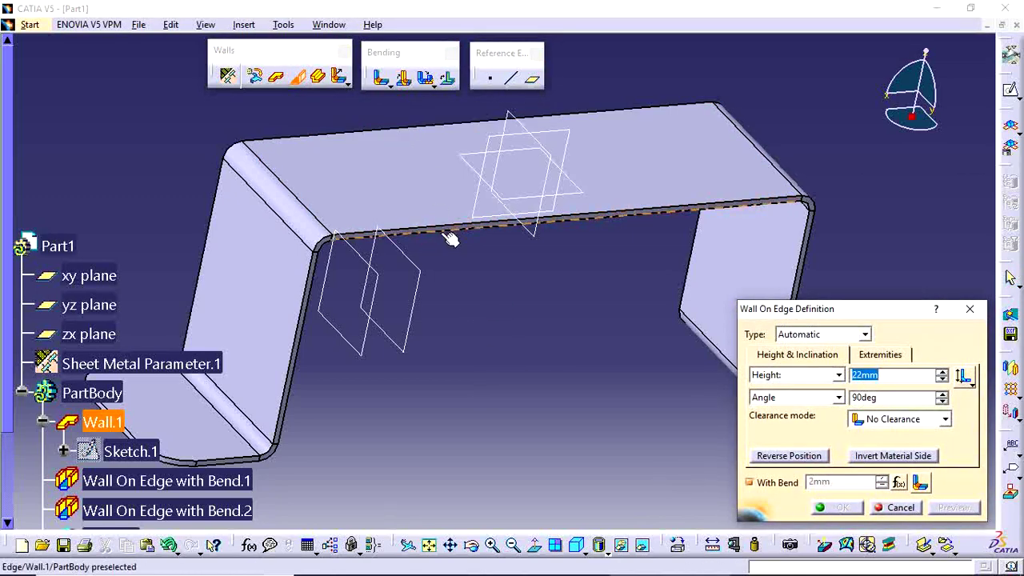
left_click(451, 237)
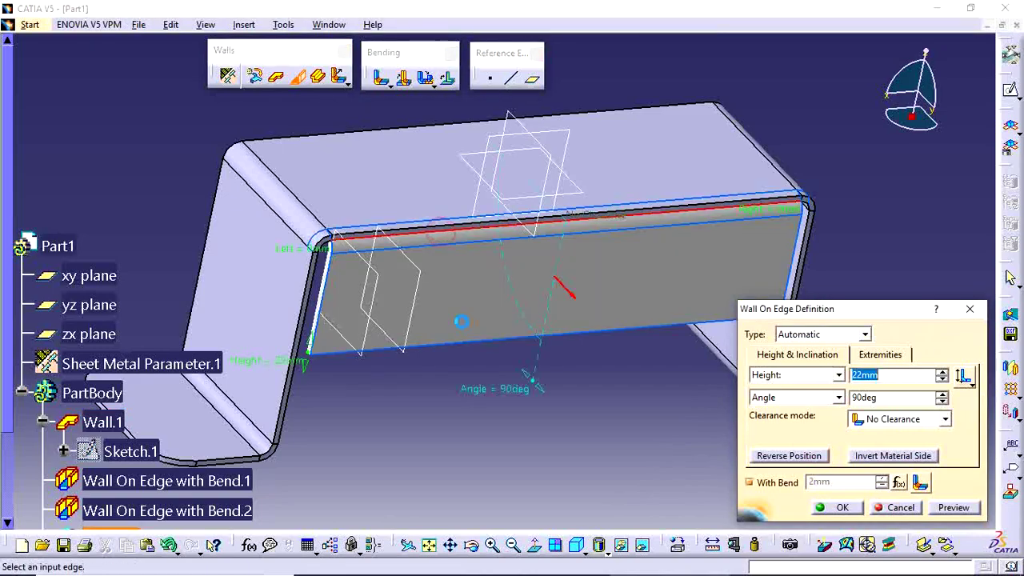
mouse_move(573, 338)
middle_mouse_down()
mouse_move(373, 315)
mouse_move(336, 200)
mouse_move(293, 277)
mouse_move(359, 309)
mouse_move(444, 328)
middle_mouse_up()
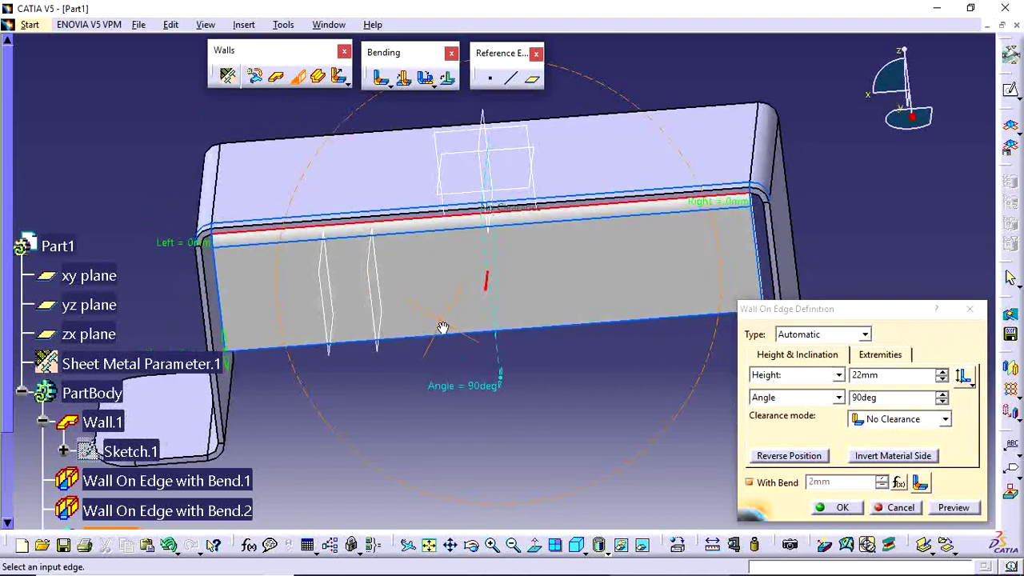
Set the wall's left limit to Plane.1 and right limit to Plane.2
left_click(886, 355)
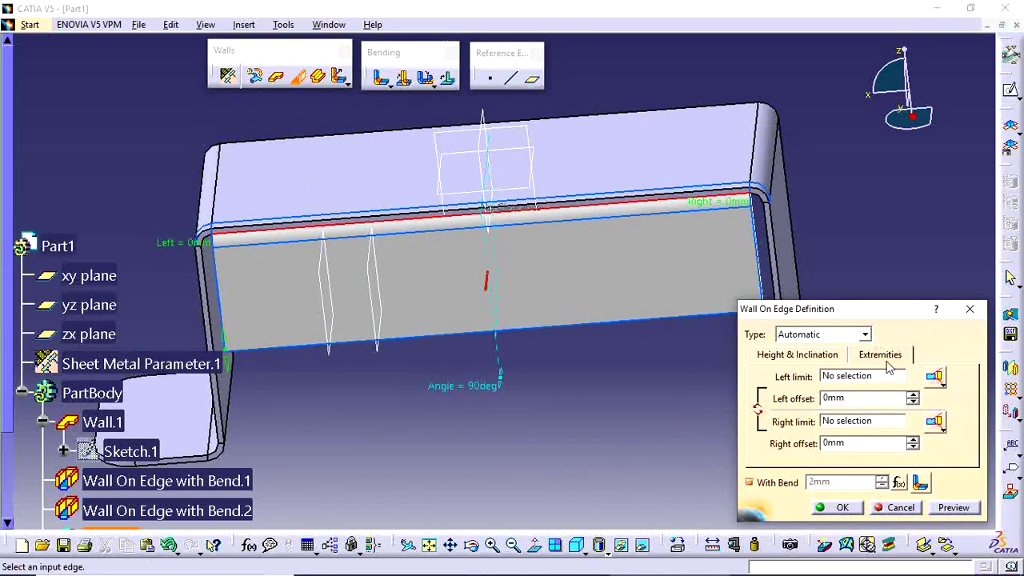
left_click(860, 377)
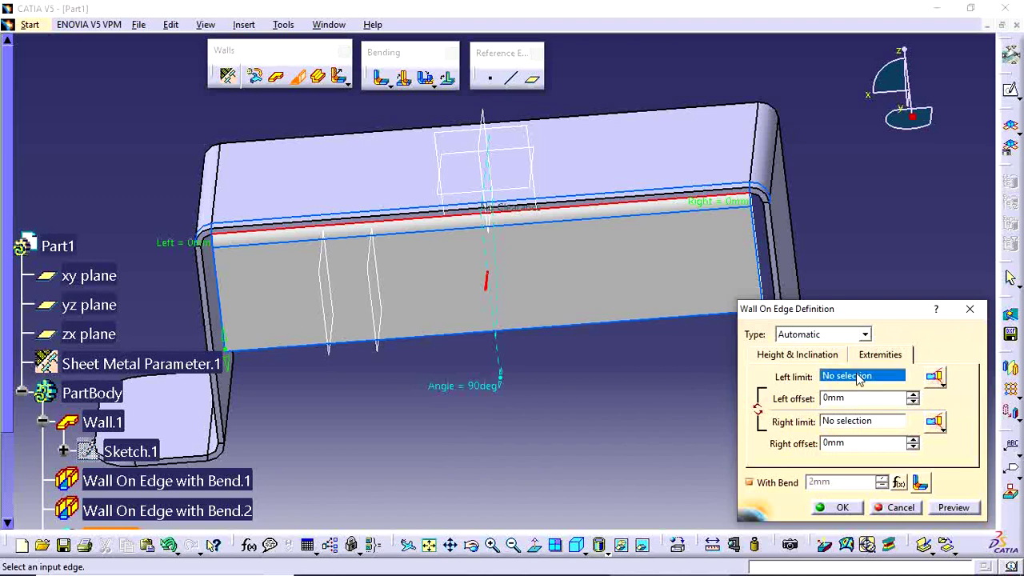
left_click(856, 421)
left_click(852, 377)
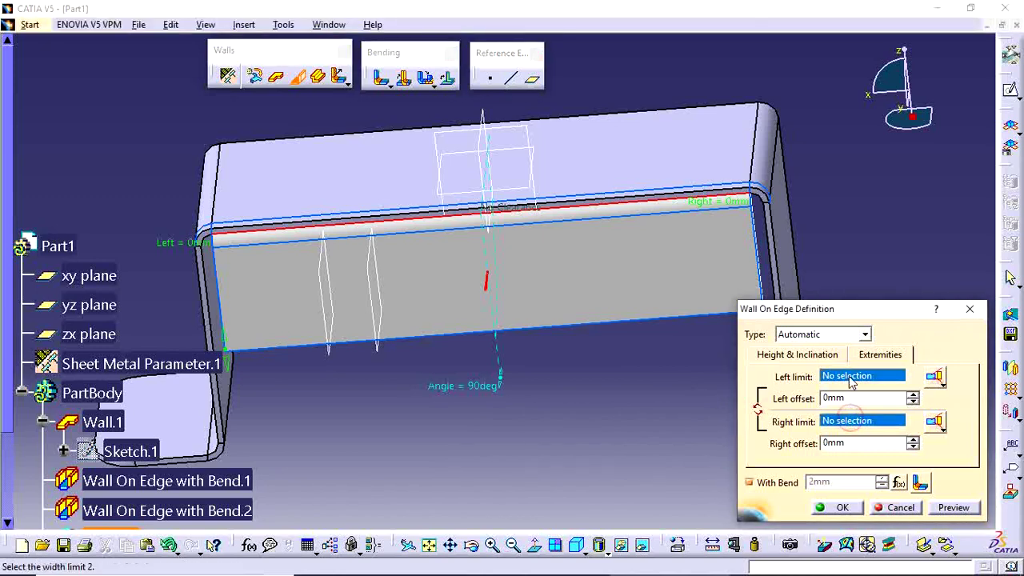
left_click(337, 331)
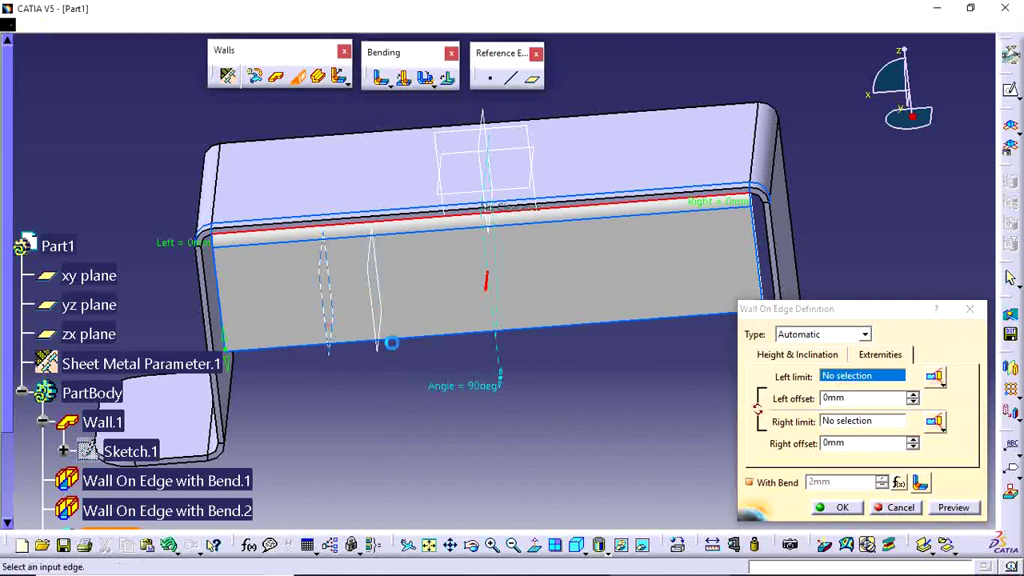
left_click(844, 421)
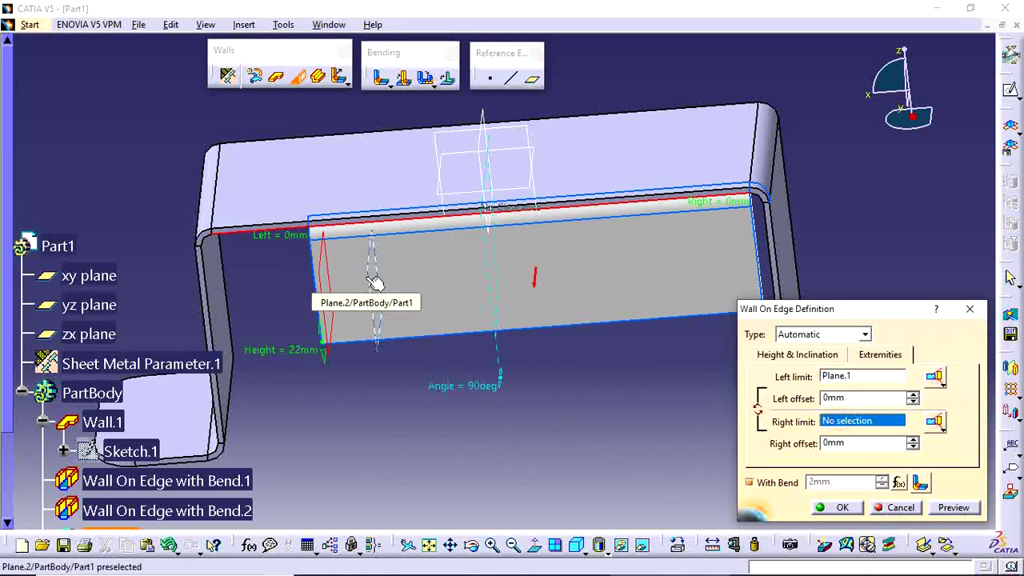
left_click(373, 224)
mouse_move(578, 376)
middle_mouse_down()
mouse_move(432, 357)
mouse_move(400, 419)
mouse_move(456, 438)
middle_mouse_up()
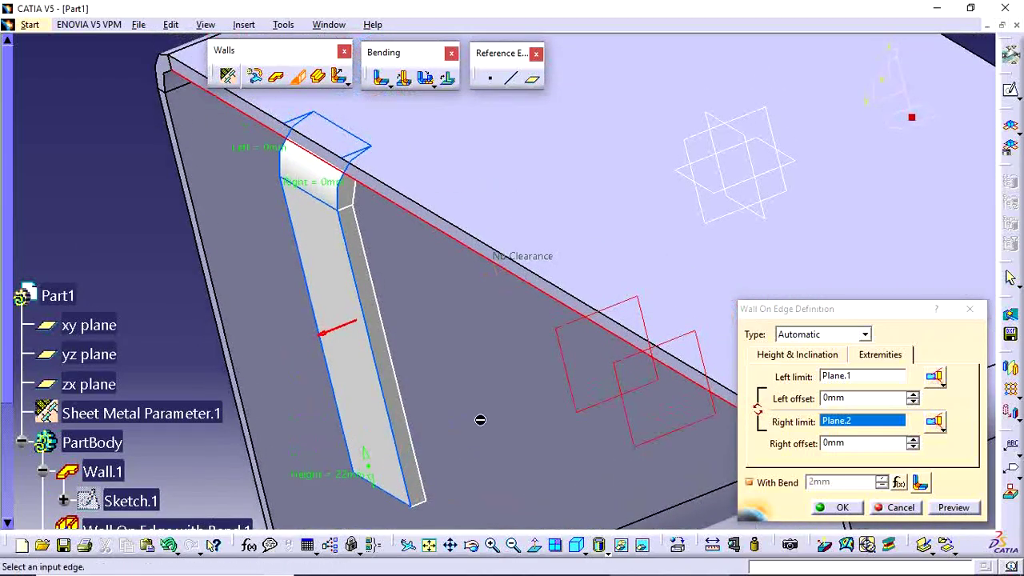
middle_click_drag(479, 400, 389, 275)
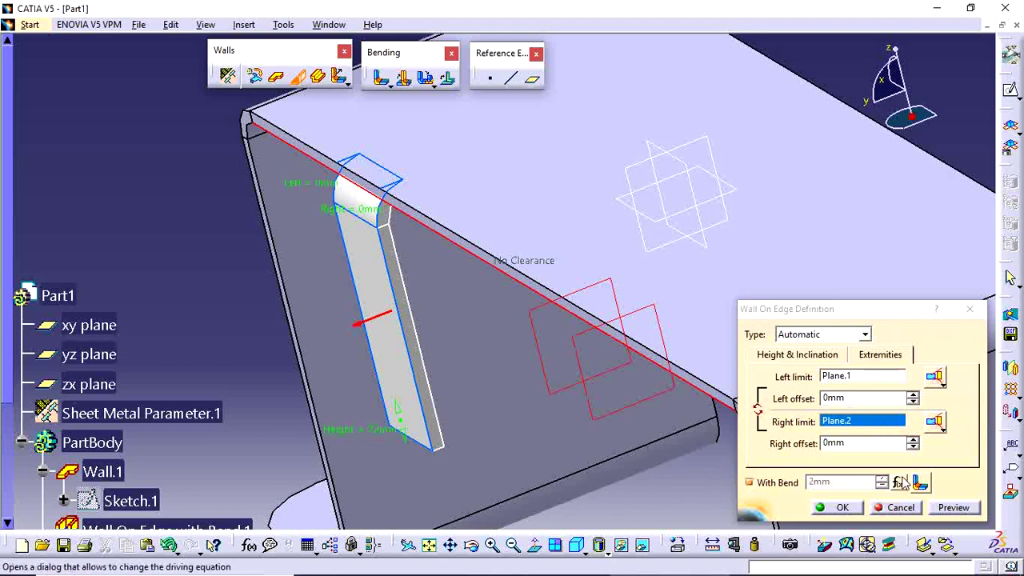
Set the wall's clearance mode to Monodirectional with a 5 mm clearance value
left_click(836, 354)
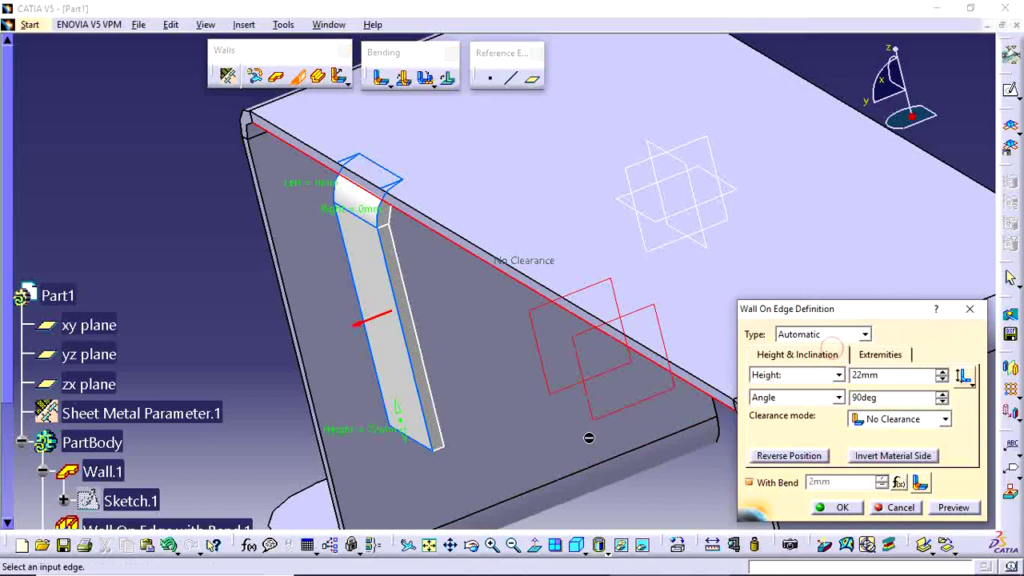
mouse_move(442, 383)
middle_mouse_down()
mouse_move(505, 381)
mouse_move(499, 393)
mouse_move(544, 376)
middle_mouse_up()
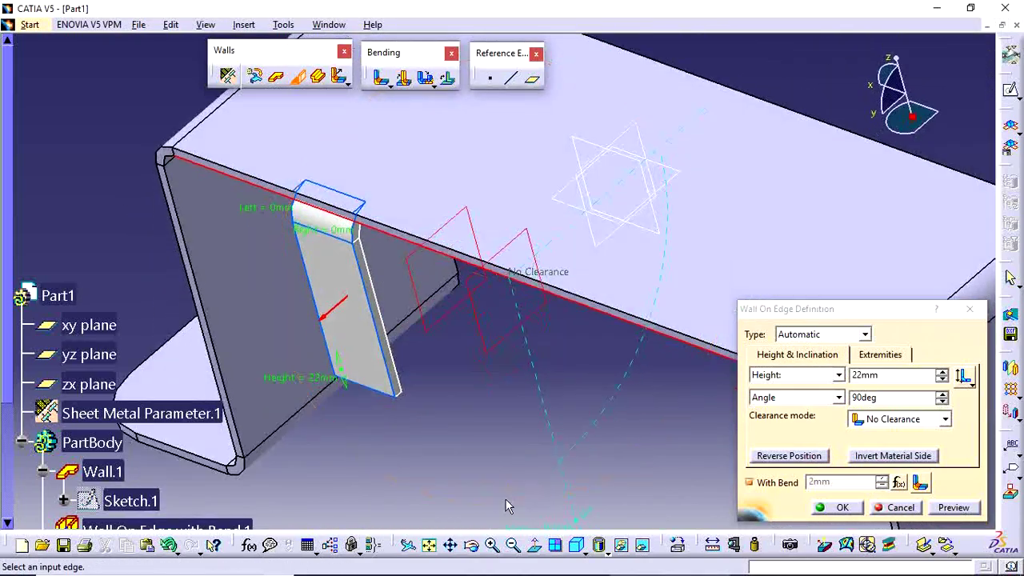
left_click(896, 454)
left_click(896, 454)
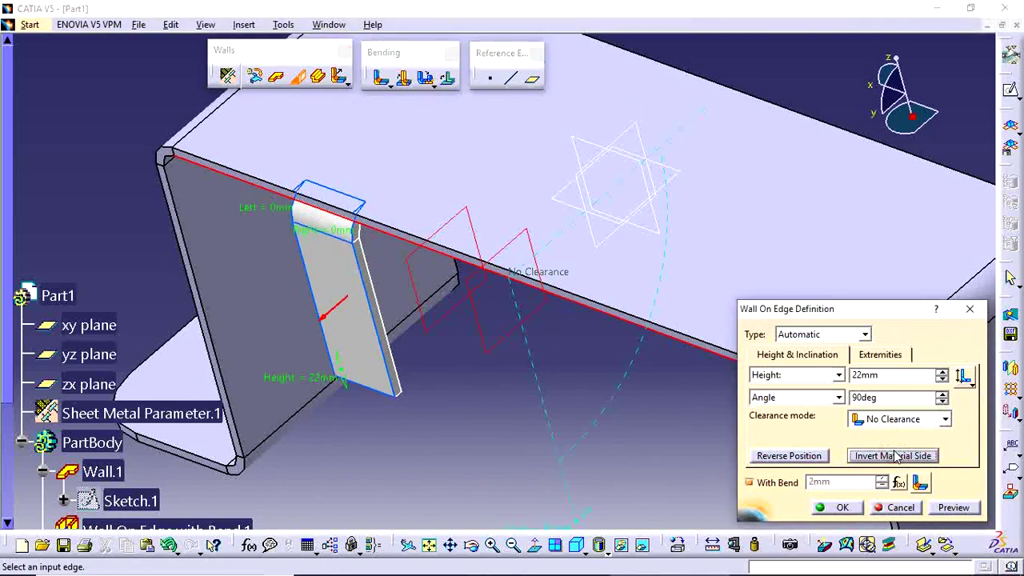
left_click(902, 421)
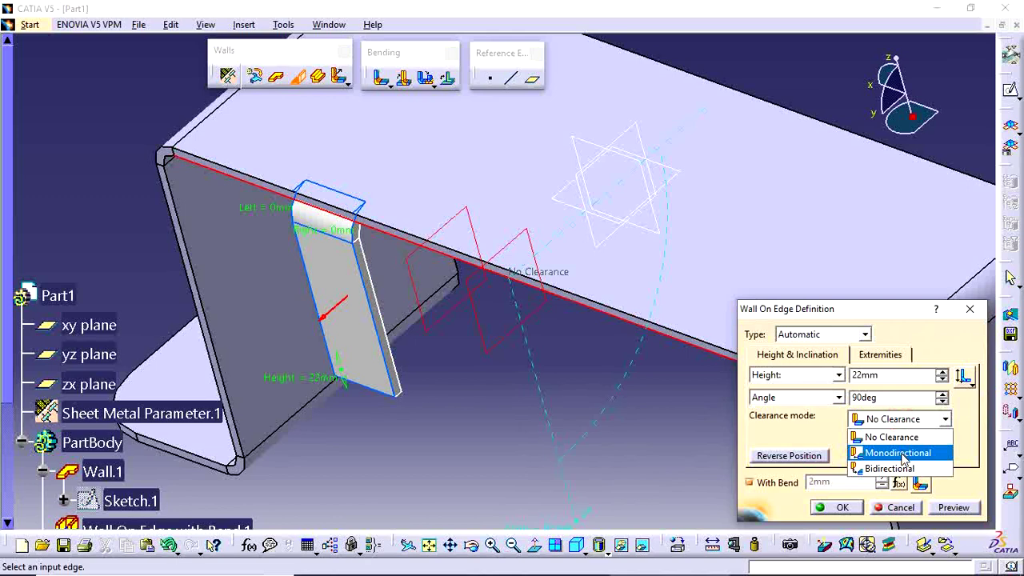
left_click(903, 454)
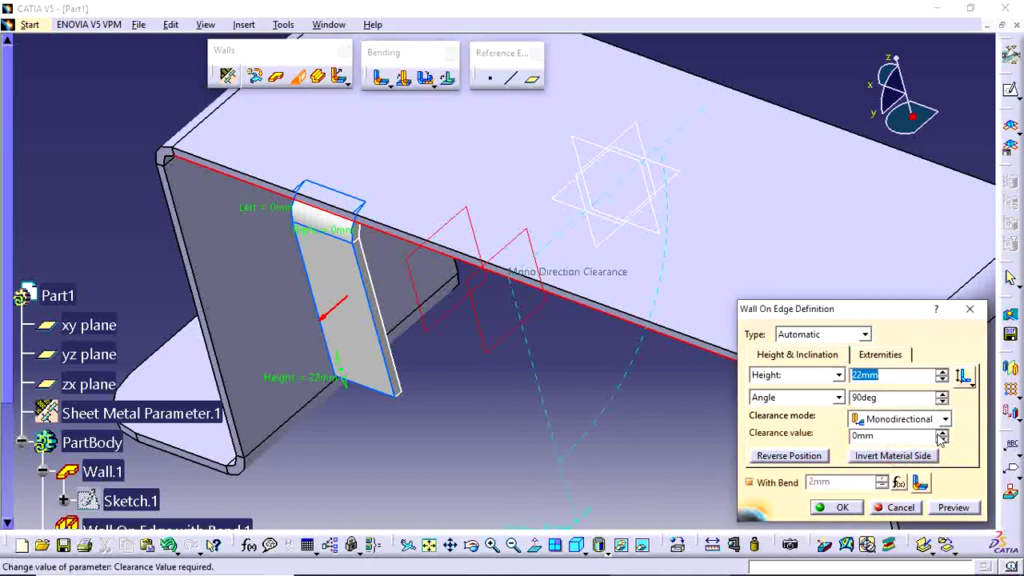
left_click(941, 434)
left_click(941, 434)
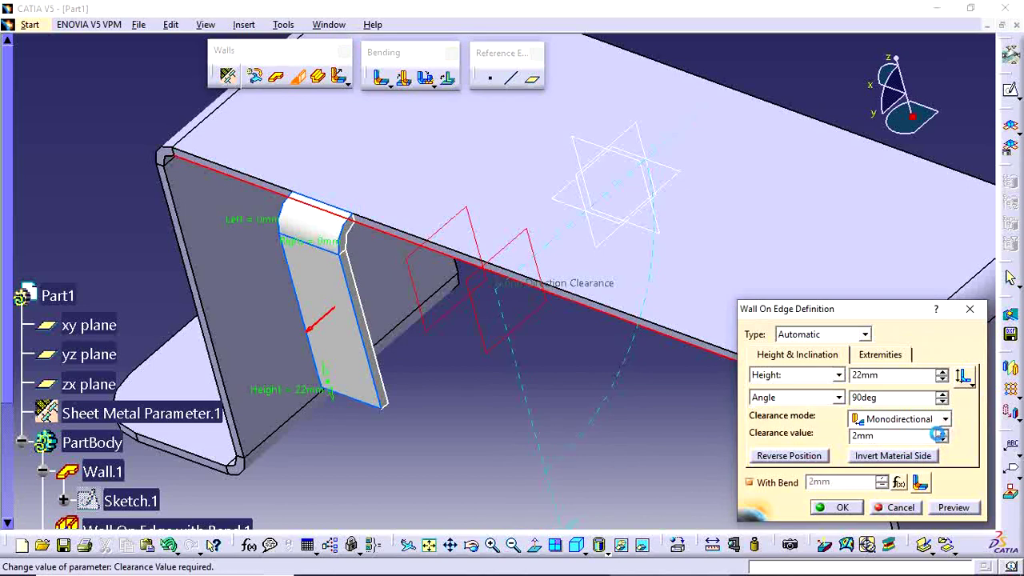
left_click(940, 432)
left_click(940, 432)
left_click(940, 432)
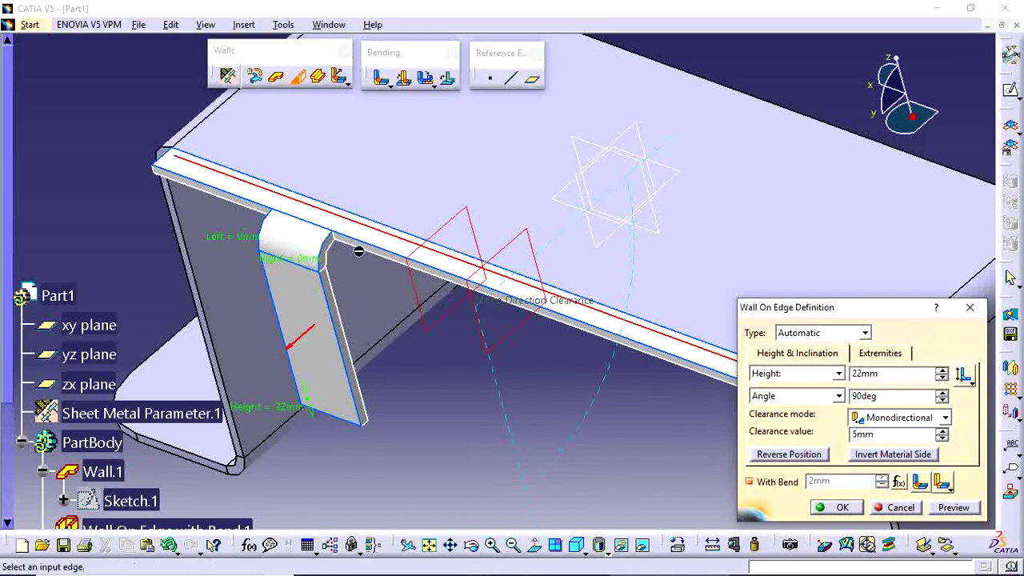
mouse_move(363, 253)
middle_mouse_down()
mouse_move(373, 290)
mouse_move(400, 297)
middle_mouse_up()
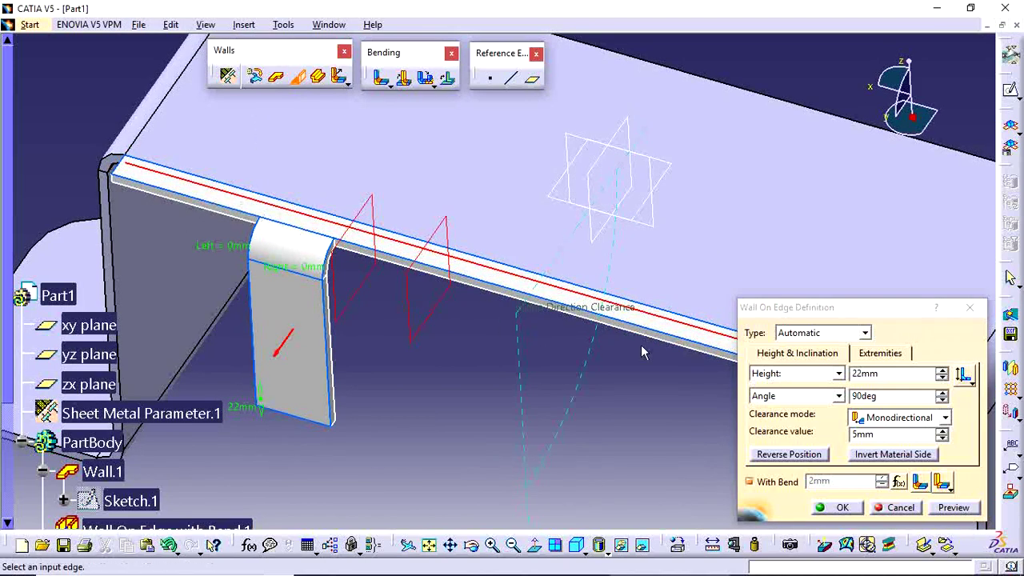
Change the bend extremity type in the wall's bend parameters
left_click(920, 483)
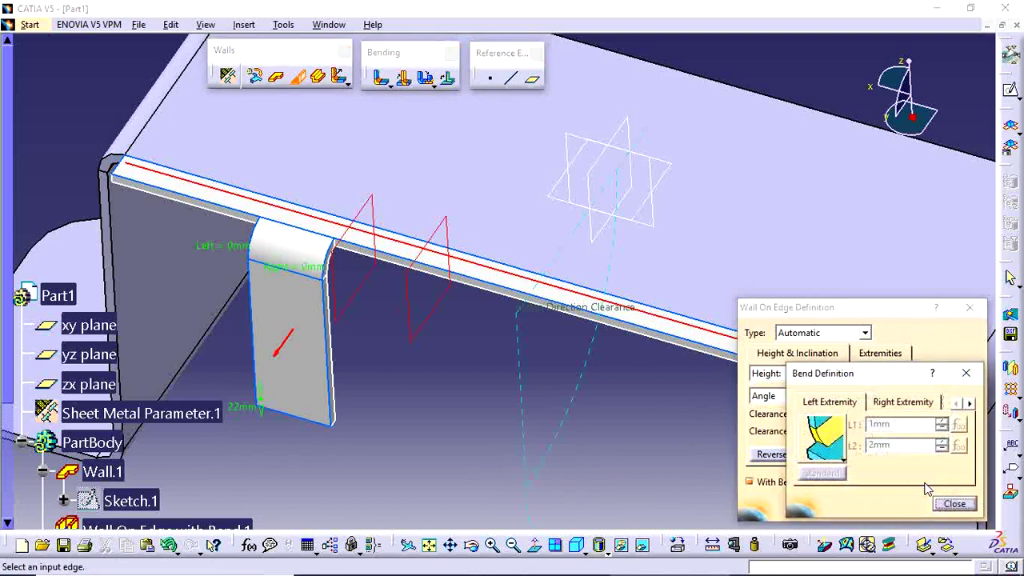
left_click(958, 506)
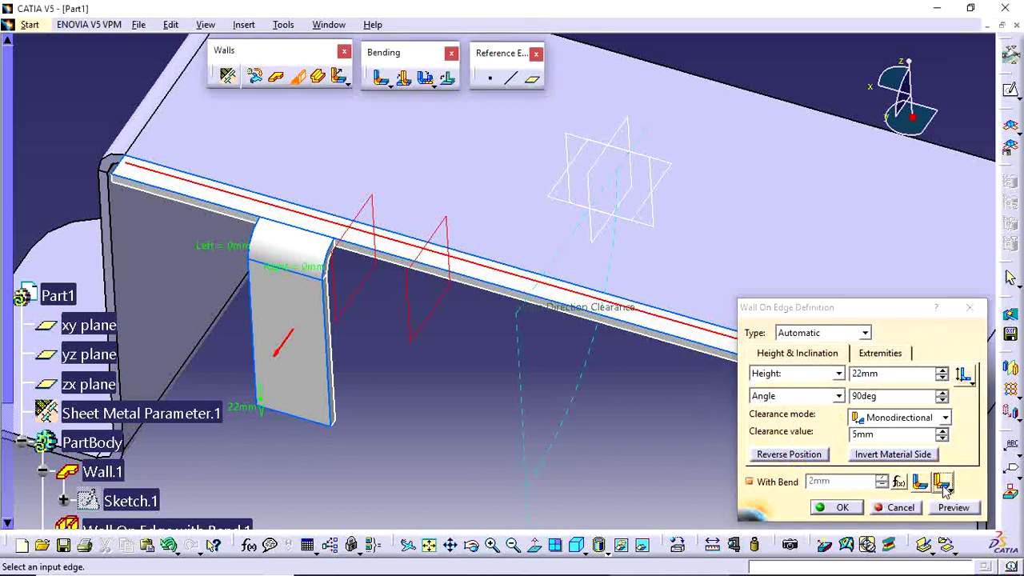
left_click(946, 490)
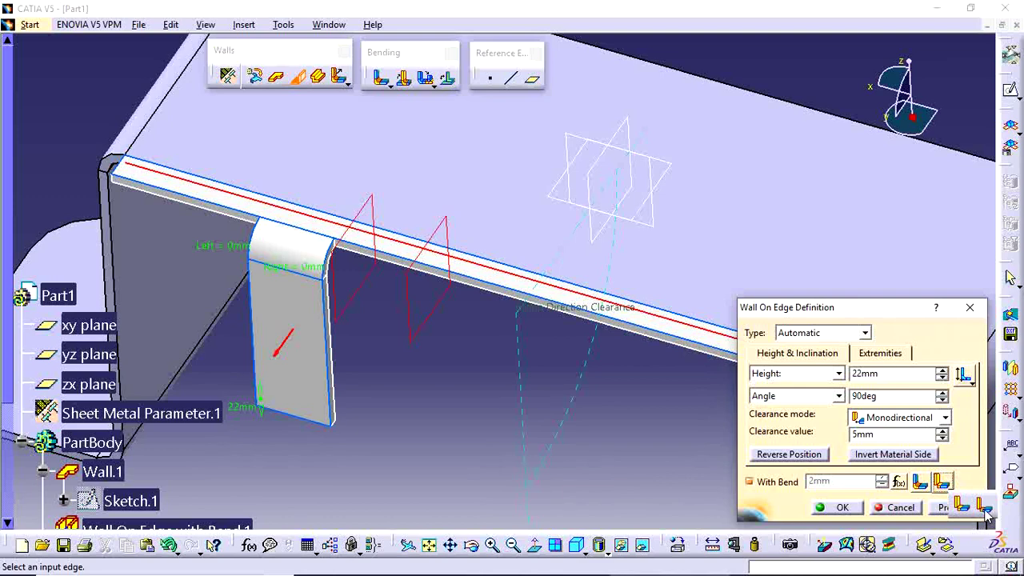
left_click(984, 508)
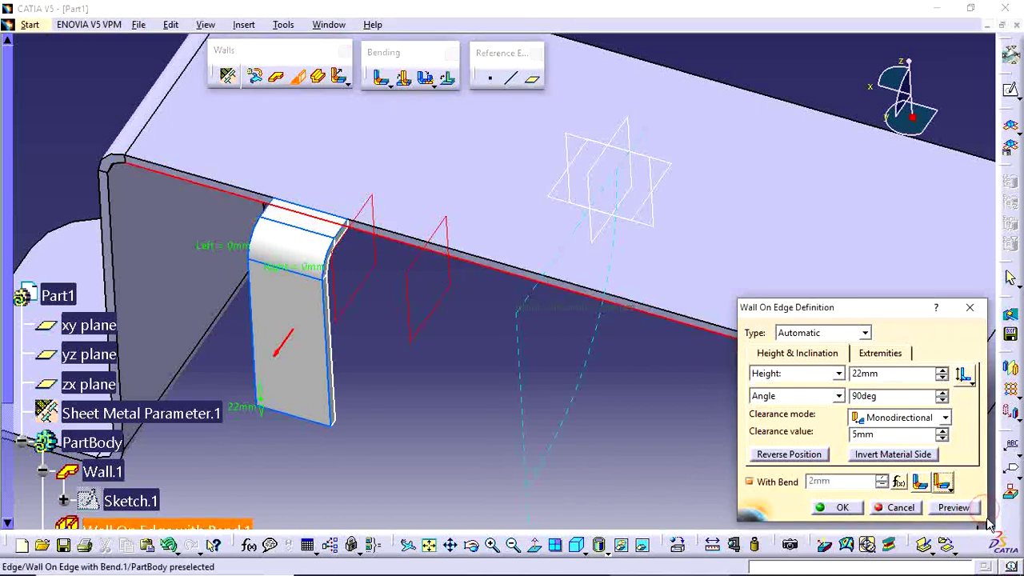
left_click(948, 488)
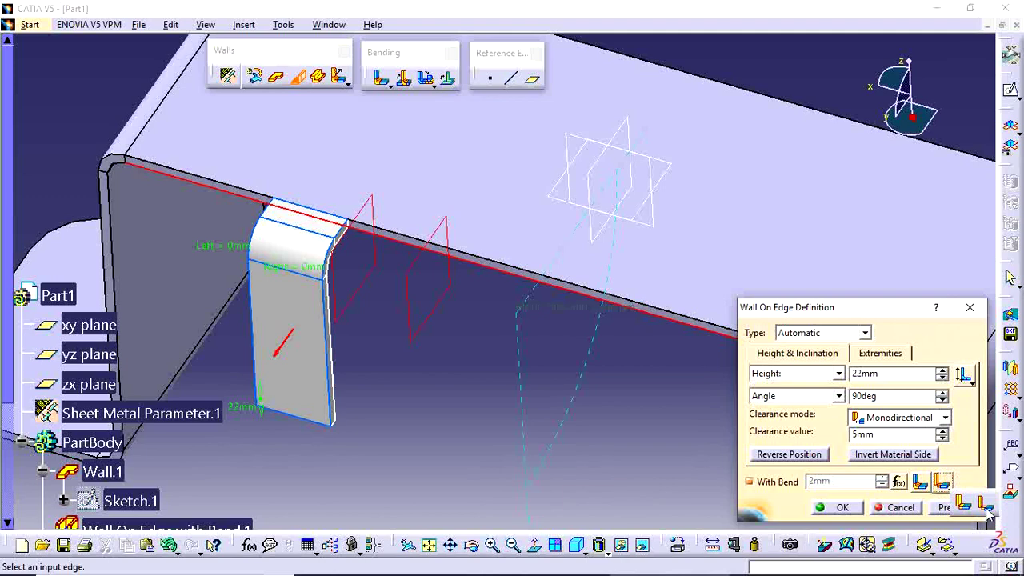
left_click(985, 509)
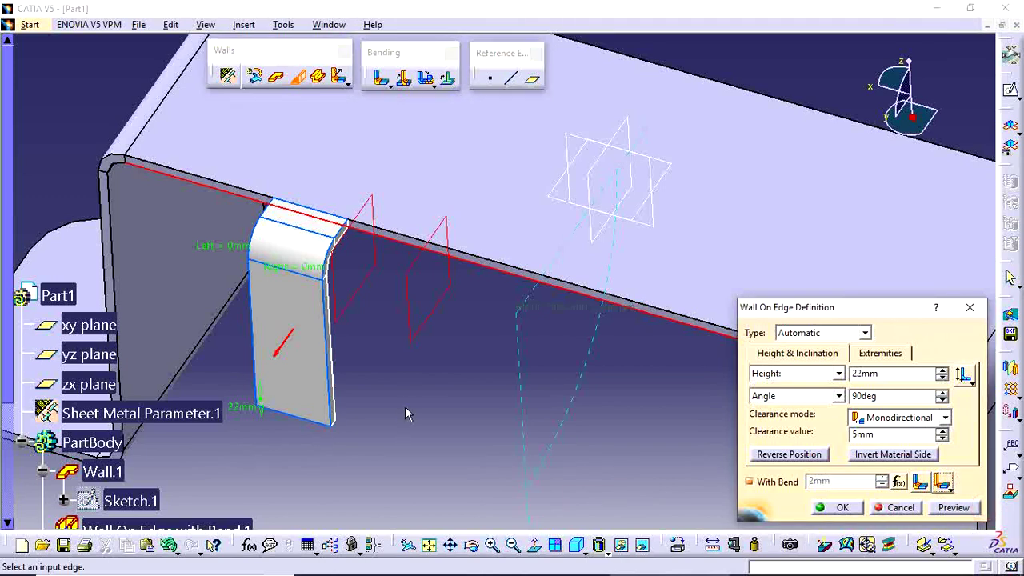
mouse_move(340, 299)
middle_mouse_down()
mouse_move(405, 347)
mouse_move(489, 499)
middle_mouse_up()
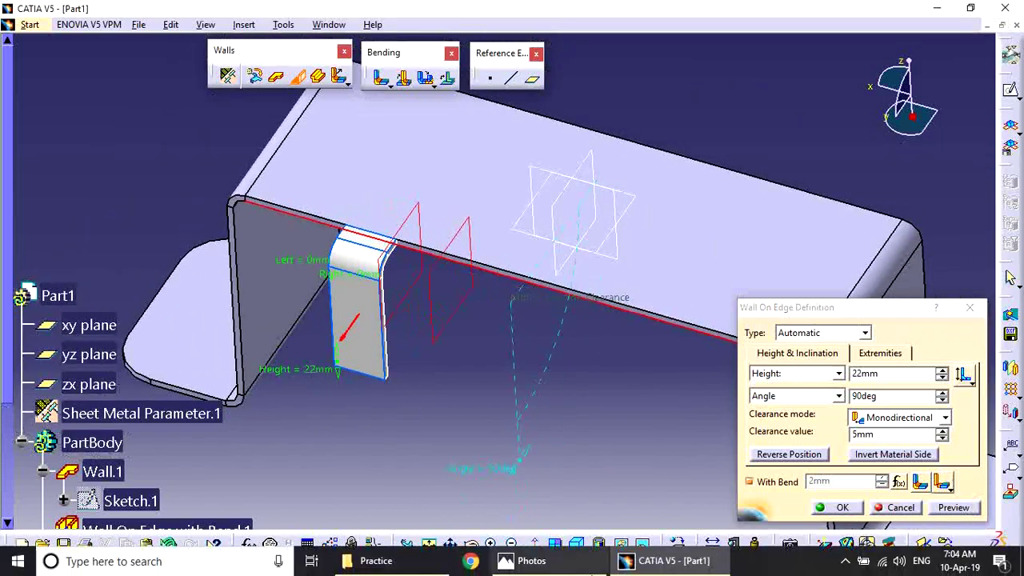
left_click(531, 560)
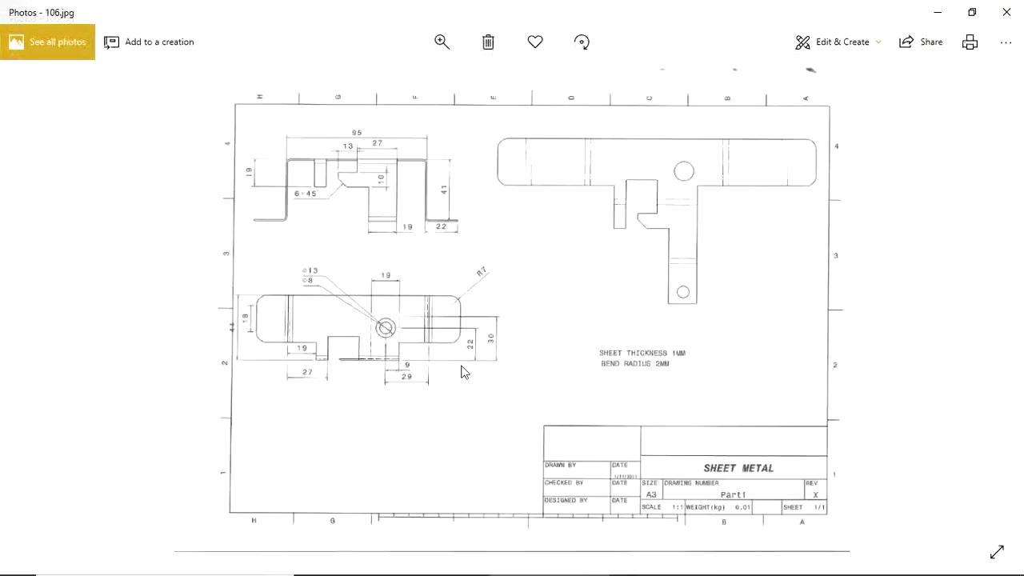
scroll(333, 379, "up", 2)
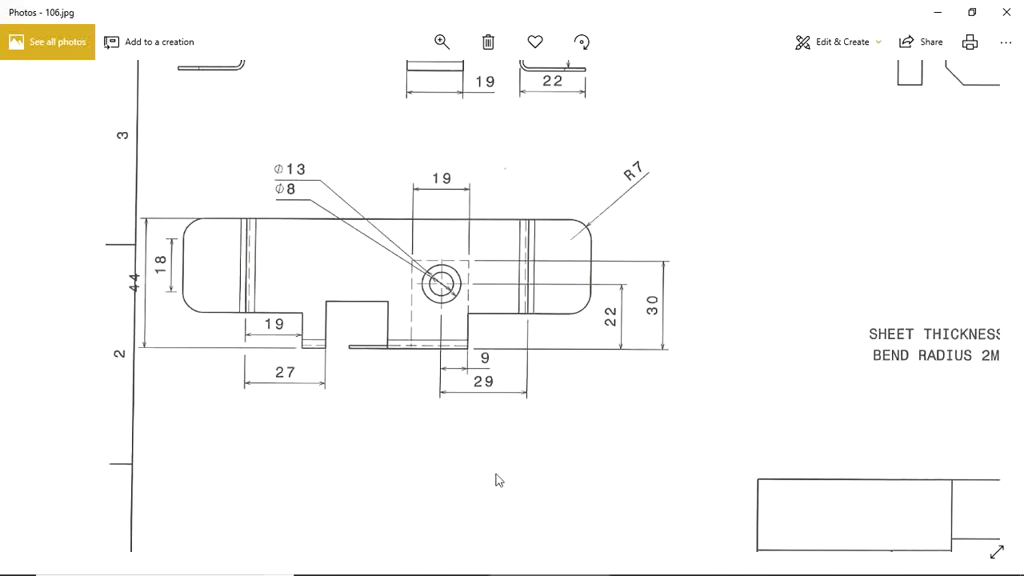
mouse_move(524, 560)
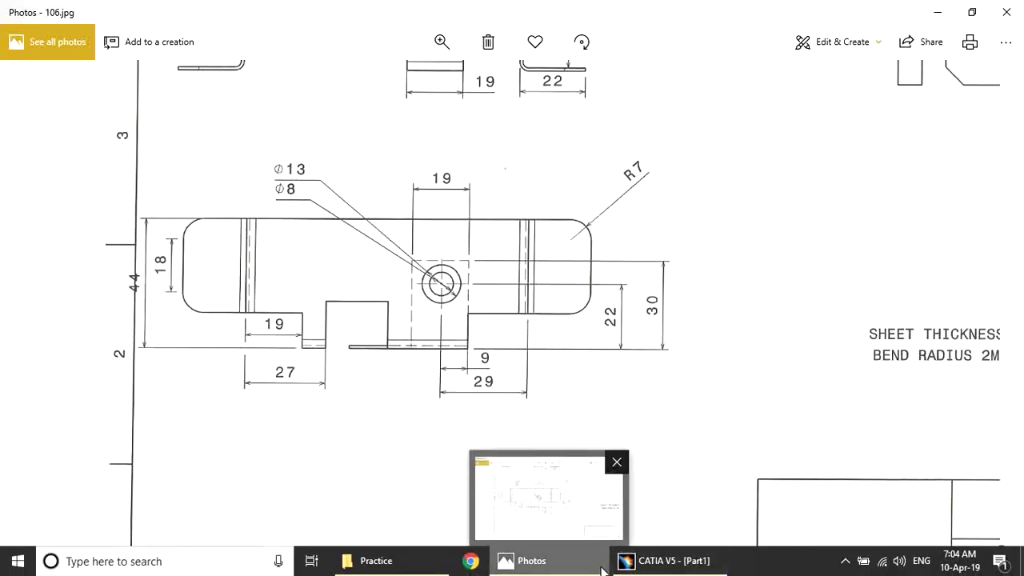
left_click(646, 569)
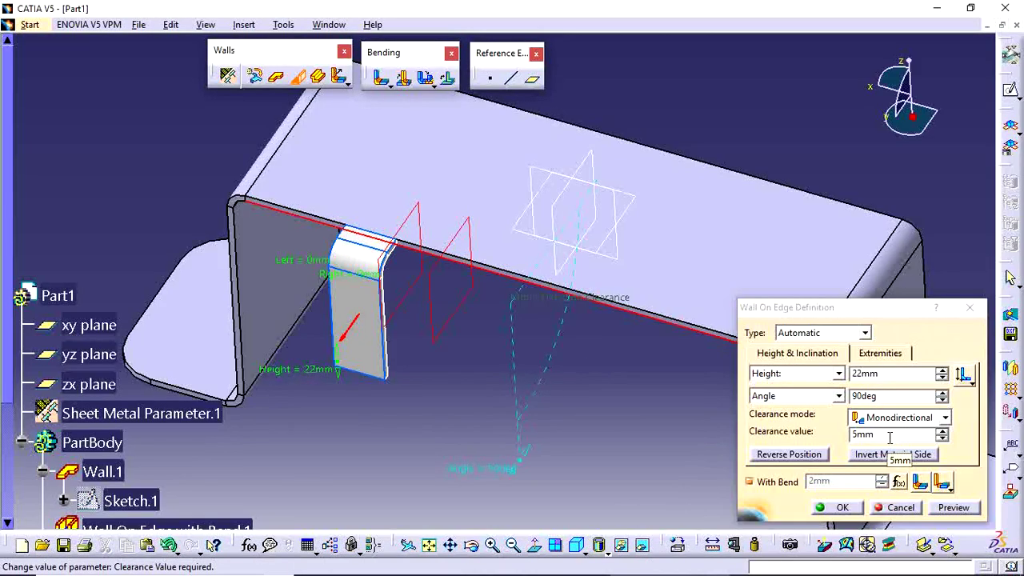
middle_click_drag(643, 389, 636, 411)
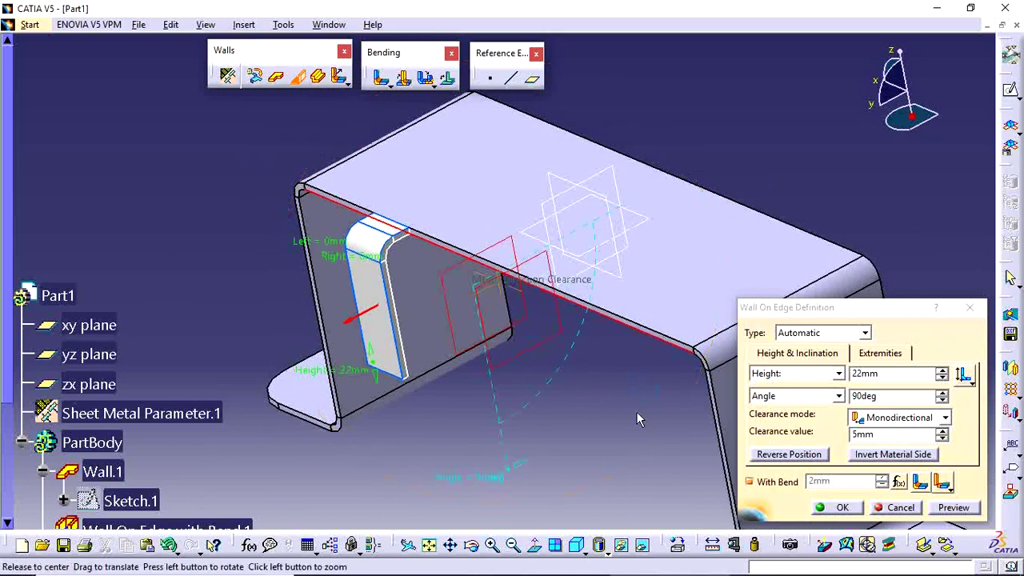
middle_click_drag(619, 373, 530, 398)
double_click(868, 373)
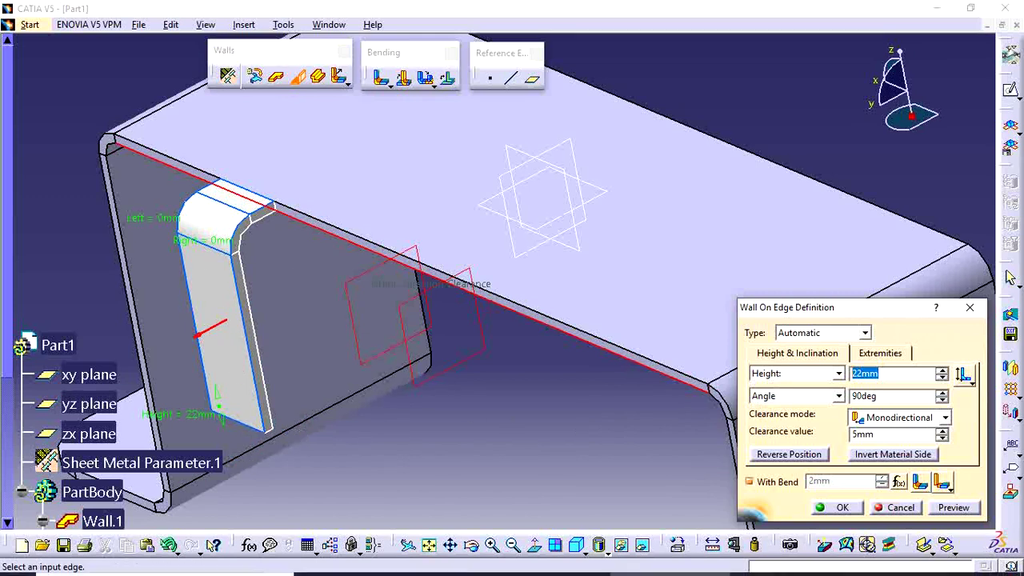
left_click(562, 558)
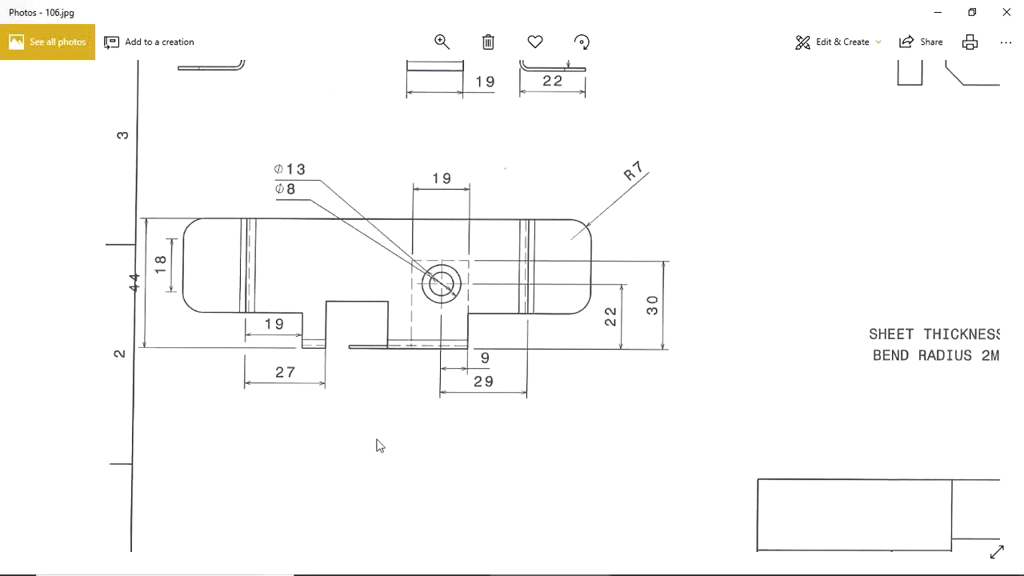
mouse_move(379, 439)
left_mouse_down()
mouse_move(408, 146)
mouse_move(400, 564)
left_mouse_up()
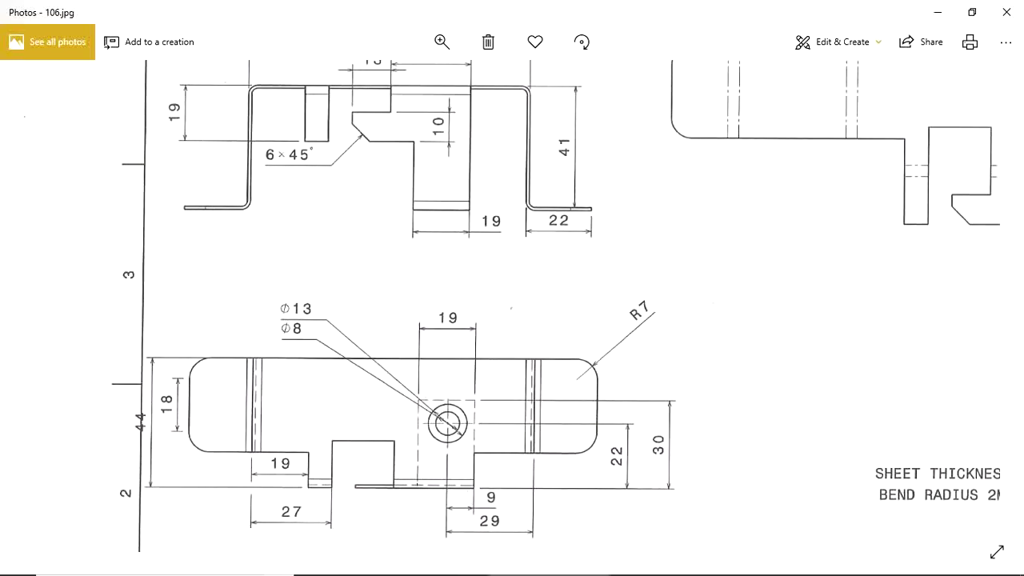
left_click(640, 571)
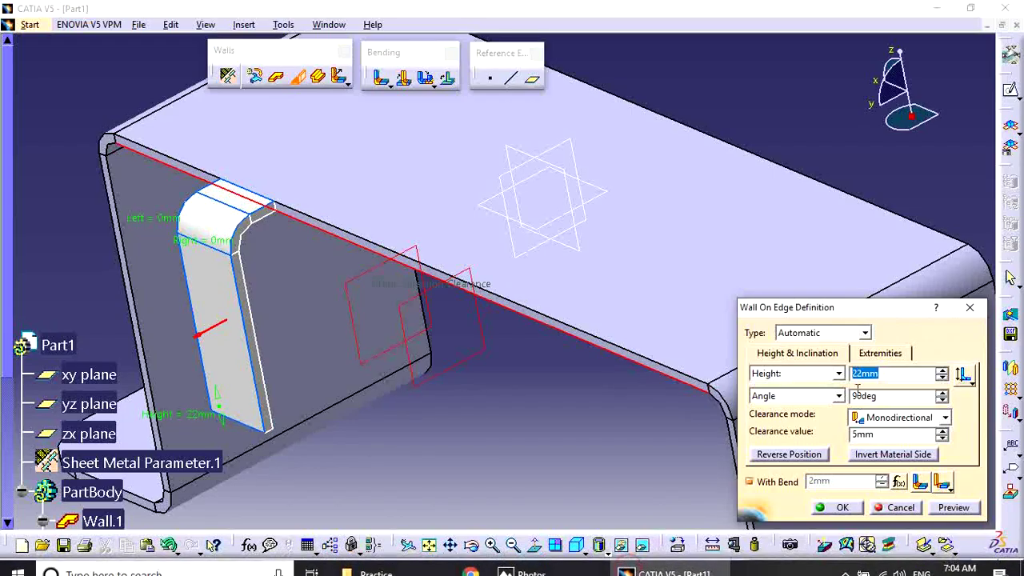
Set the tab wall height to 19 mm, clearance 0, and invert the material side
type("19")
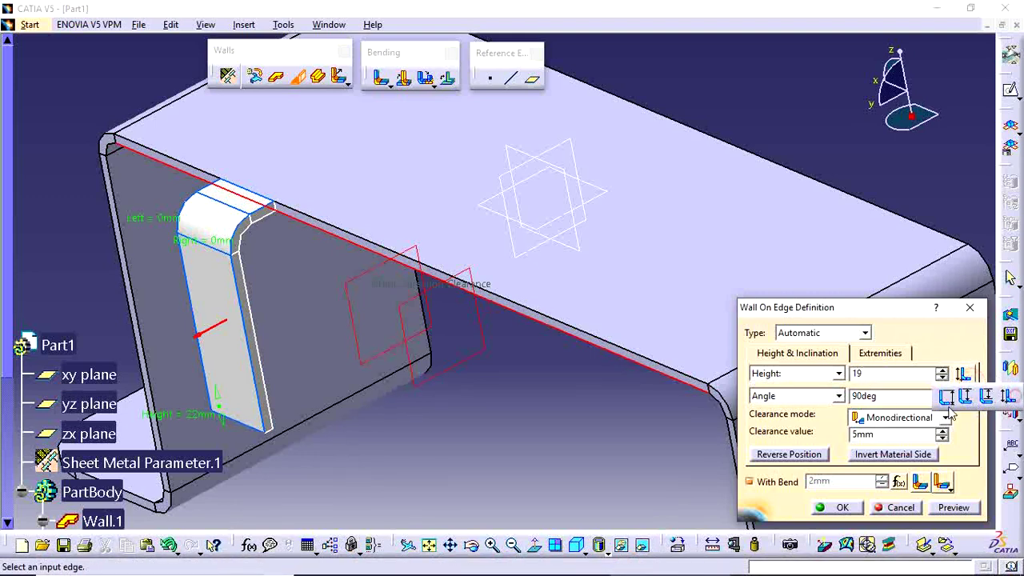
key("Return")
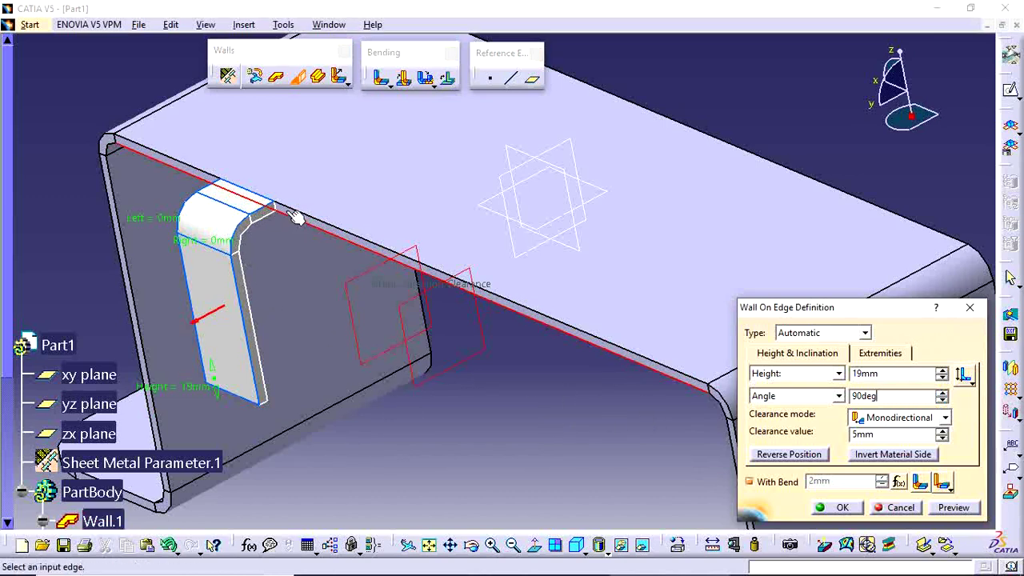
left_click_drag(880, 435, 823, 440)
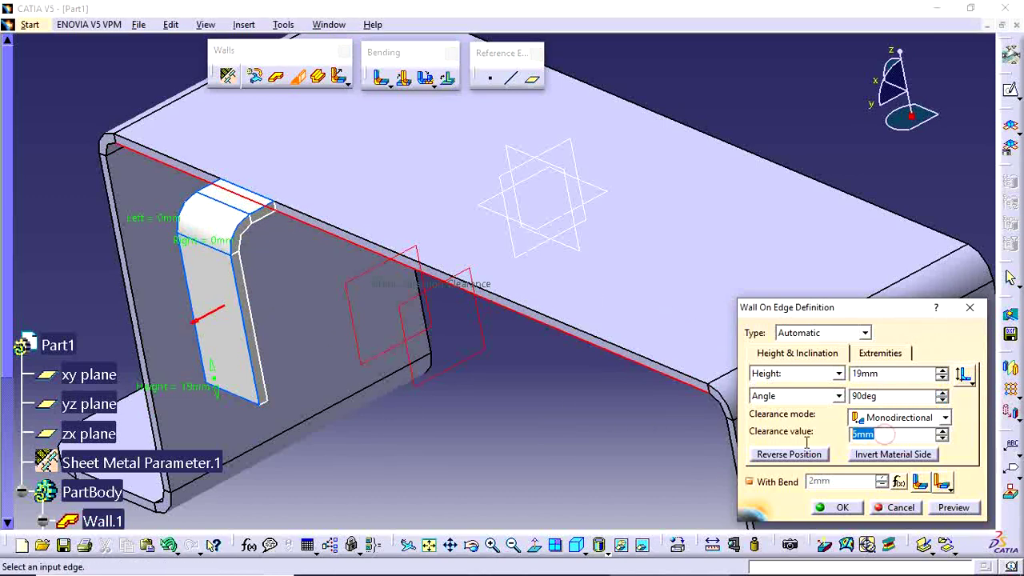
type("0")
key("Tab")
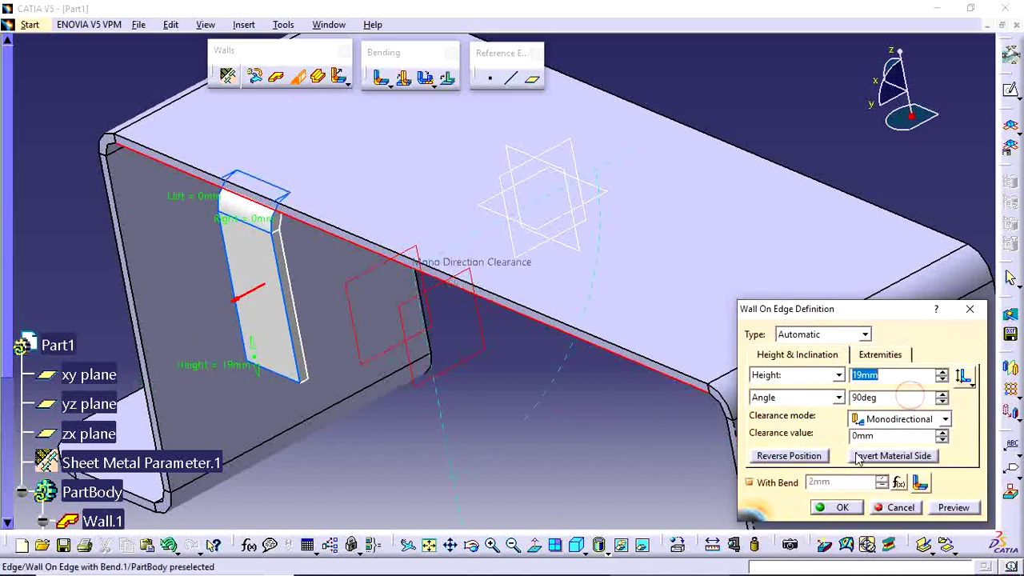
mouse_move(524, 411)
middle_mouse_down()
mouse_move(408, 364)
mouse_move(393, 335)
middle_mouse_up()
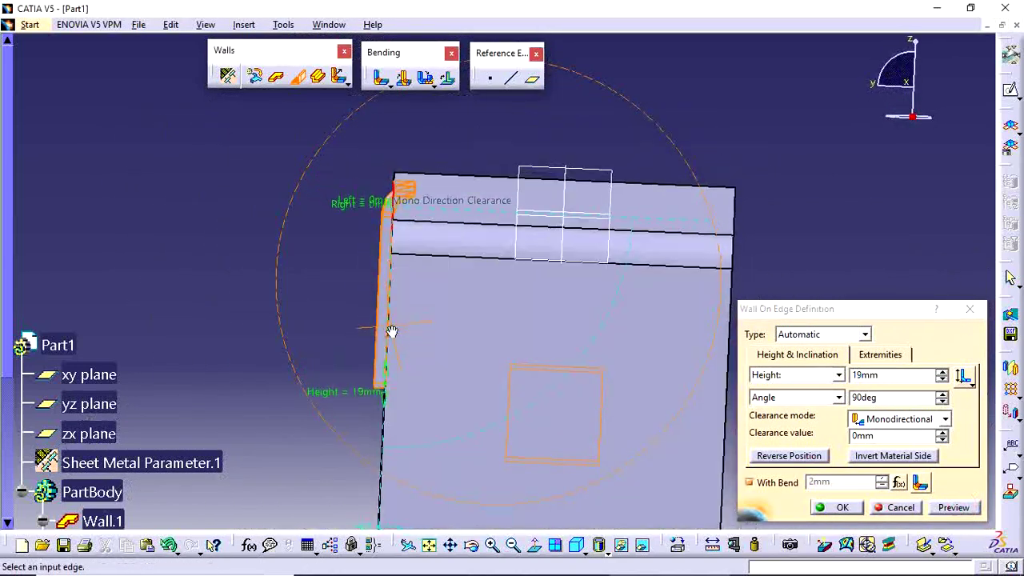
left_click(858, 458)
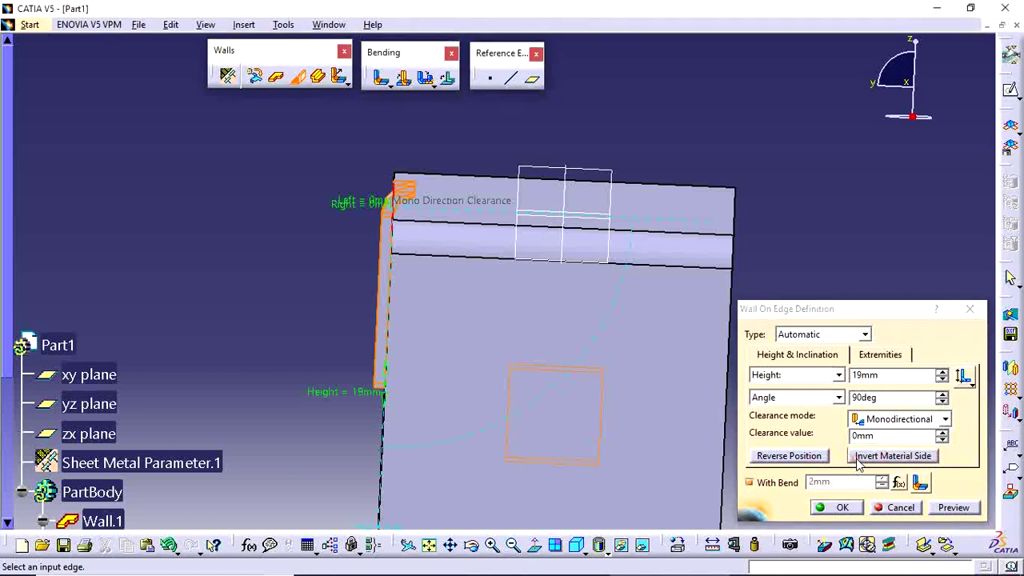
left_click(944, 509)
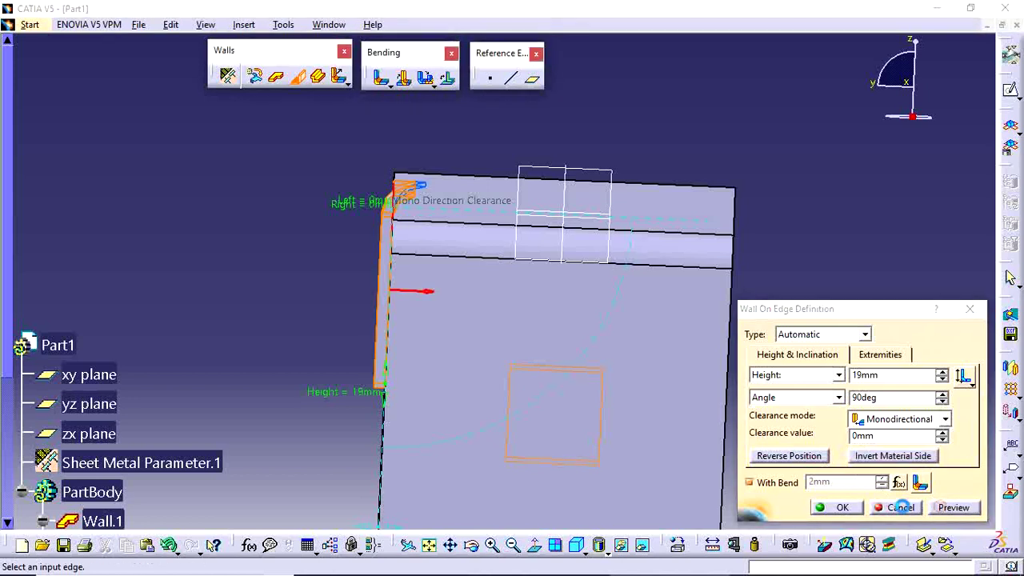
Change the clearance to 12 mm, check the preview, and create the tab wall
double_click(902, 439)
type("1")
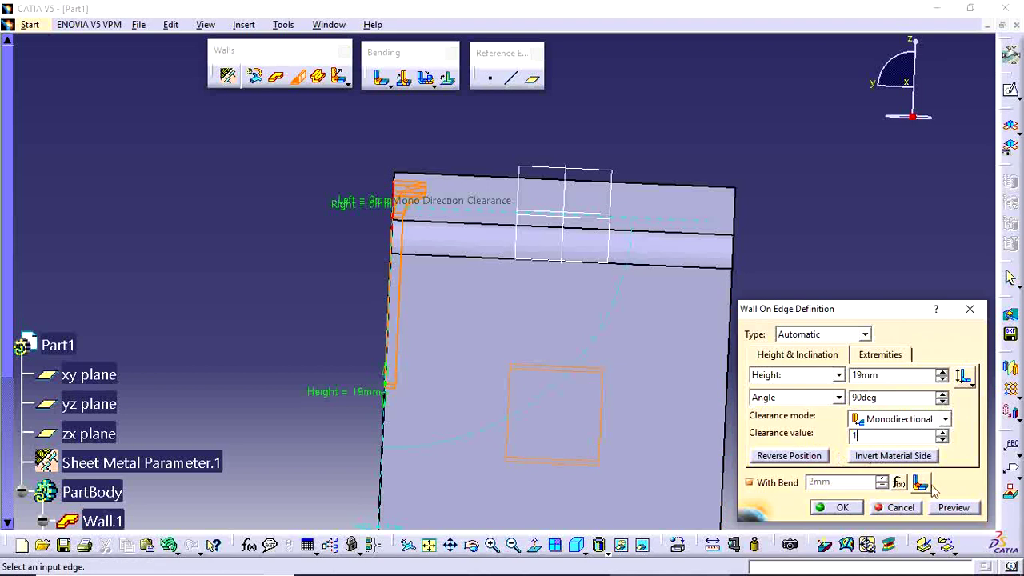
left_click(948, 508)
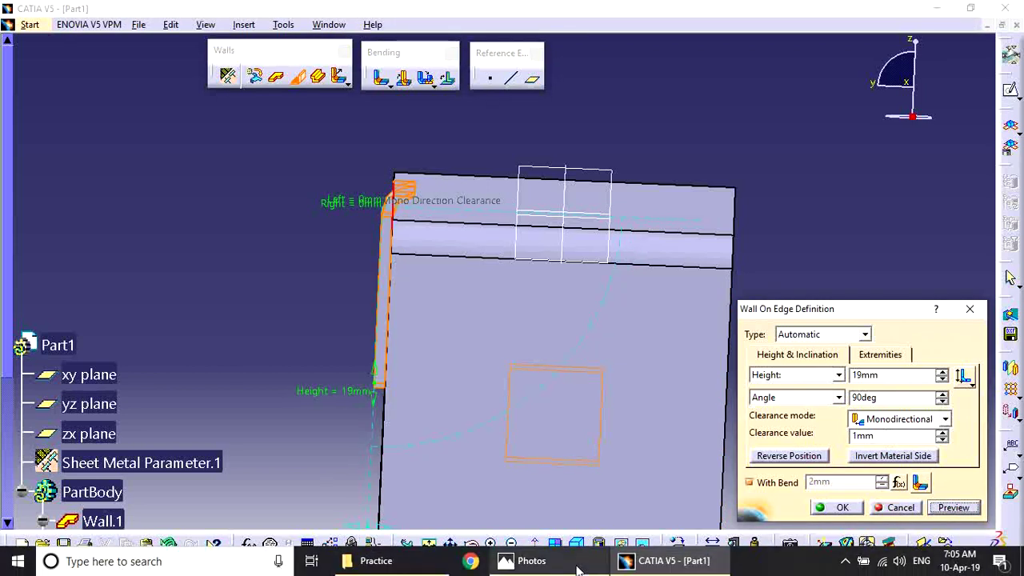
double_click(878, 439)
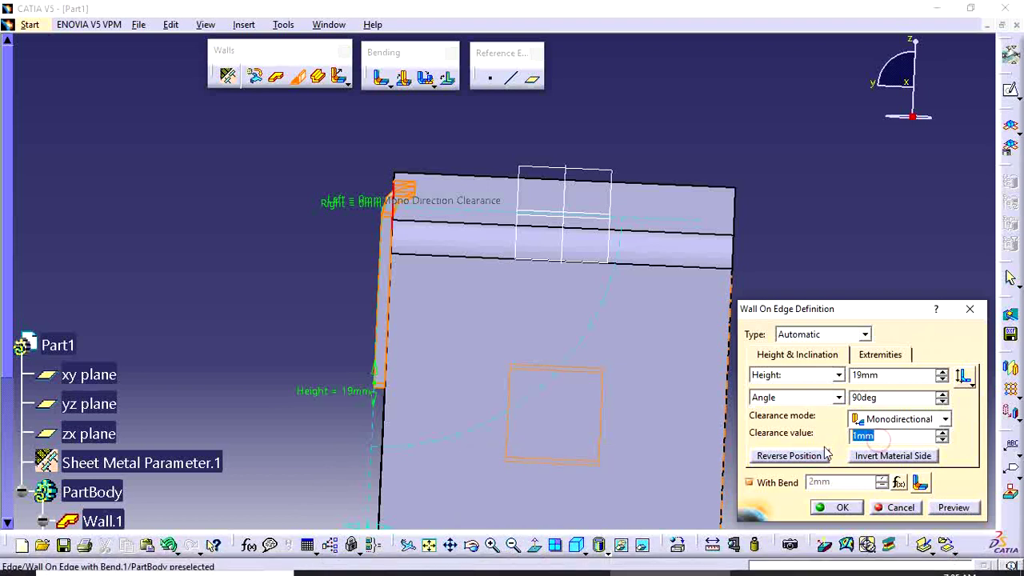
type("44-18-7-7")
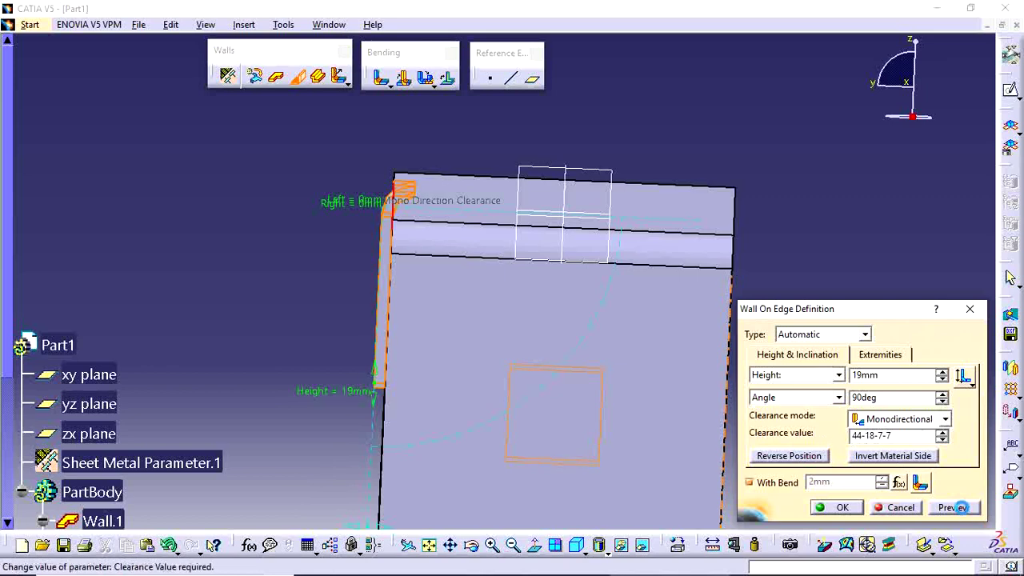
left_click(955, 506)
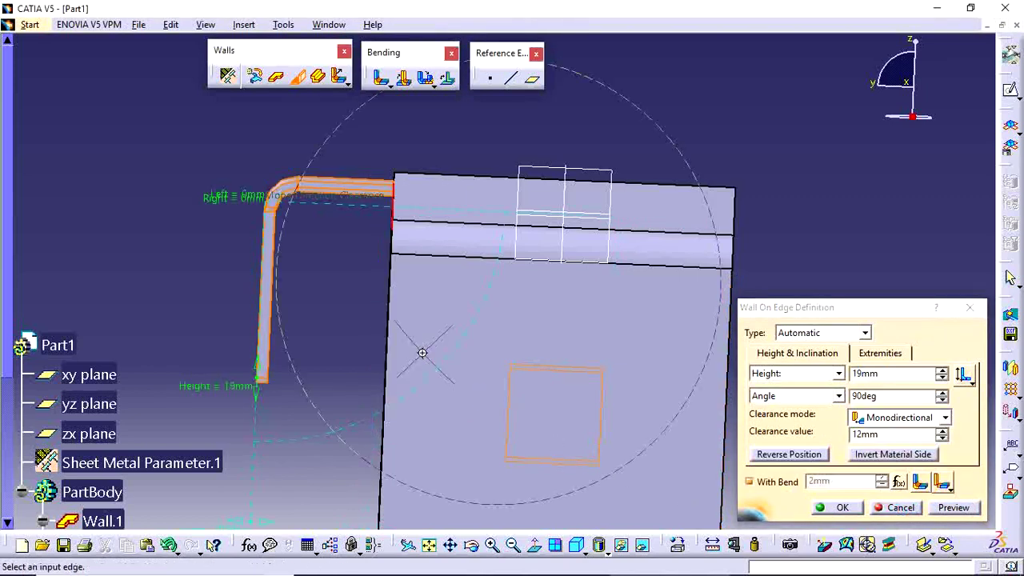
mouse_move(423, 350)
middle_mouse_down()
mouse_move(478, 418)
mouse_move(397, 381)
mouse_move(393, 400)
mouse_move(377, 393)
mouse_move(407, 353)
middle_mouse_up()
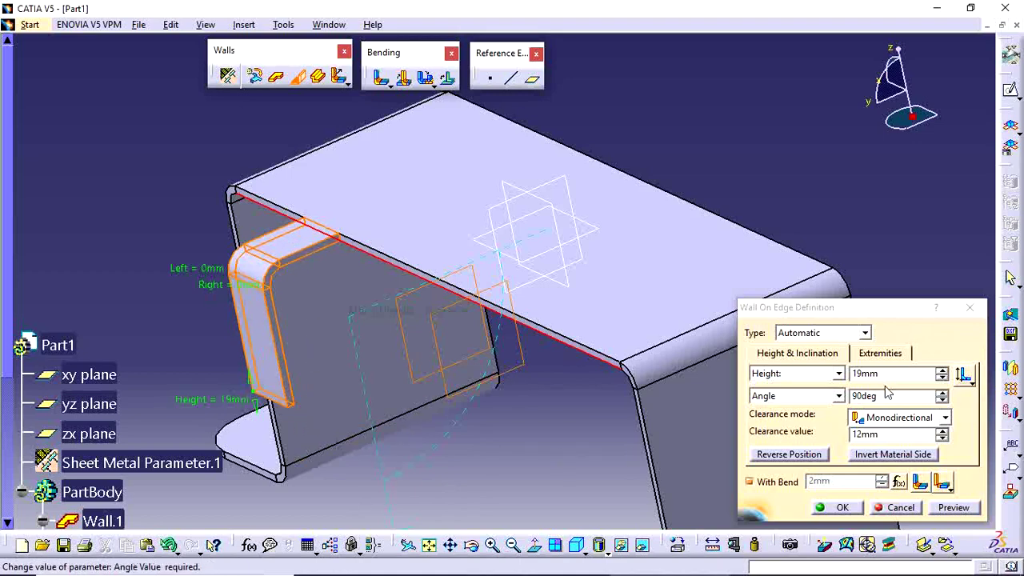
mouse_move(498, 393)
middle_mouse_down()
mouse_move(419, 424)
mouse_move(500, 426)
mouse_move(661, 357)
middle_mouse_up()
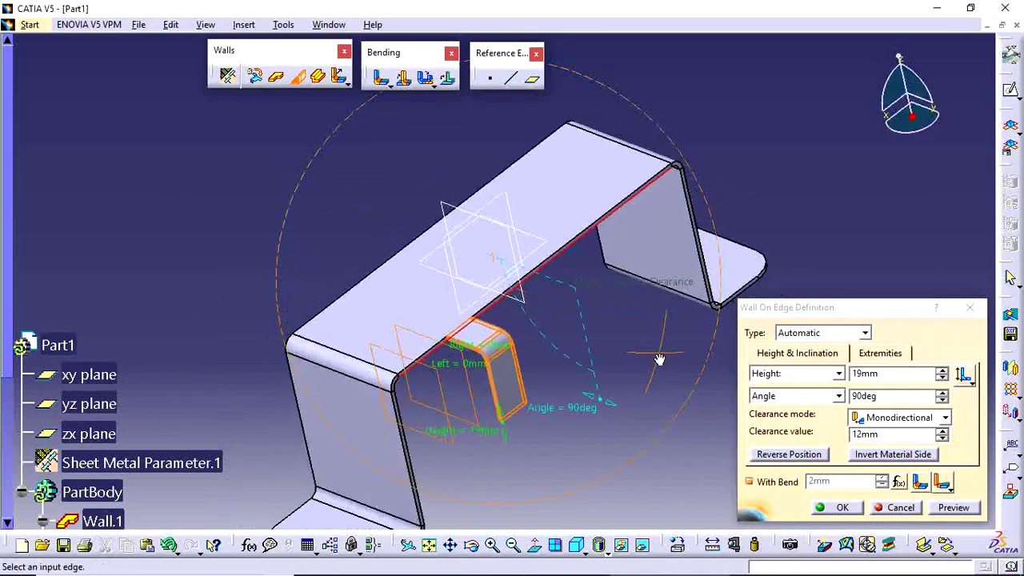
left_click(836, 508)
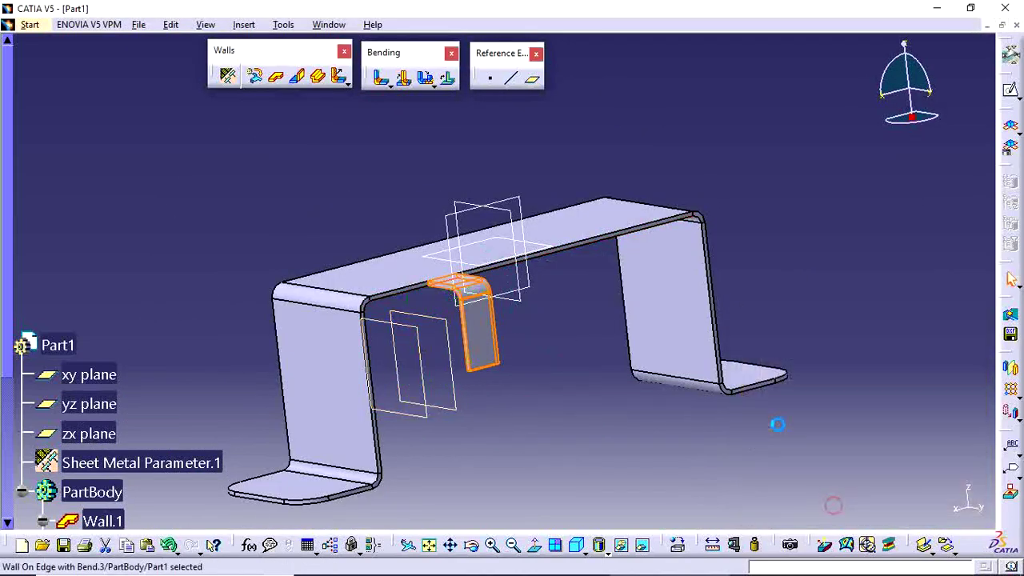
mouse_move(486, 402)
middle_mouse_down()
mouse_move(488, 424)
mouse_move(572, 518)
middle_mouse_up()
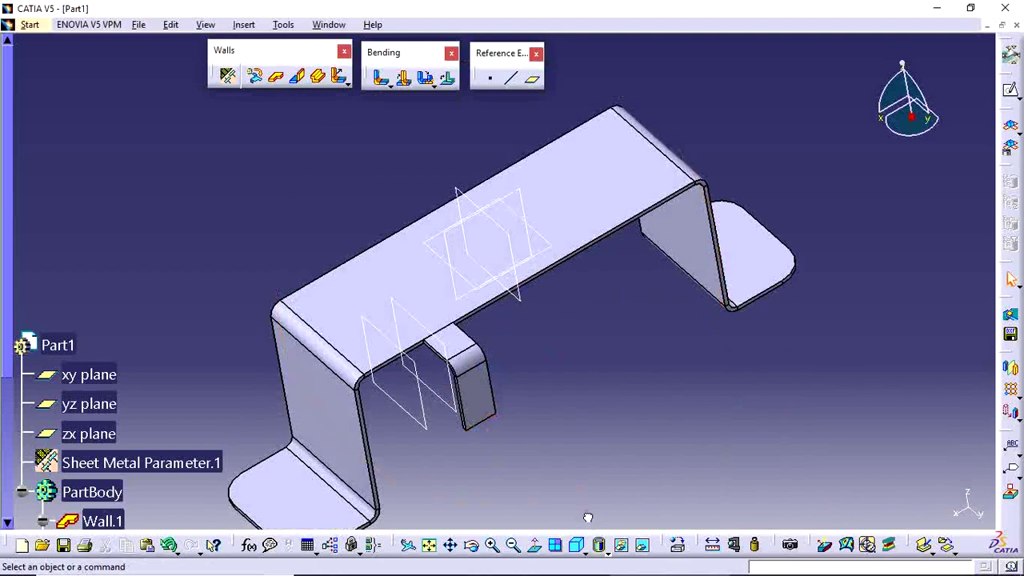
left_click(573, 560)
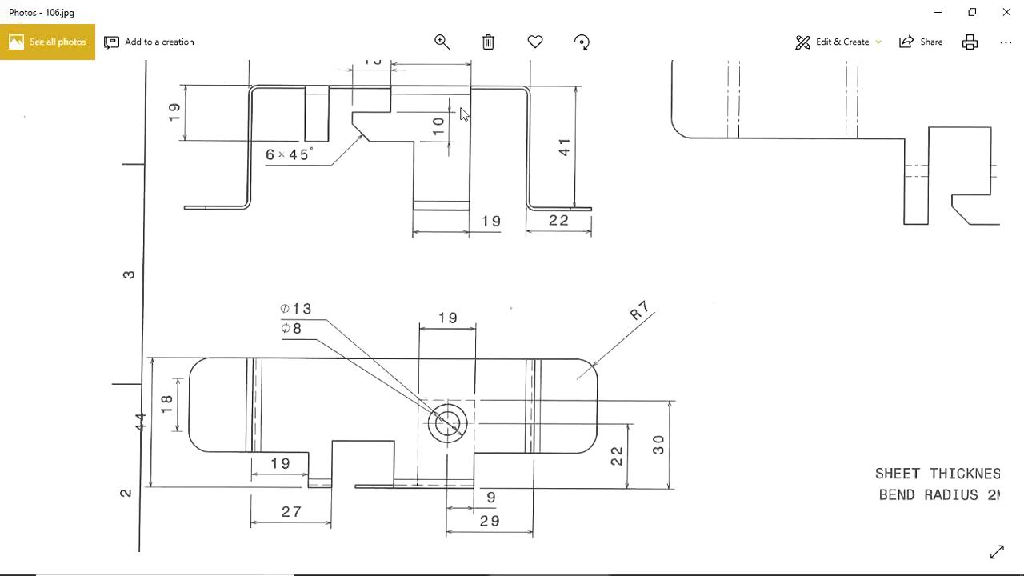
left_click_drag(516, 472, 464, 351)
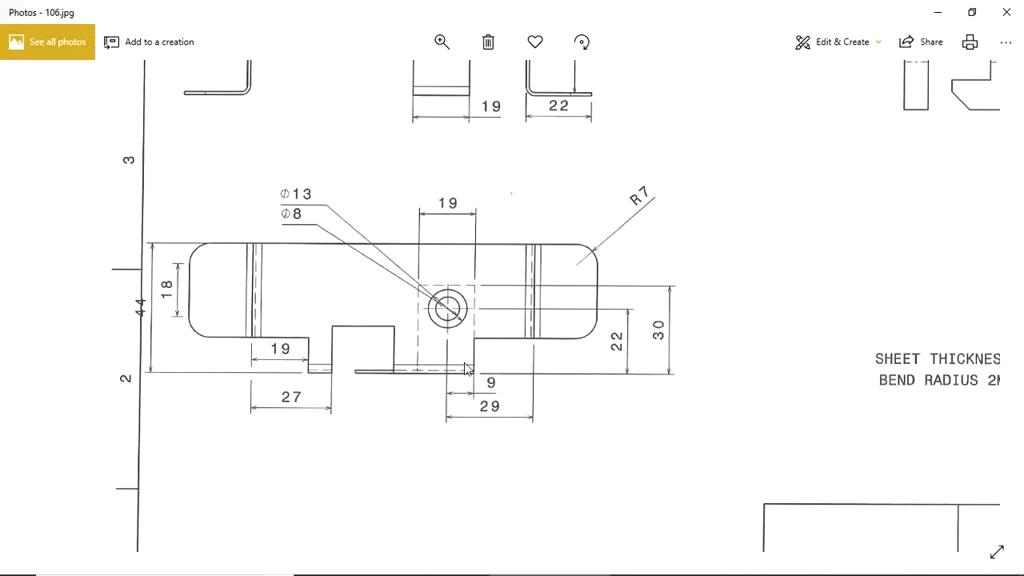
scroll(467, 365, "up", 2)
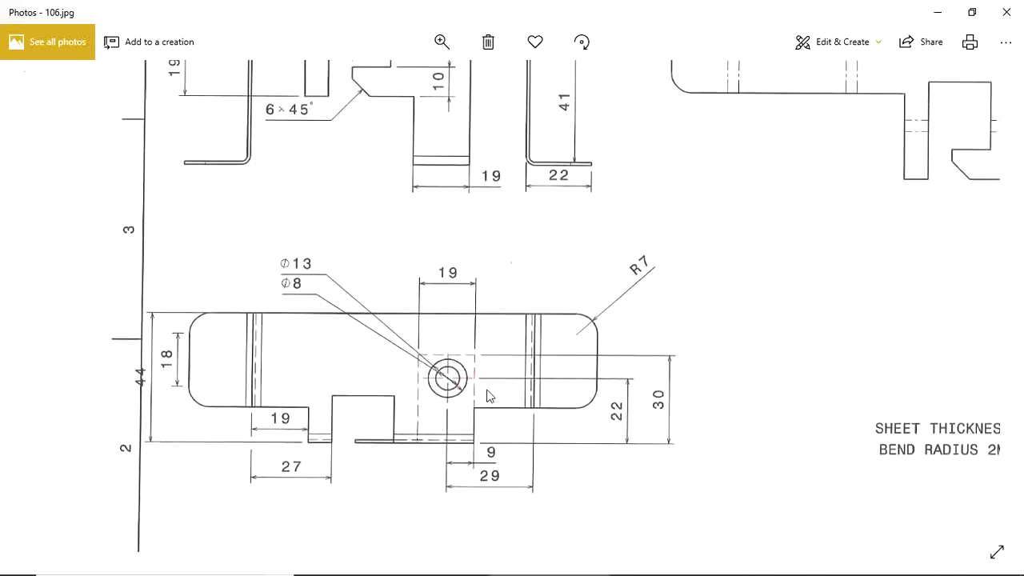
left_click_drag(490, 360, 486, 472)
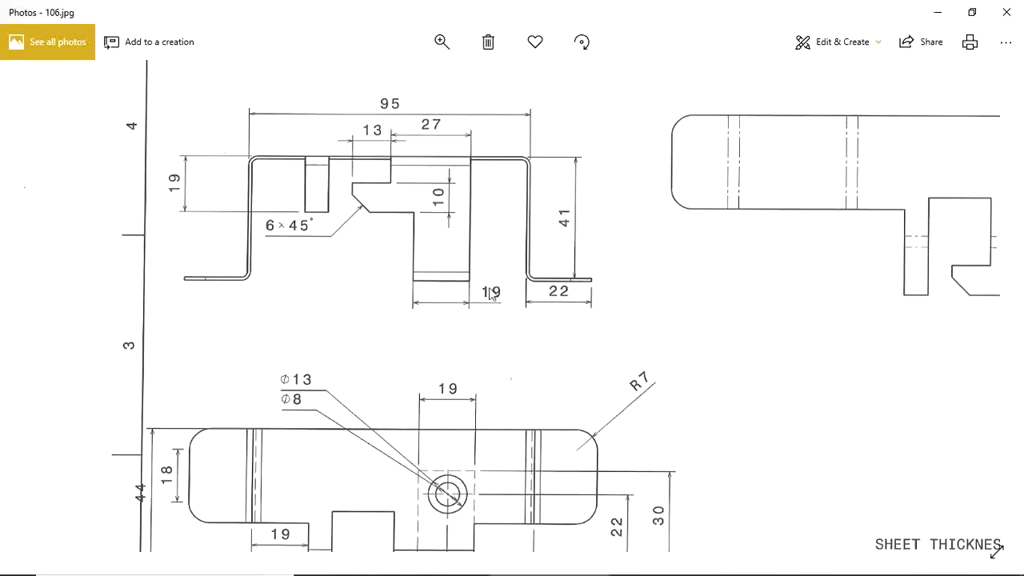
scroll(490, 292, "down", 3)
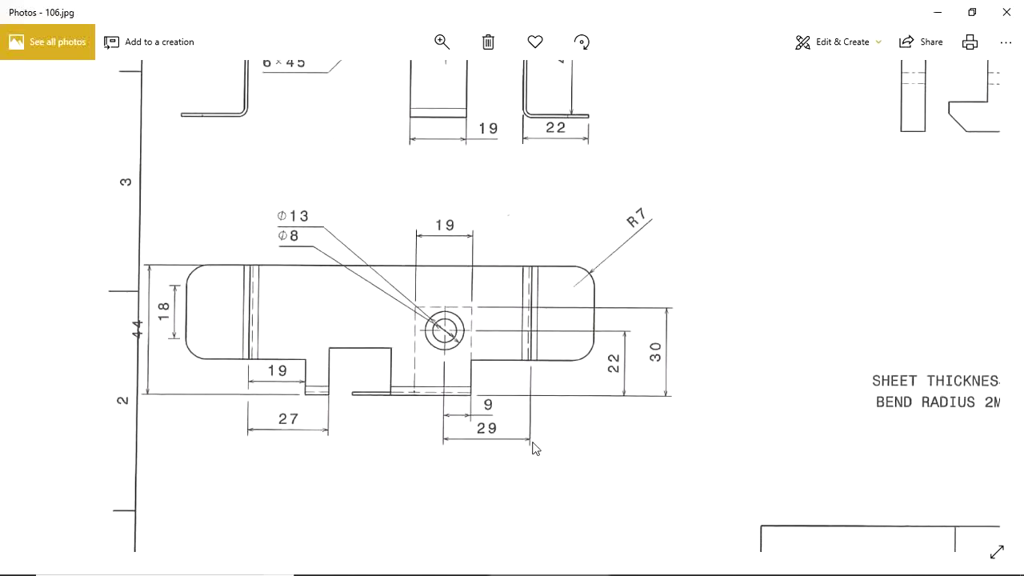
scroll(520, 432, "up", 1)
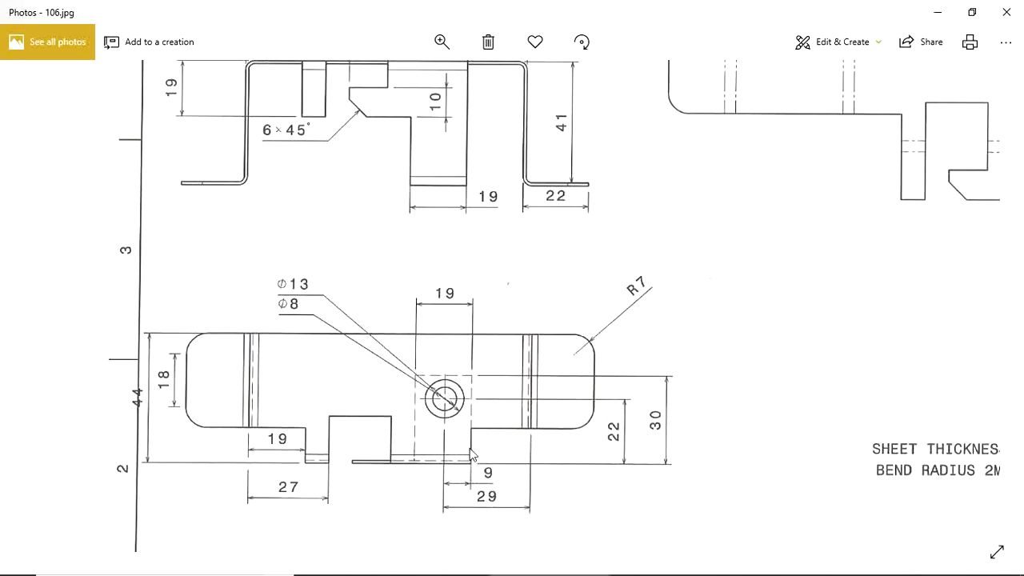
left_click_drag(471, 385, 474, 368)
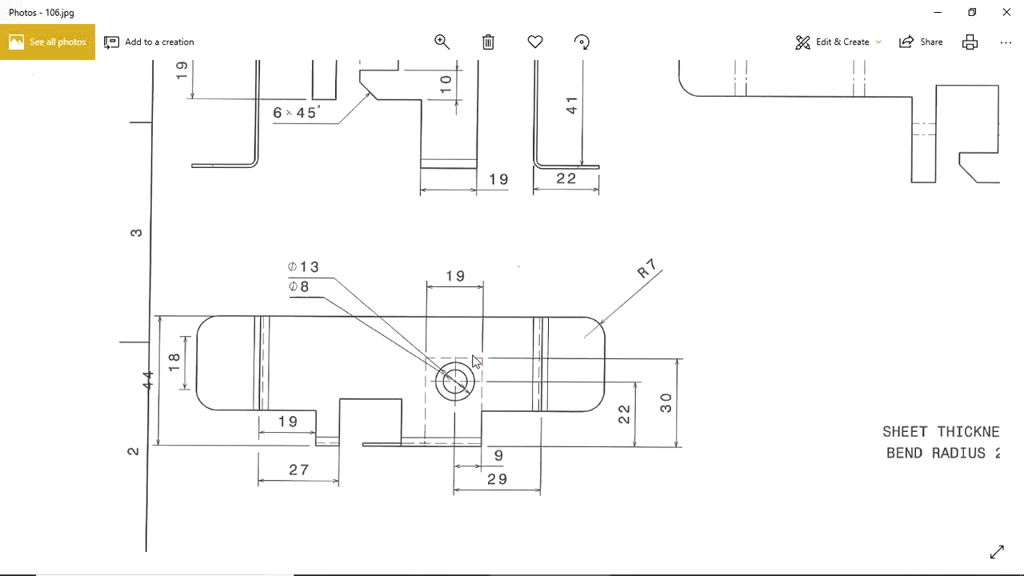
Create Plane.3 offset 20 mm inward from the right wall face
left_click(539, 563)
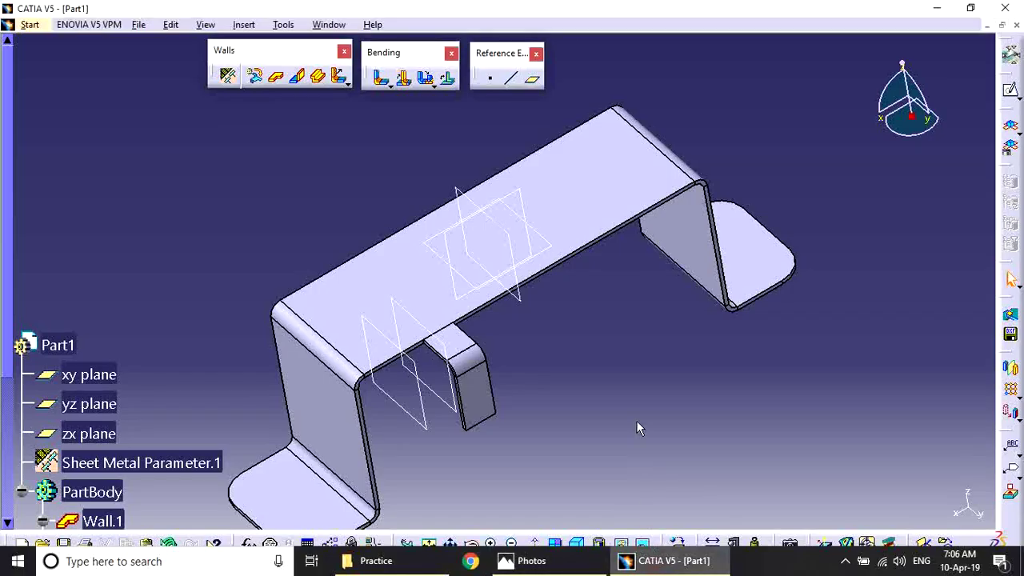
mouse_move(636, 418)
middle_mouse_down()
mouse_move(606, 403)
mouse_move(552, 224)
middle_mouse_up()
left_click(532, 78)
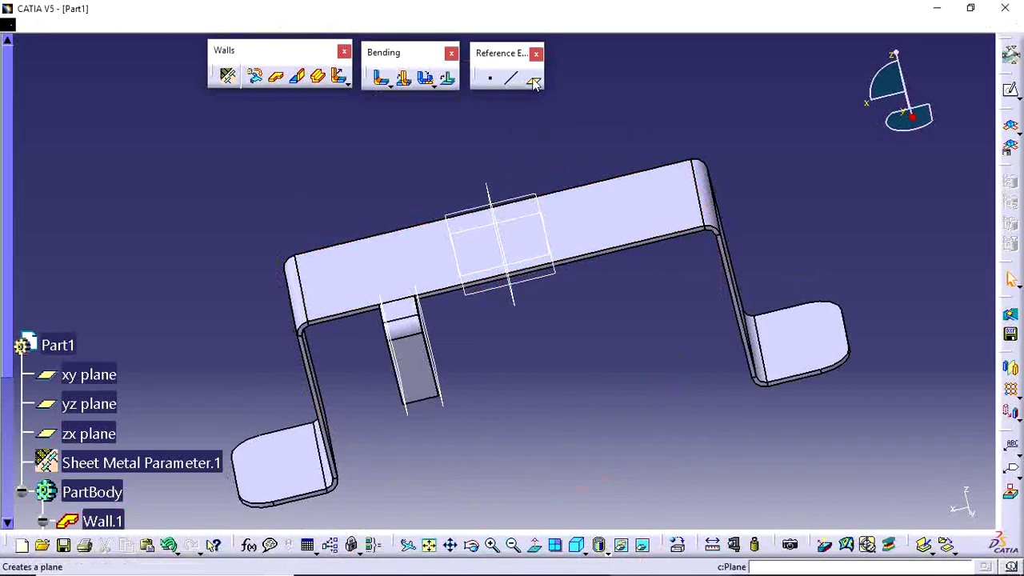
middle_click_drag(645, 347, 676, 375)
left_click(676, 375)
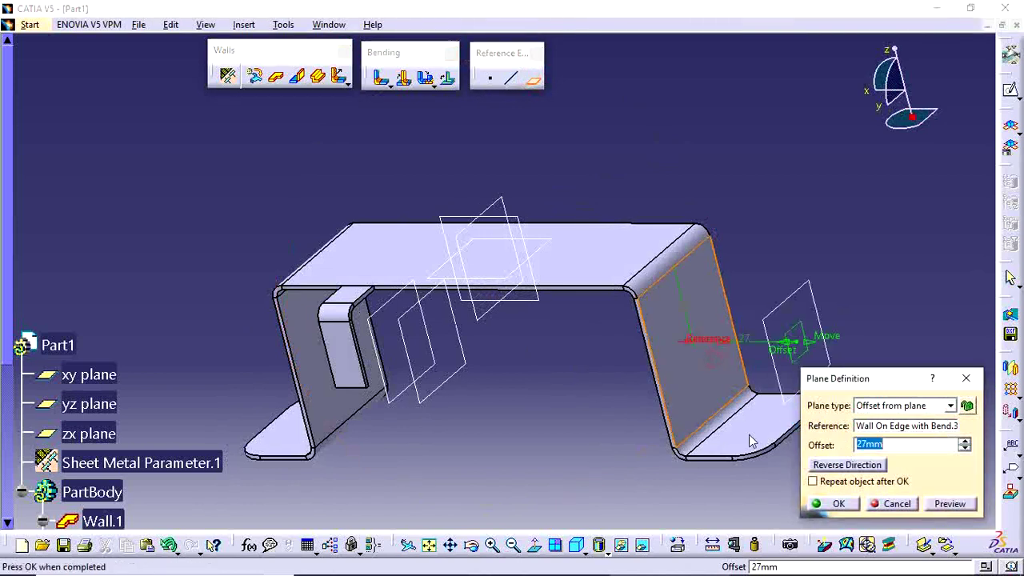
left_click(864, 466)
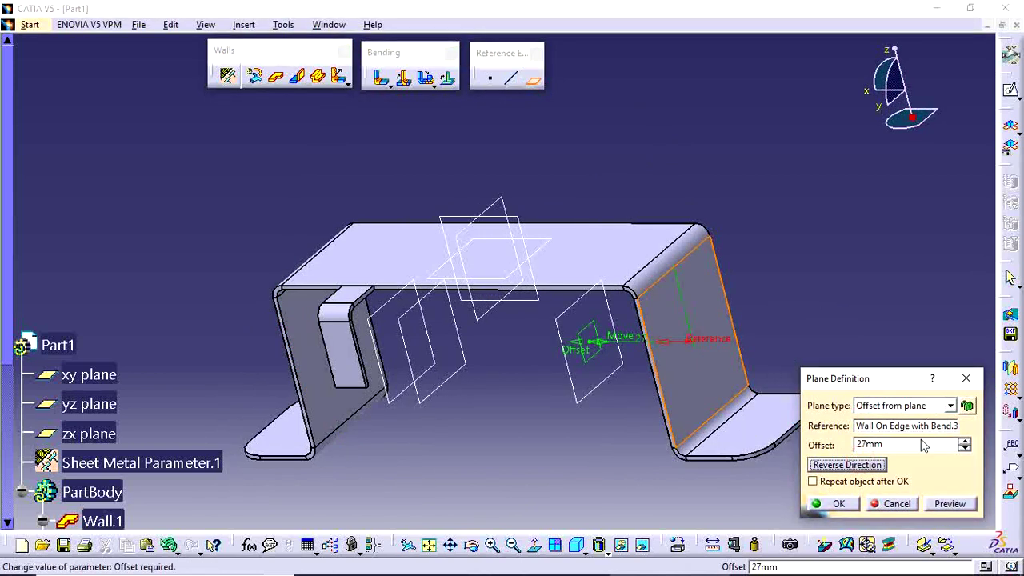
type("20")
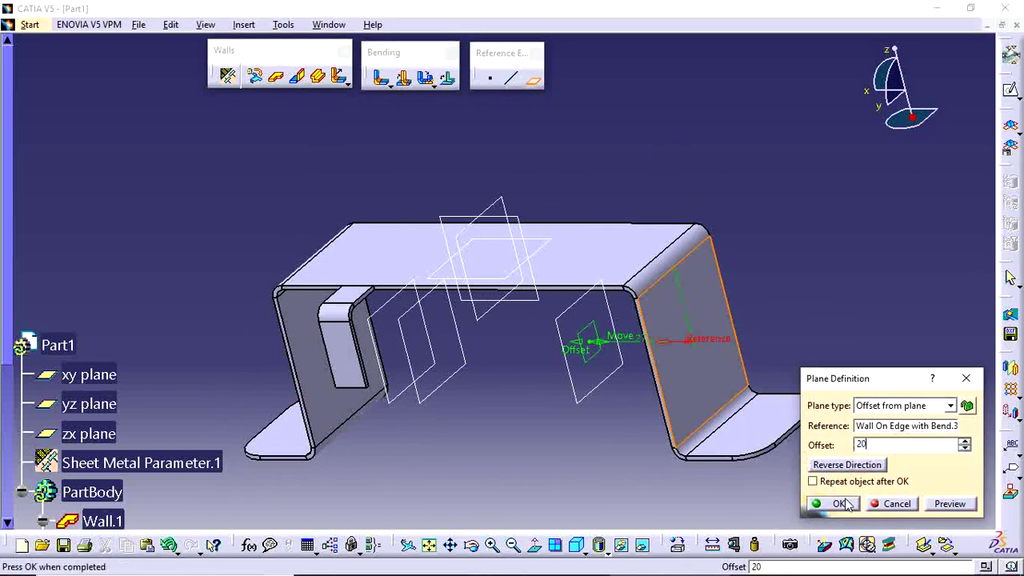
left_click(845, 503)
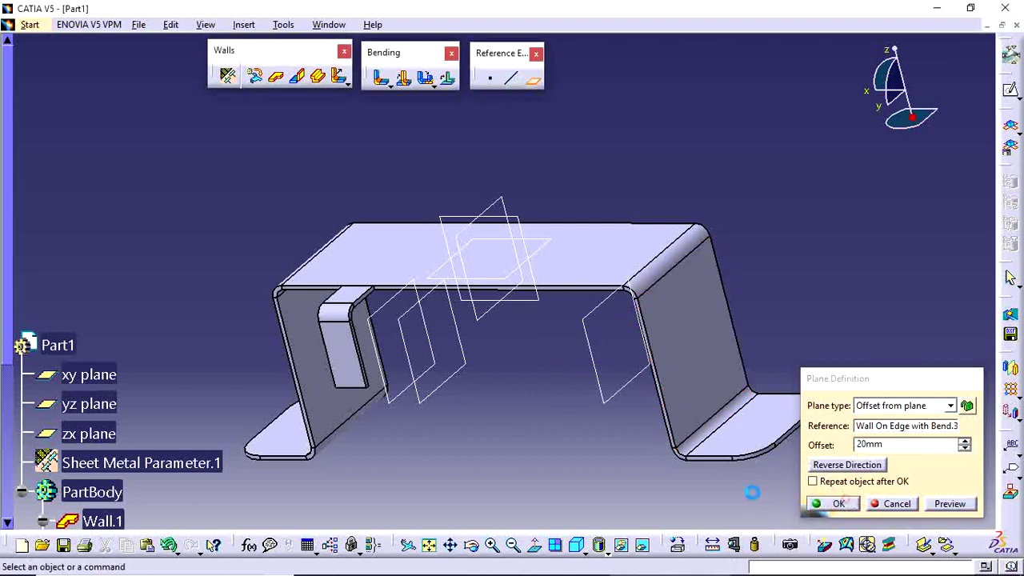
Create another plane offset 27 mm from Plane.3
left_click(587, 321)
left_click(532, 78)
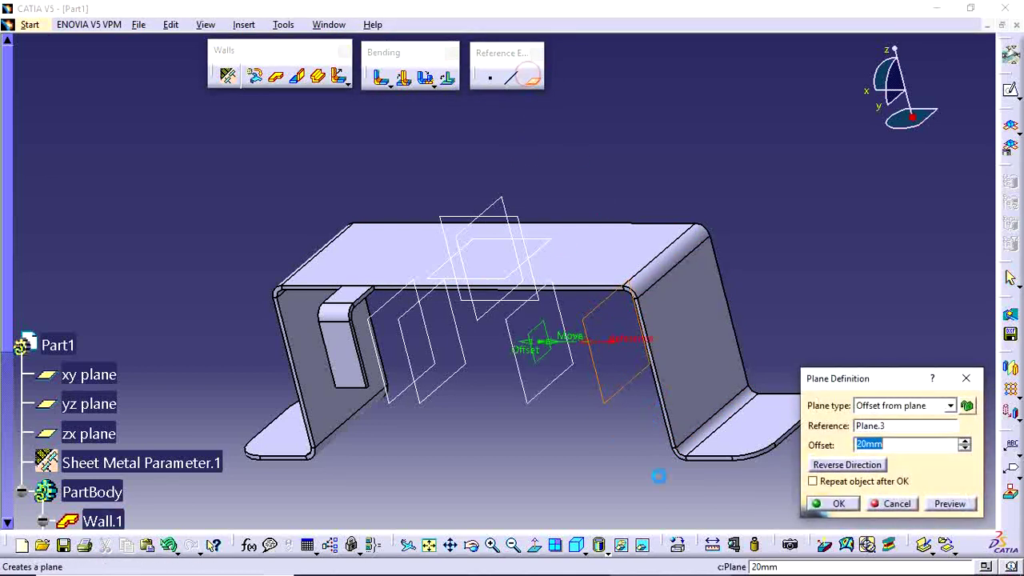
type("27")
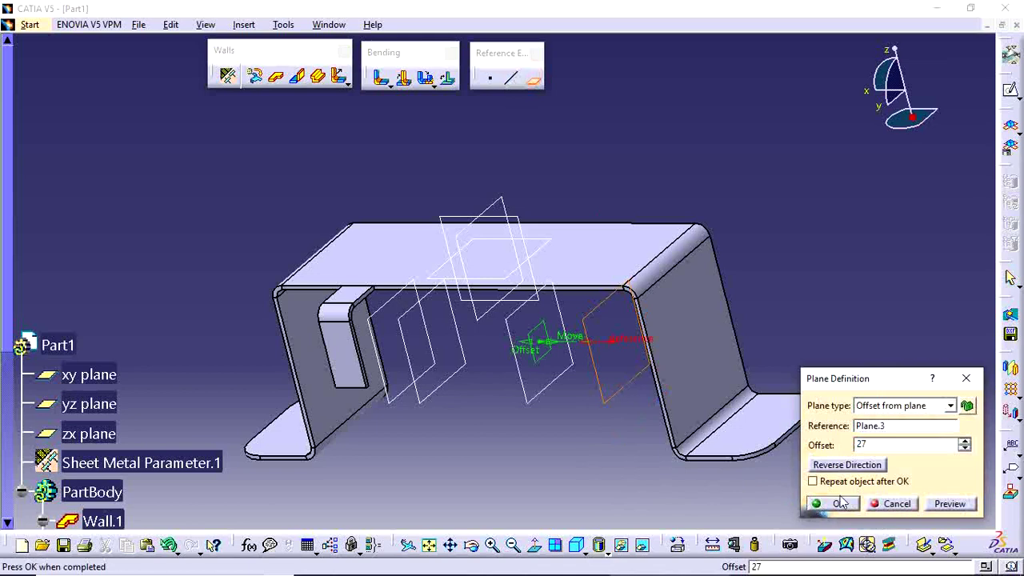
left_click(839, 502)
middle_click_drag(599, 439, 663, 459)
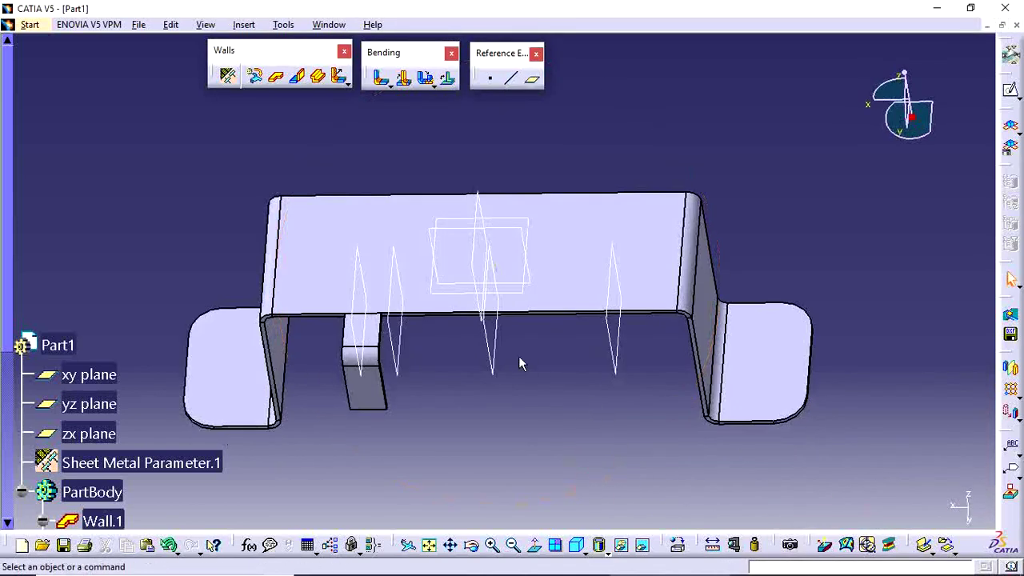
Start a Wall On Edge on the top plate's front edge and show its limits
left_click(307, 83)
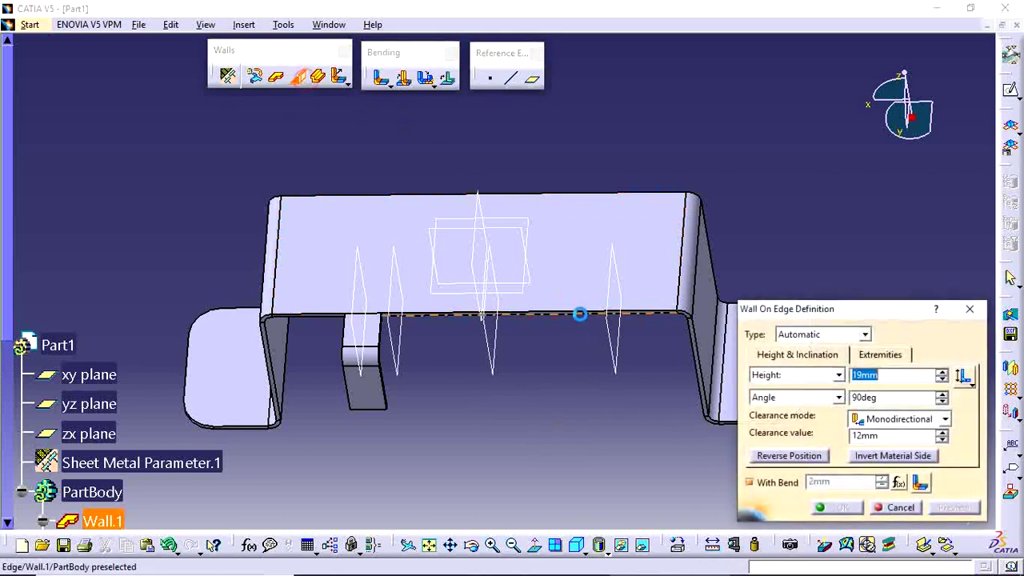
left_click(589, 321)
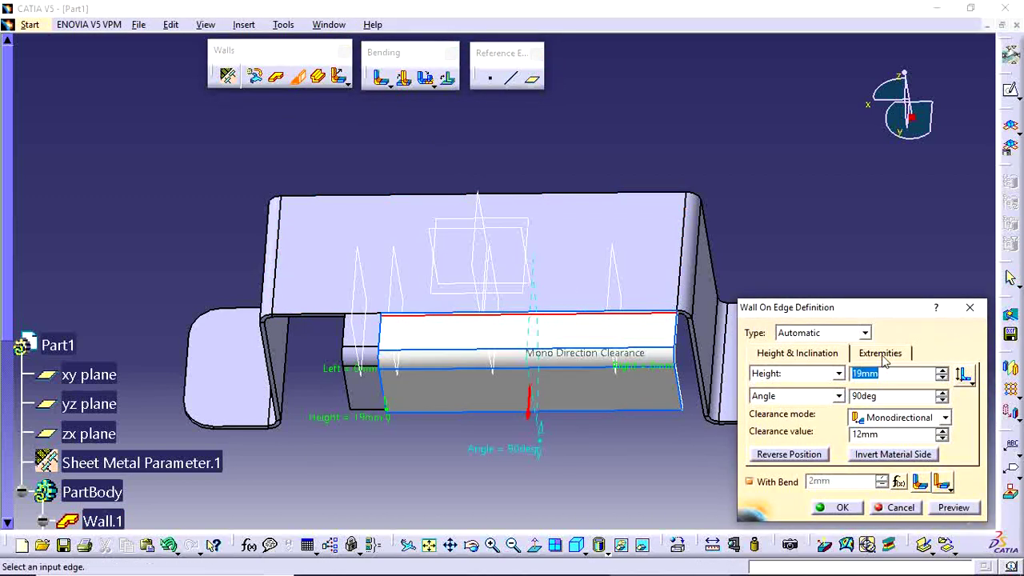
left_click(883, 358)
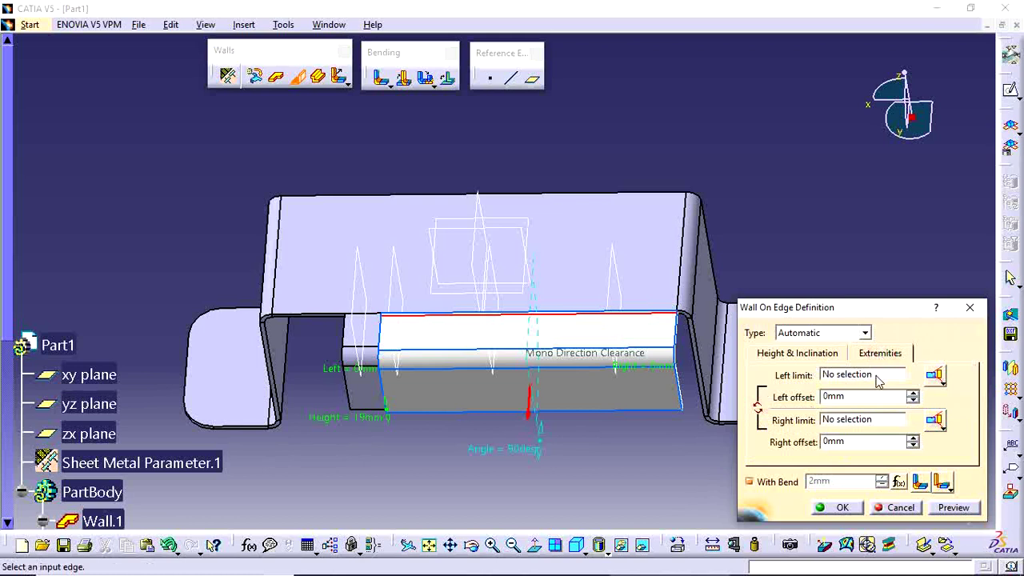
Limit the wall between Plane.4 and Plane.3, preview it, then bring up the drawing
left_click(874, 376)
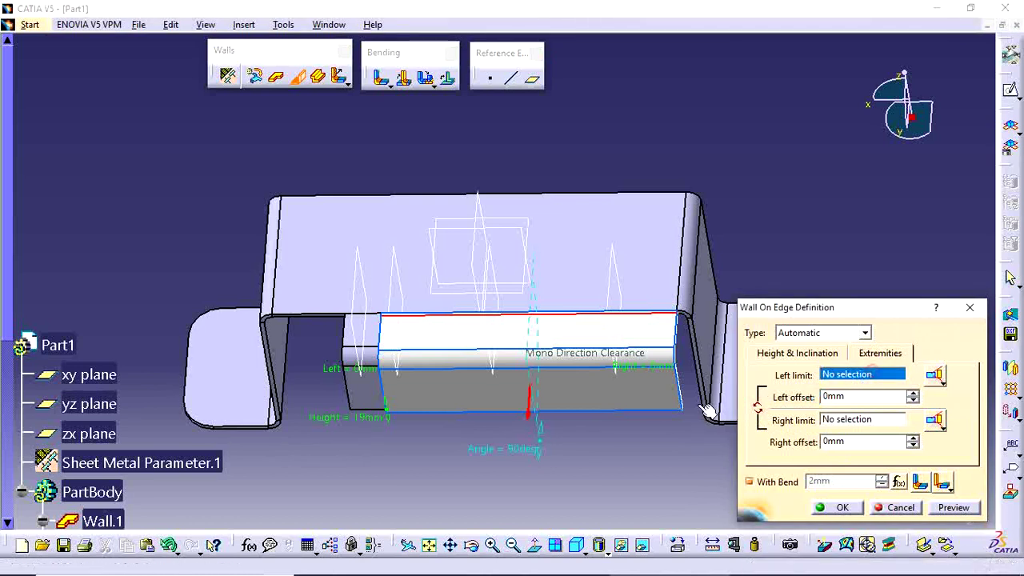
left_click(506, 364)
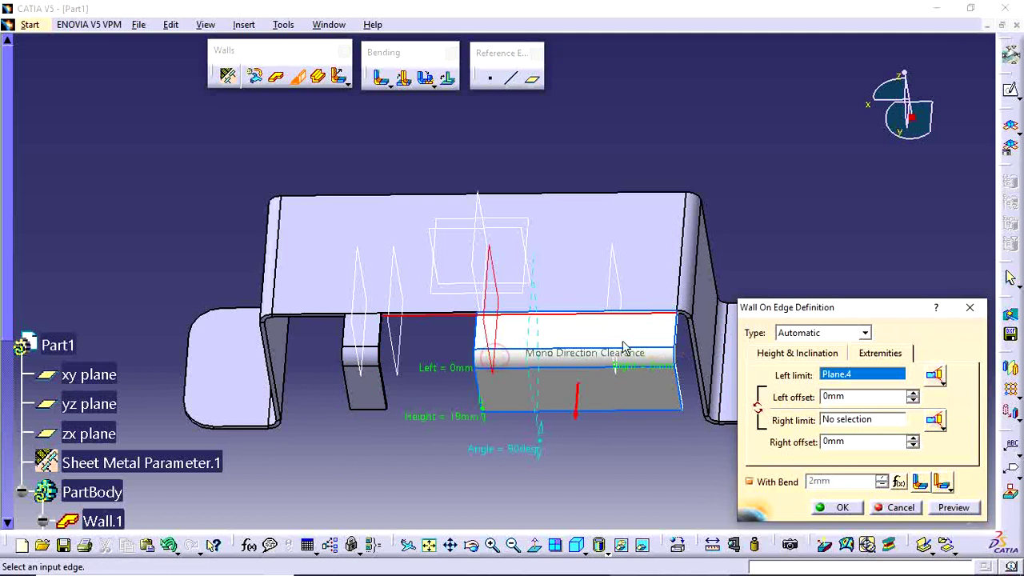
left_click(834, 420)
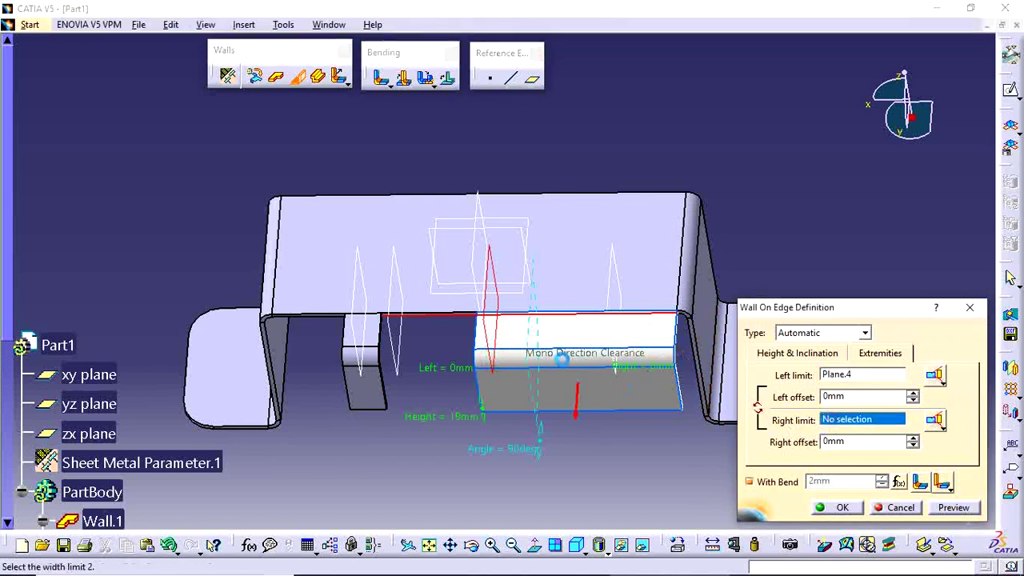
left_click(613, 304)
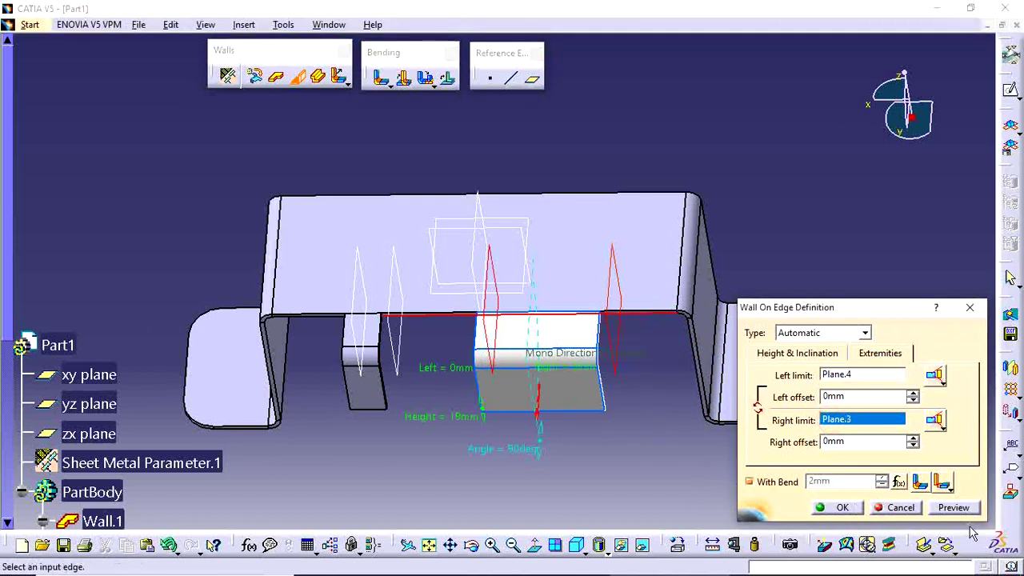
left_click(952, 508)
middle_click_drag(621, 418, 458, 423)
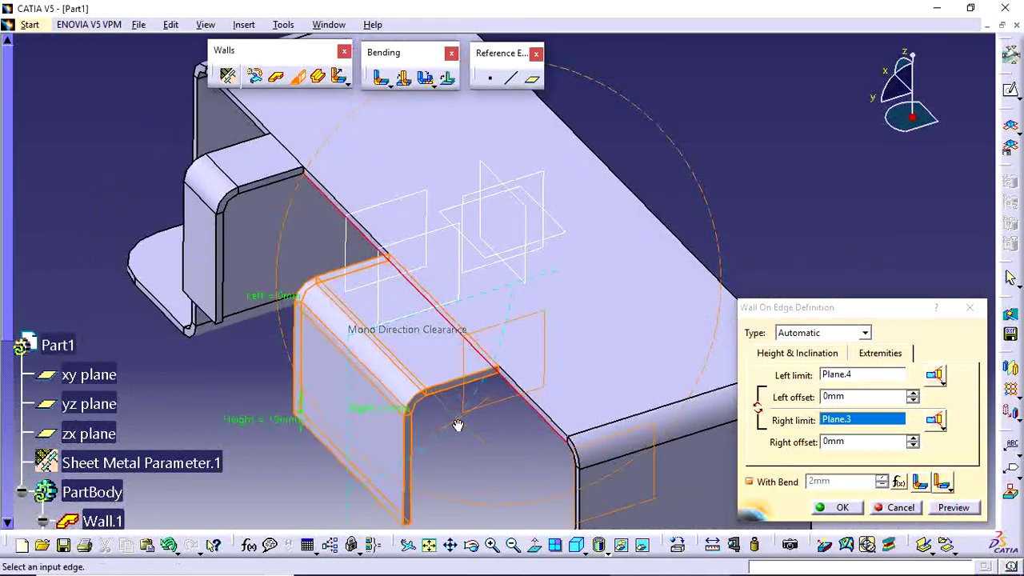
left_click(512, 560)
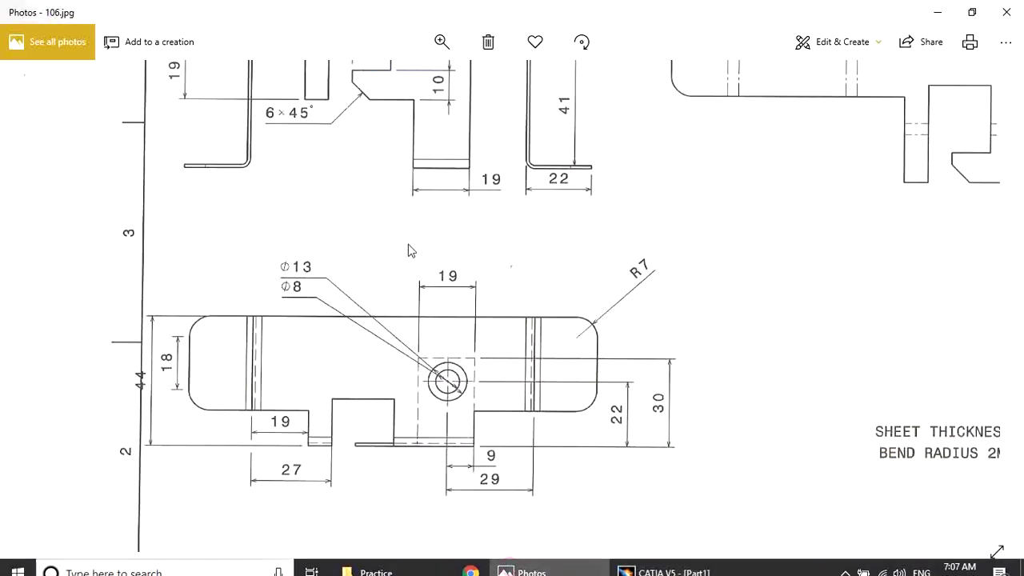
Scroll the bracket drawing to read its front-view dimensions, then go back to the CATIA wall definition
scroll(416, 252, "up", 1)
scroll(441, 358, "up", 1)
scroll(443, 352, "down", 2)
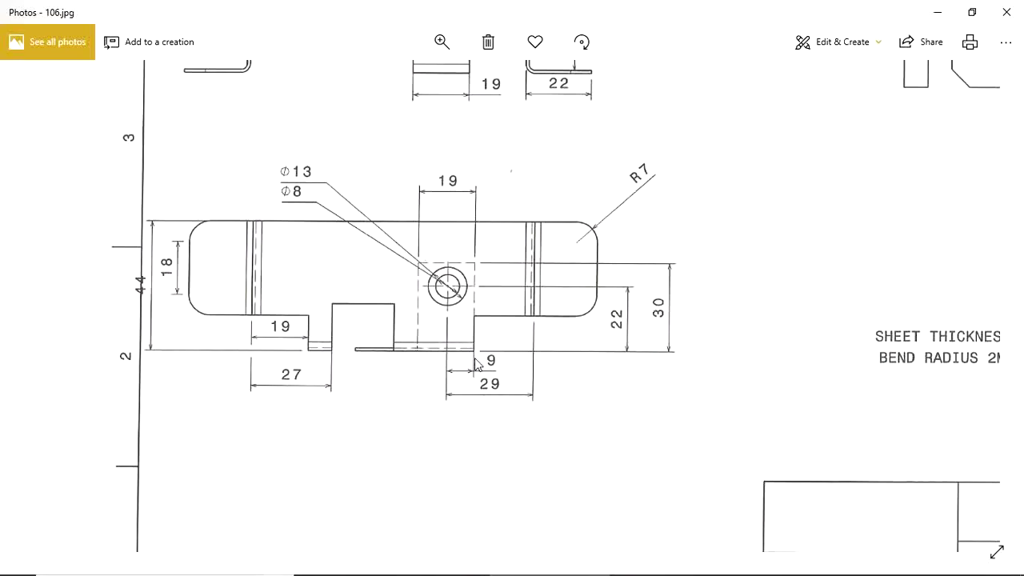
scroll(468, 264, "up", 3)
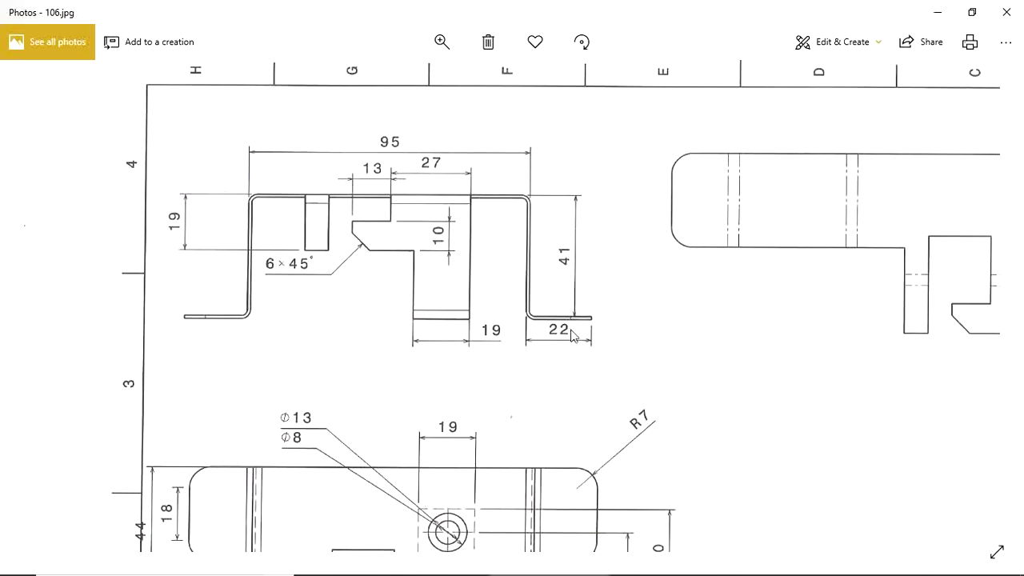
left_click(676, 558)
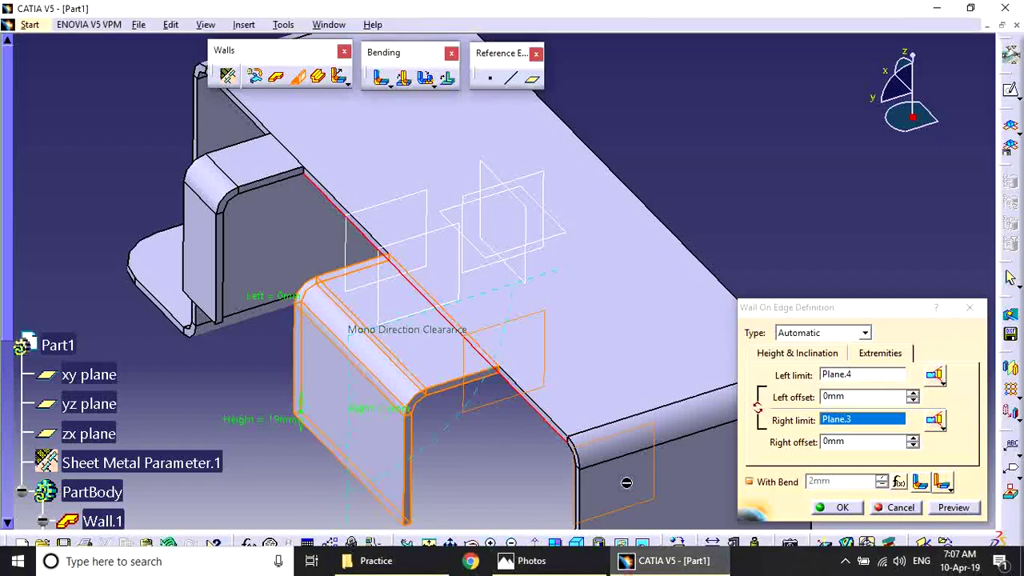
Change the edge wall height to 42mm at 90deg, preview it and create the wall
left_click(817, 355)
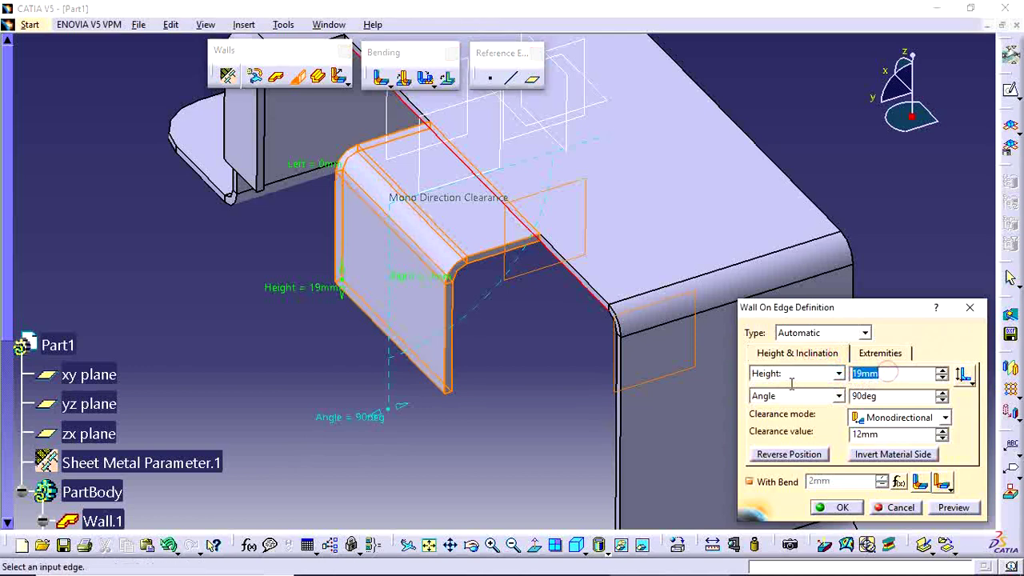
type("42")
left_click(876, 435)
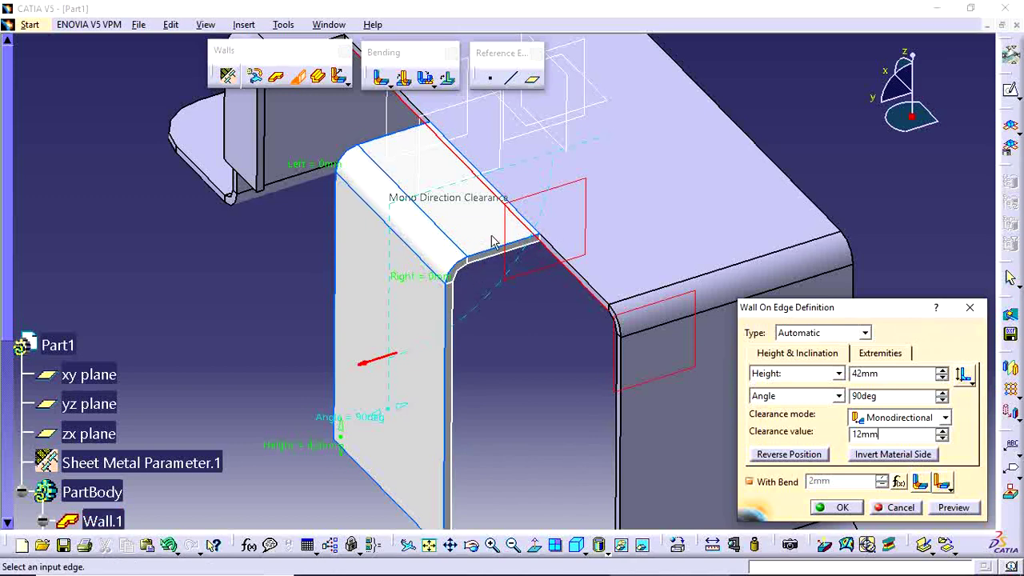
middle_click_drag(494, 242, 465, 422)
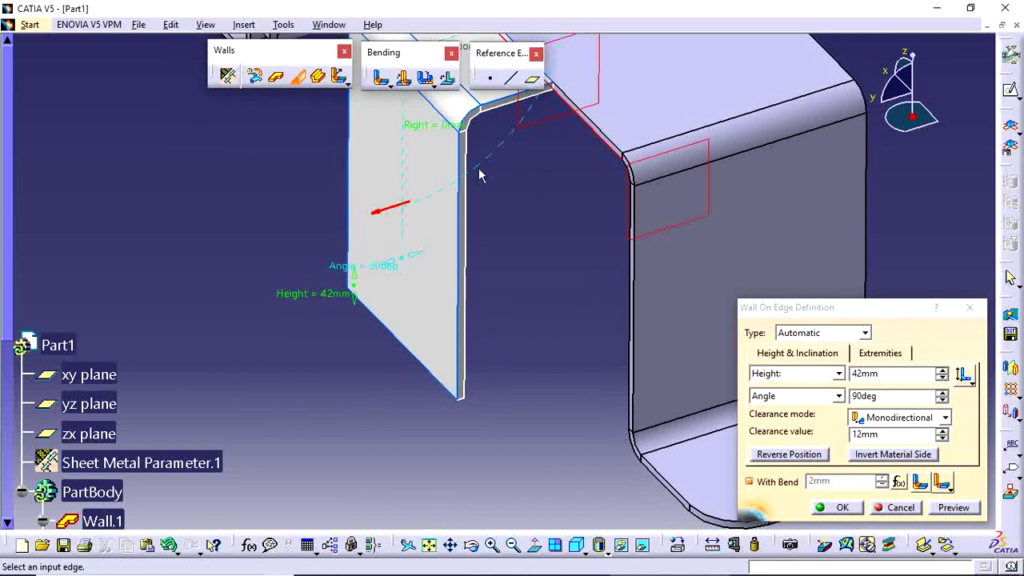
left_click(953, 507)
middle_click_drag(514, 433, 473, 516)
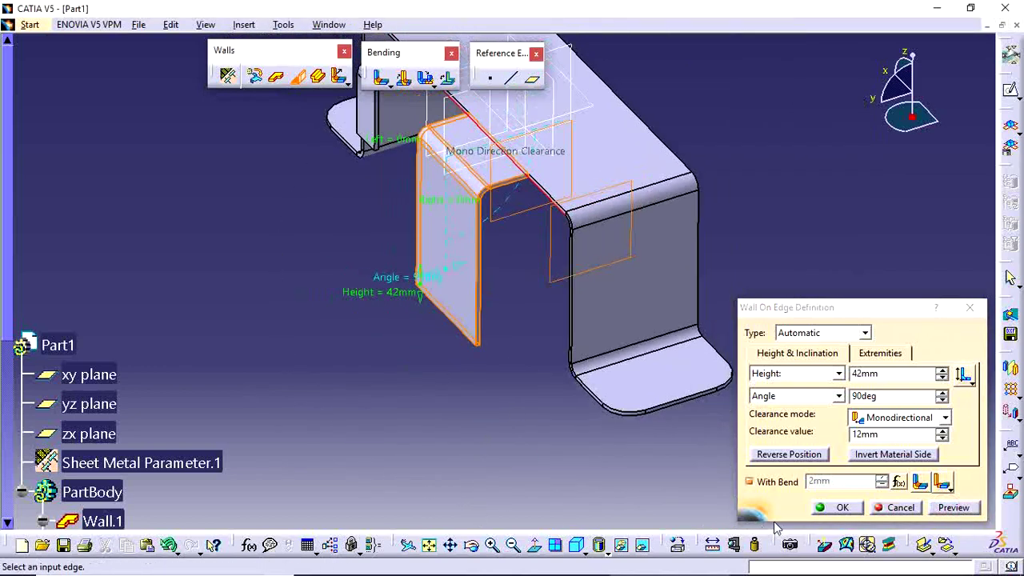
left_click(837, 514)
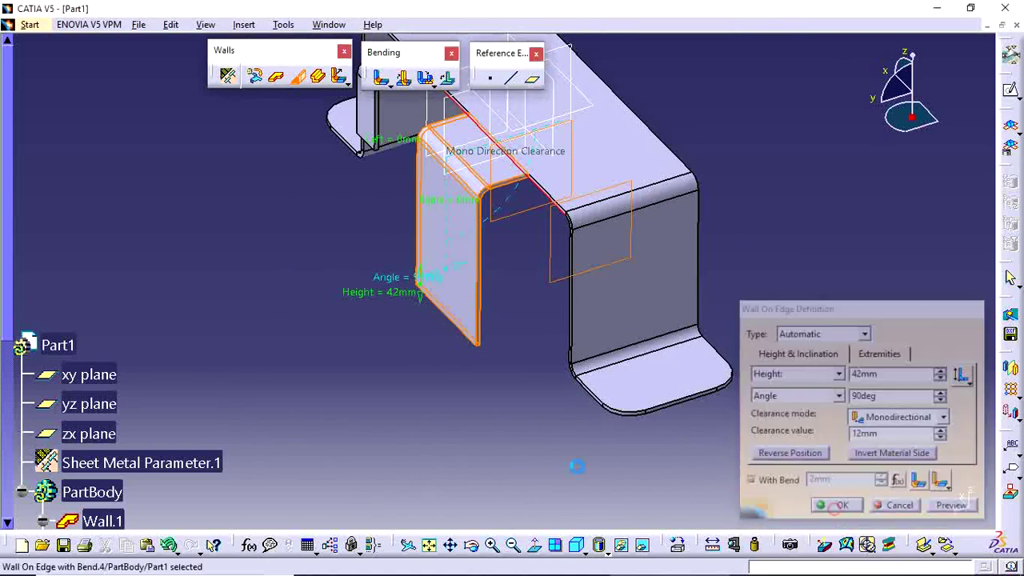
middle_click_drag(391, 343, 525, 189)
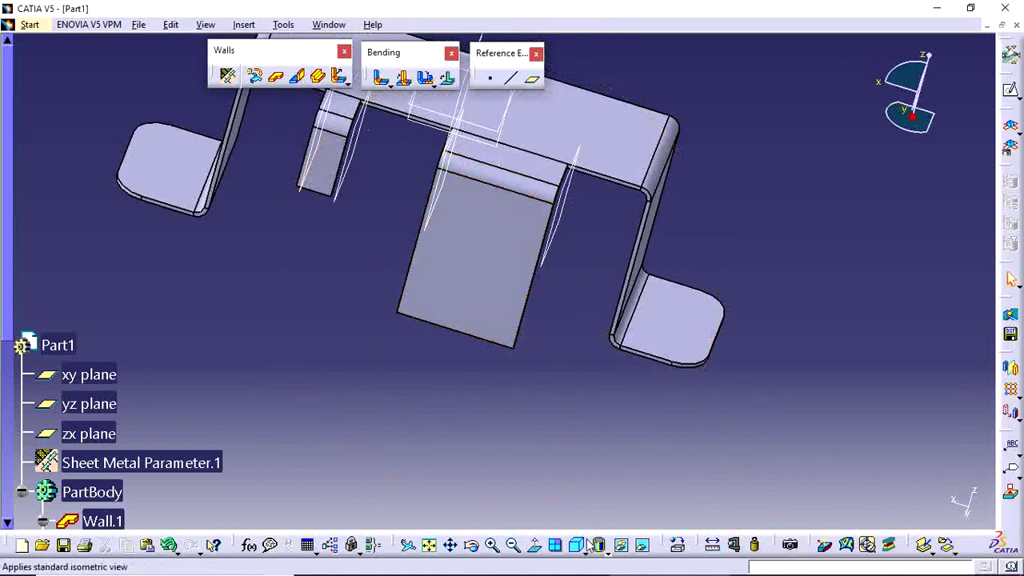
Check the drawing's 6×45° chamfer note in Photos and return to the CATIA model
left_click(520, 560)
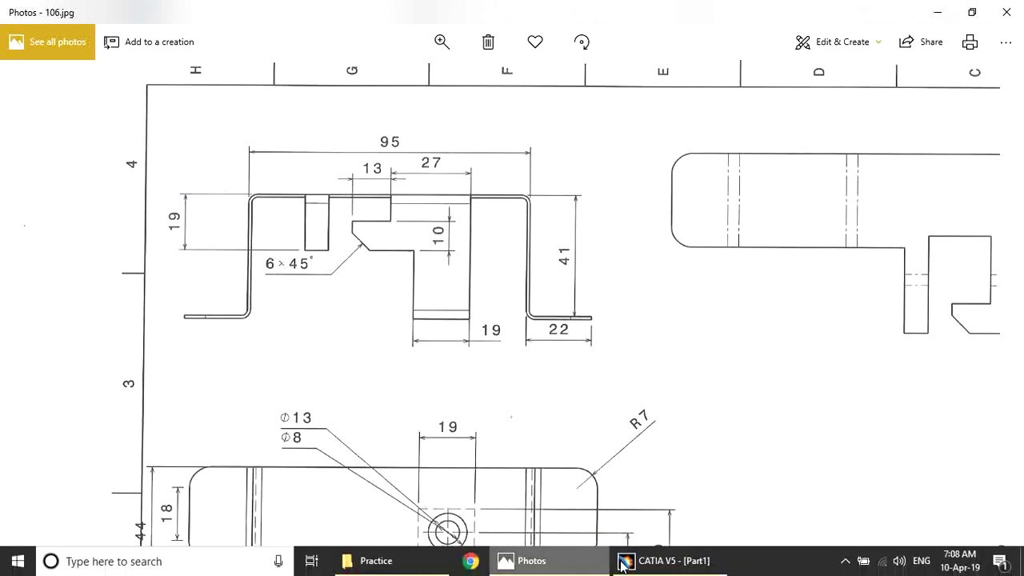
left_click(668, 560)
Start a sketch on the new front wall's face using the corner-to-corner rectangle option
left_click(491, 272)
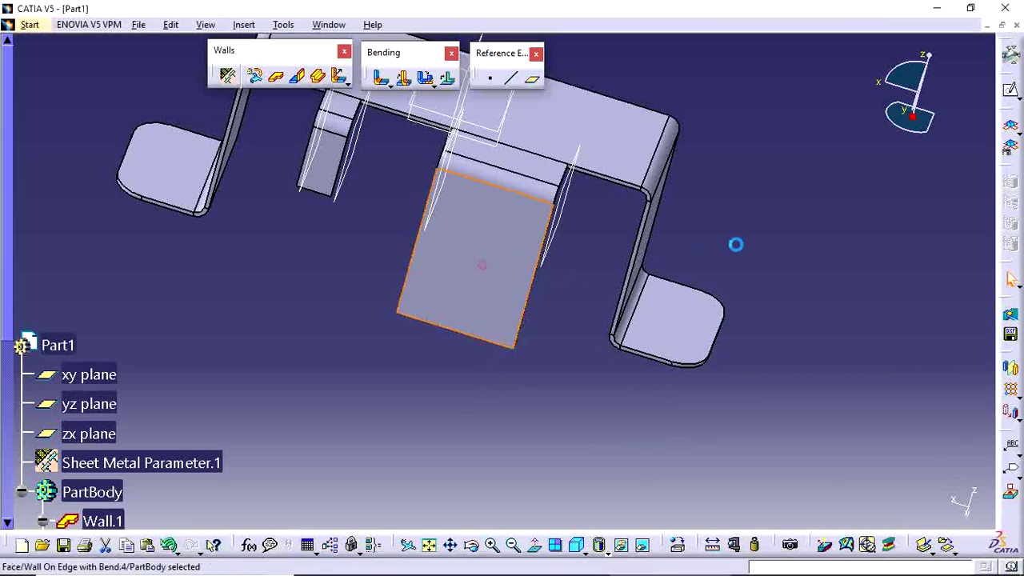
left_click(1011, 89)
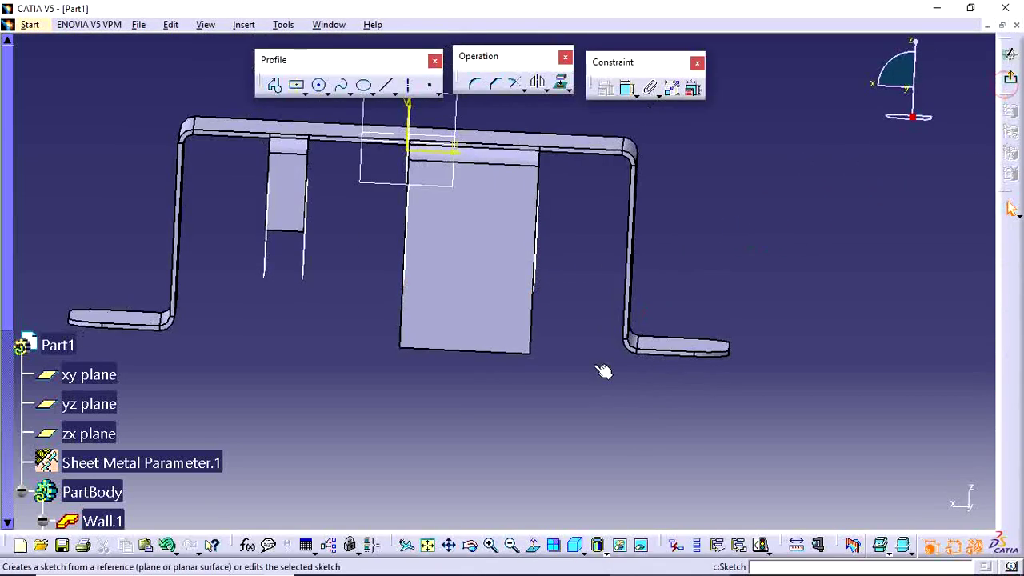
left_click(295, 88)
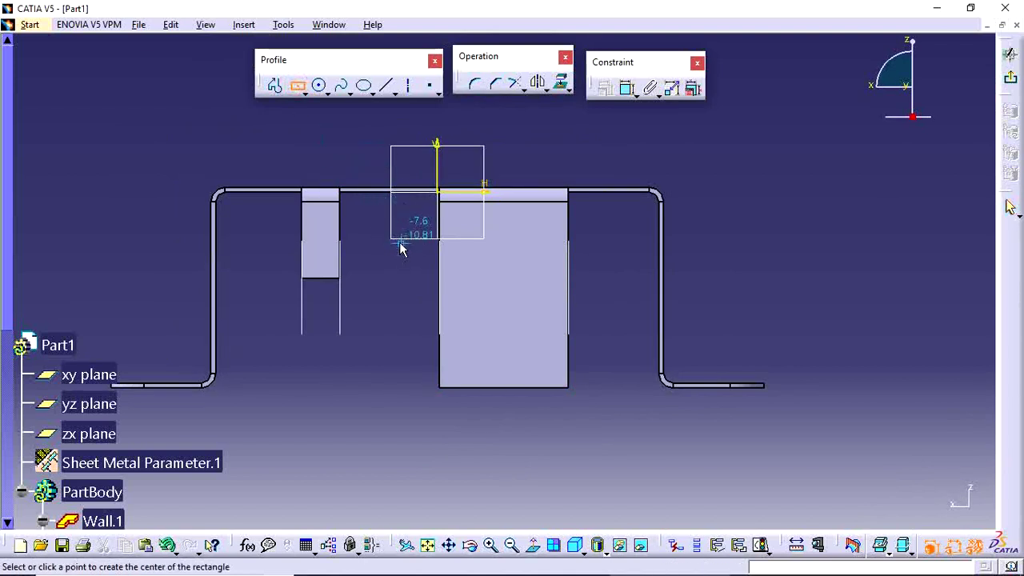
left_click(304, 94)
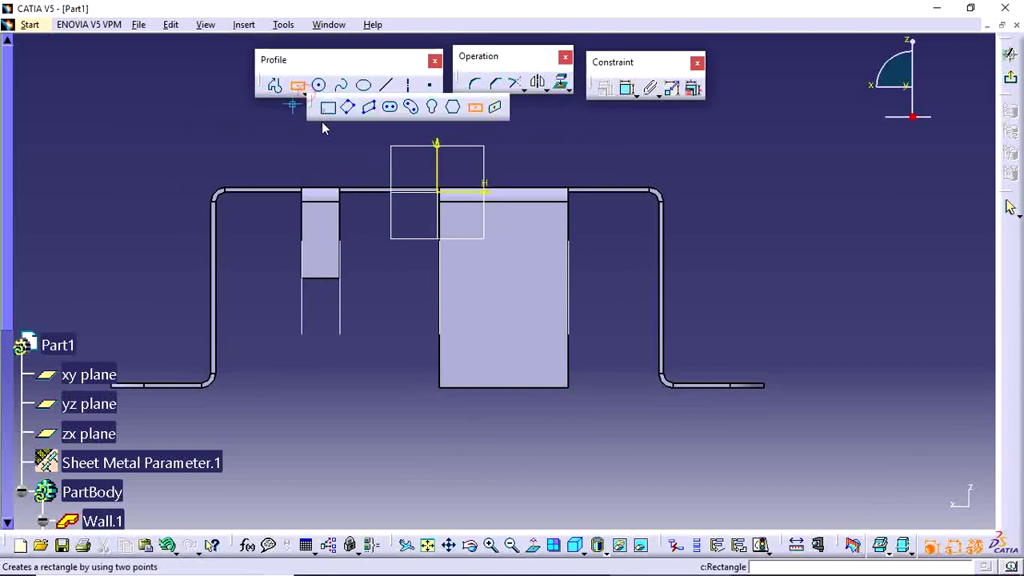
left_click(326, 104)
Draw a rectangle on the wall and make its right side coincident with the wall edge
left_click(402, 224)
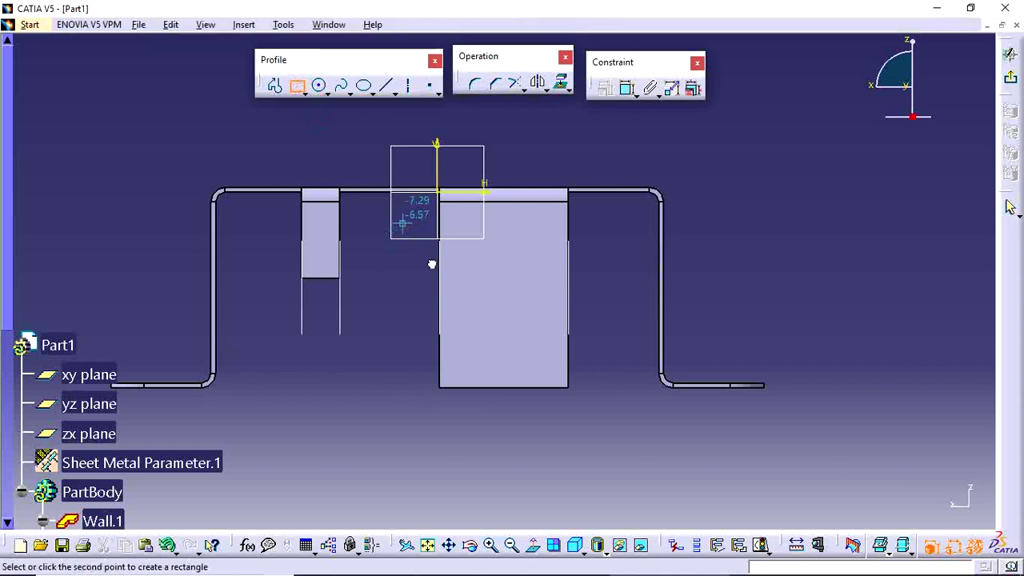
left_click(453, 273)
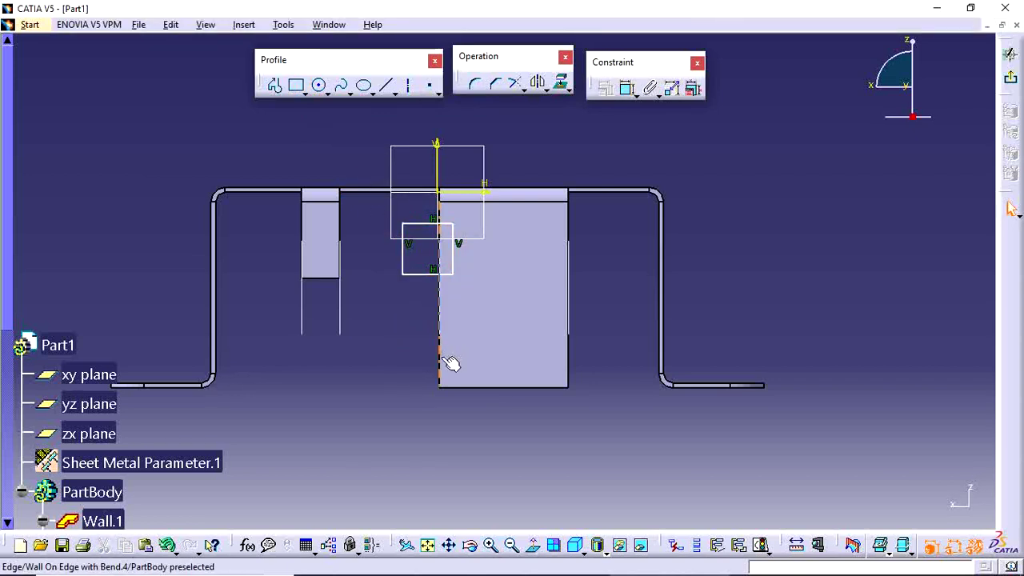
left_click(453, 264, "ctrl")
left_click(605, 88)
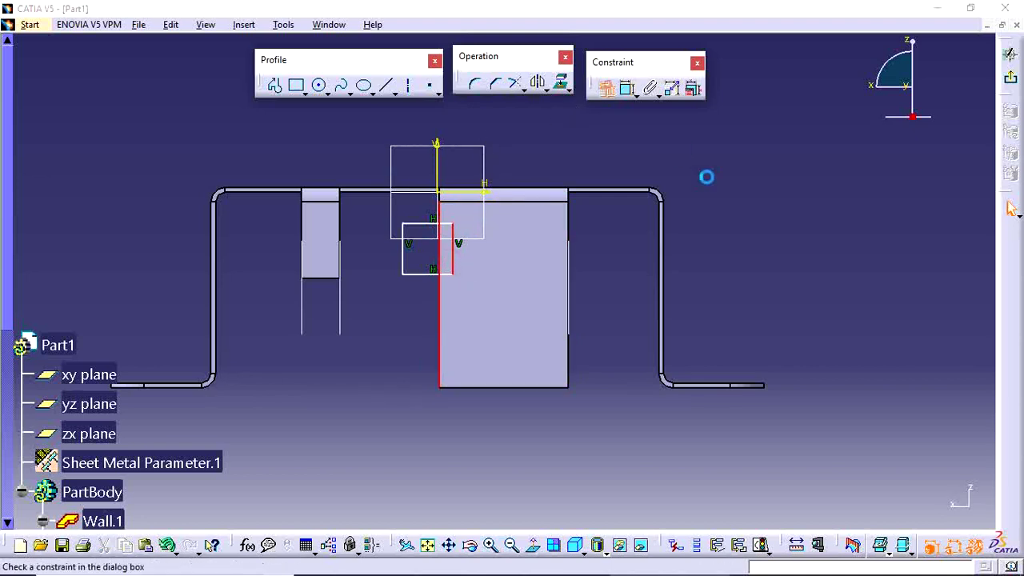
left_click(928, 397)
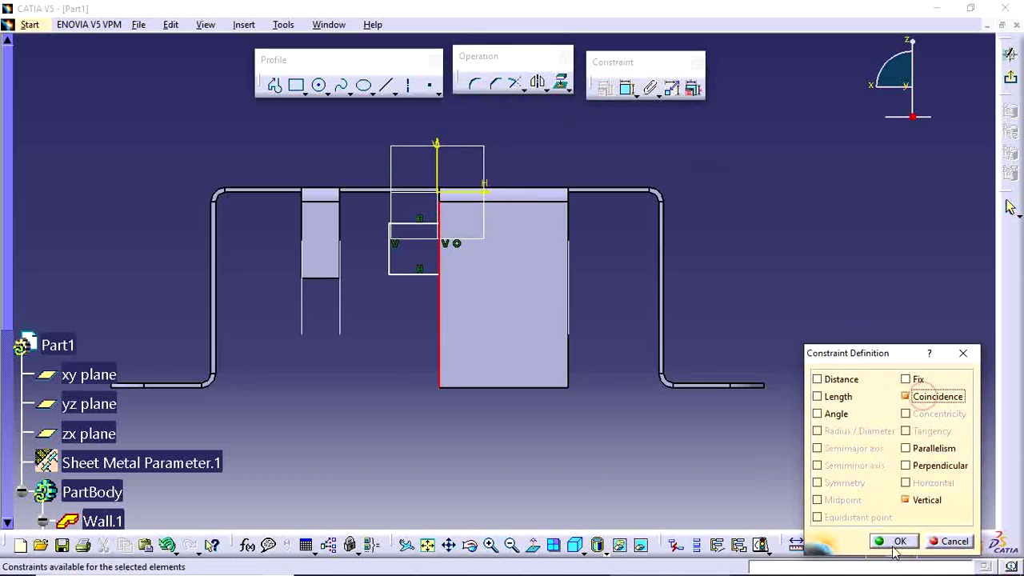
left_click(896, 542)
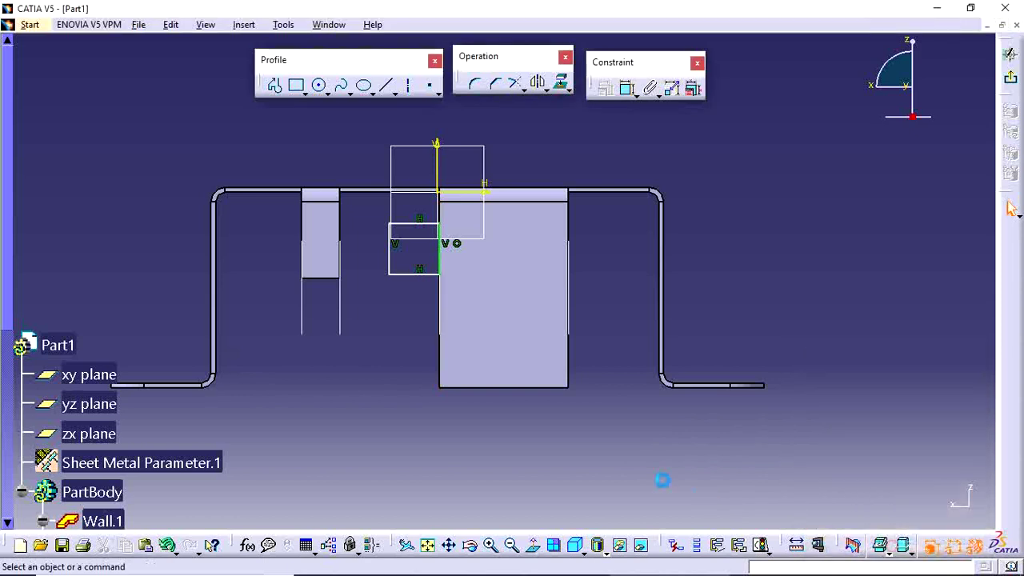
Dimension the rectangle's bottom side to a 13 mm width
left_click(626, 88)
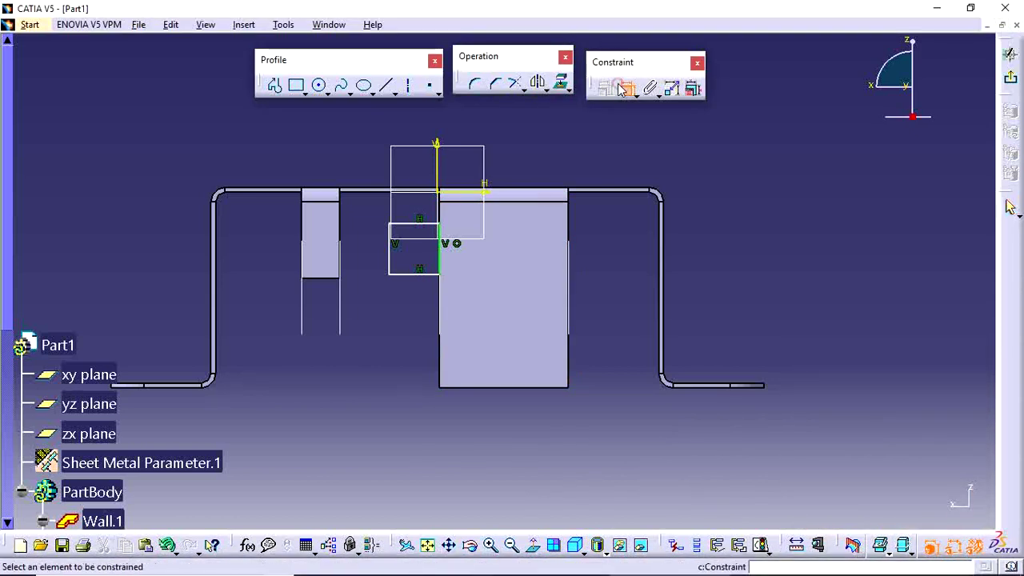
left_click(412, 274)
double_click(409, 290)
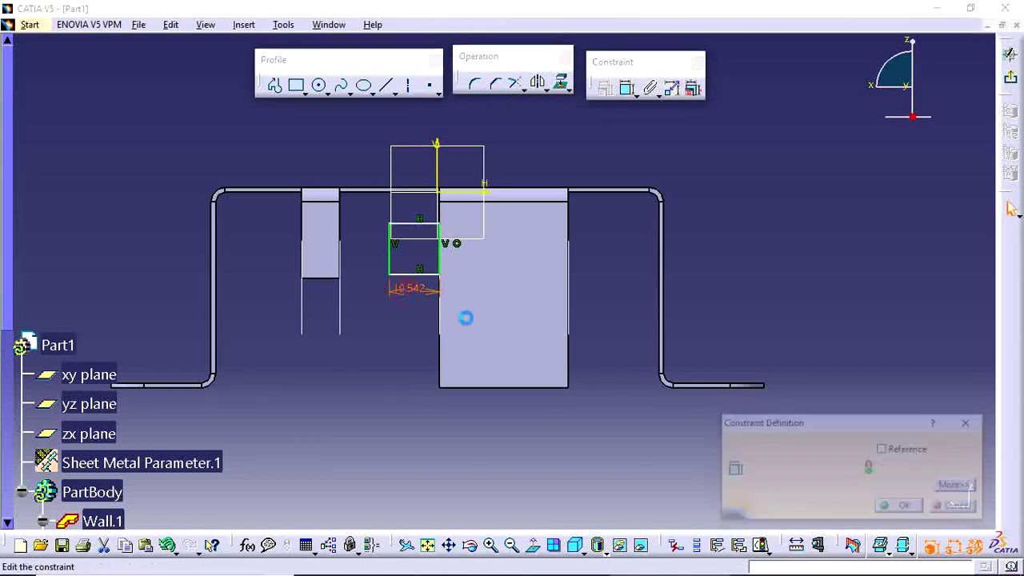
type("13")
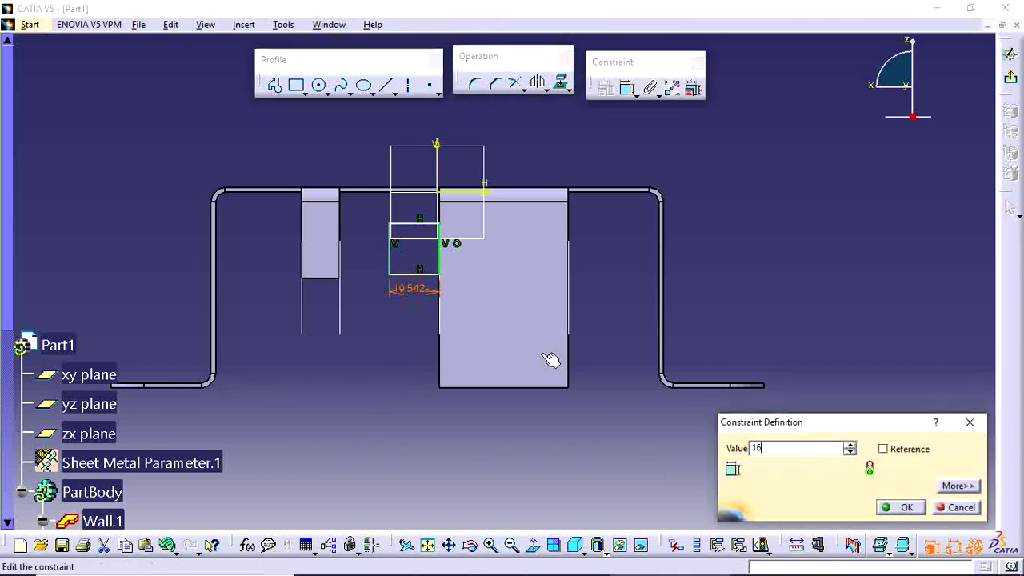
key("Return")
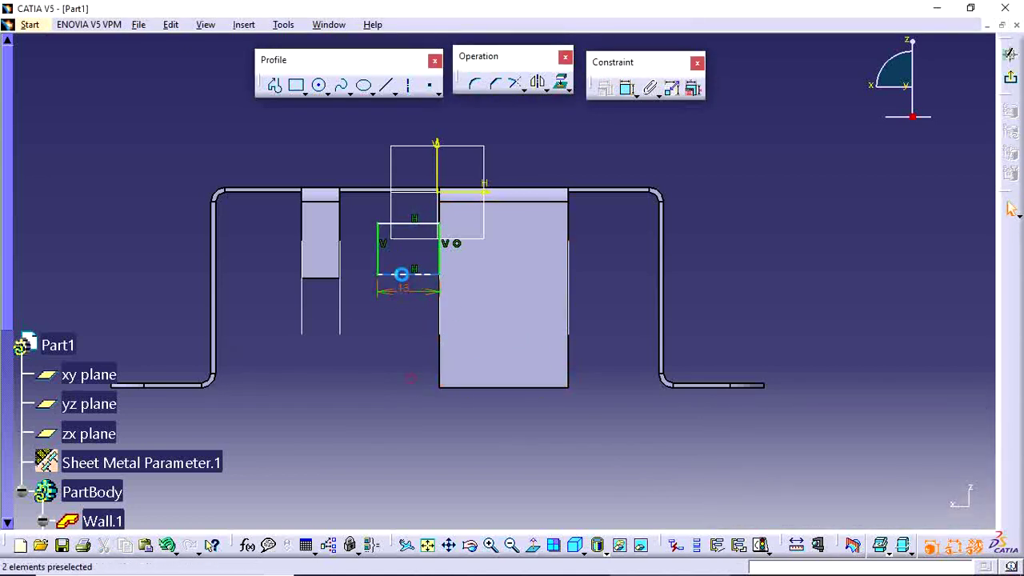
Dimension the rectangle's left side to a 10 mm height
left_click(381, 249)
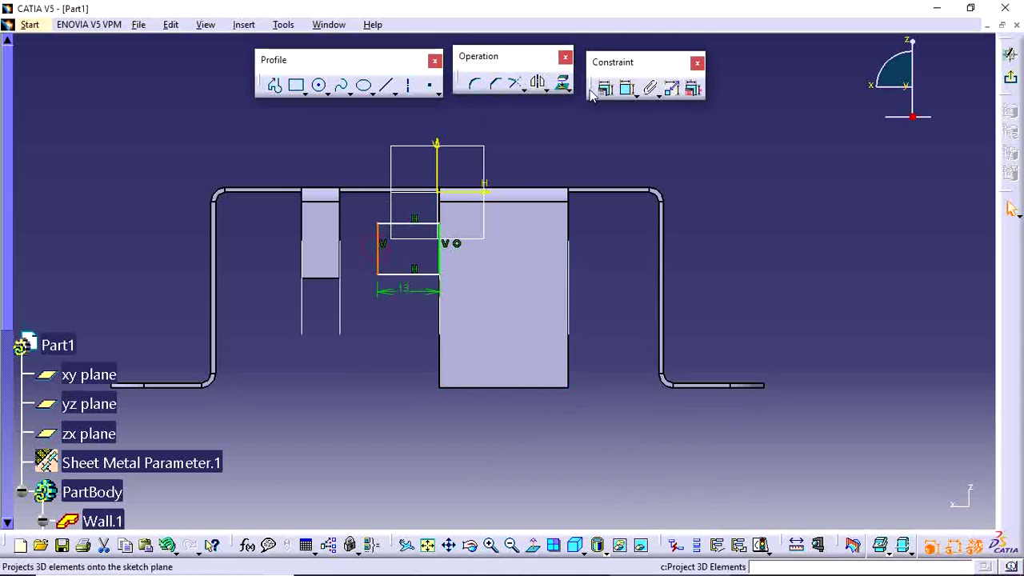
left_click(628, 88)
left_click(352, 249)
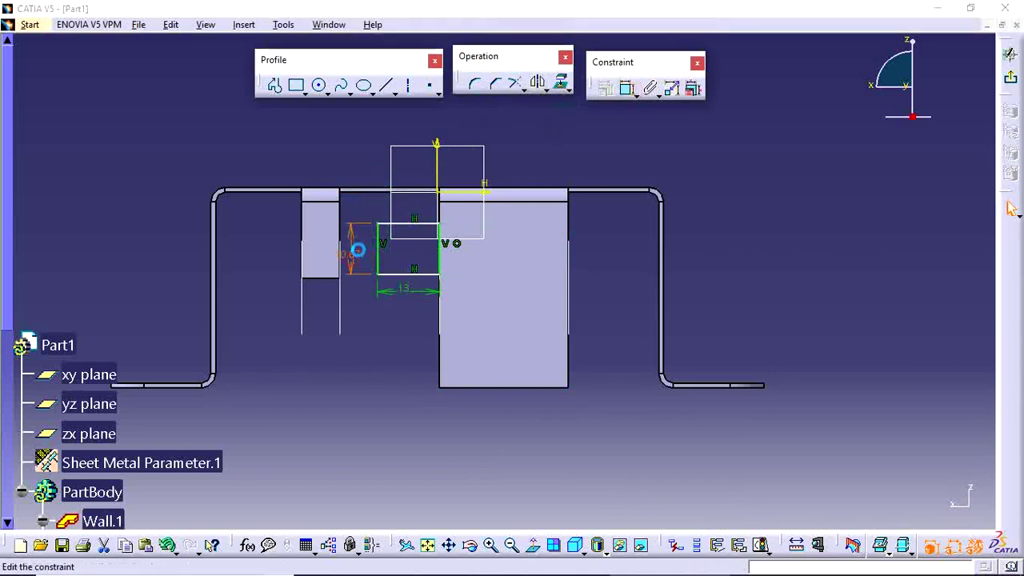
double_click(355, 253)
type("10")
key("Return")
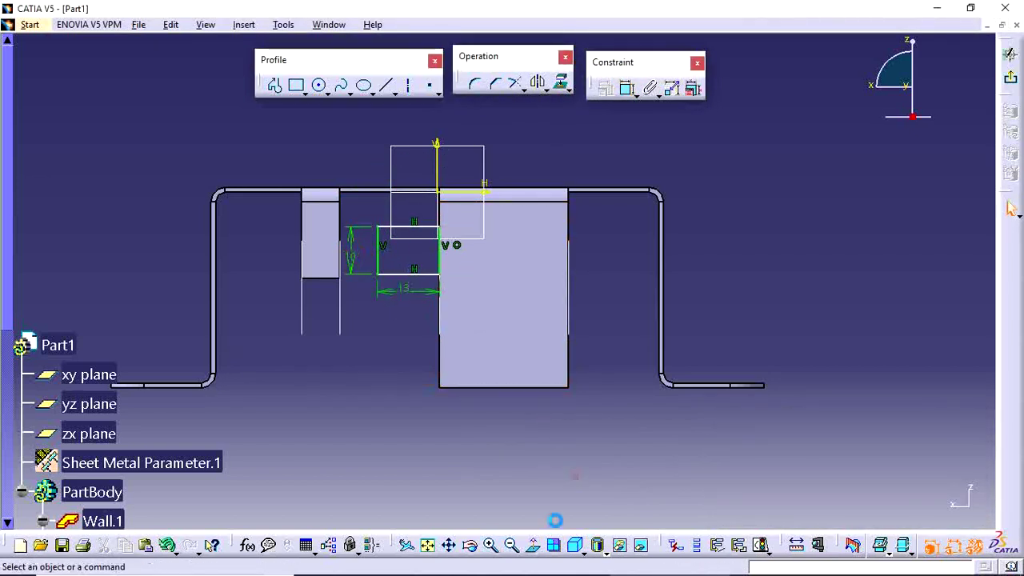
left_click(552, 560)
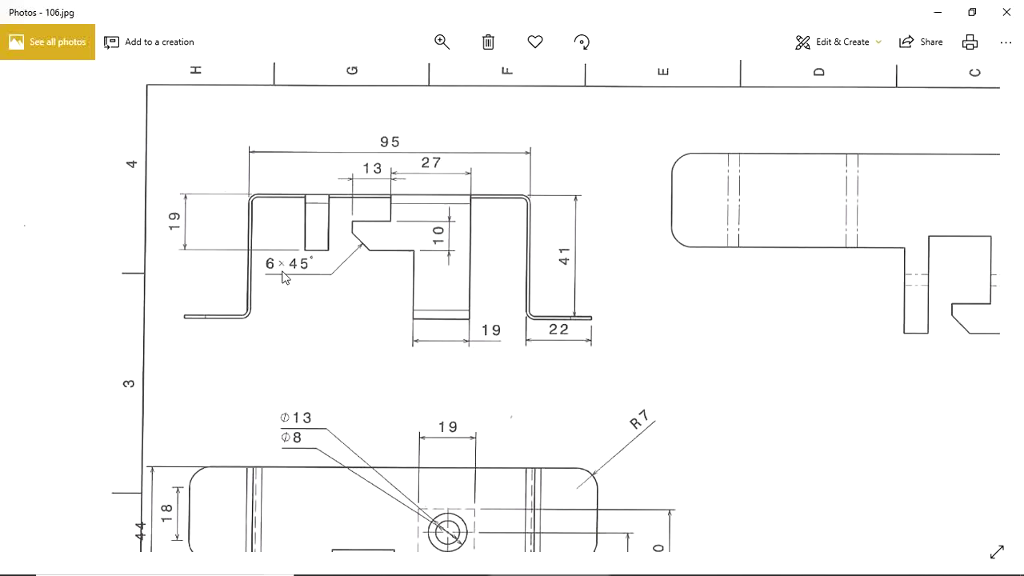
Chamfer the rectangle's lower-left corner by Angle and First Length, accepting both prompts
key("alt+Tab")
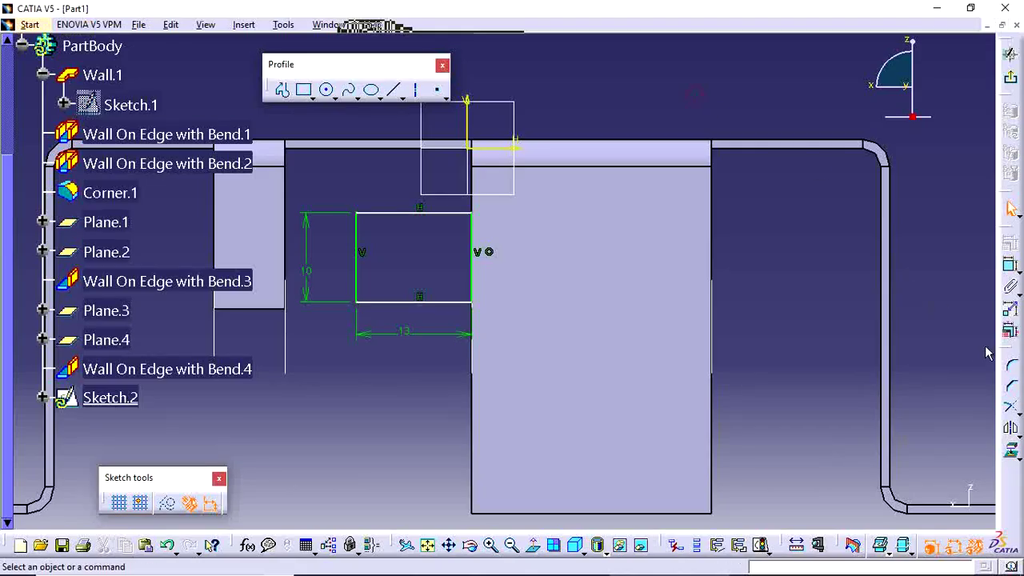
left_click(1011, 398)
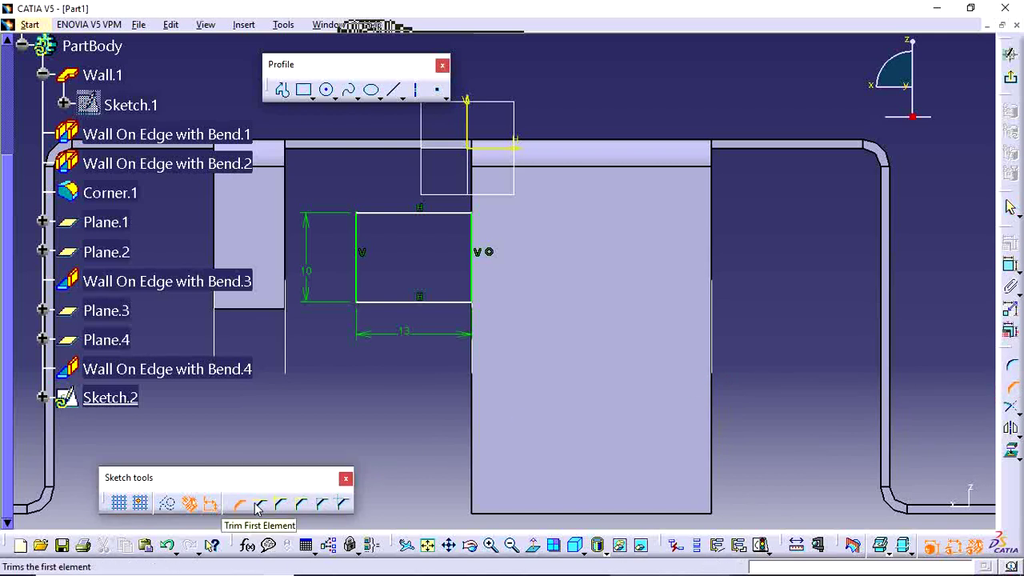
left_click(357, 284)
left_click(374, 303)
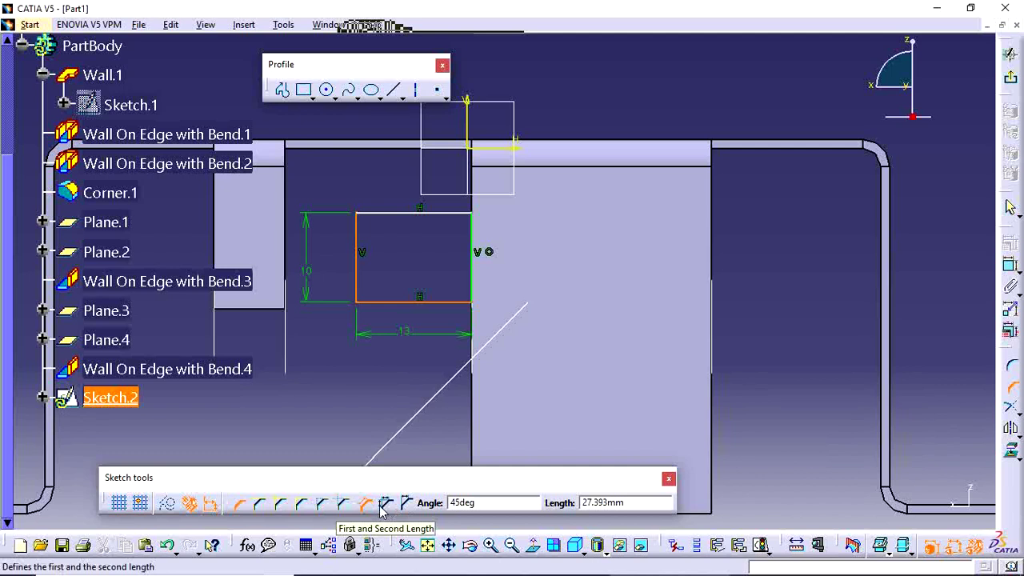
left_click(406, 502)
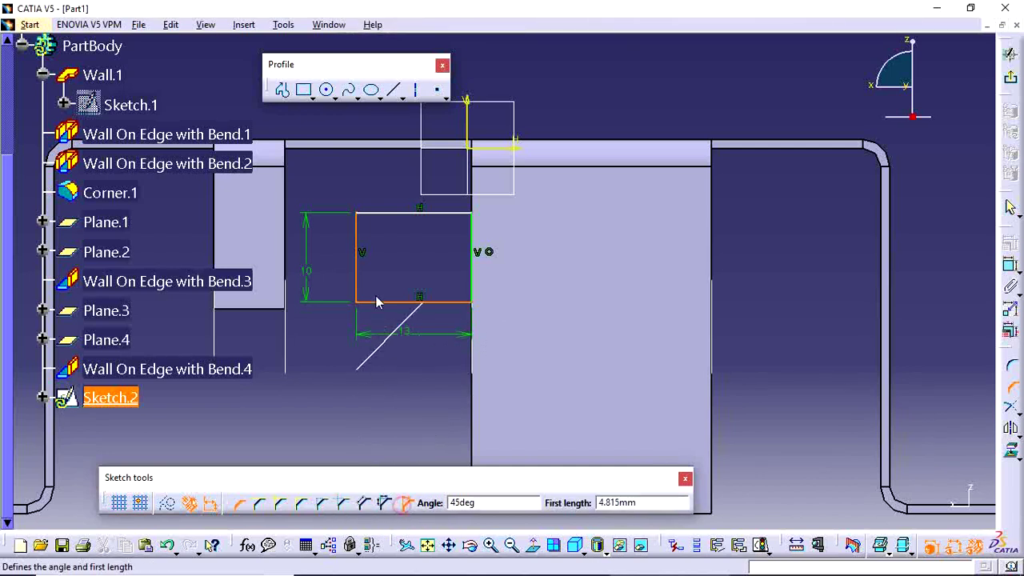
left_click(378, 295)
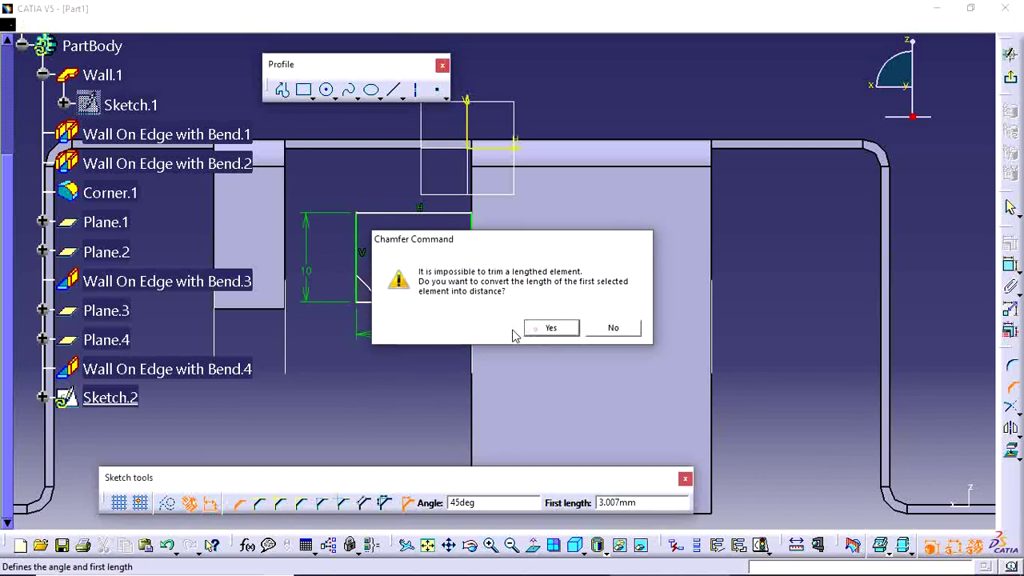
left_click(552, 328)
left_click(556, 328)
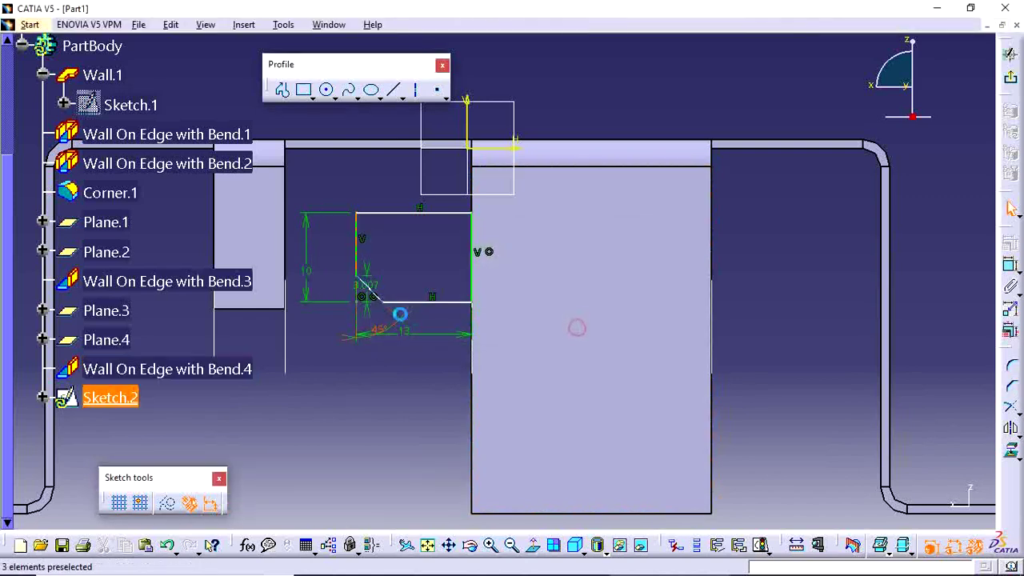
Set the chamfer length to 6 mm, keeping the 45° angle
double_click(372, 284)
type("6")
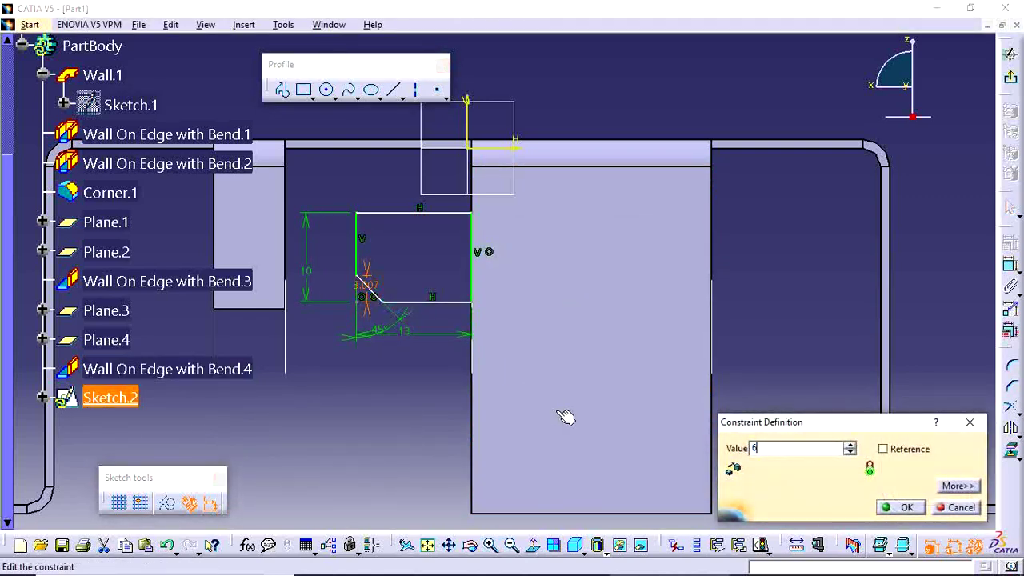
key("Return")
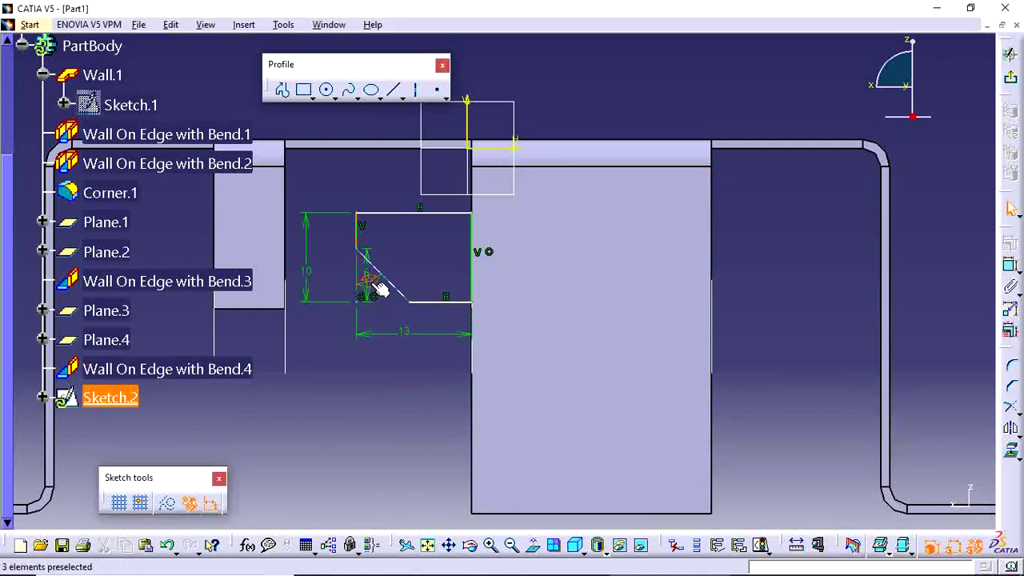
left_click(391, 316)
left_click(425, 404)
middle_click_drag(612, 328, 828, 271)
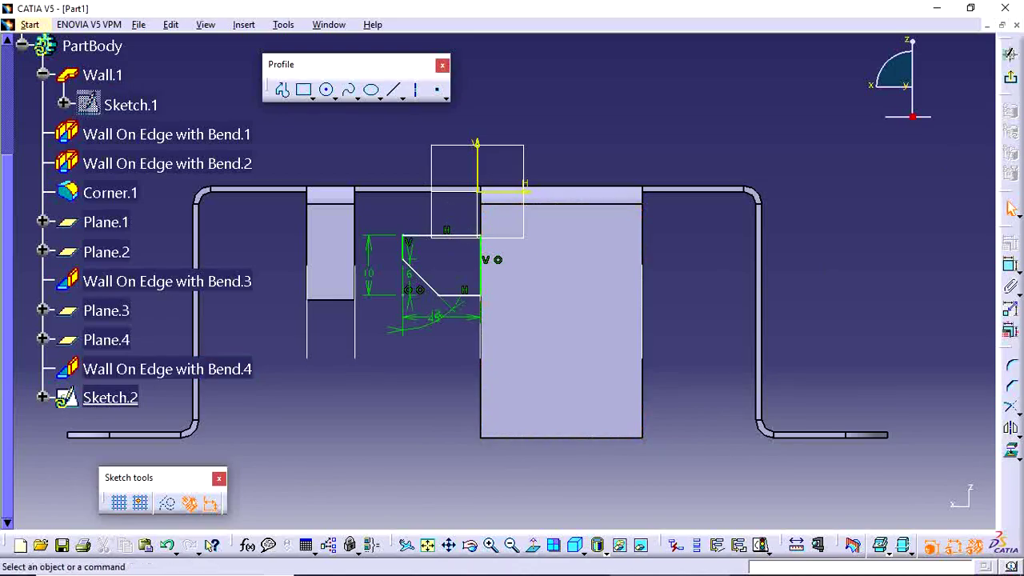
After checking the drawing, make the short sketch line coincident with the tab wall's bottom edge and exit the sketch
left_click(524, 561)
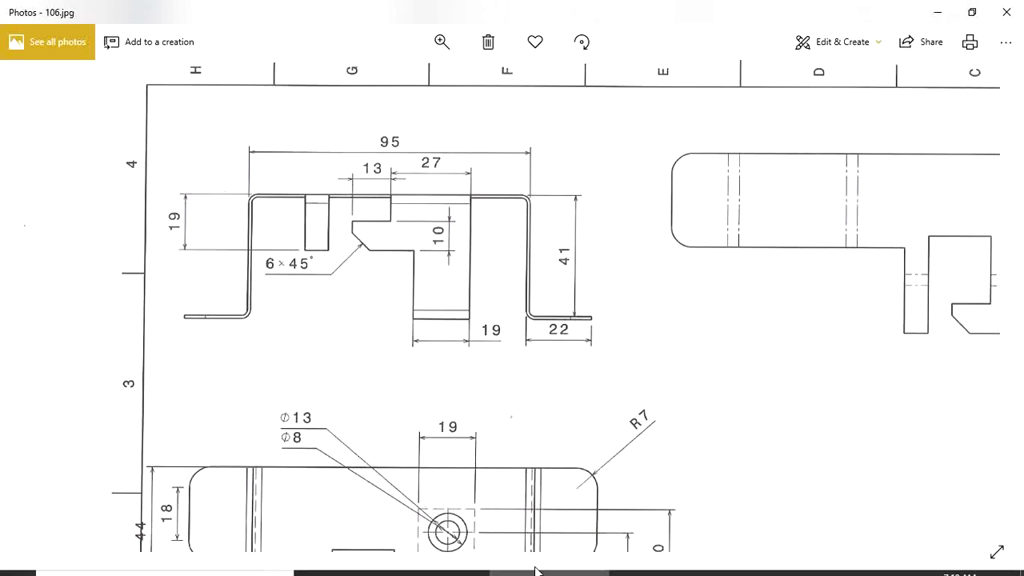
left_click(640, 558)
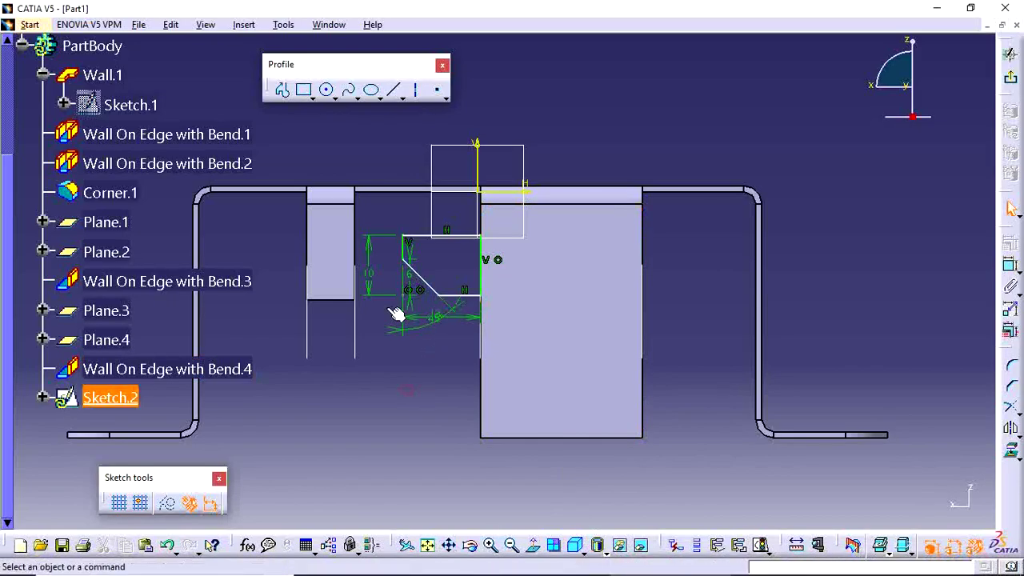
left_click(327, 301)
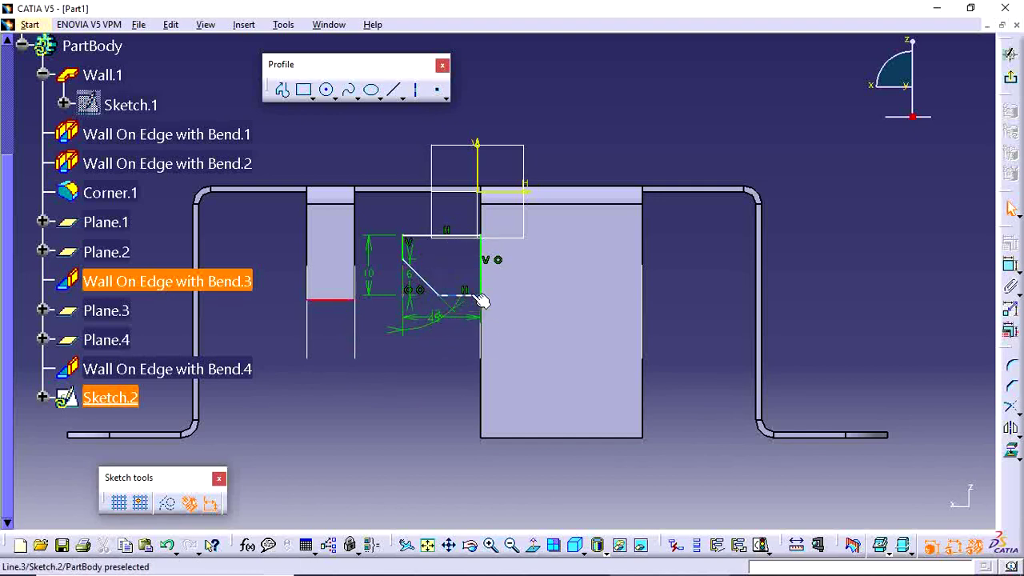
left_click(474, 296, "ctrl")
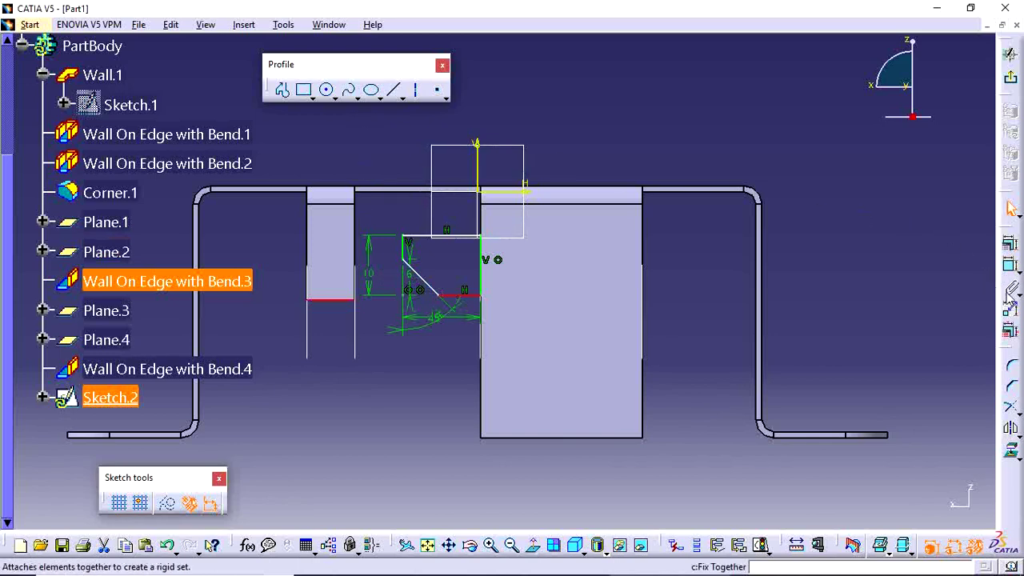
left_click(1010, 242)
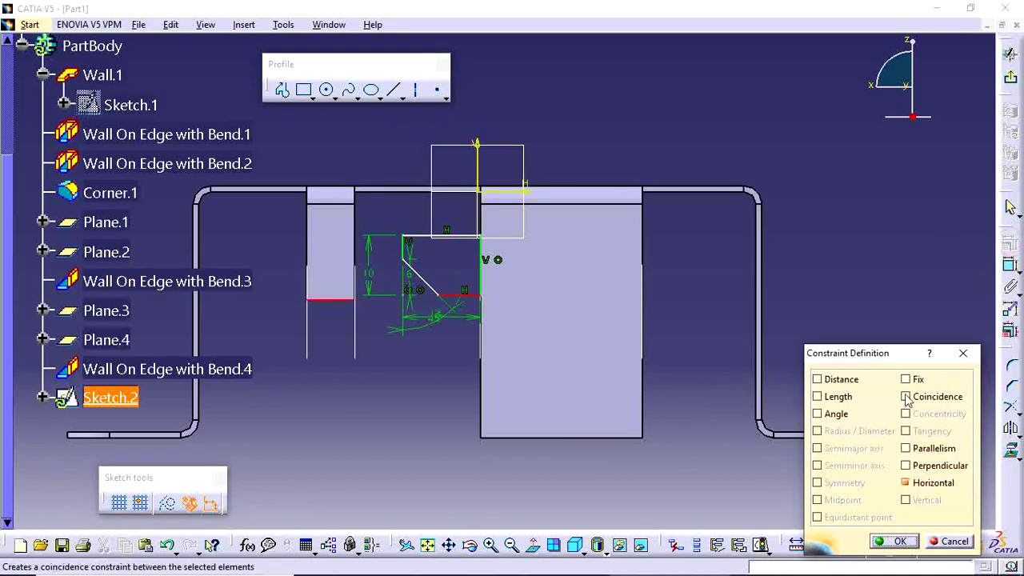
left_click(907, 397)
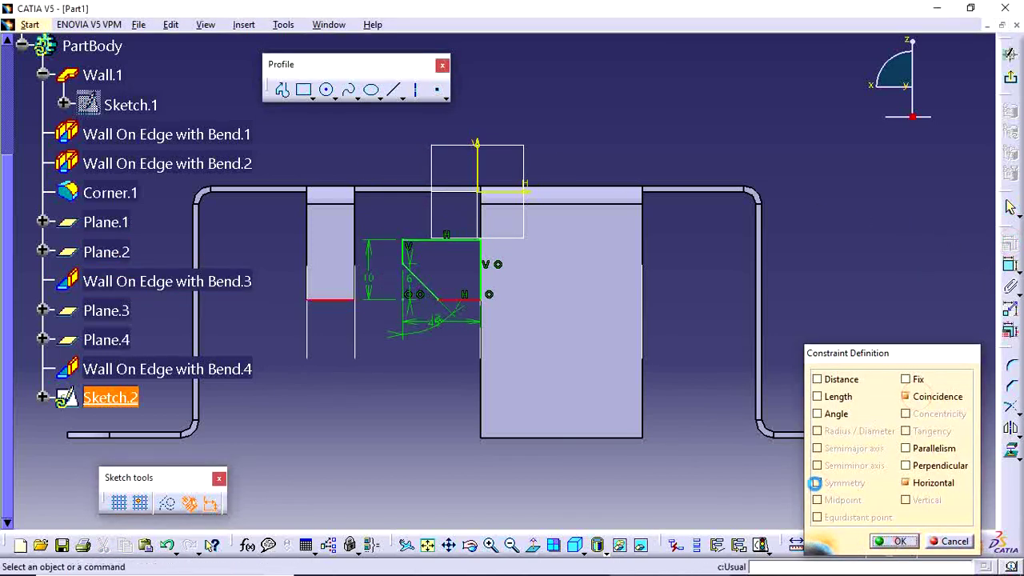
left_click(894, 541)
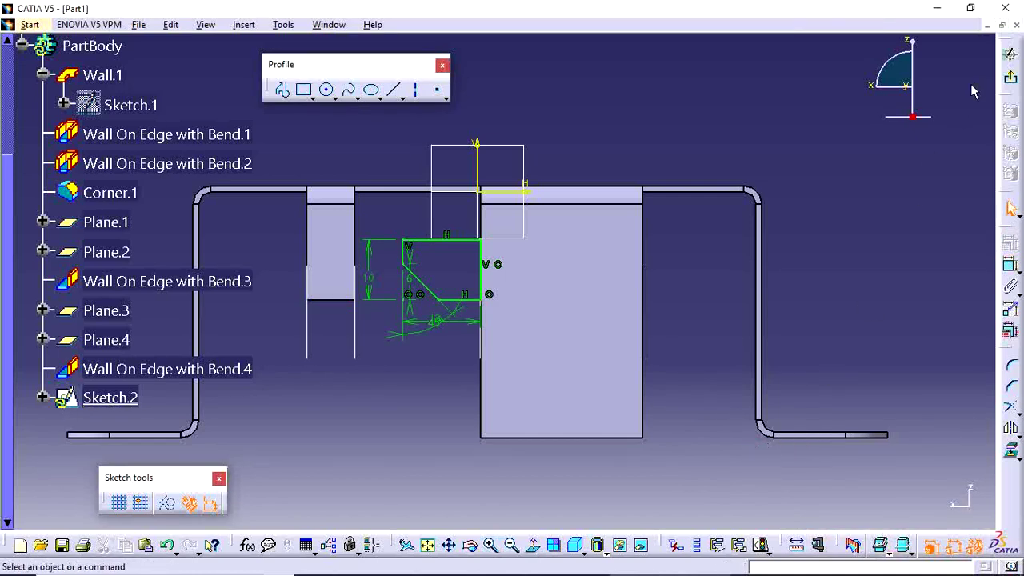
left_click(1011, 76)
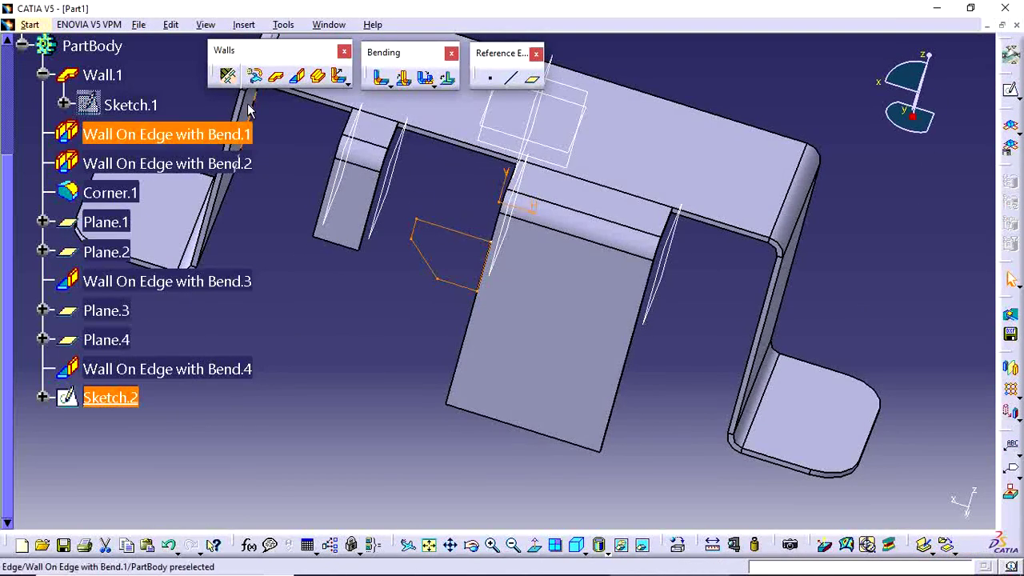
Create Wall.2 from the chamfered Sketch.2 with its material side inverted
left_click(276, 76)
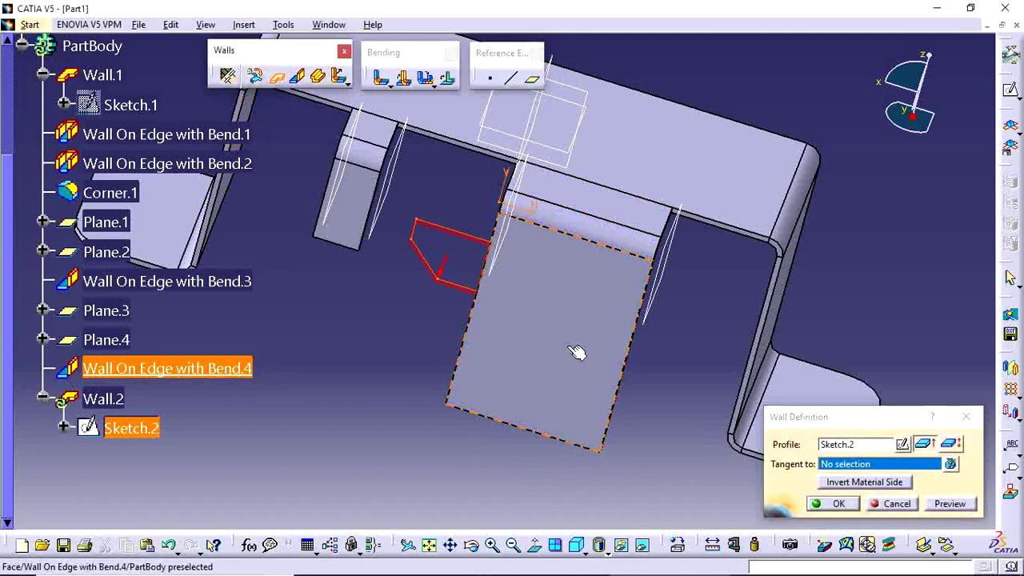
middle_click_drag(576, 352, 515, 287)
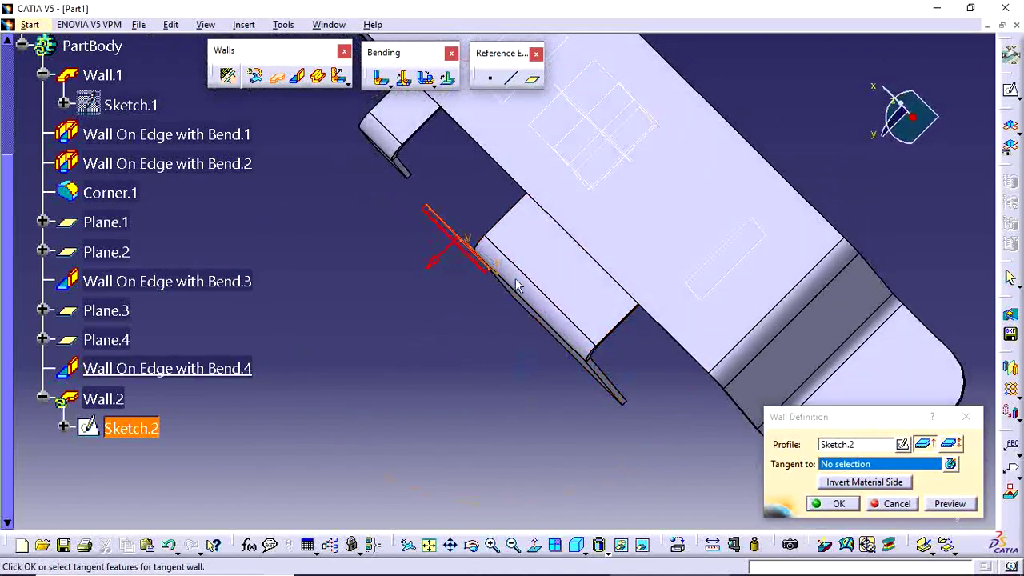
left_click(862, 480)
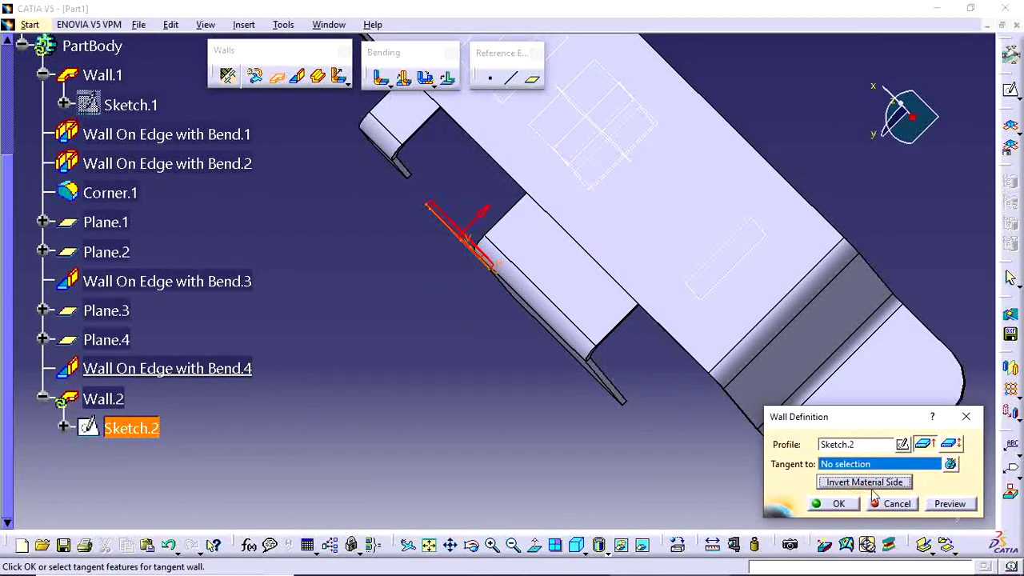
left_click(836, 504)
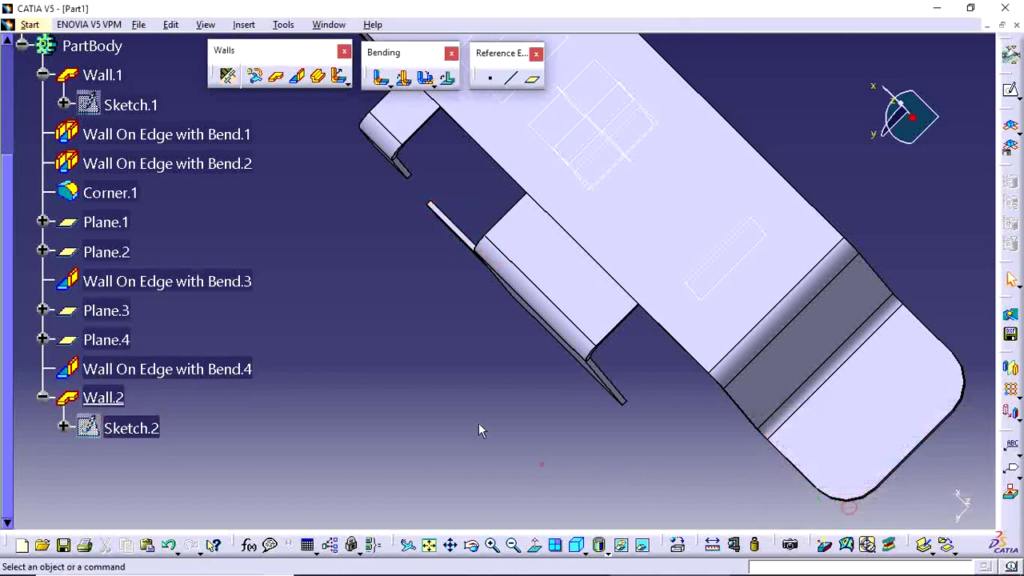
mouse_move(479, 422)
middle_mouse_down()
mouse_move(550, 253)
mouse_move(652, 355)
middle_mouse_up()
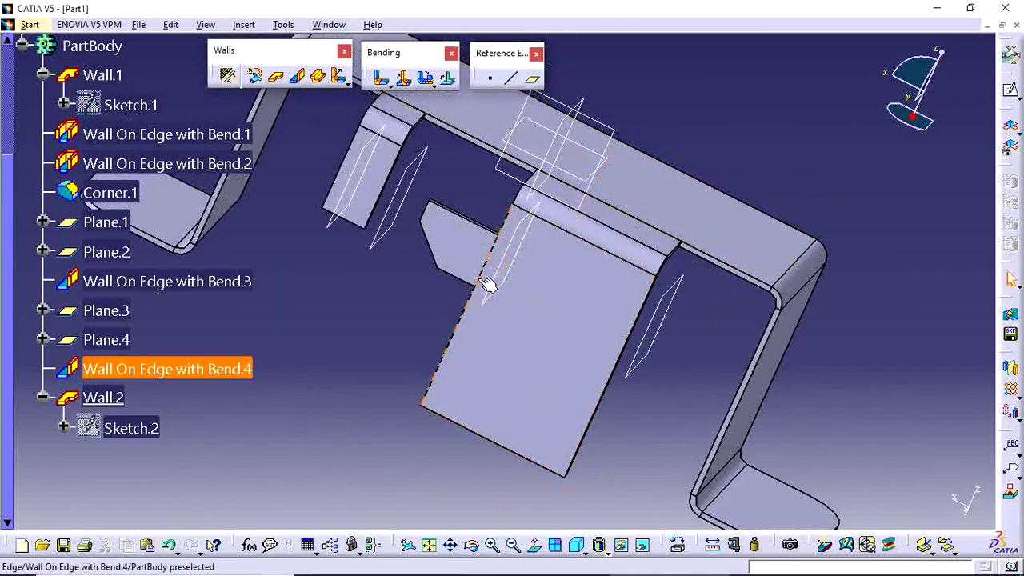
left_click(592, 368)
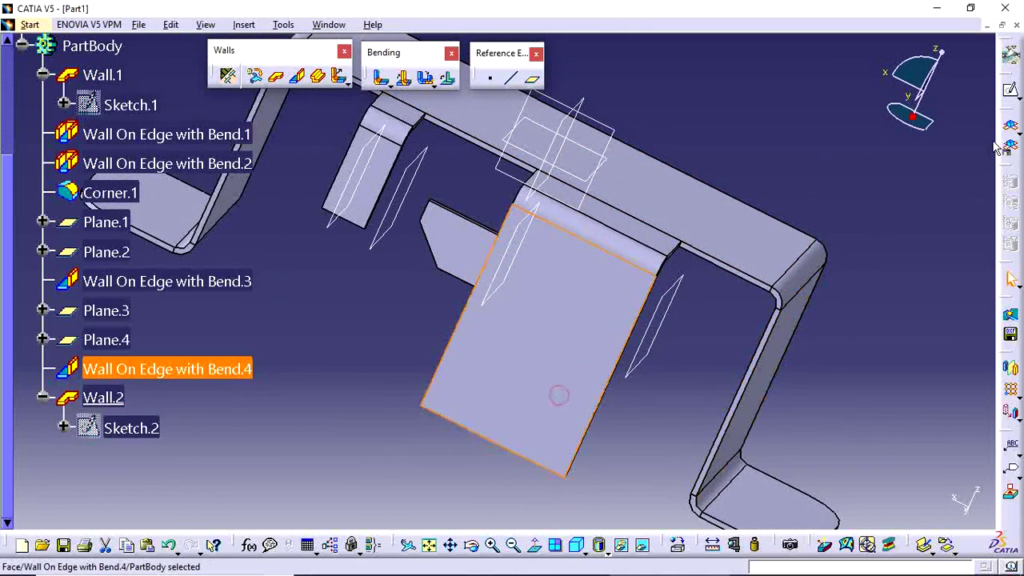
left_click(928, 395)
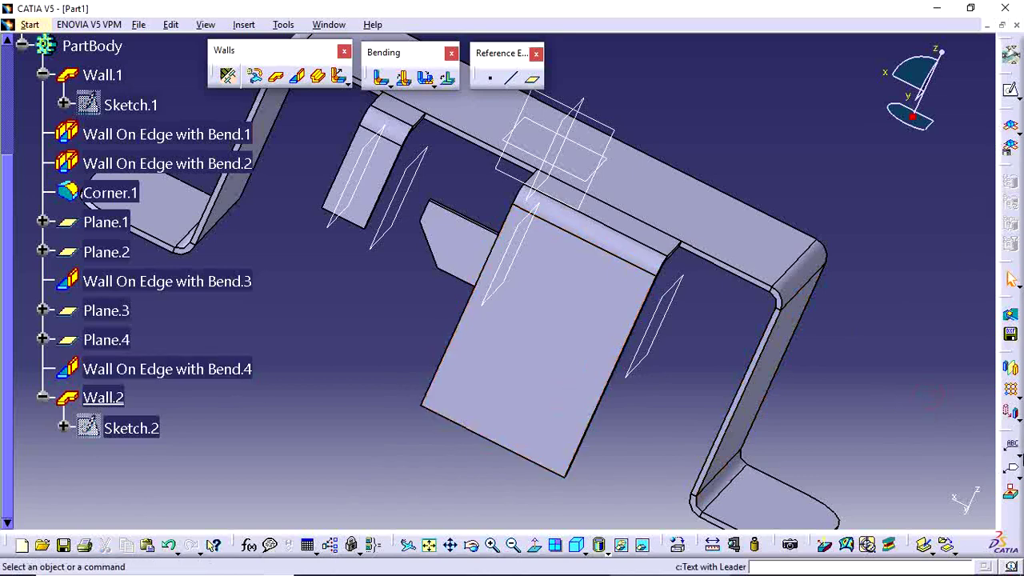
Show the Cutting/Stamping toolbar and move it beside the other toolbars
right_click(1009, 468)
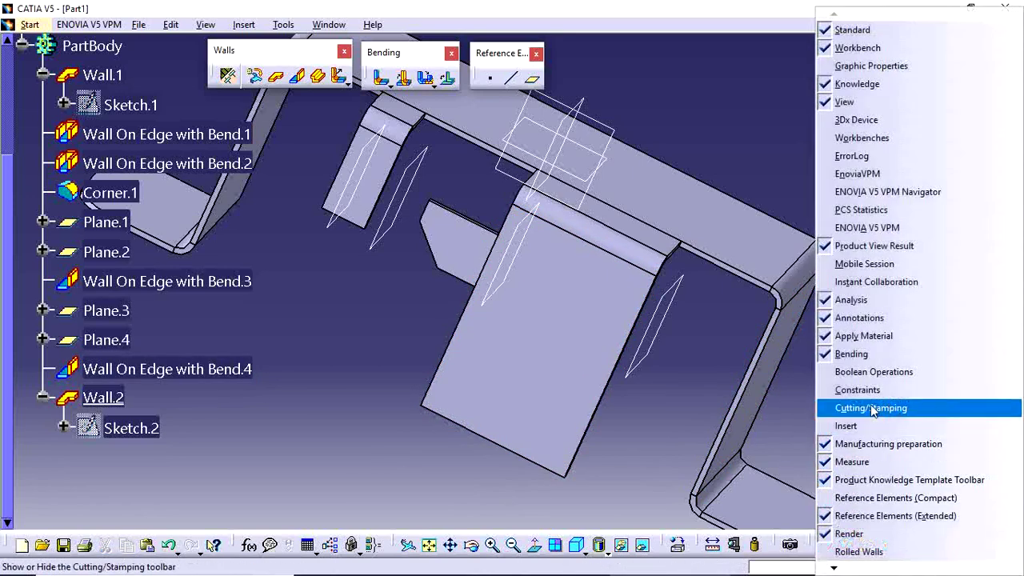
left_click(872, 410)
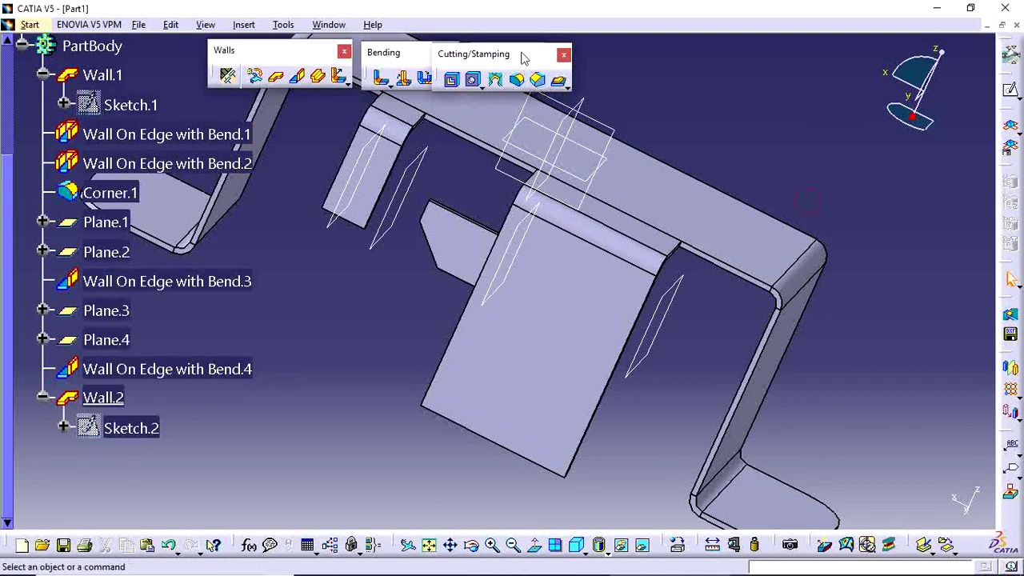
mouse_move(521, 57)
left_mouse_down()
mouse_move(616, 64)
mouse_move(602, 59)
left_mouse_up()
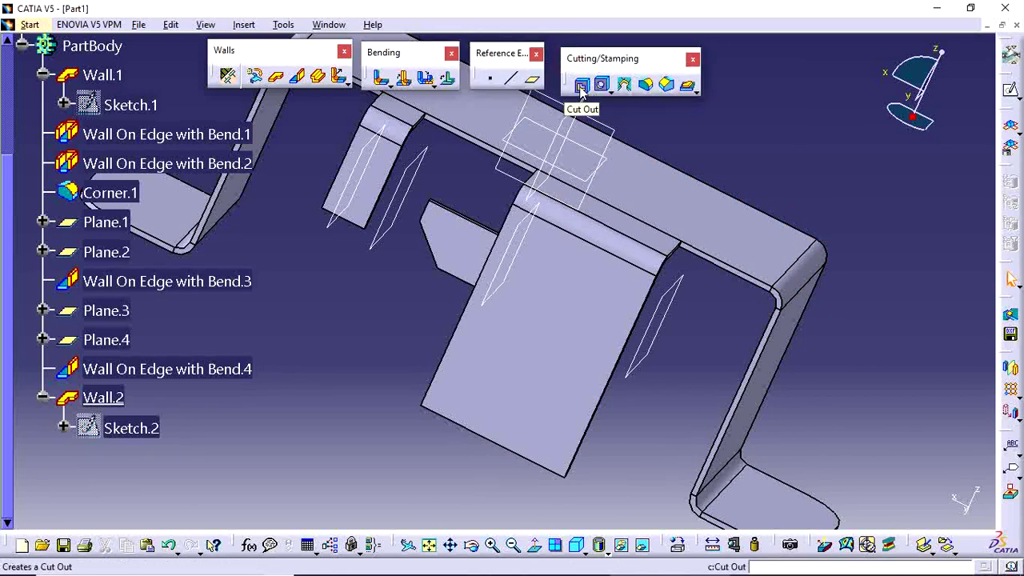
Begin Cut Out.1 and open Sketch.3 on the front wall face for its profile
left_click(581, 86)
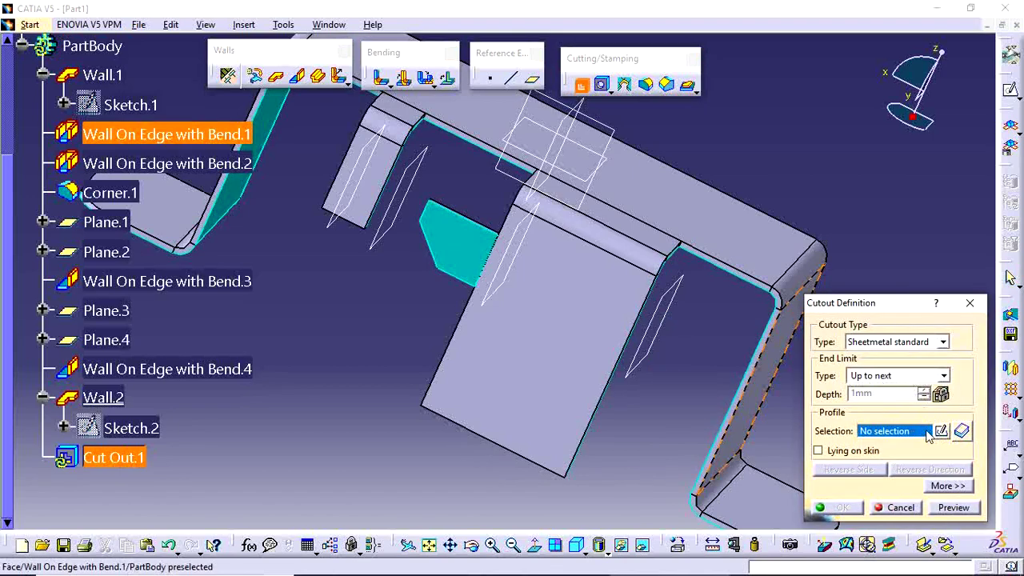
left_click(941, 431)
left_click(520, 378)
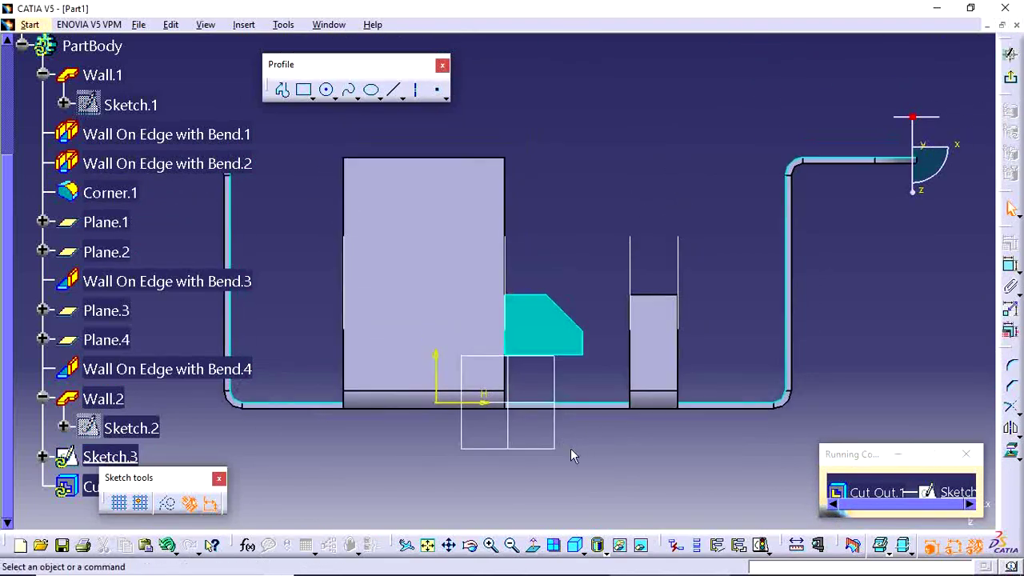
Draw the cutout rectangle on the front wall, reaching down to the tab
left_click(304, 90)
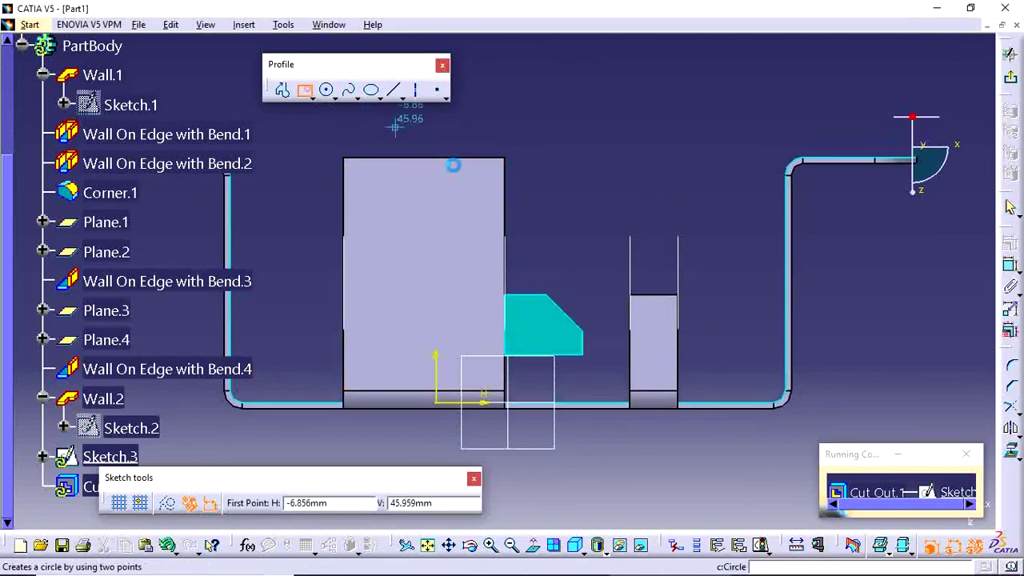
left_click(419, 129)
left_click(528, 284)
left_click(616, 221)
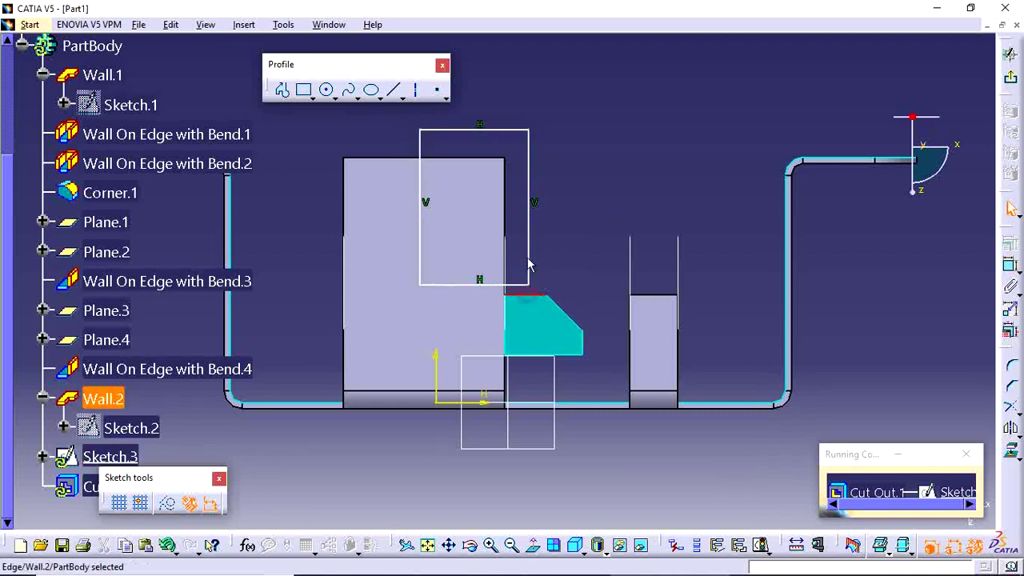
left_click(518, 285)
left_click(595, 242)
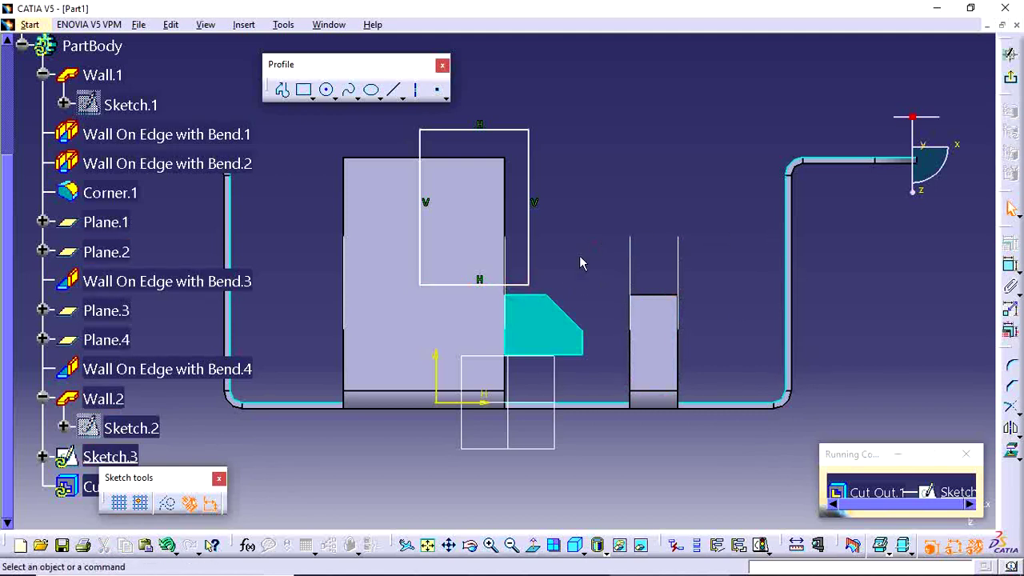
Make the rectangle's bottom coincident with the tab's top edge and its right side with the wall edge
left_click(523, 296)
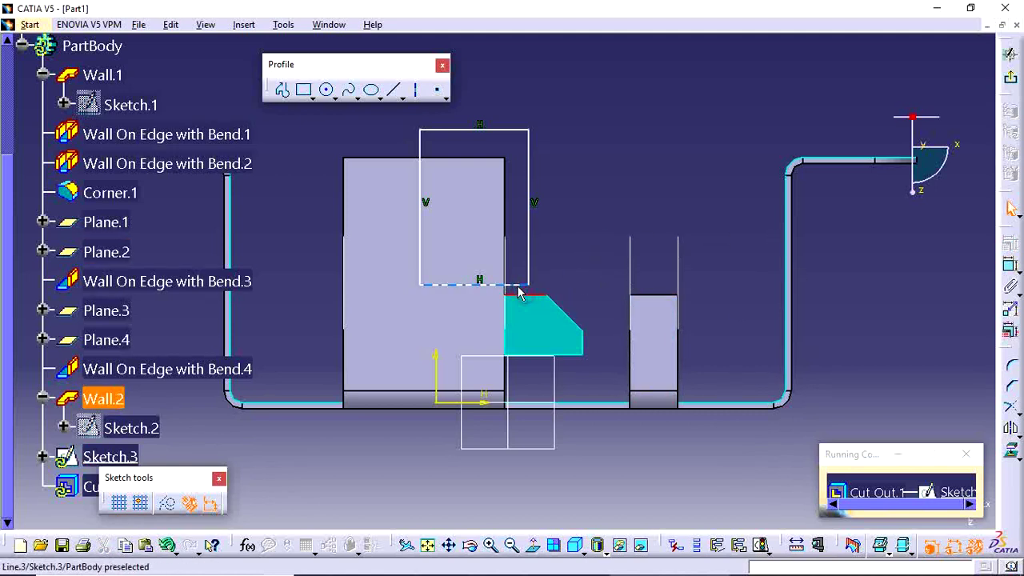
left_click(518, 284, "ctrl")
left_click(1010, 245)
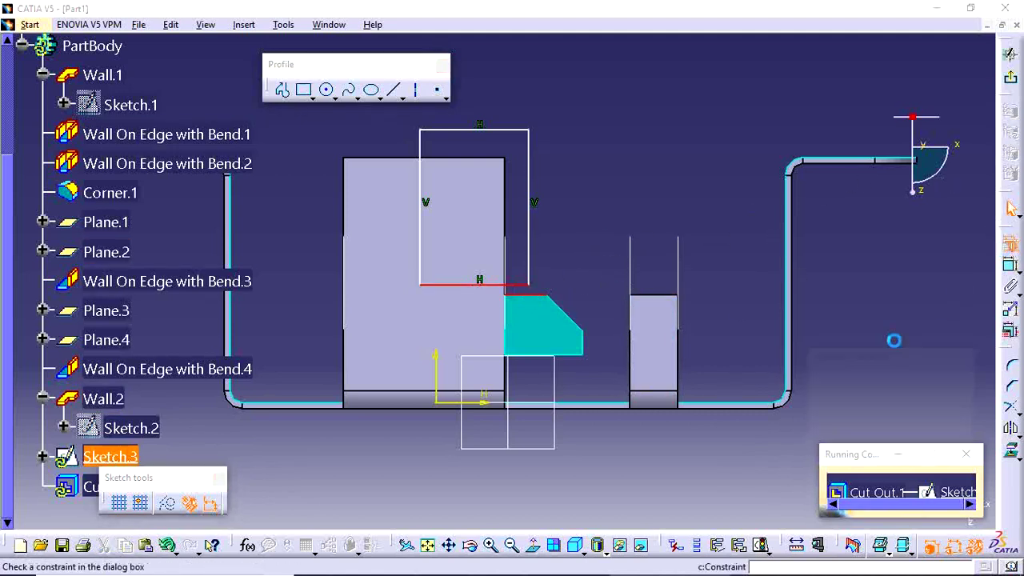
left_click(914, 398)
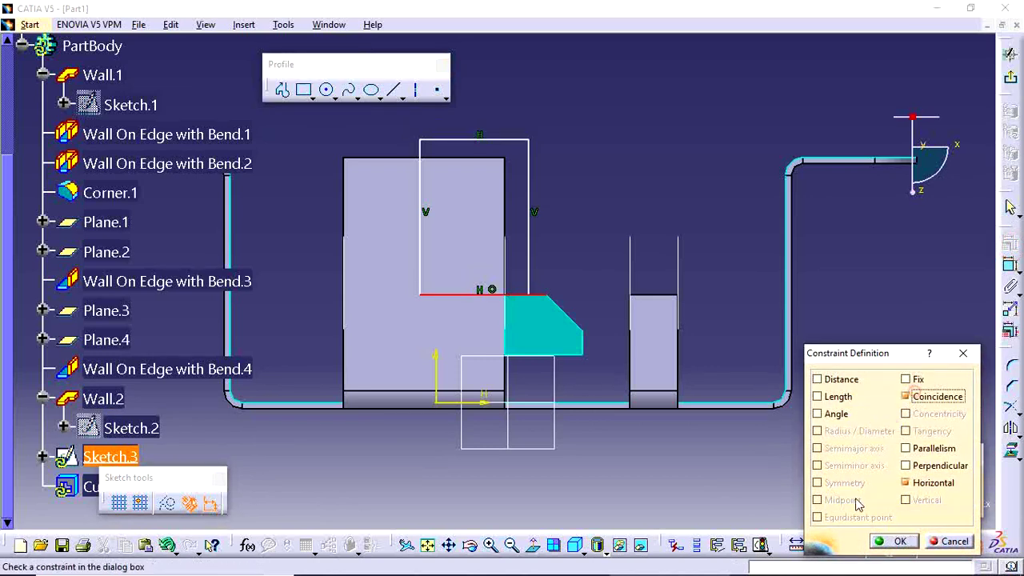
left_click(894, 542)
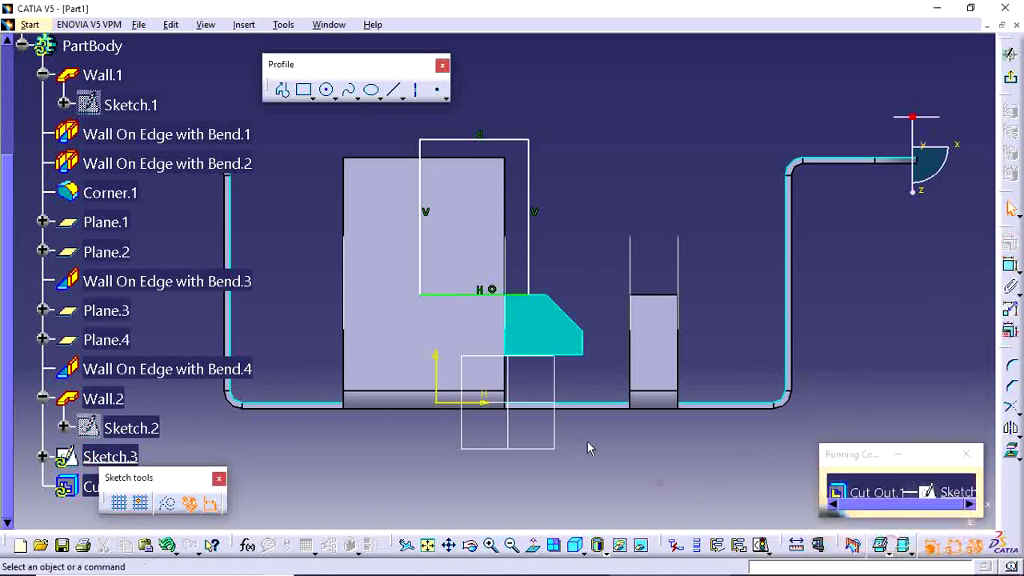
left_click(527, 200)
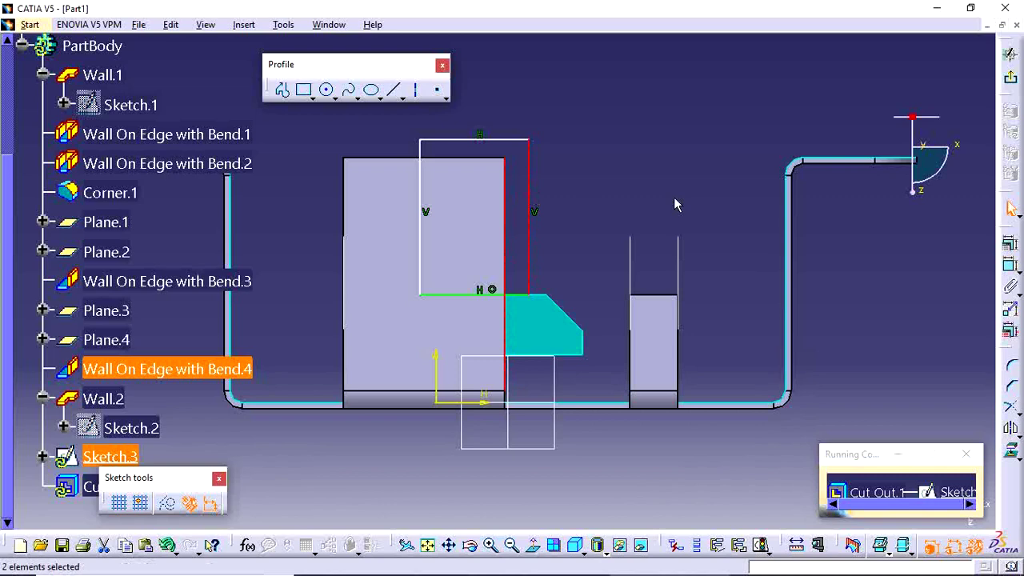
left_click(1010, 244)
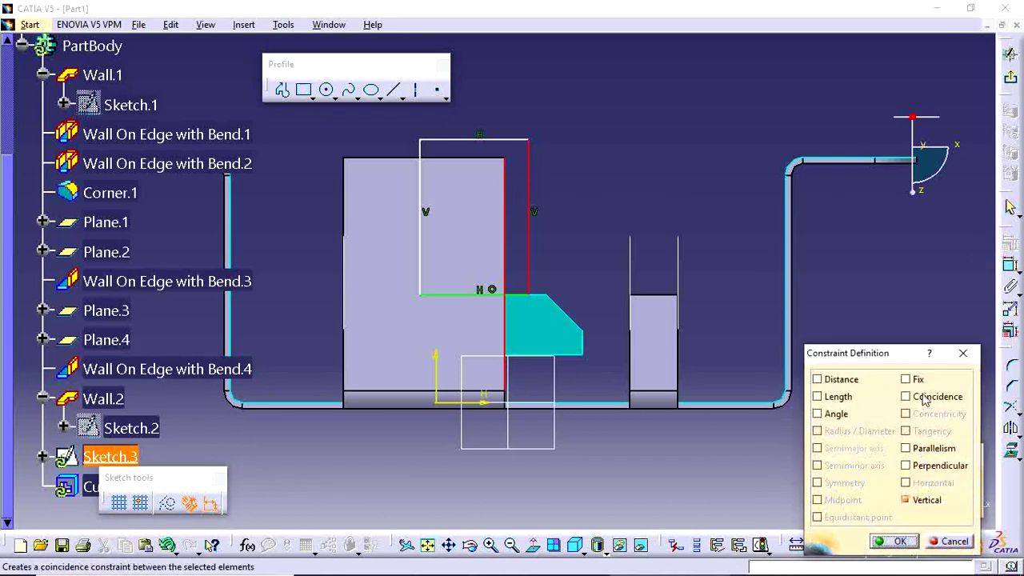
left_click(908, 397)
left_click(894, 541)
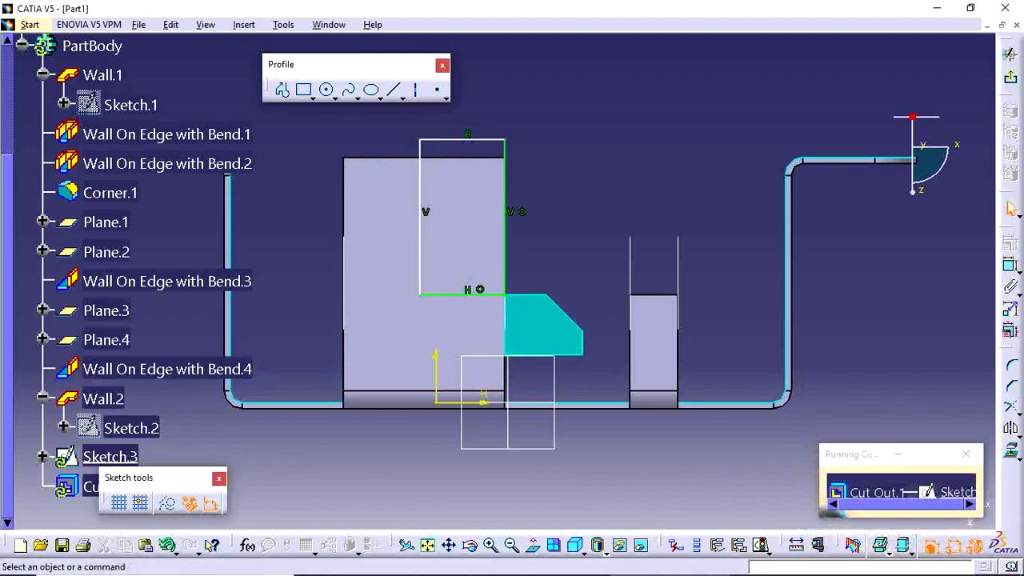
left_click(560, 561)
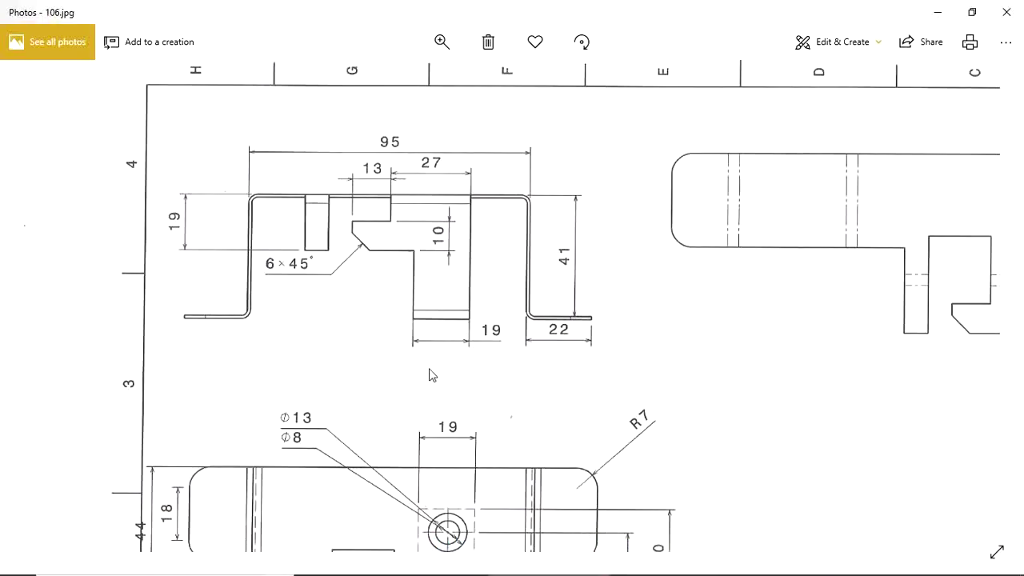
Pan the drawing to show its lower view, then return to the CATIA sketch
left_click_drag(428, 370, 462, 268)
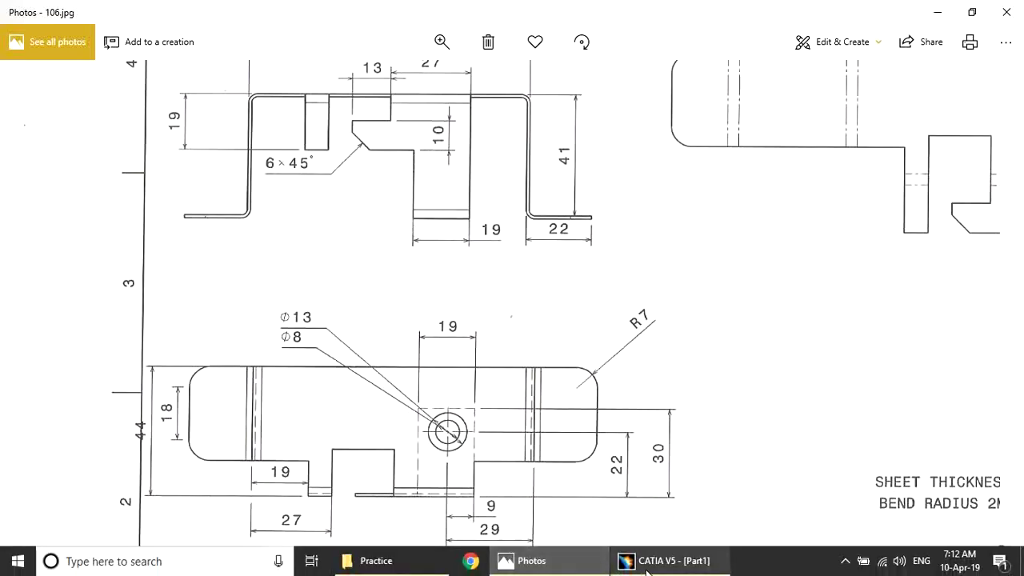
left_click(644, 560)
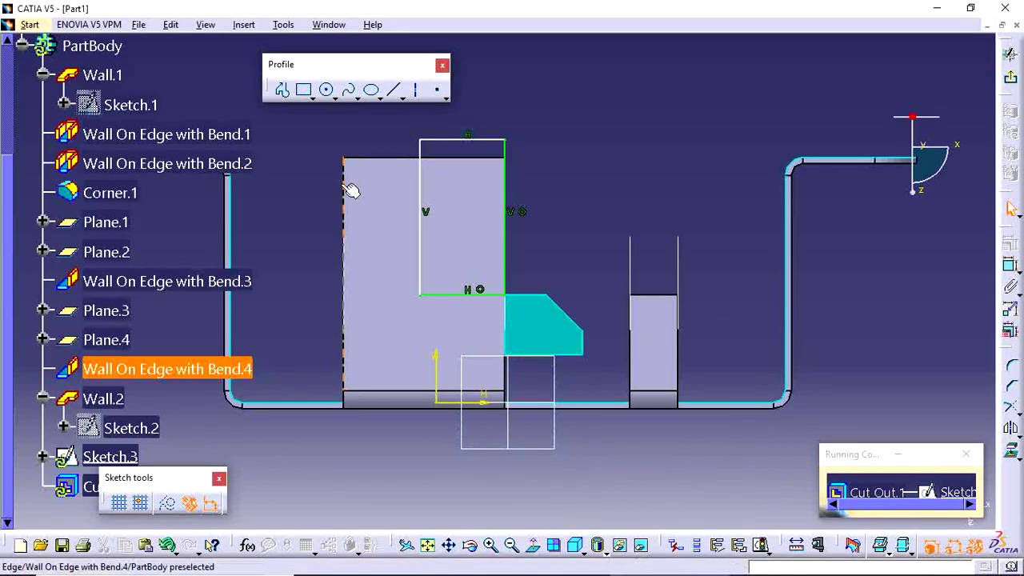
Dimension the rectangle's left side 19 mm from the wall's left edge
left_click(346, 184)
left_click(422, 210, "ctrl")
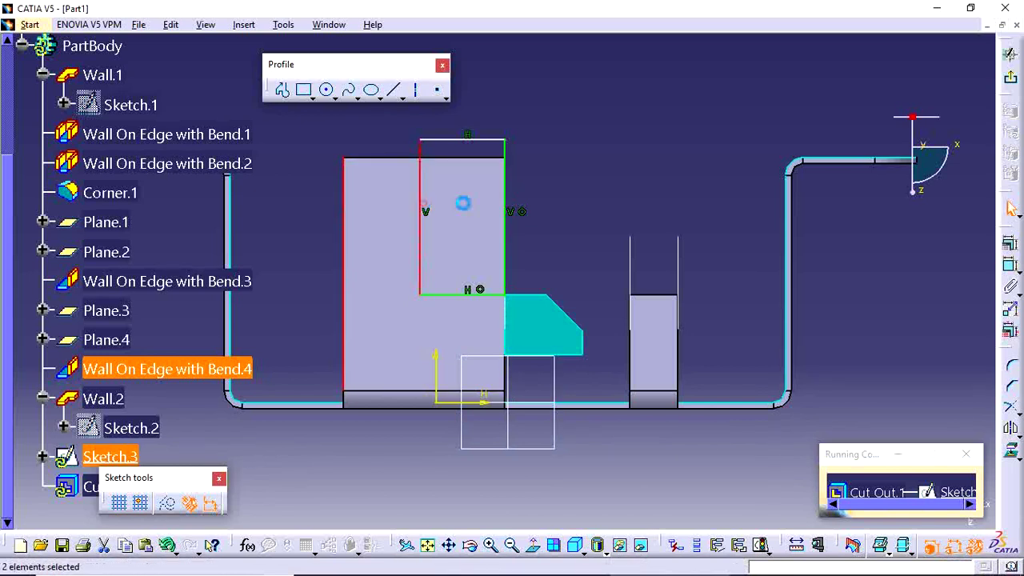
left_click(1011, 268)
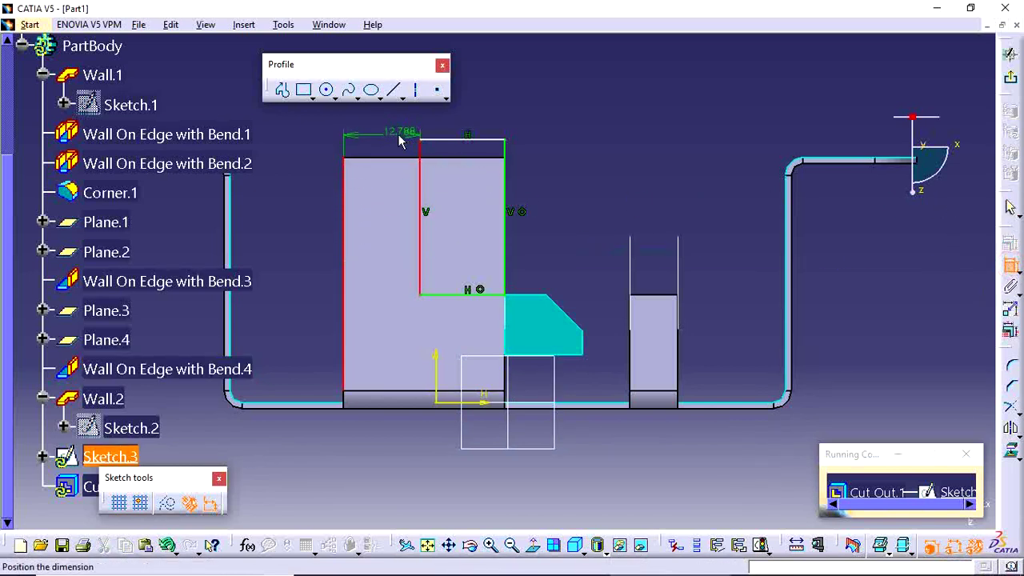
double_click(403, 138)
type("19")
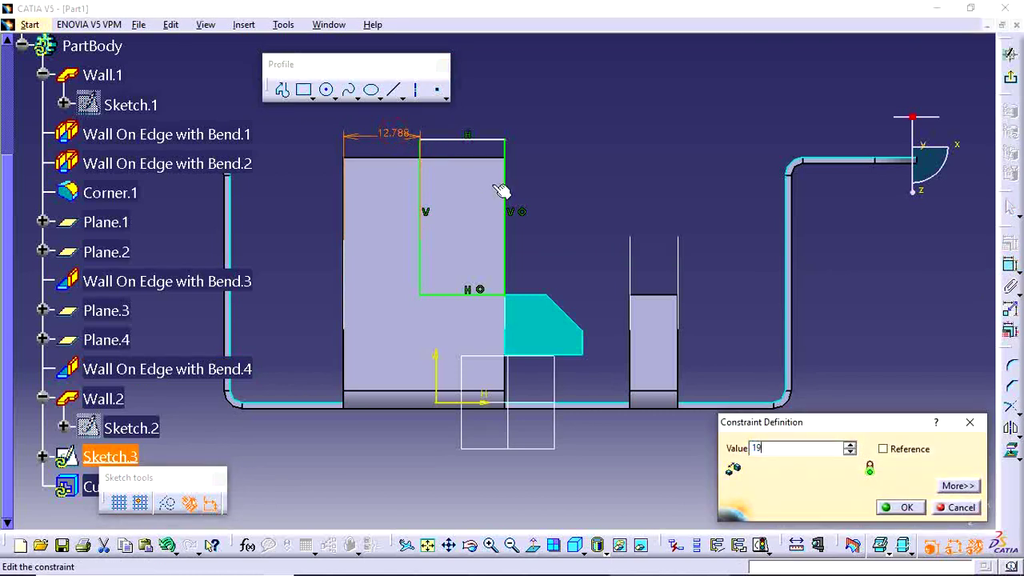
key("Return")
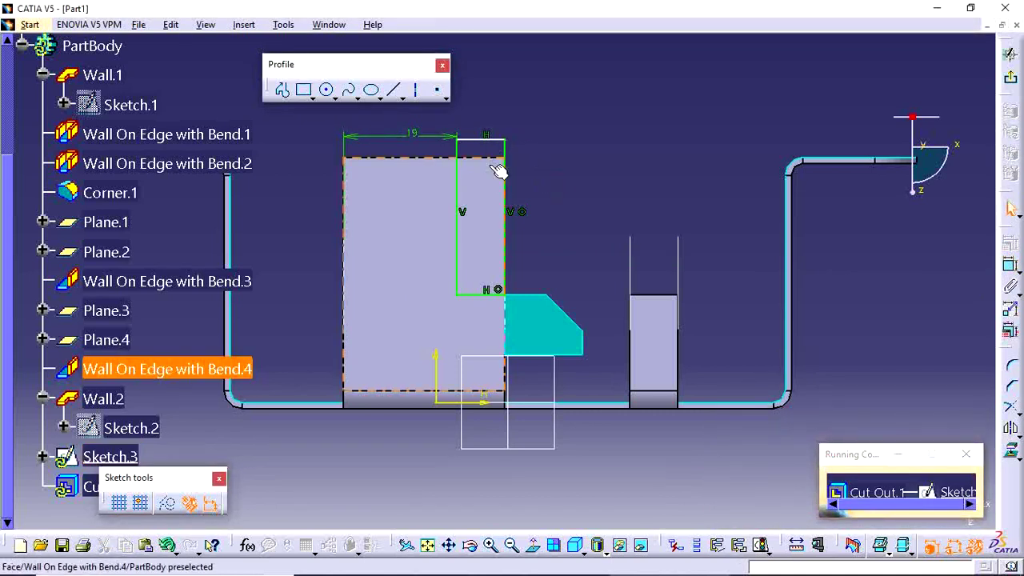
Make the rectangle's top edge coincident with the wall's top edge and exit the sketch
left_click(495, 159)
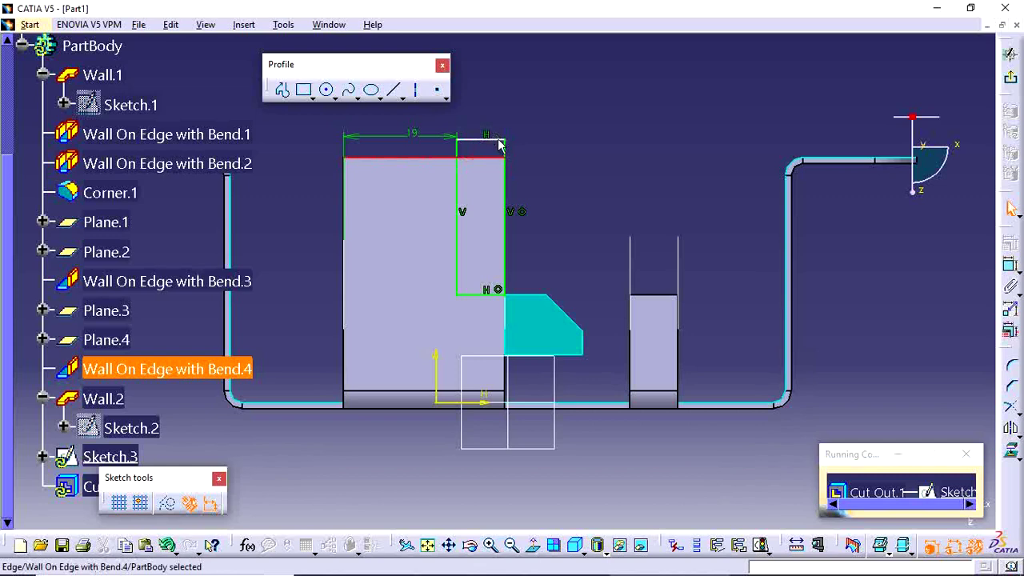
left_click(498, 141, "ctrl")
left_click(1010, 208)
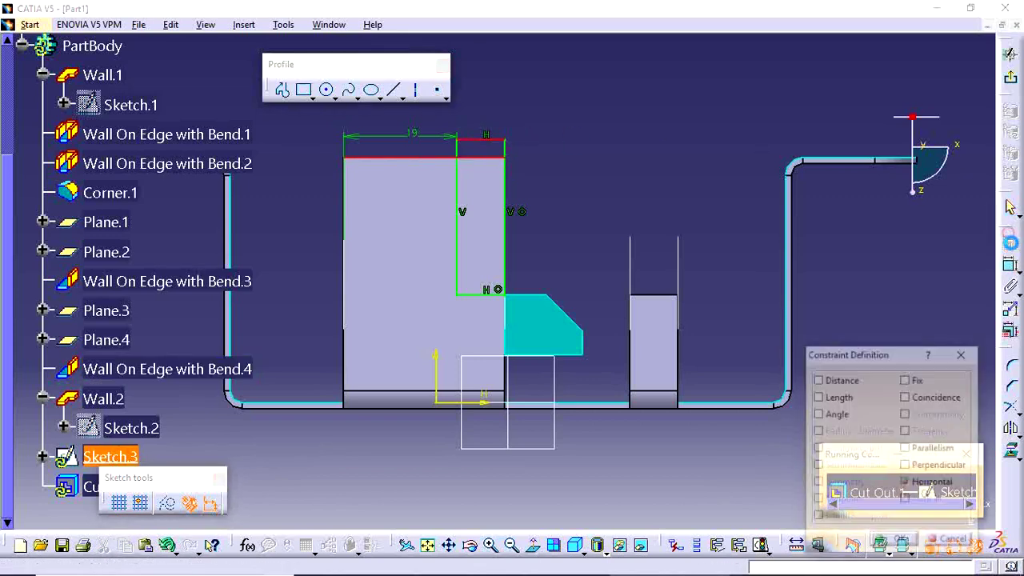
left_click(930, 400)
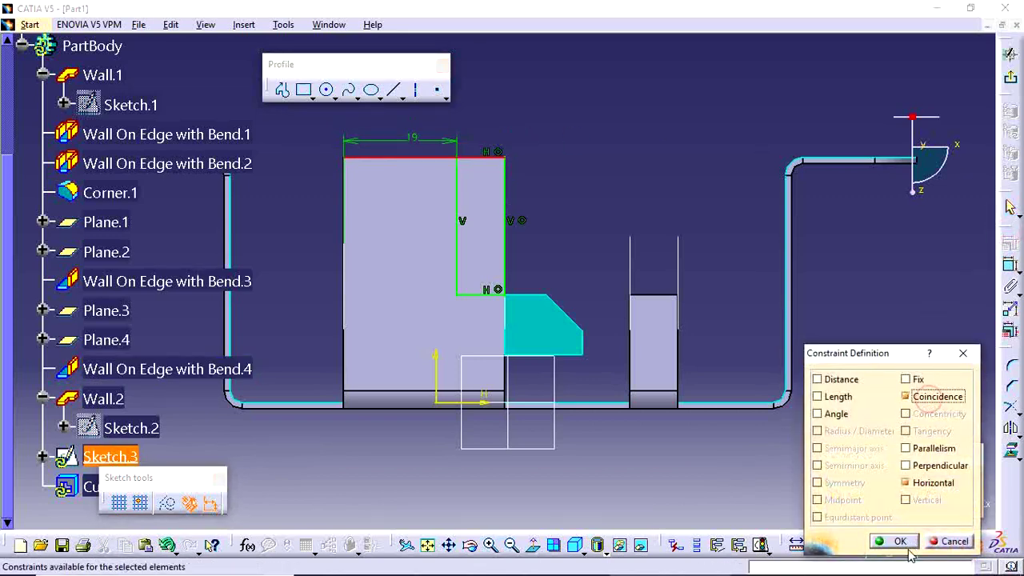
left_click(894, 542)
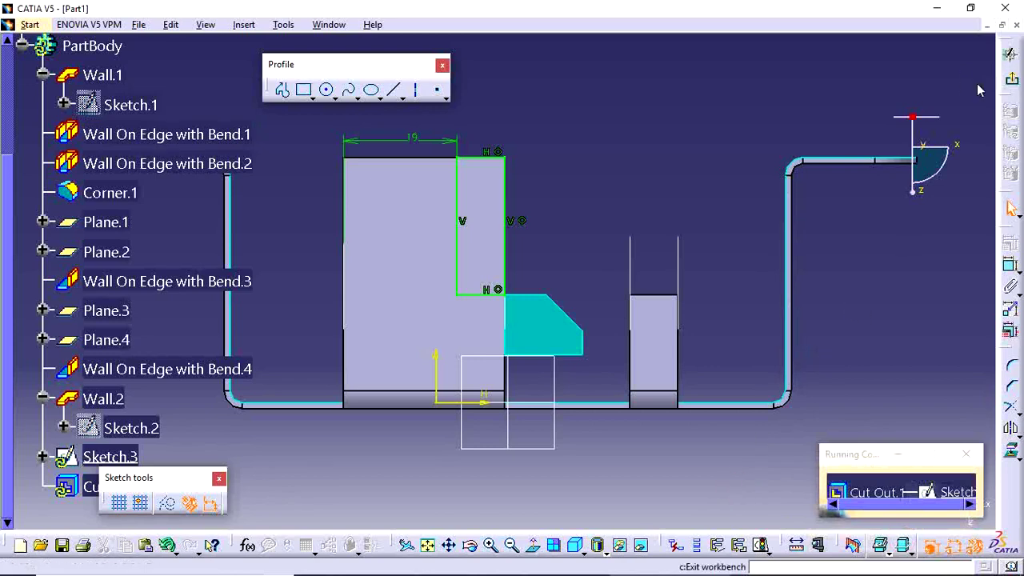
left_click(1010, 53)
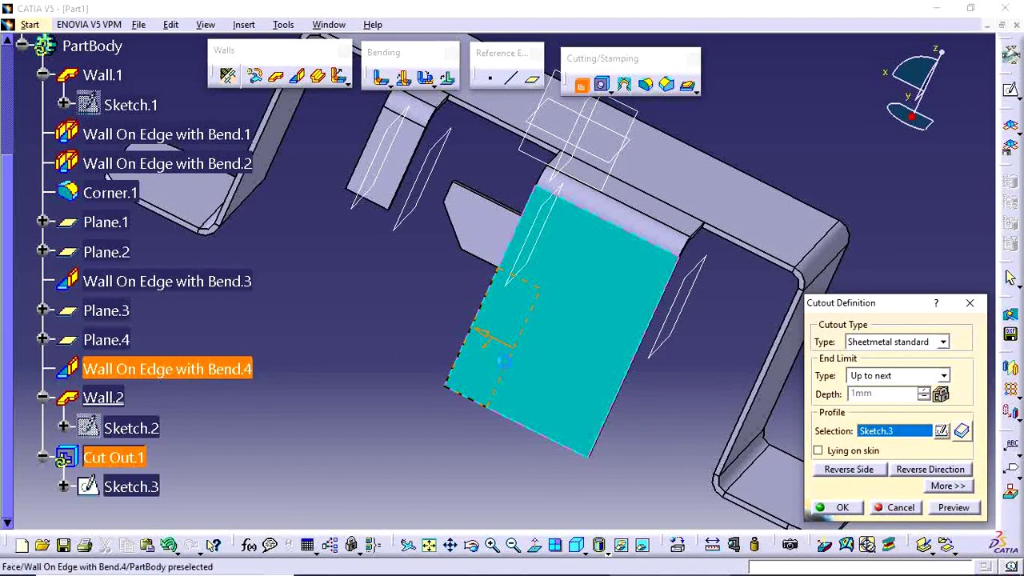
Preview and create Cut Out.1 through the front wall
left_click(953, 509)
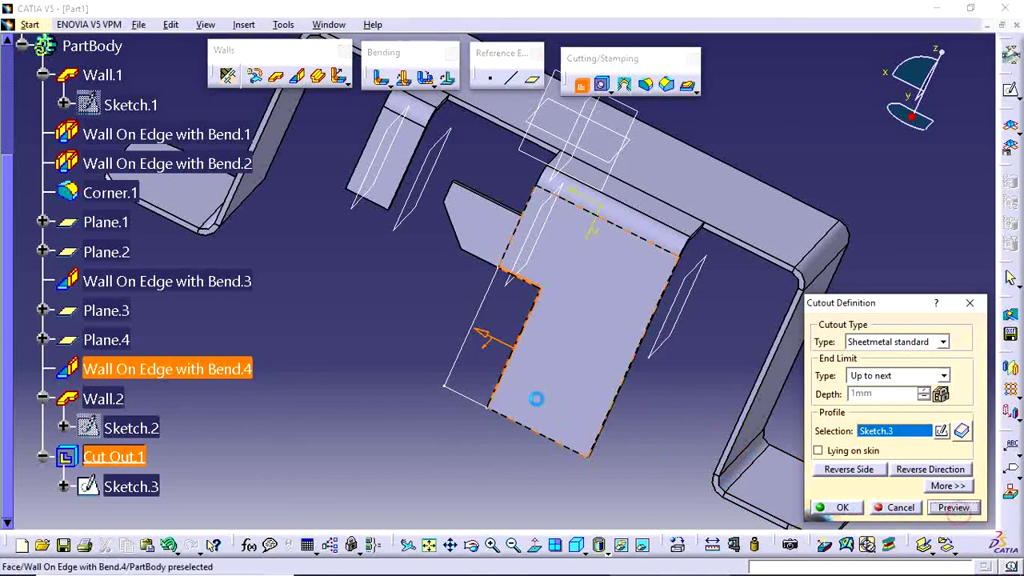
middle_click_drag(535, 397, 877, 464)
left_click(864, 512)
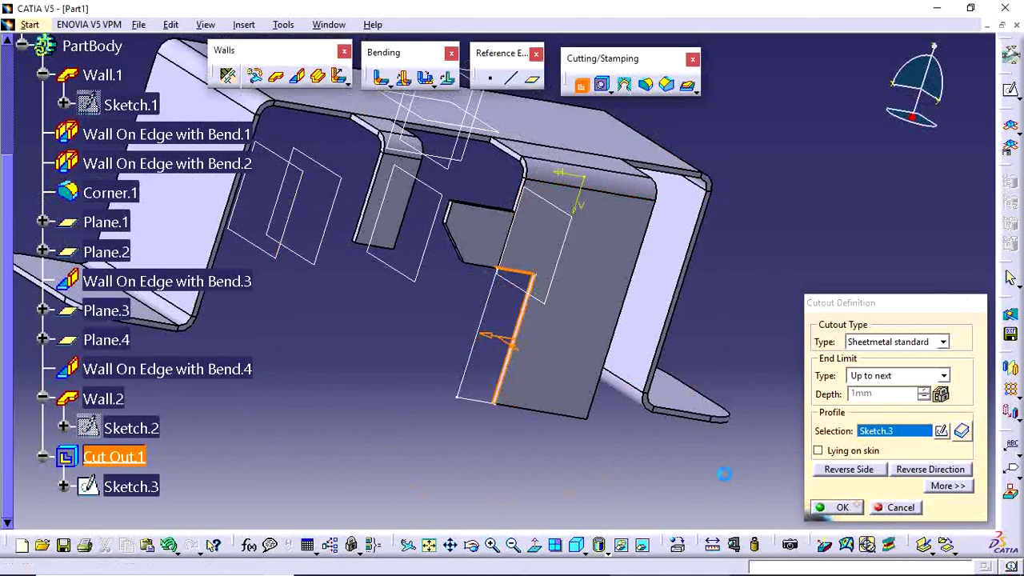
Rotate the part to check the cut, then bring drawing 106.jpg back up
mouse_move(851, 498)
middle_mouse_down()
mouse_move(722, 397)
mouse_move(524, 442)
middle_mouse_up()
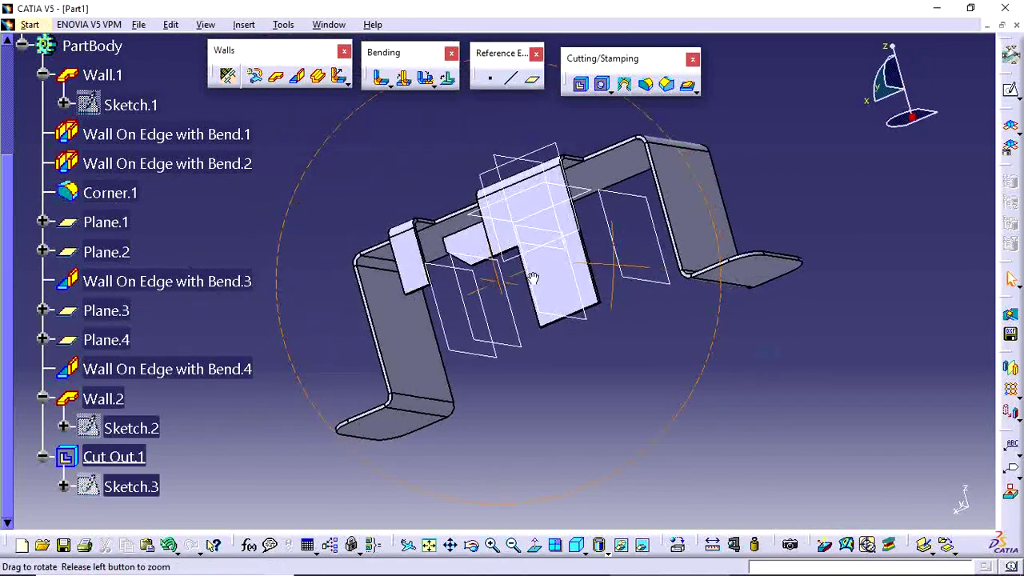
middle_click_drag(596, 420, 651, 422)
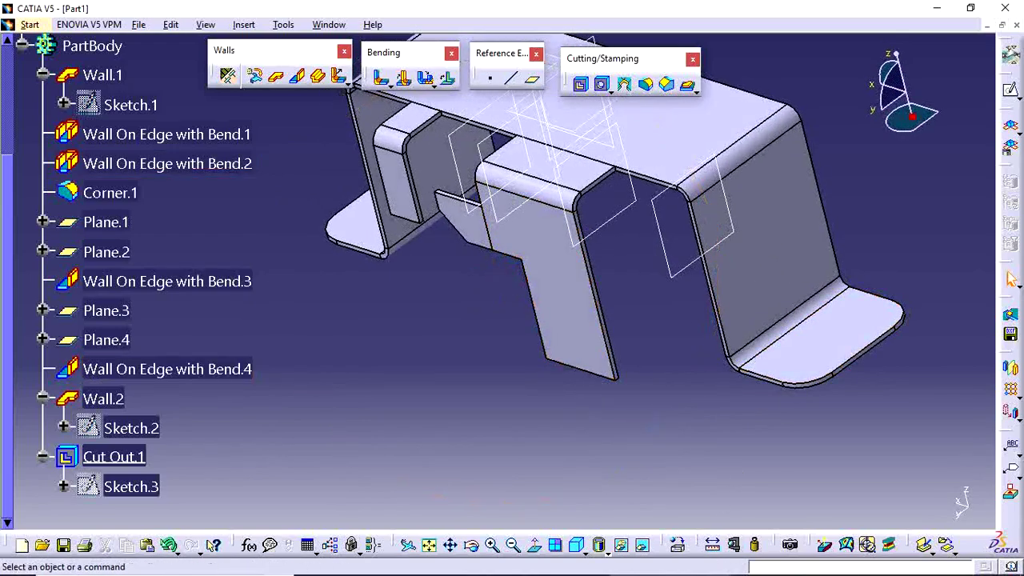
left_click(595, 562)
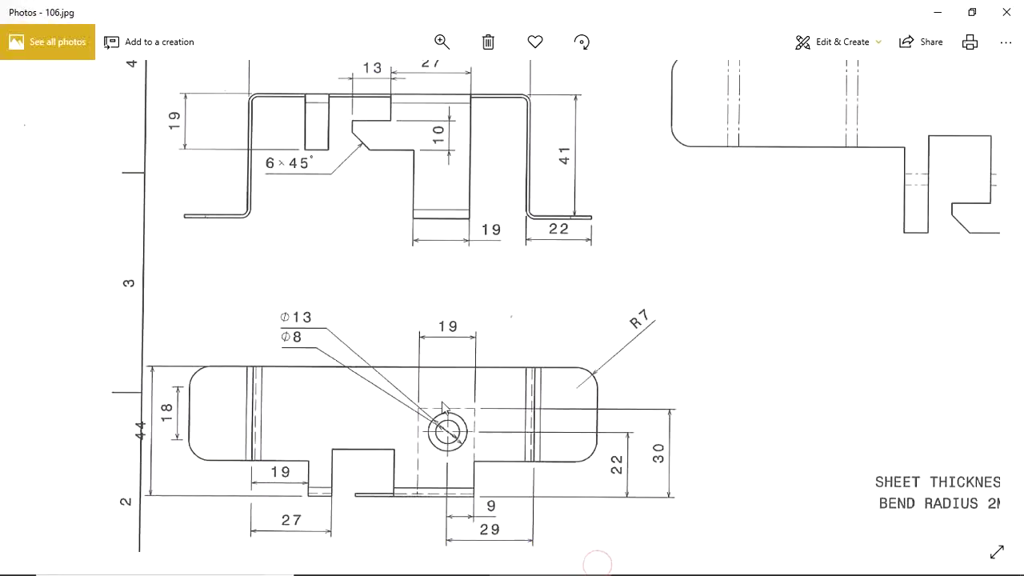
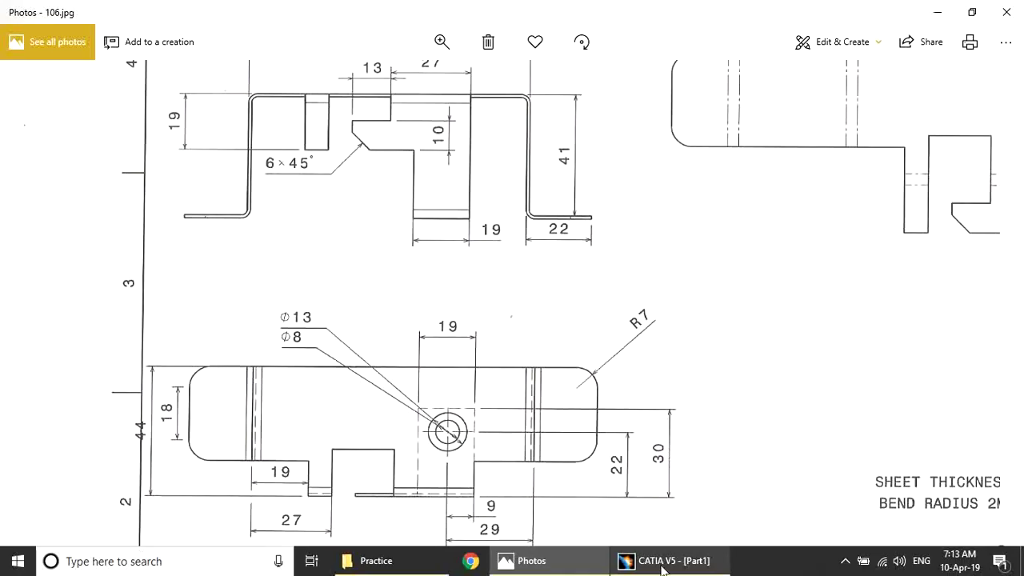
Orbit the bracket to locate the tab's lower edge for the new wall
left_click(661, 560)
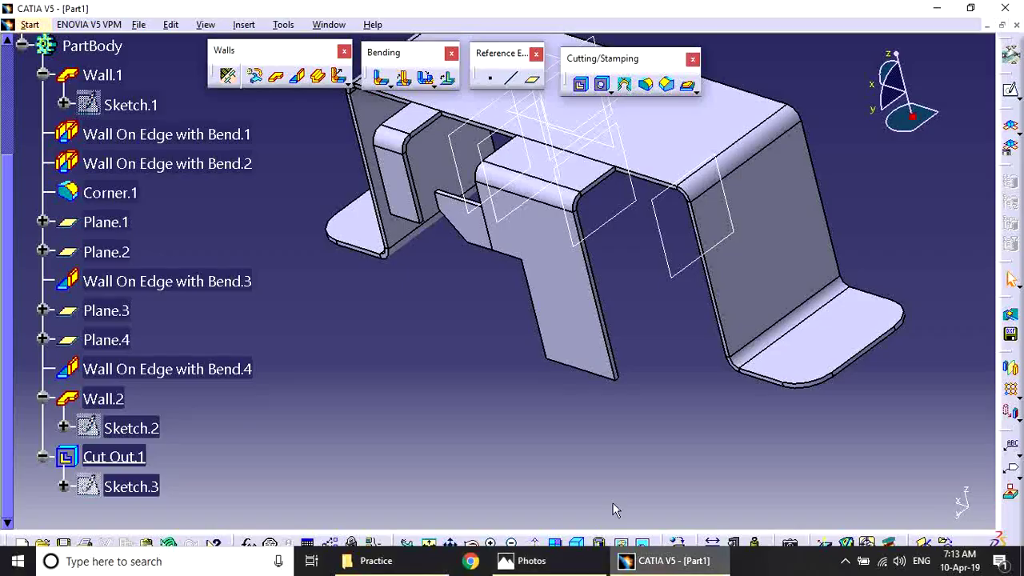
left_click(584, 368)
left_click(544, 435)
middle_click_drag(680, 419, 446, 377)
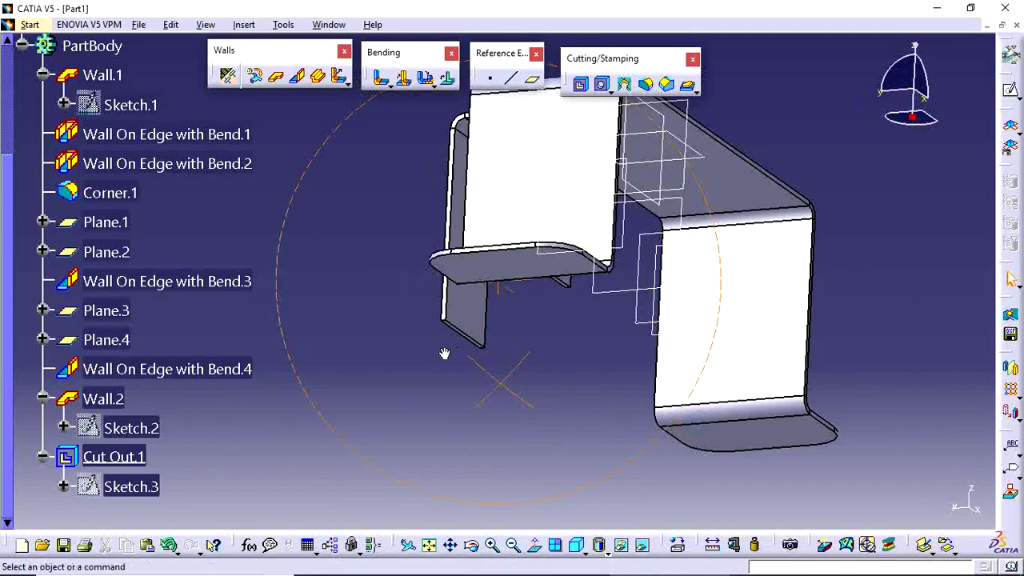
left_click(448, 354)
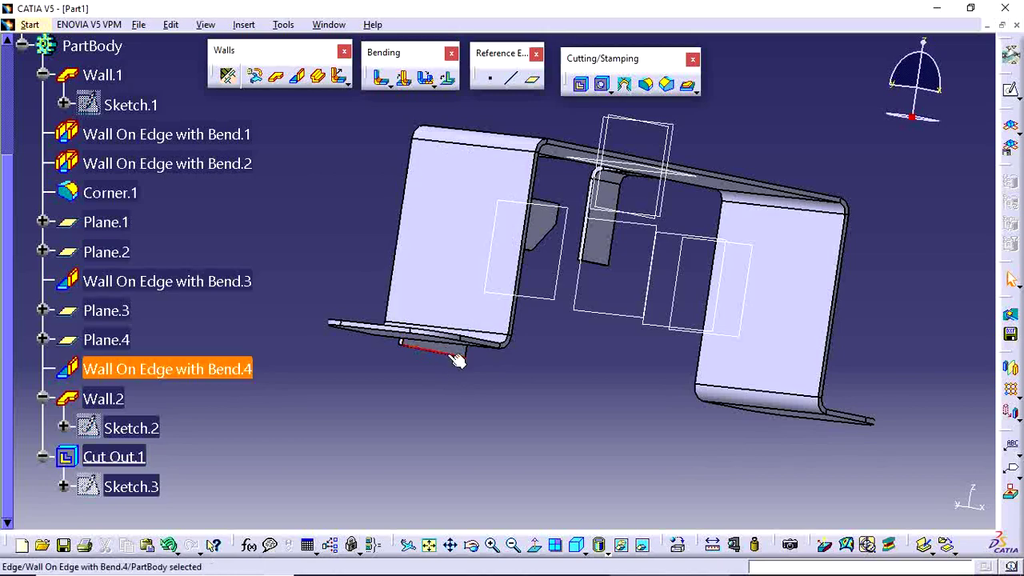
mouse_move(564, 402)
middle_mouse_down()
mouse_move(518, 419)
mouse_move(390, 334)
middle_mouse_up()
left_click(396, 312)
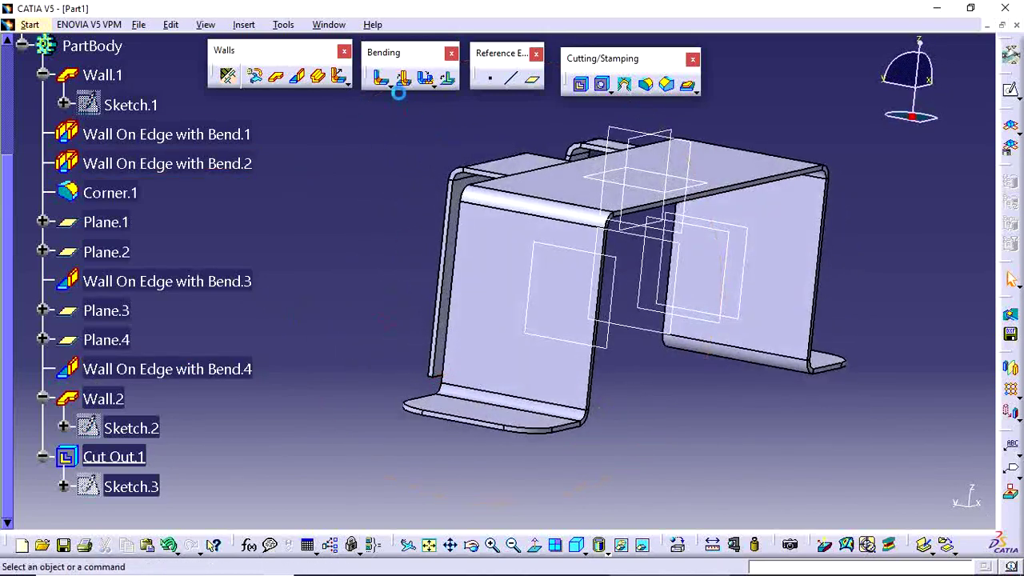
Start a Wall On Edge on the tab's lower edge with No Clearance and inverted material side
left_click(297, 77)
middle_click_drag(629, 339, 468, 218)
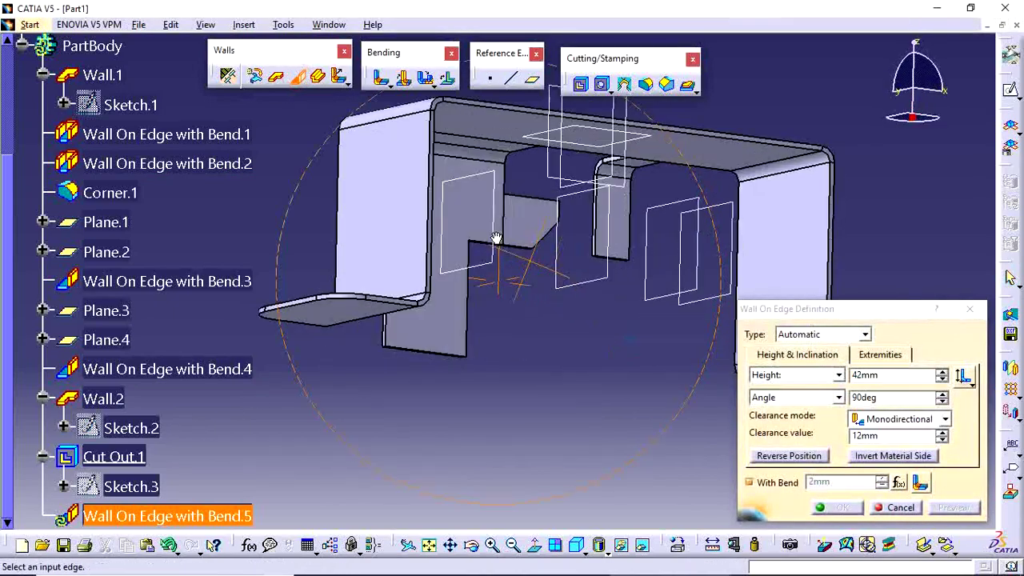
left_click(424, 350)
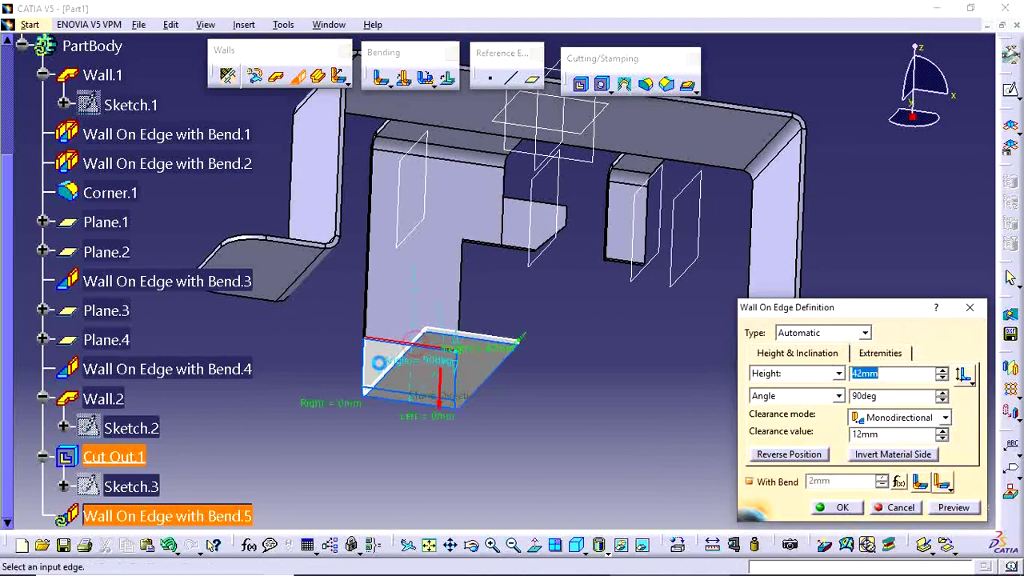
middle_click_drag(422, 384, 615, 424)
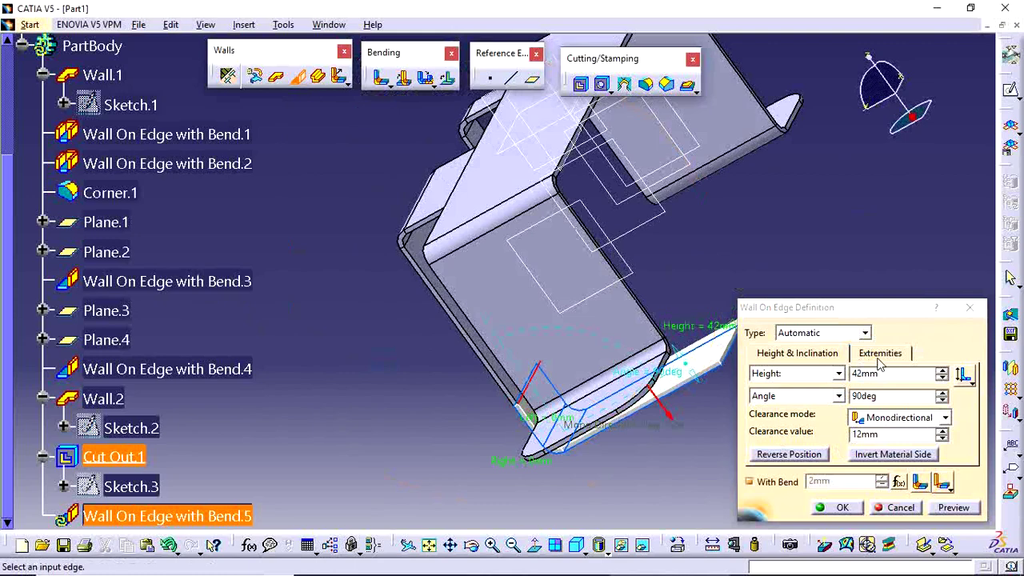
left_click(898, 417)
left_click(894, 436)
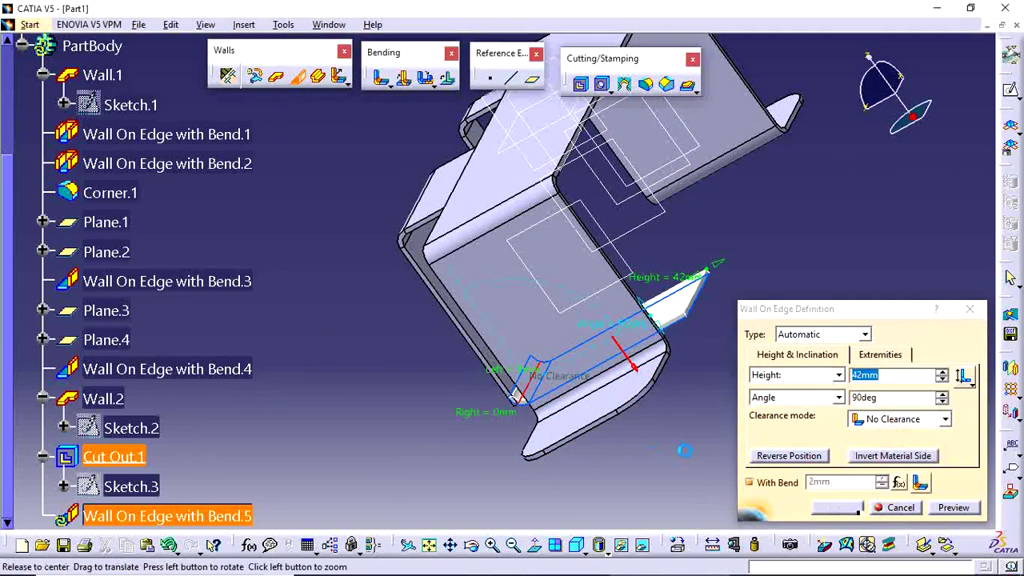
mouse_move(608, 384)
middle_mouse_down()
mouse_move(646, 394)
mouse_move(656, 305)
middle_mouse_up()
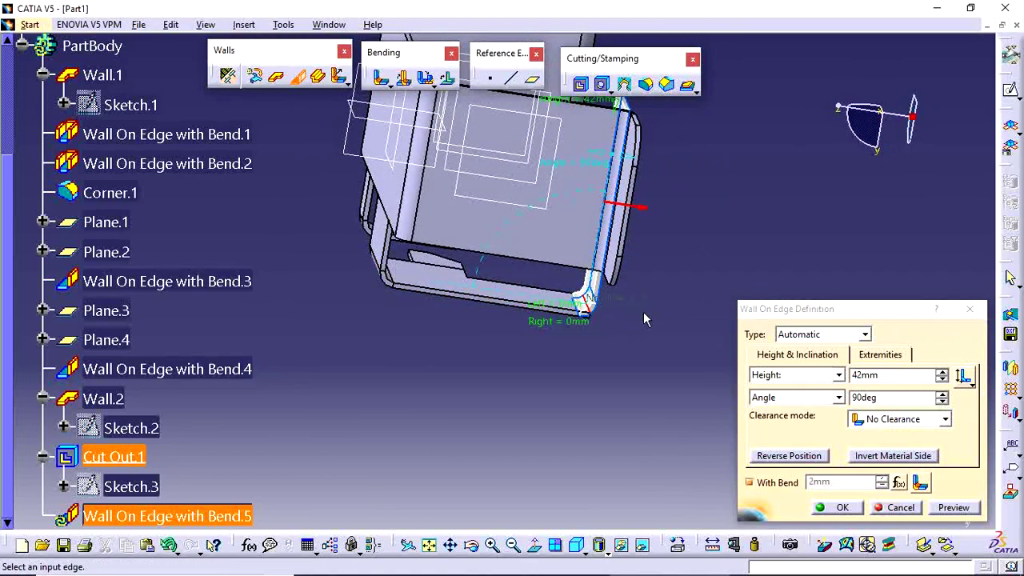
middle_click_drag(643, 318, 586, 320)
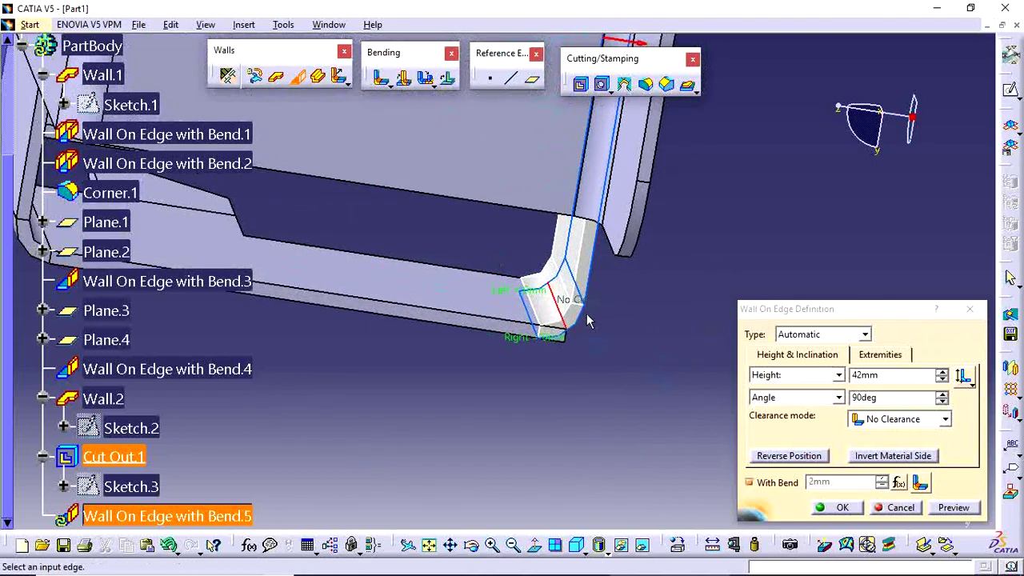
left_click(917, 456)
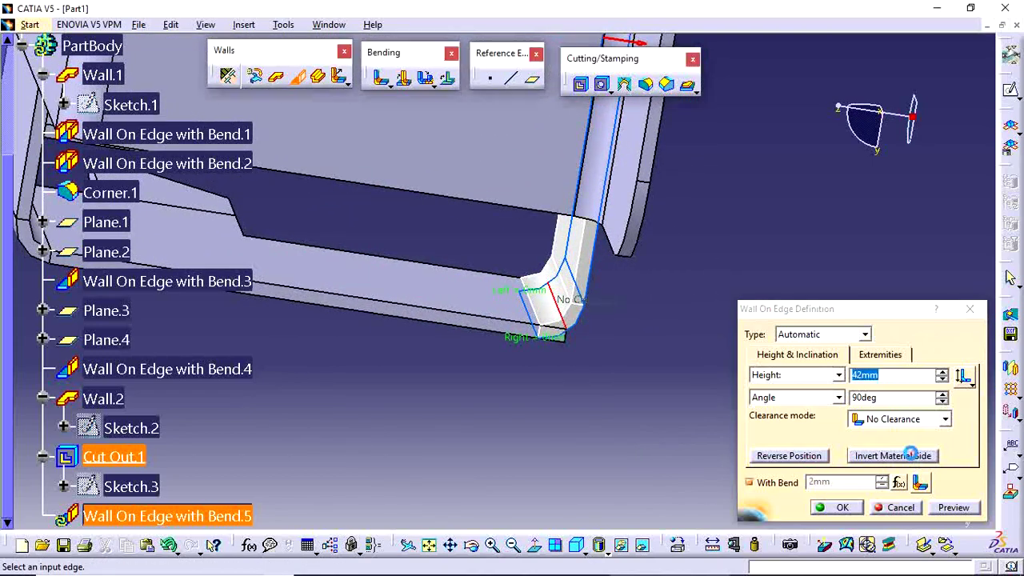
left_click(953, 507)
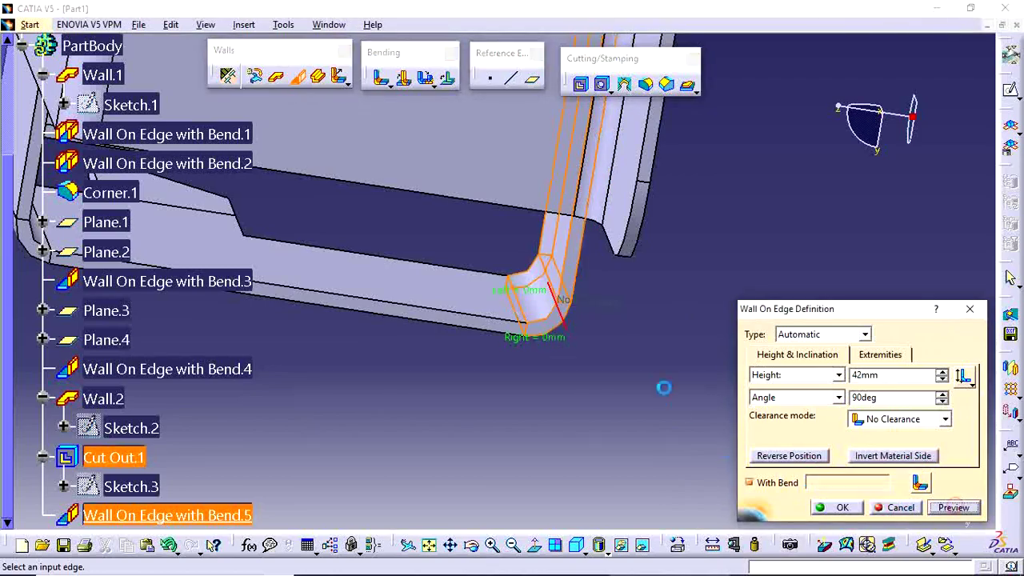
mouse_move(663, 389)
middle_mouse_down()
mouse_move(551, 332)
mouse_move(434, 227)
middle_mouse_up()
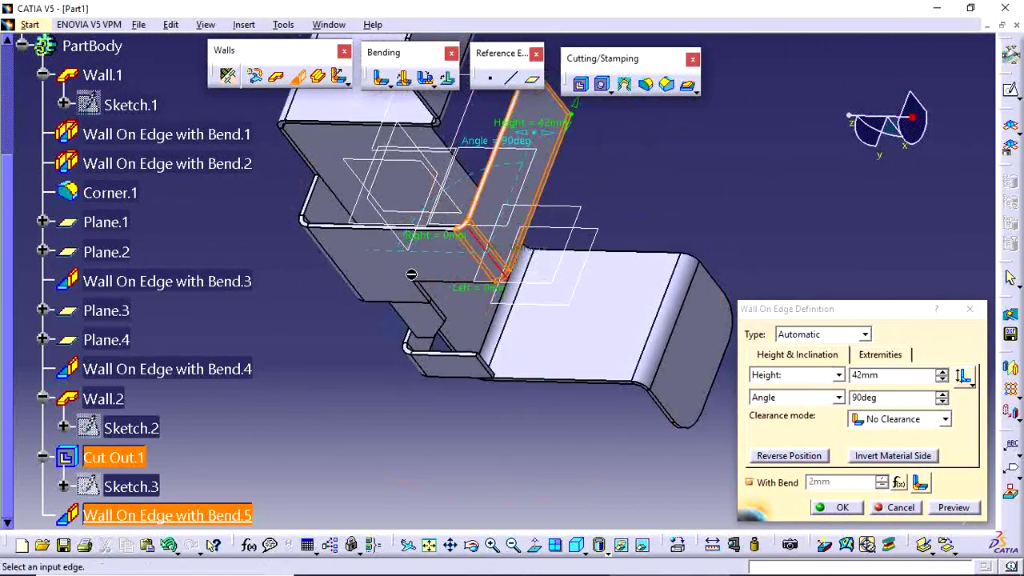
mouse_move(546, 253)
middle_mouse_down()
mouse_move(485, 360)
mouse_move(502, 189)
middle_mouse_up()
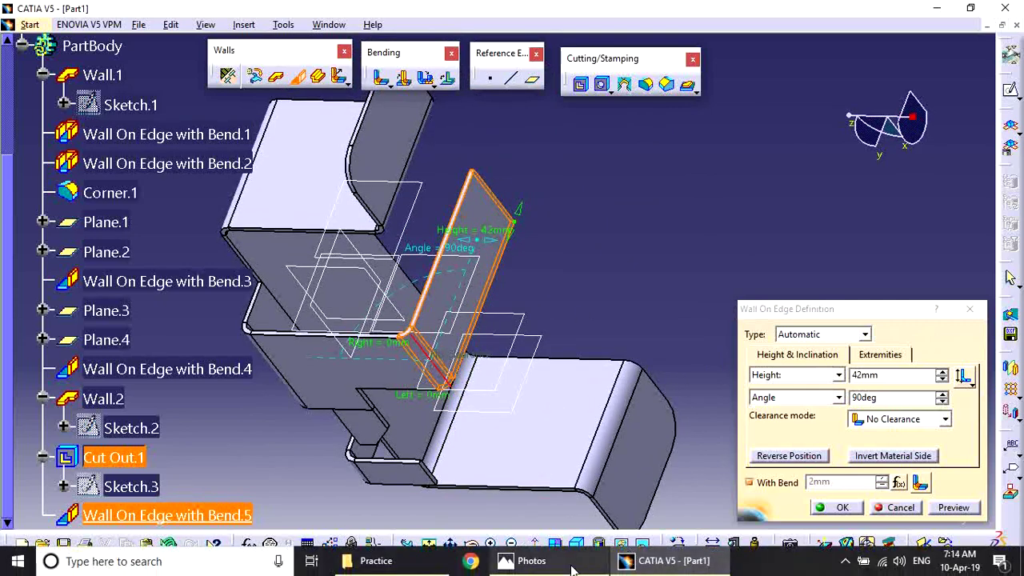
Check the drawing, then set the wall height to 30 mm and confirm the flange
left_click(531, 560)
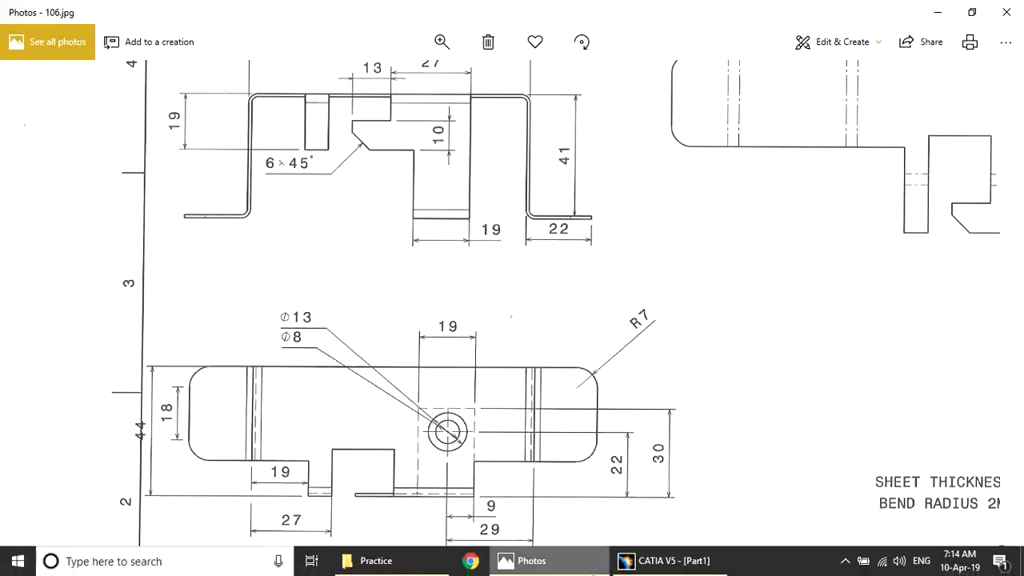
left_click(658, 560)
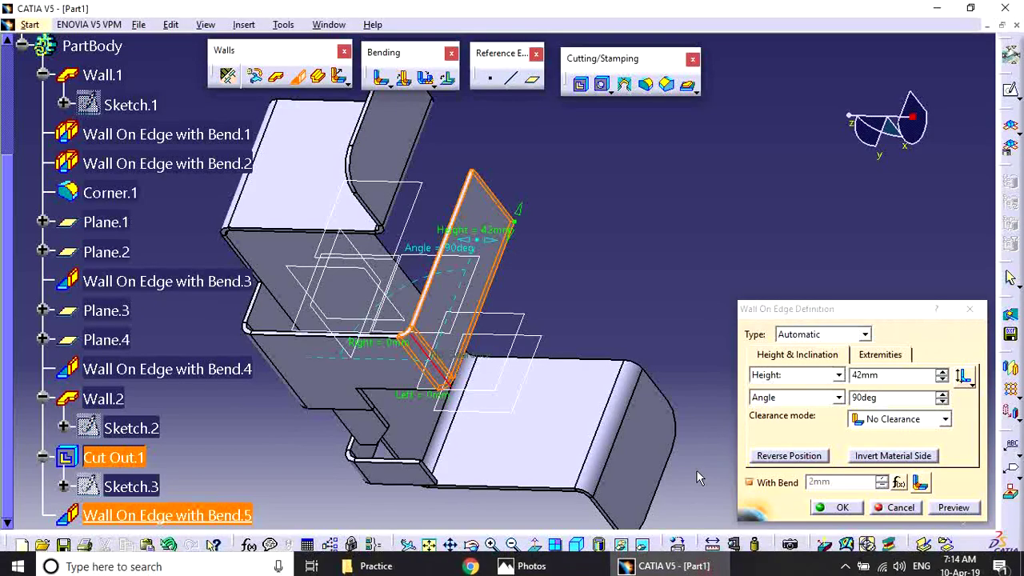
left_click(895, 376)
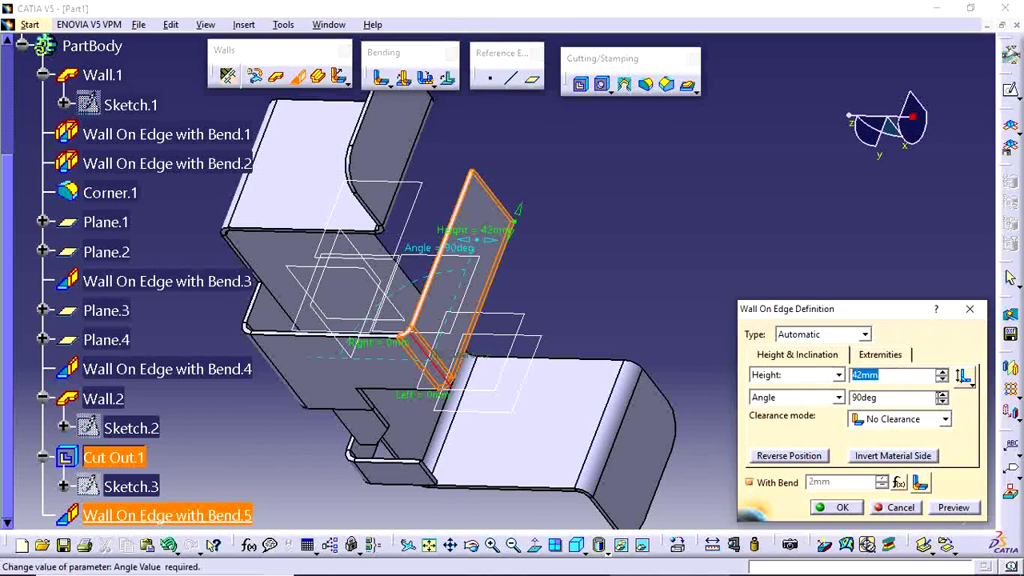
type("30")
left_click(967, 376)
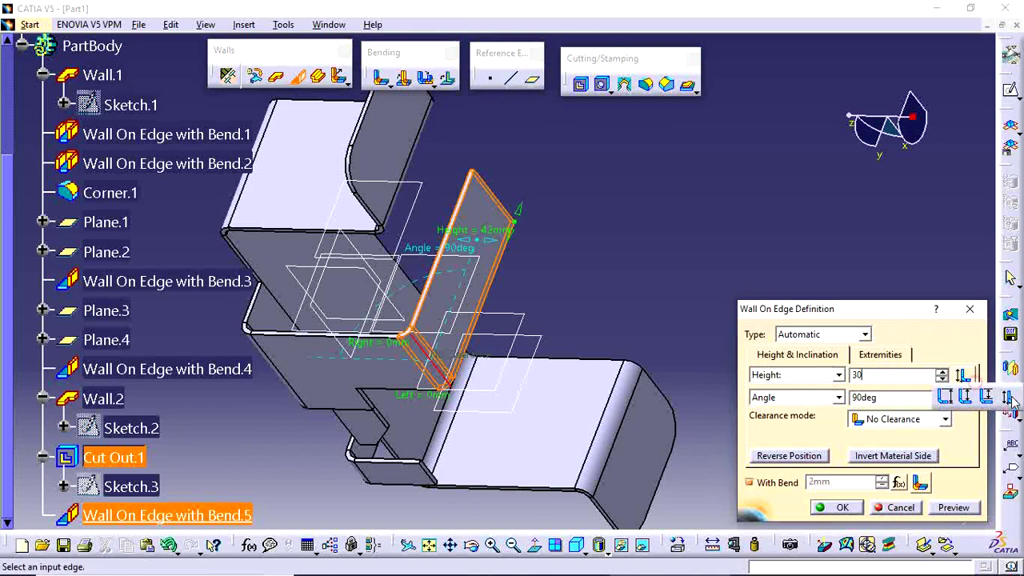
left_click(1008, 397)
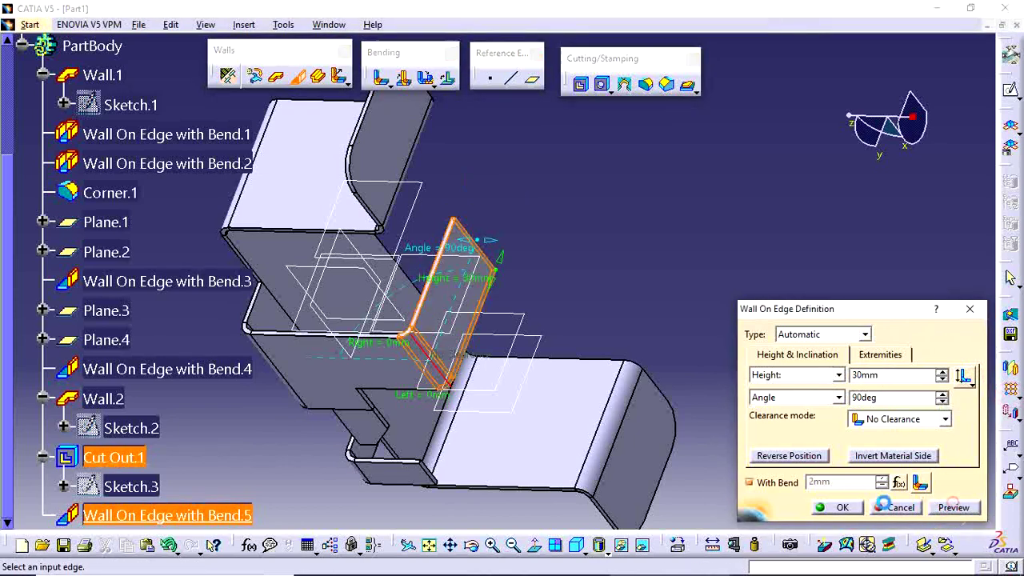
left_click(953, 507)
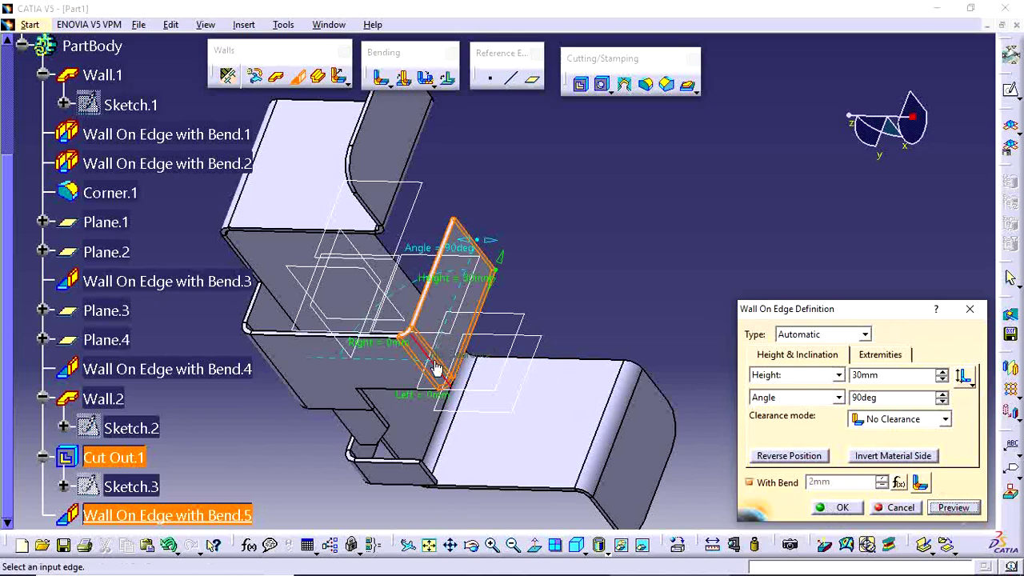
left_click(836, 507)
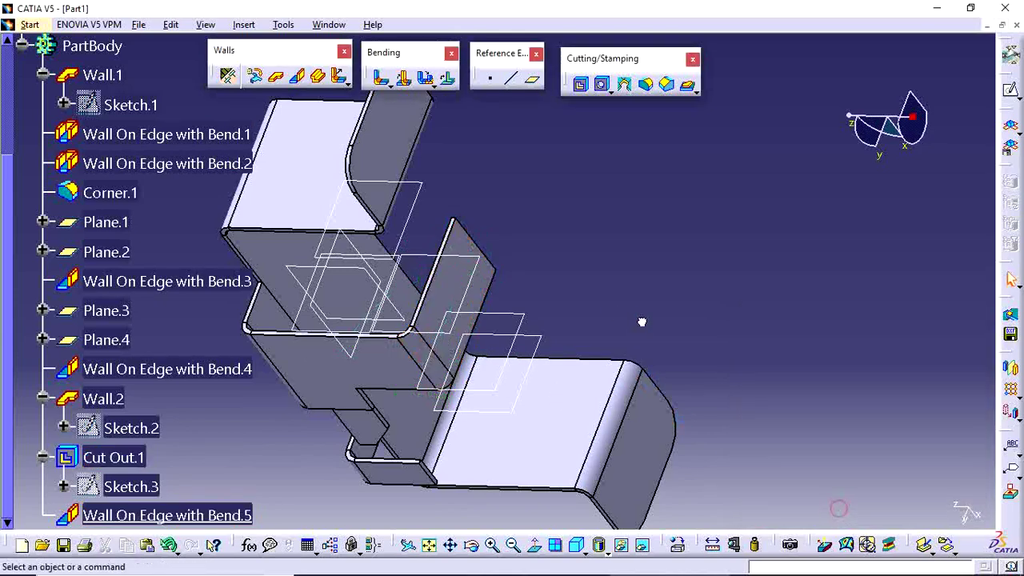
mouse_move(720, 384)
middle_mouse_down()
mouse_move(684, 335)
mouse_move(864, 490)
middle_mouse_up()
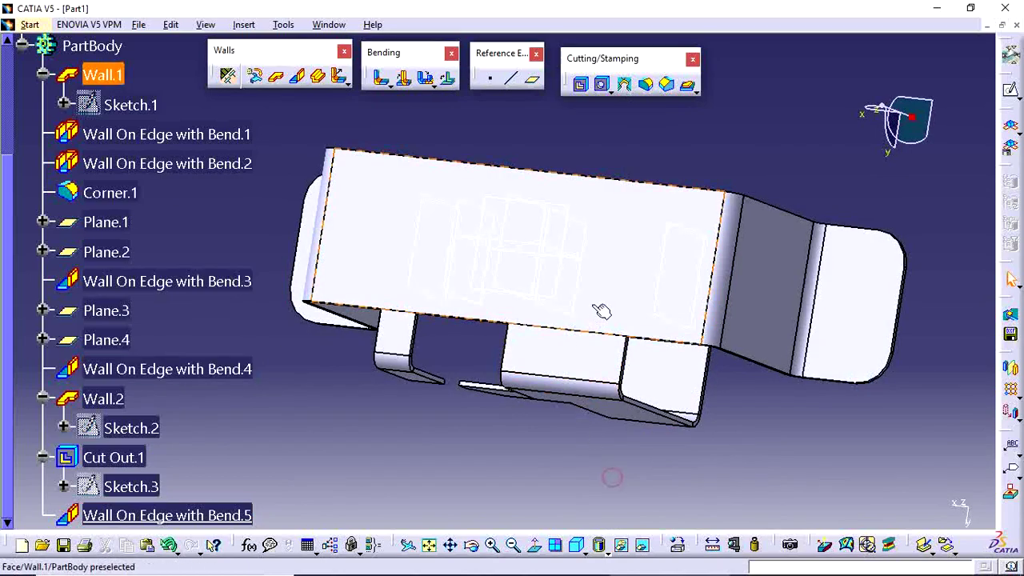
Review the Ø13/Ø8 hole callouts on the drawing, then select the bracket's large top face
left_click(570, 561)
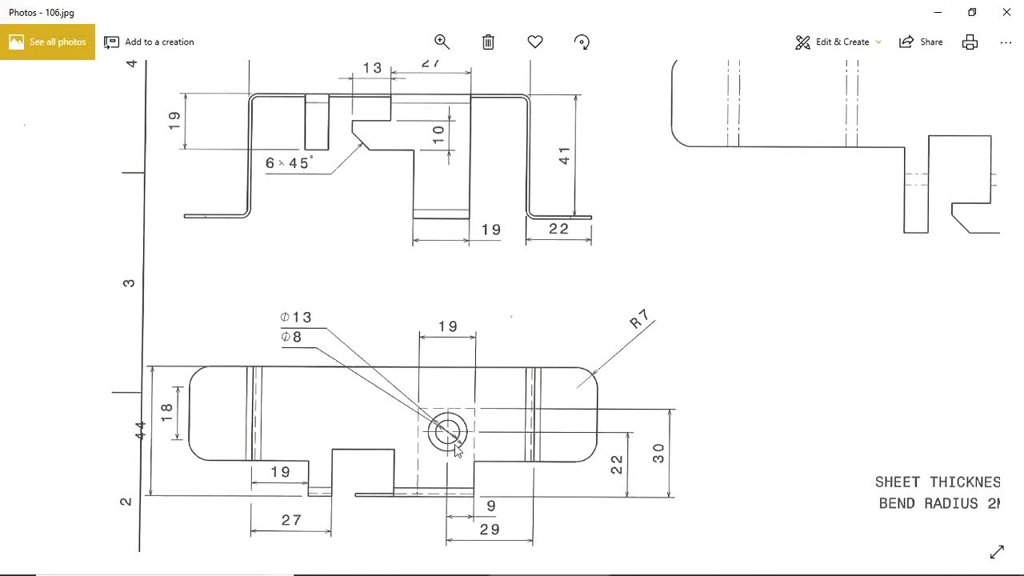
scroll(448, 480, "right", 2)
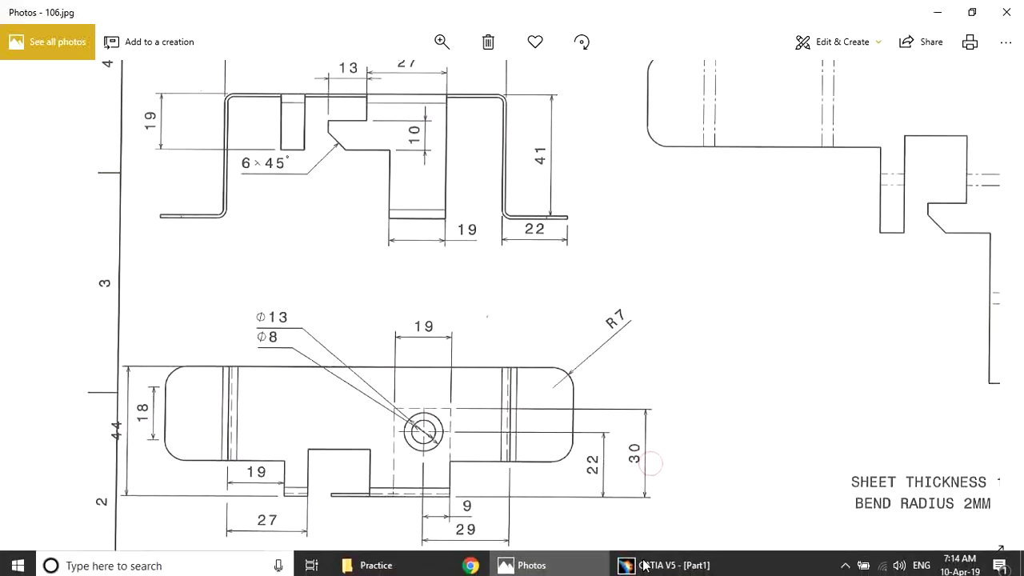
left_click(664, 560)
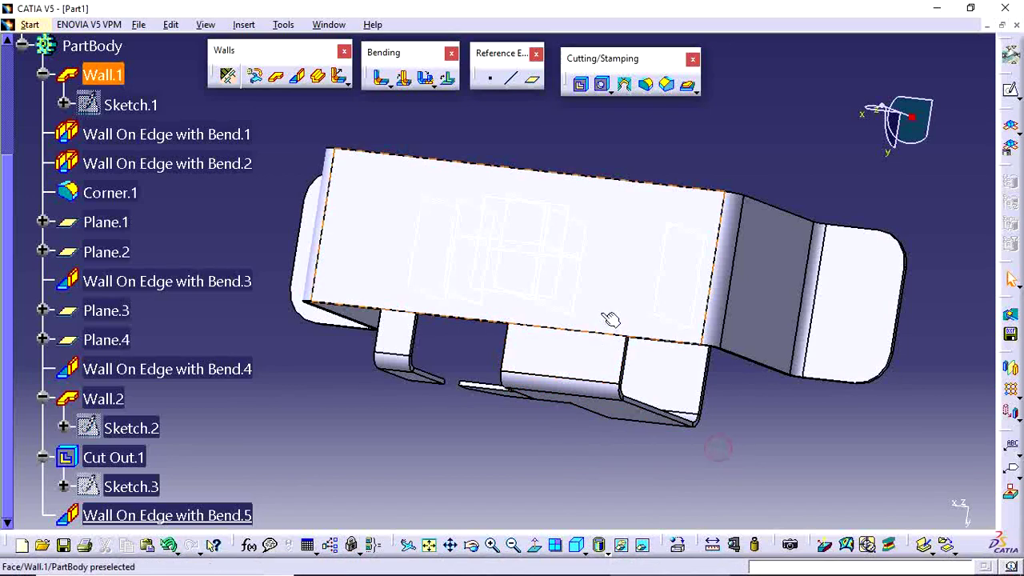
left_click(629, 320)
type("c:Hole")
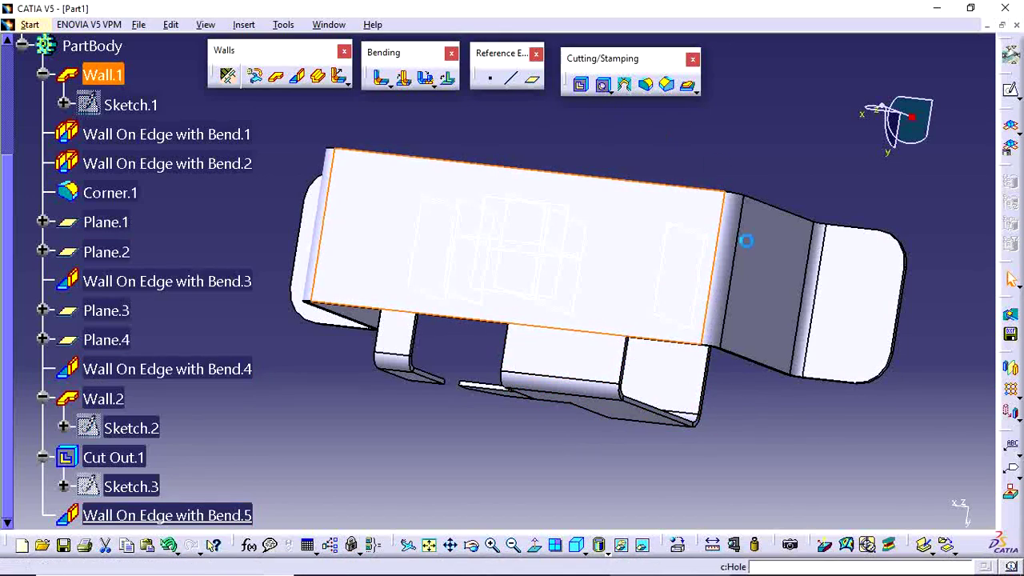
Start a hole on the top face and open its positioning sketch, picking reference edges
key("Return")
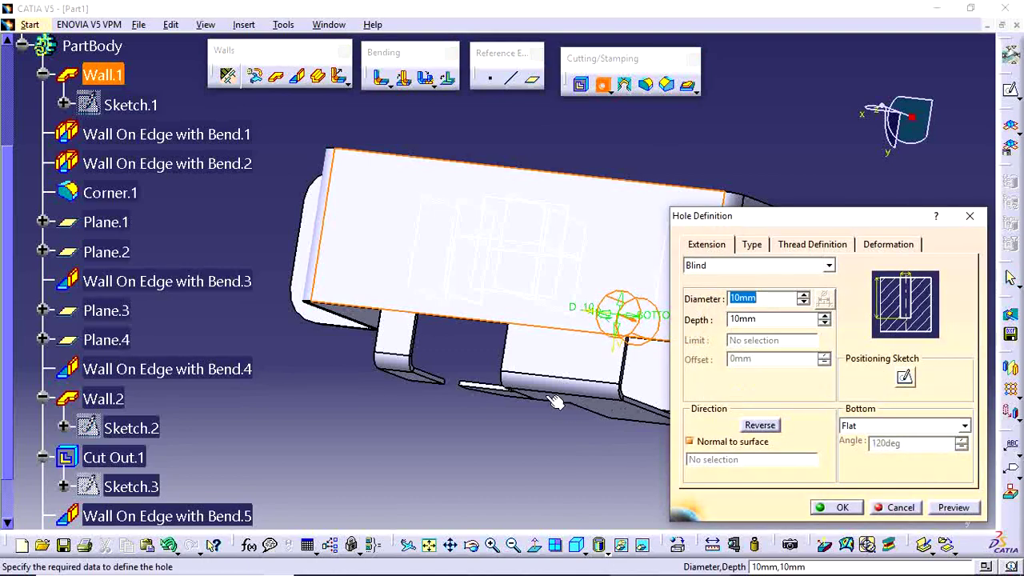
middle_click_drag(556, 402, 671, 365)
left_click(906, 378)
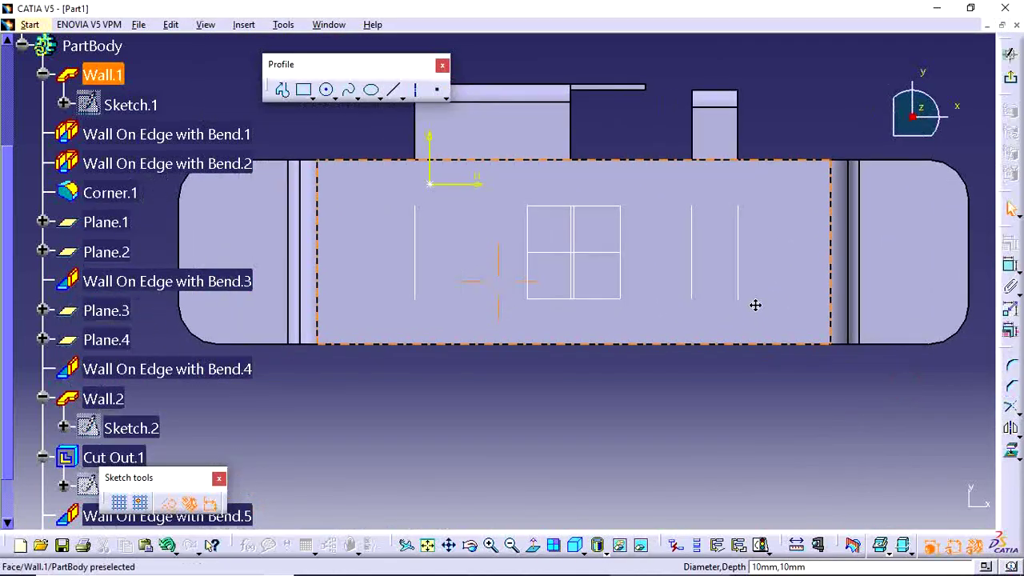
left_click(528, 560)
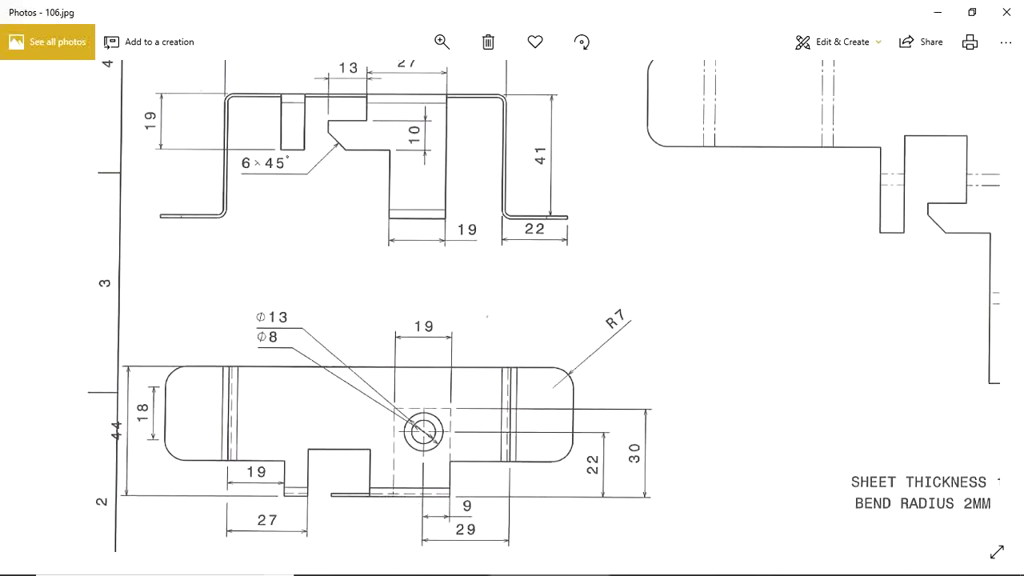
left_click(644, 568)
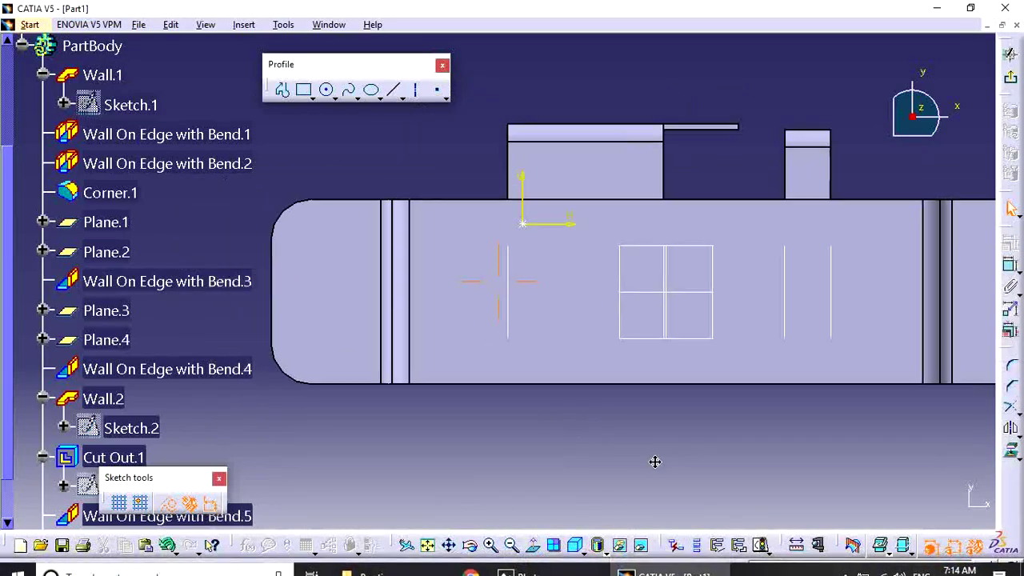
left_click(433, 246)
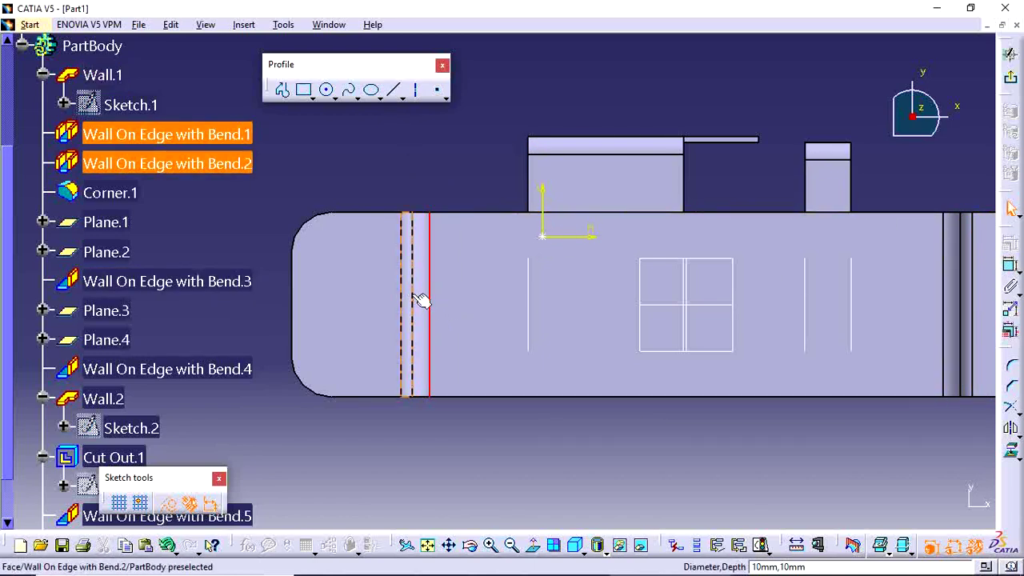
middle_click_drag(452, 446, 420, 316)
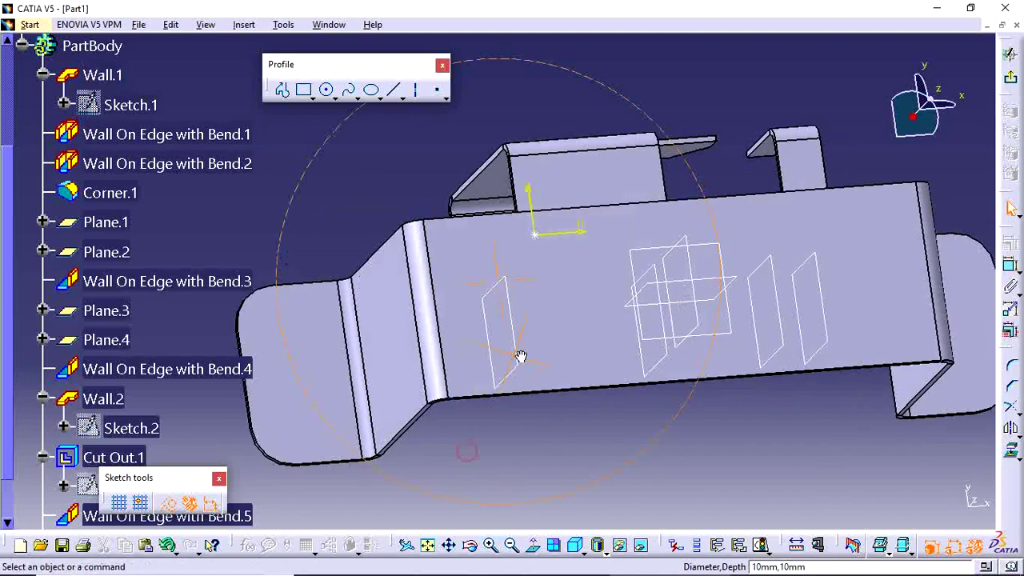
left_click(420, 290)
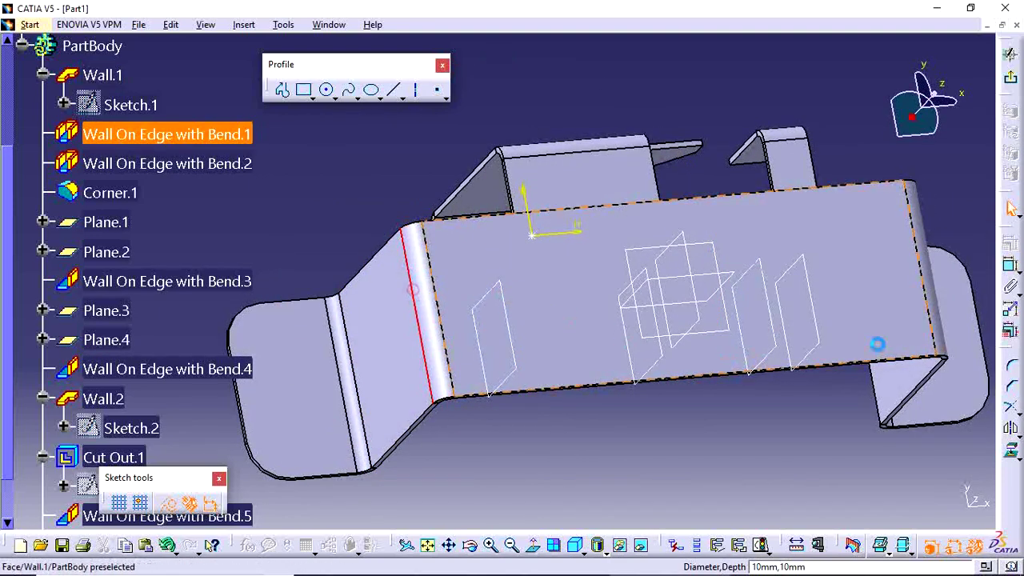
Place a trial 22.576 dimension to the hole centre, compare with the drawing, and delete it
left_click(1011, 271)
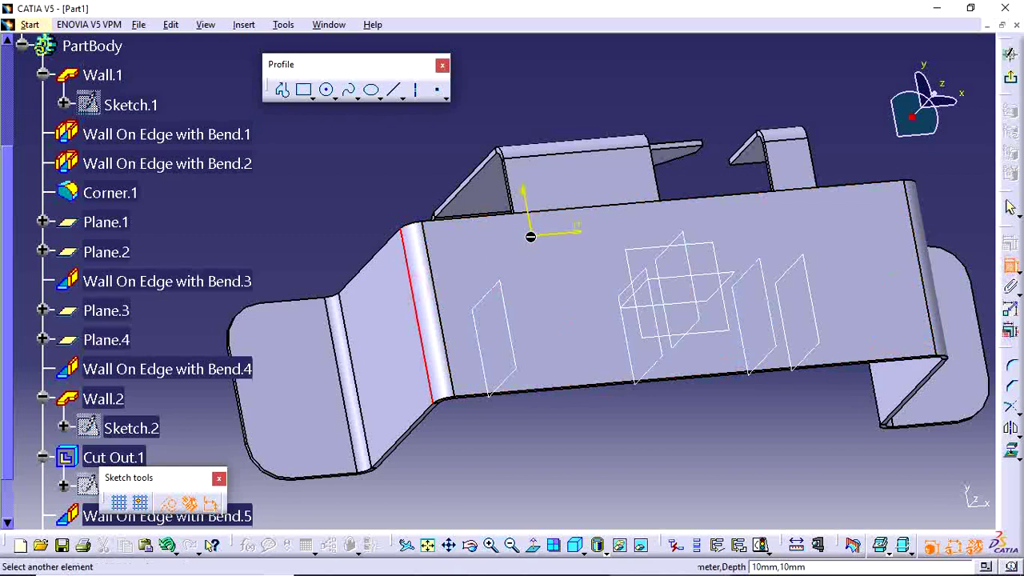
left_click(532, 236)
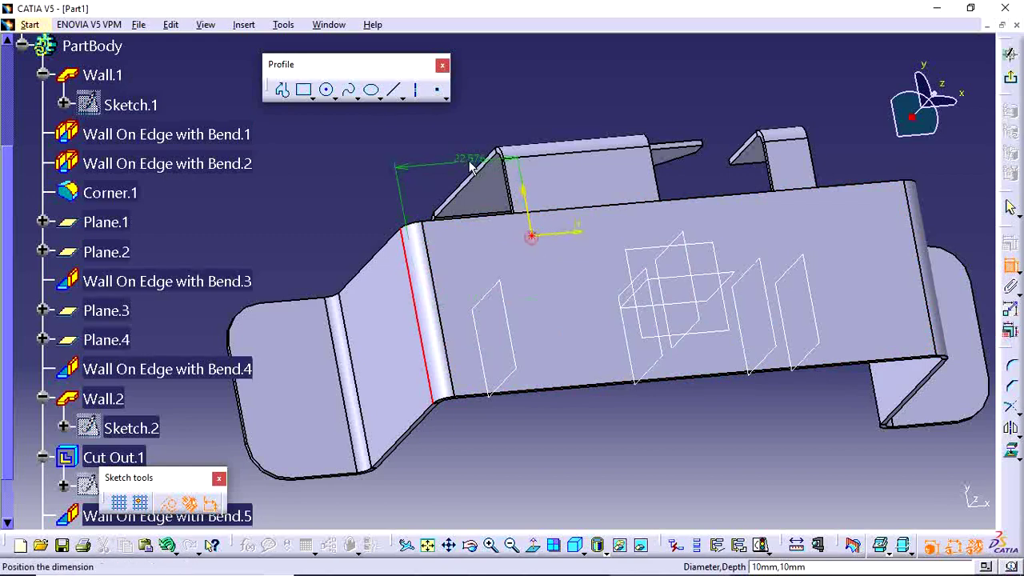
left_click(471, 159)
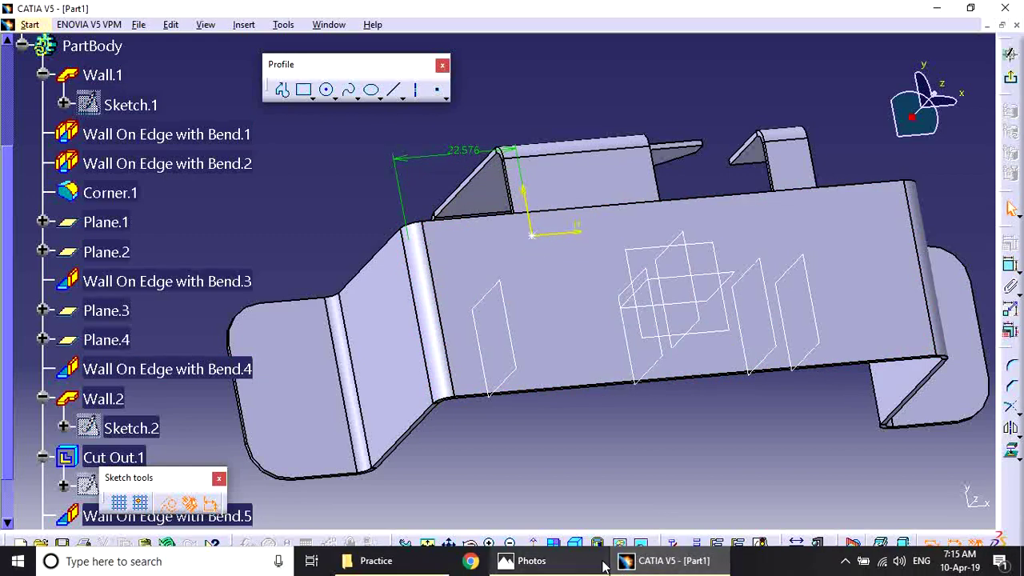
left_click(604, 565)
double_click(406, 346)
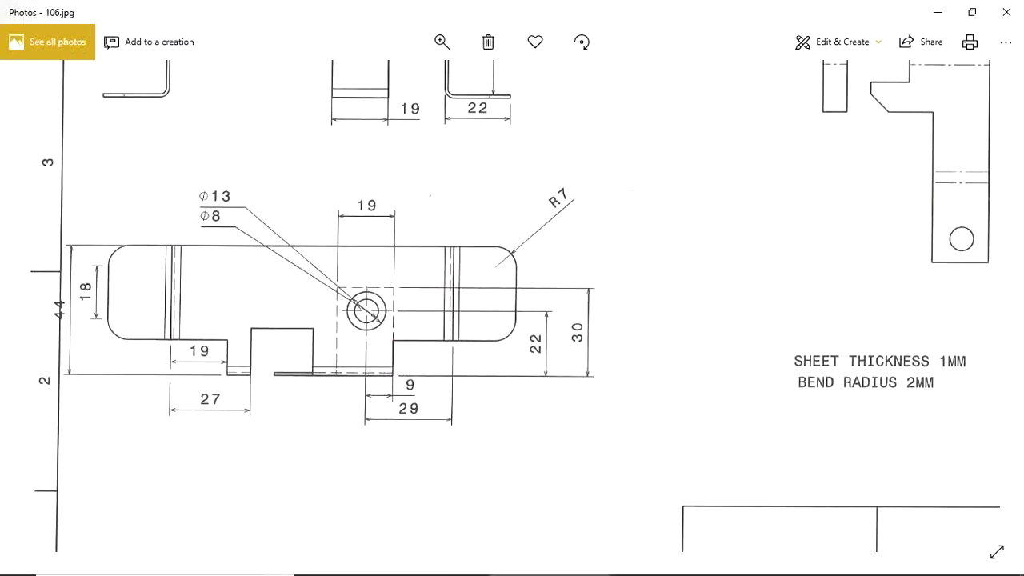
left_click(632, 560)
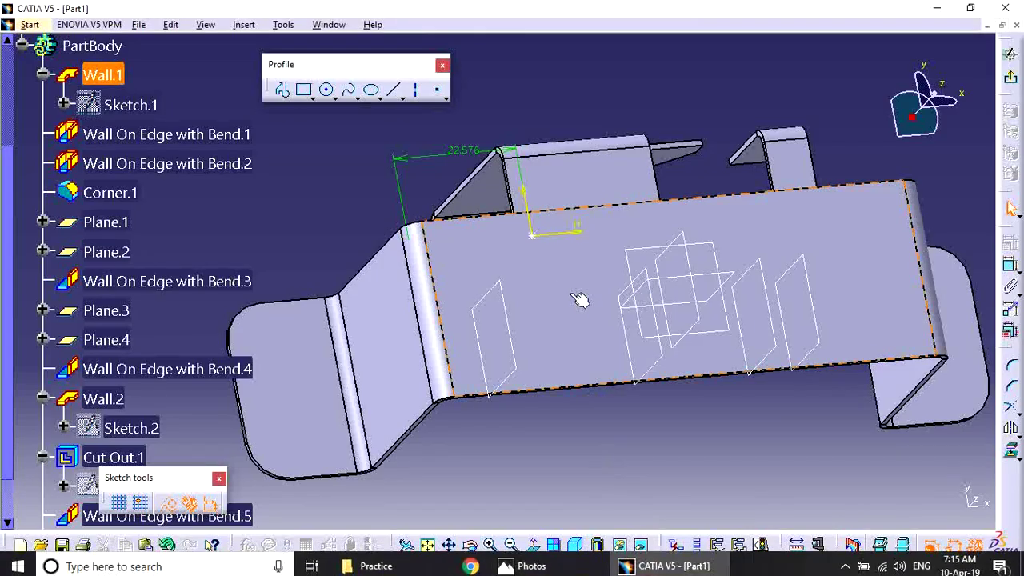
double_click(470, 152)
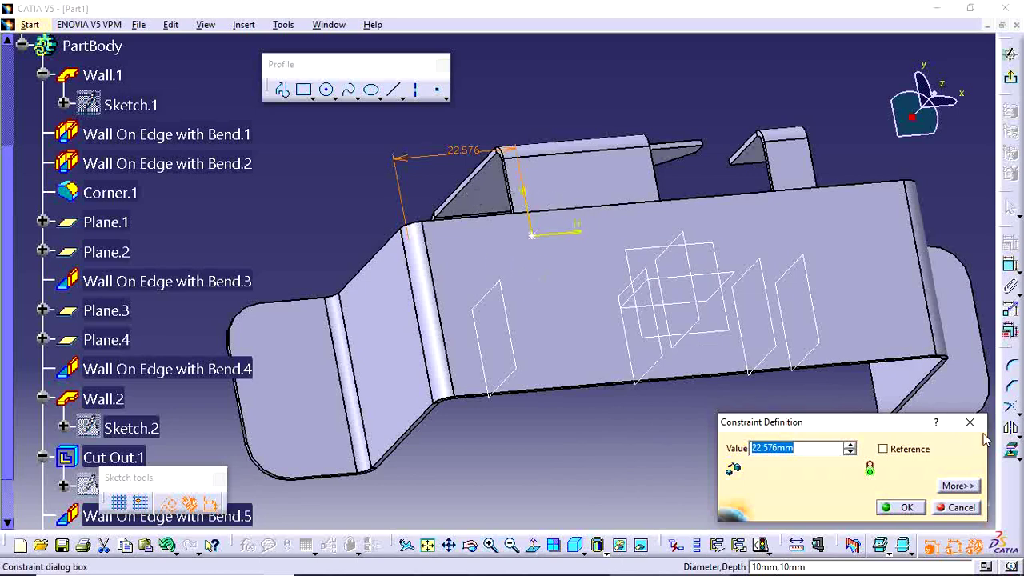
left_click(970, 421)
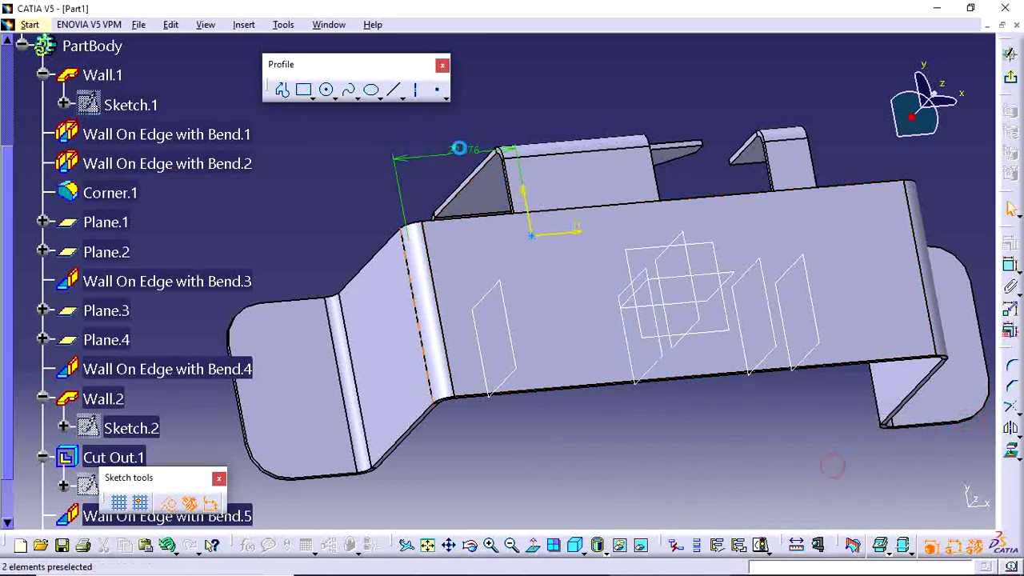
left_click(599, 458)
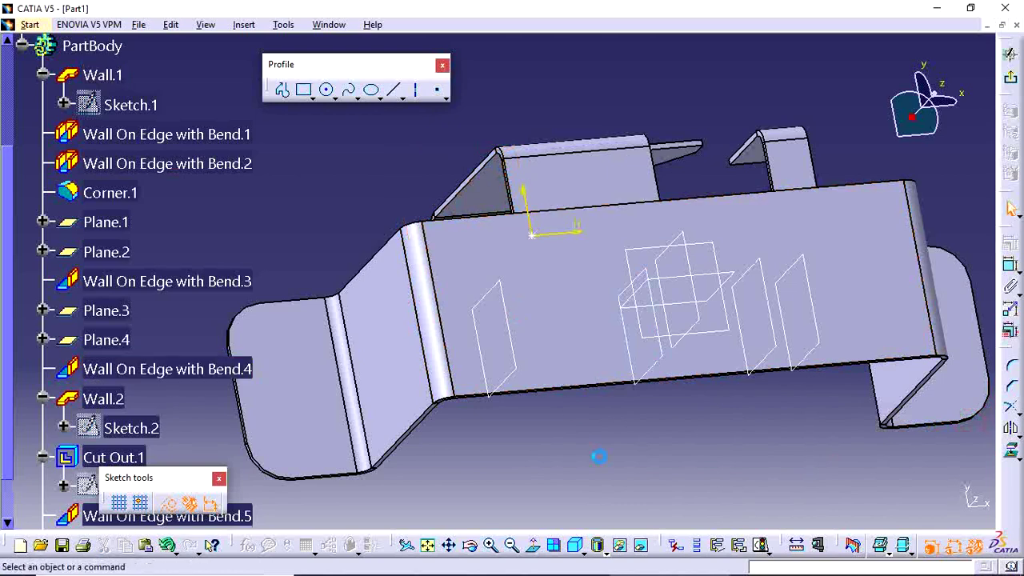
Dimension the hole centre 8 mm from the upper tab edge
left_click(516, 189)
mouse_move(1010, 266)
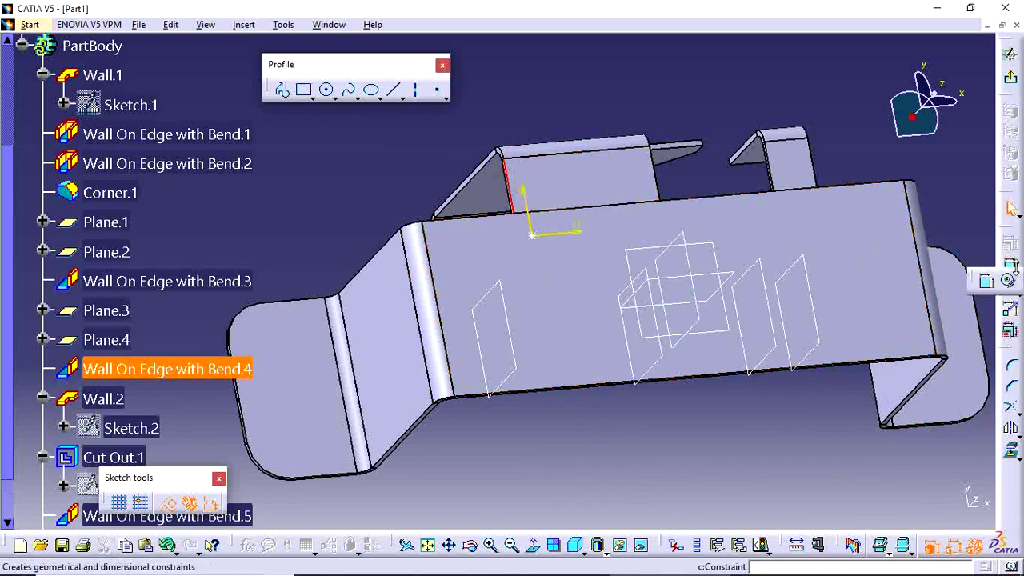
left_click(993, 287)
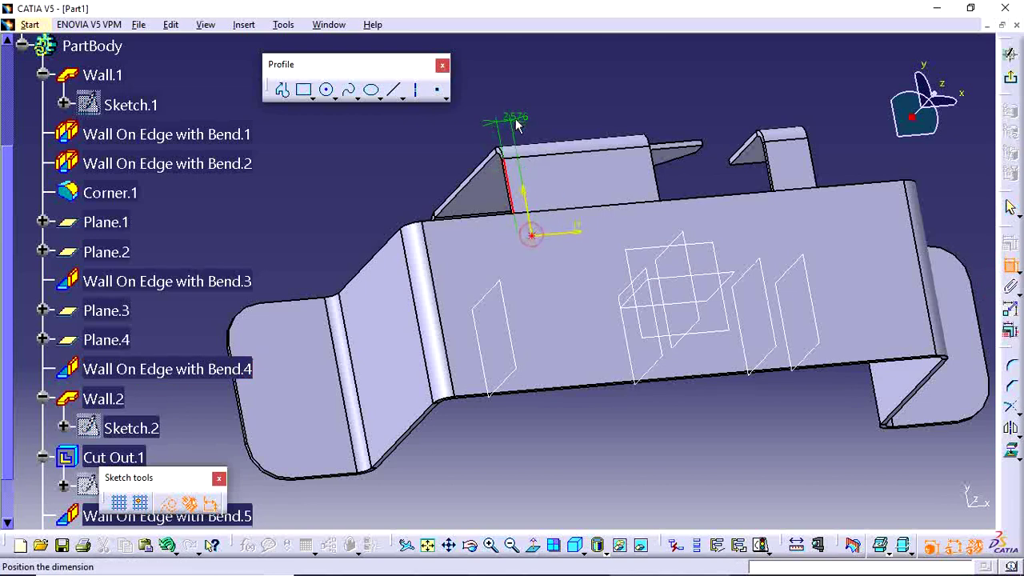
left_click(516, 124)
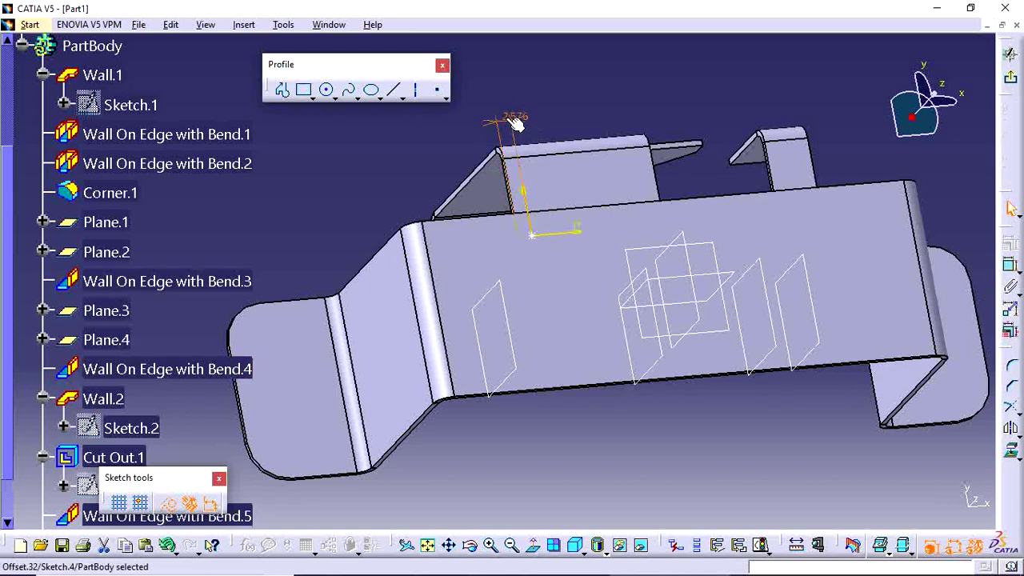
double_click(515, 119)
type("8")
key("Return")
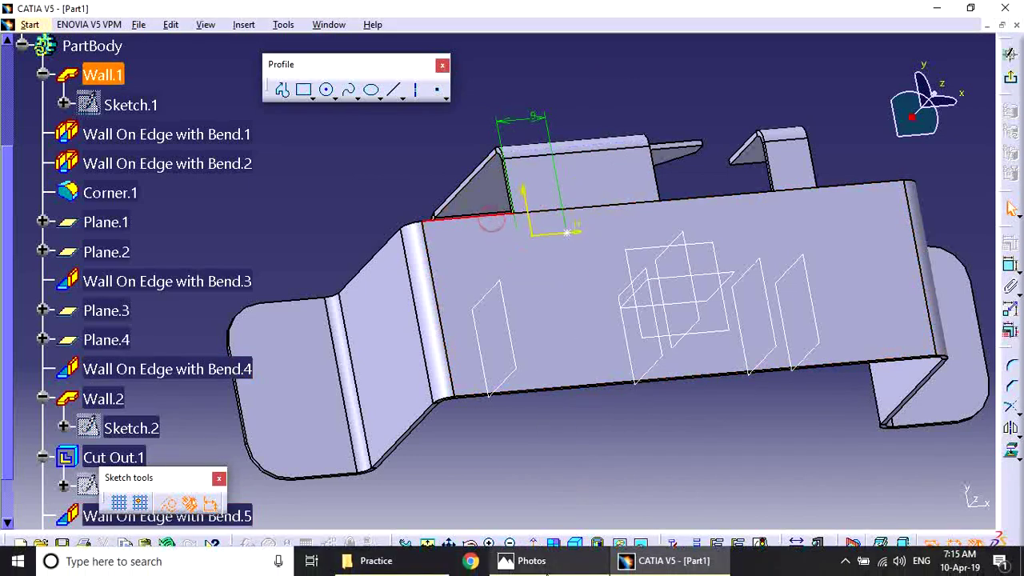
Dimension the hole centre 22 mm from the top edge
left_click(552, 566)
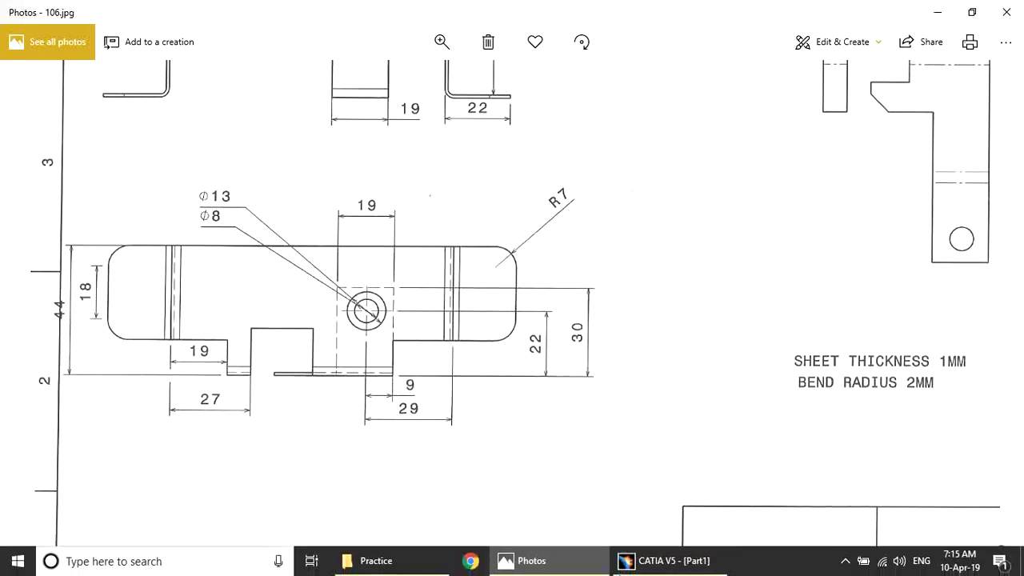
left_click(576, 562)
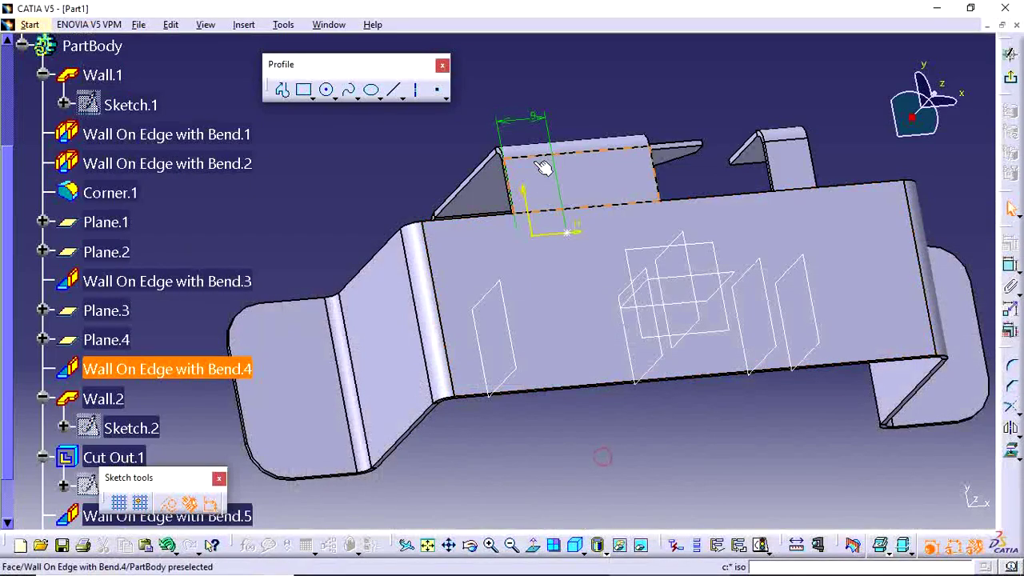
middle_click_drag(544, 152, 631, 103)
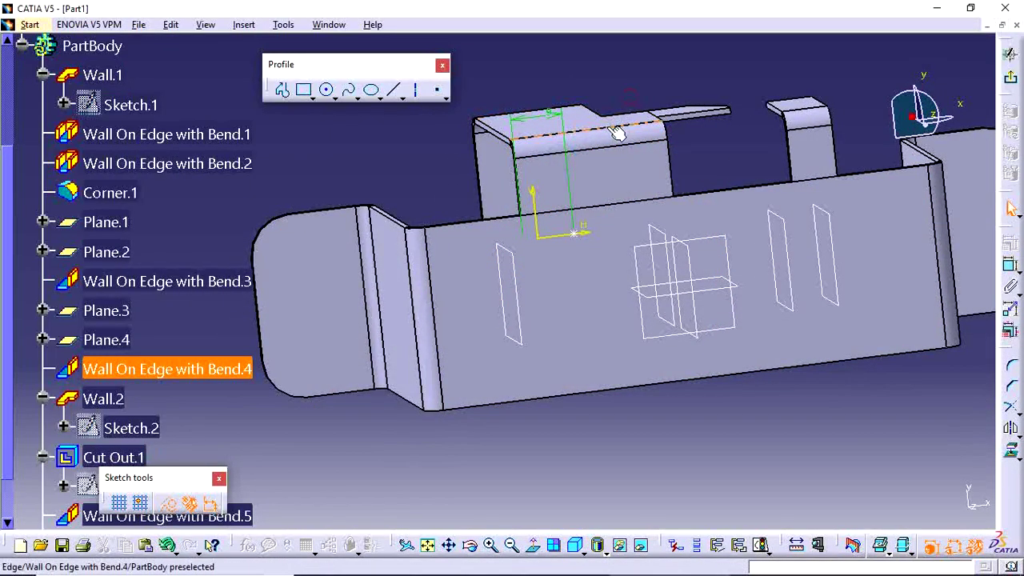
left_click(1009, 265)
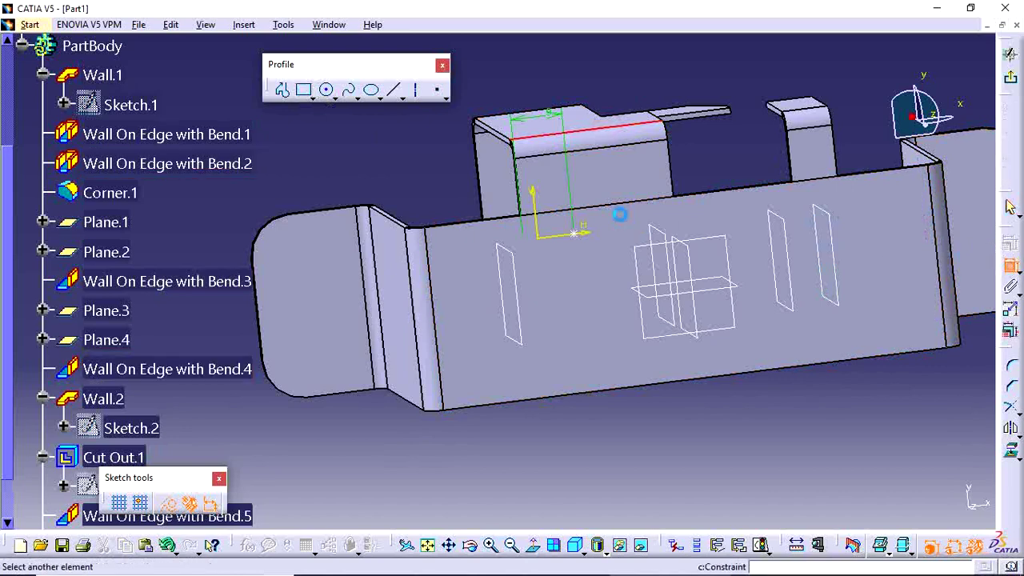
left_click(576, 233)
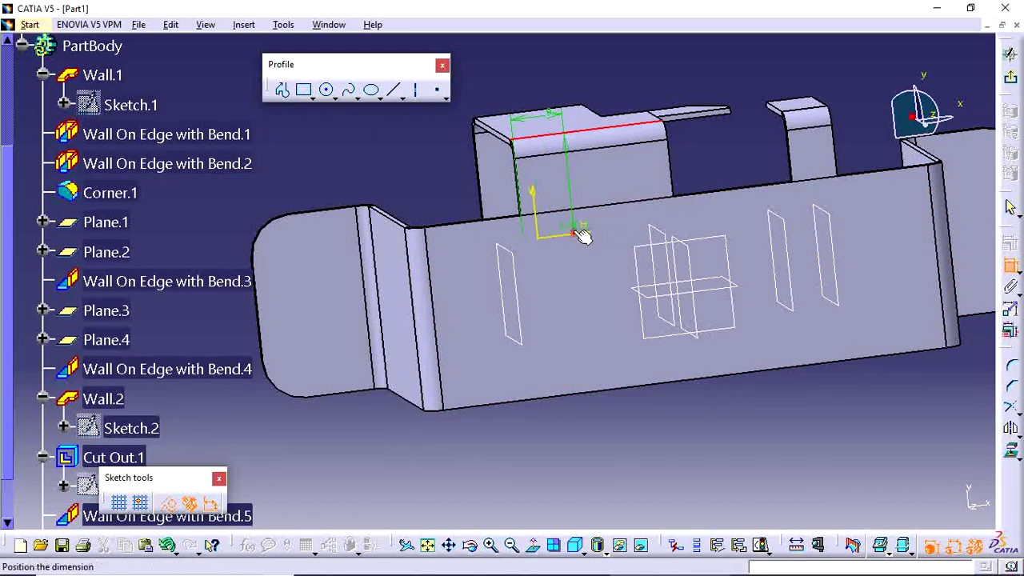
left_click(458, 202)
double_click(457, 193)
type("22")
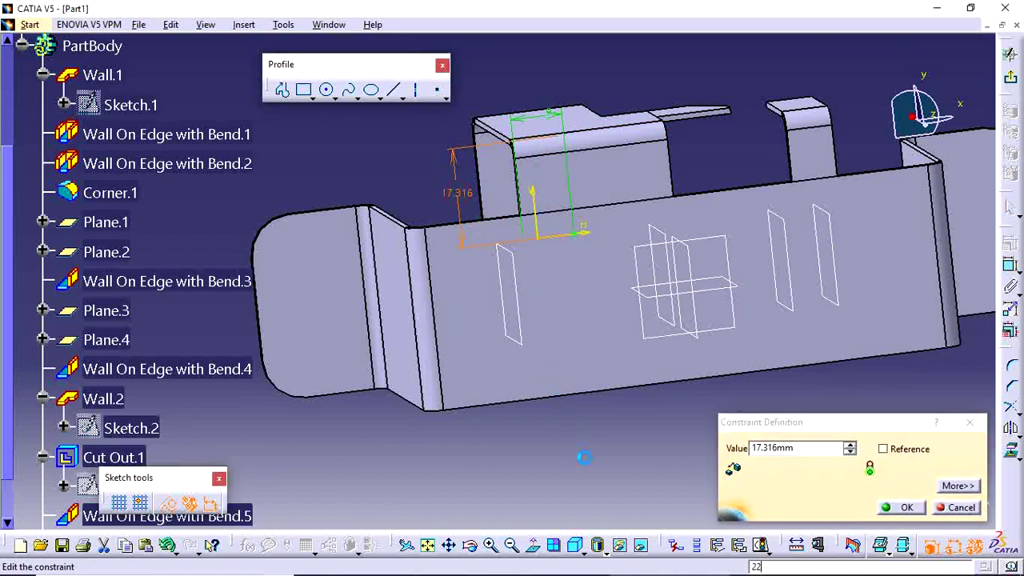
key("Return")
left_click(535, 327)
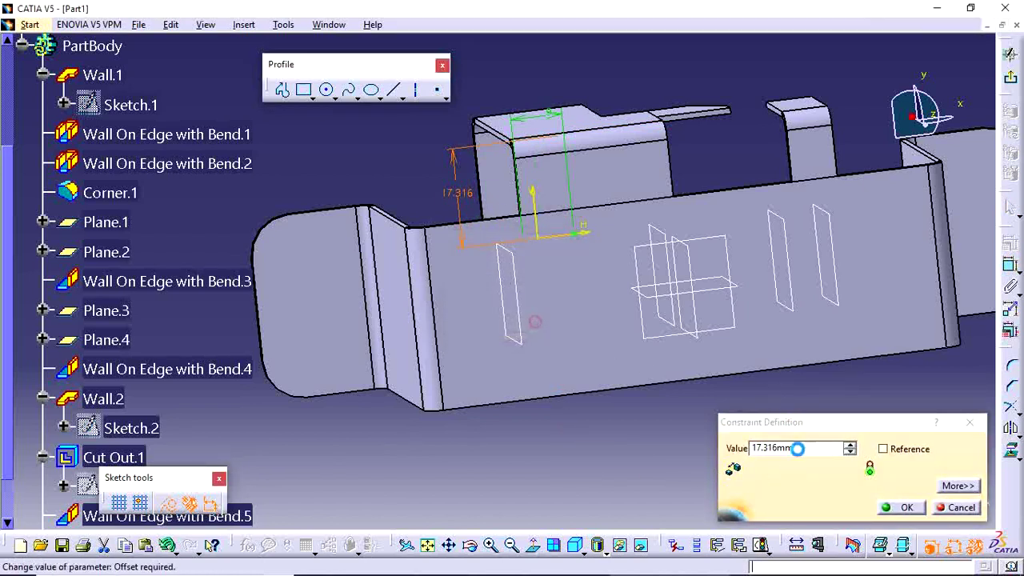
double_click(800, 448)
type("22")
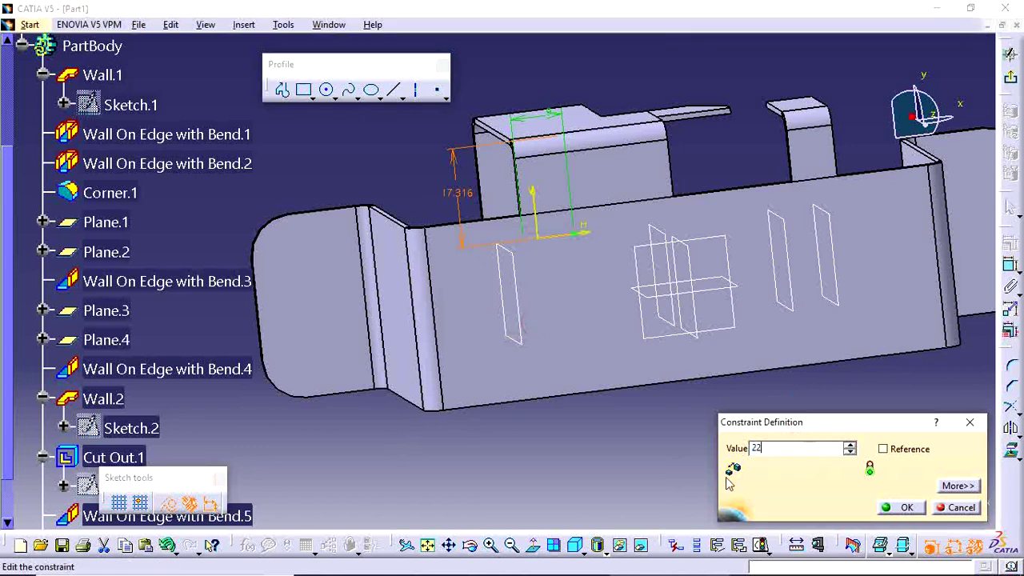
left_click(900, 509)
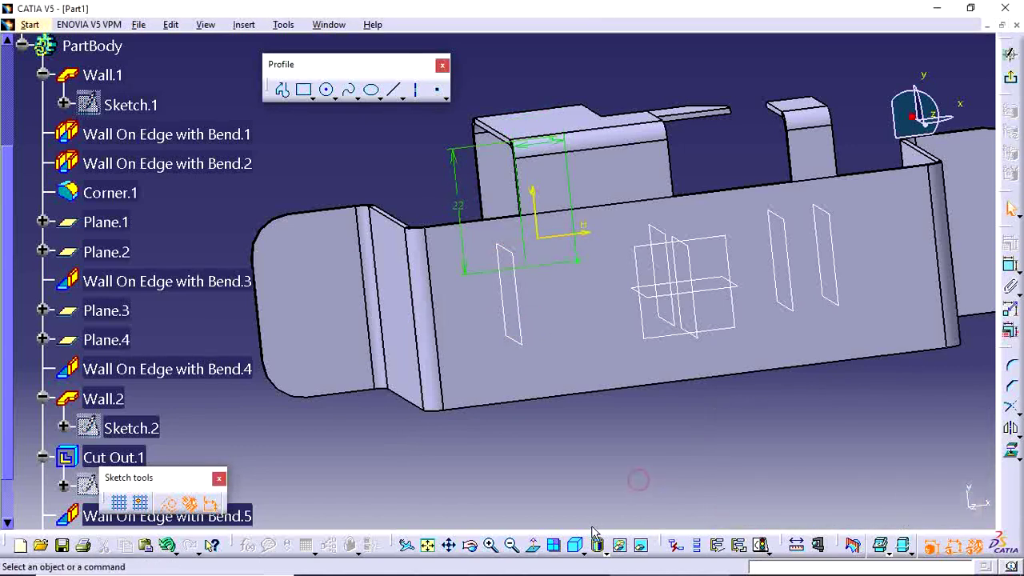
View the positioning sketch face-on, then exit to the Hole Definition
left_click(555, 544)
left_click(639, 483)
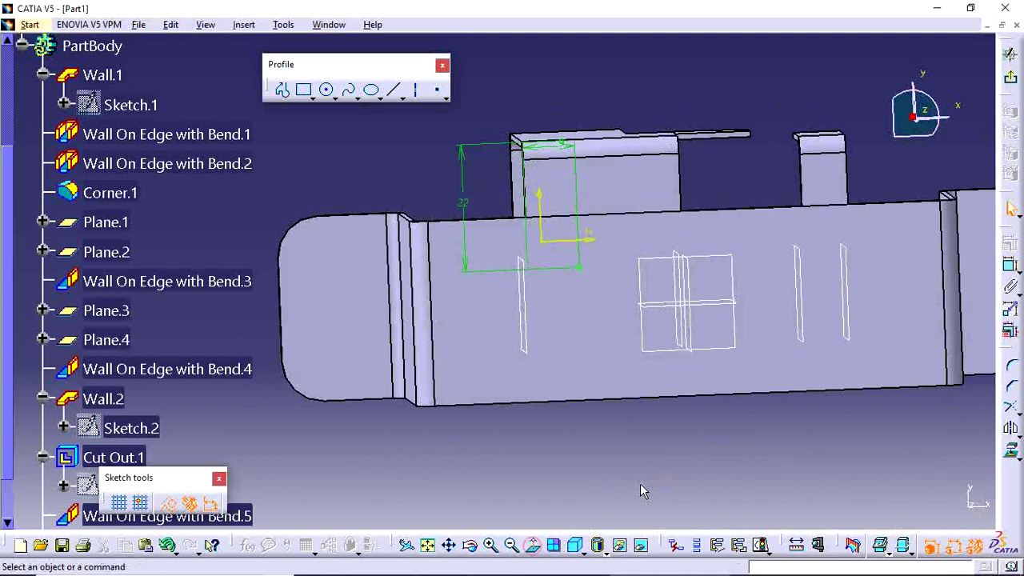
left_click(569, 152)
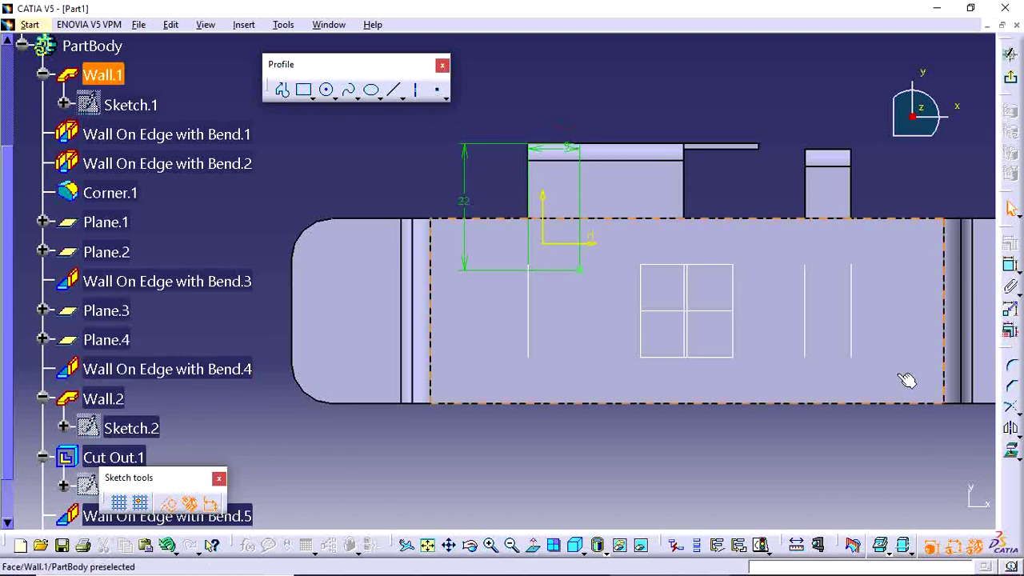
left_click(1014, 80)
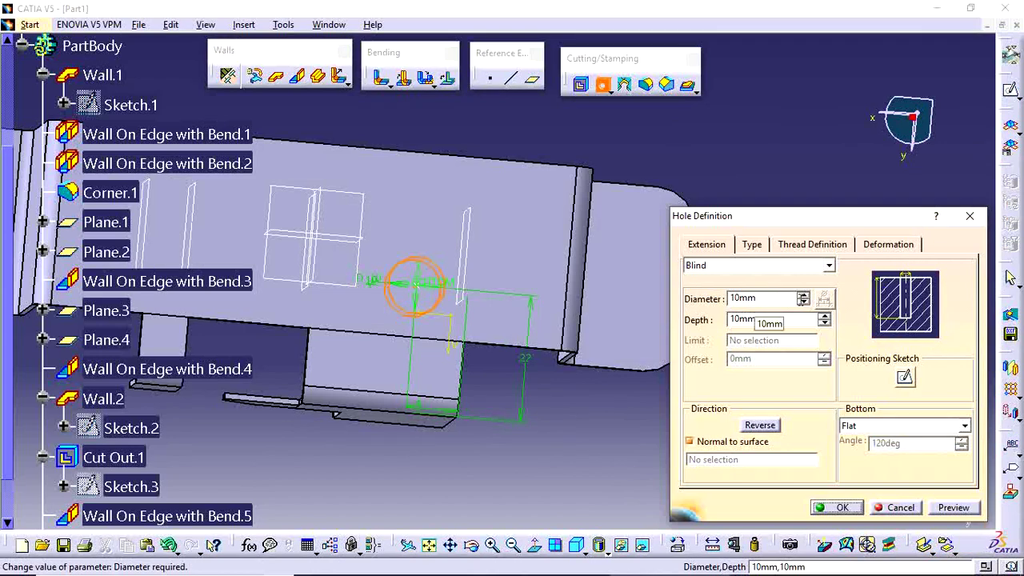
Recheck the hole position and the drawing's hole dimensions
middle_click_drag(606, 448, 604, 406)
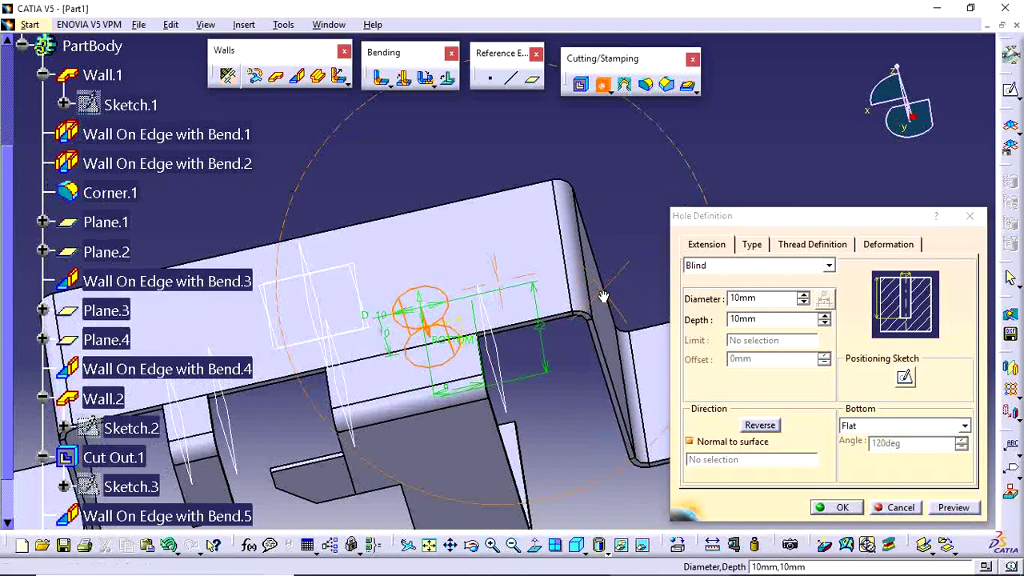
left_click(536, 546)
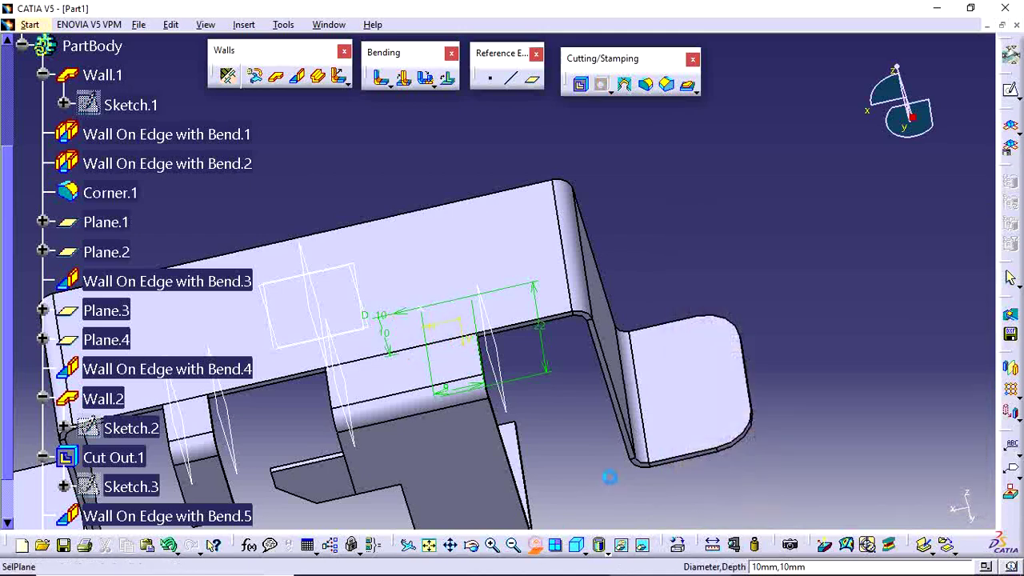
left_click(644, 366)
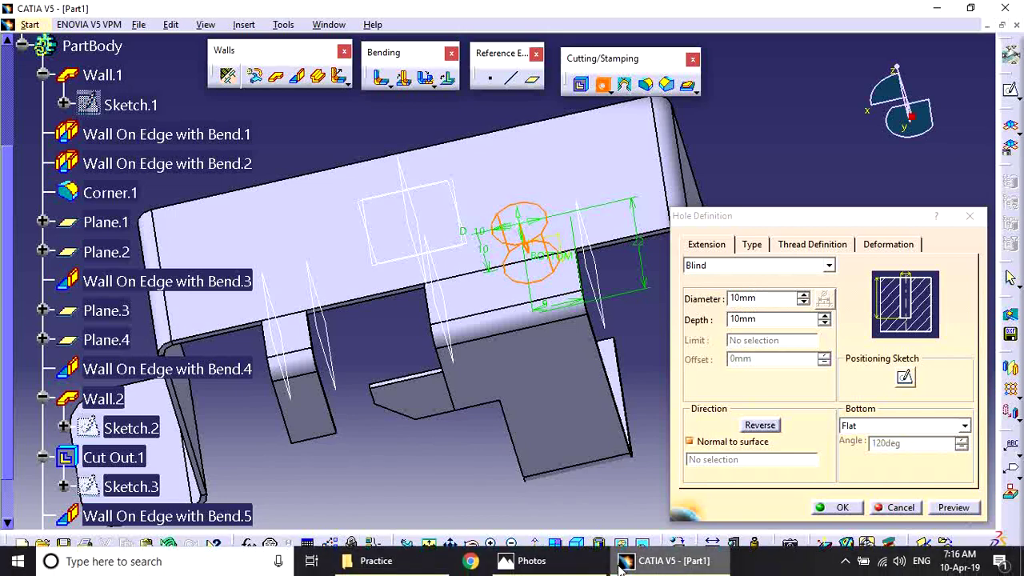
left_click(530, 562)
double_click(472, 346)
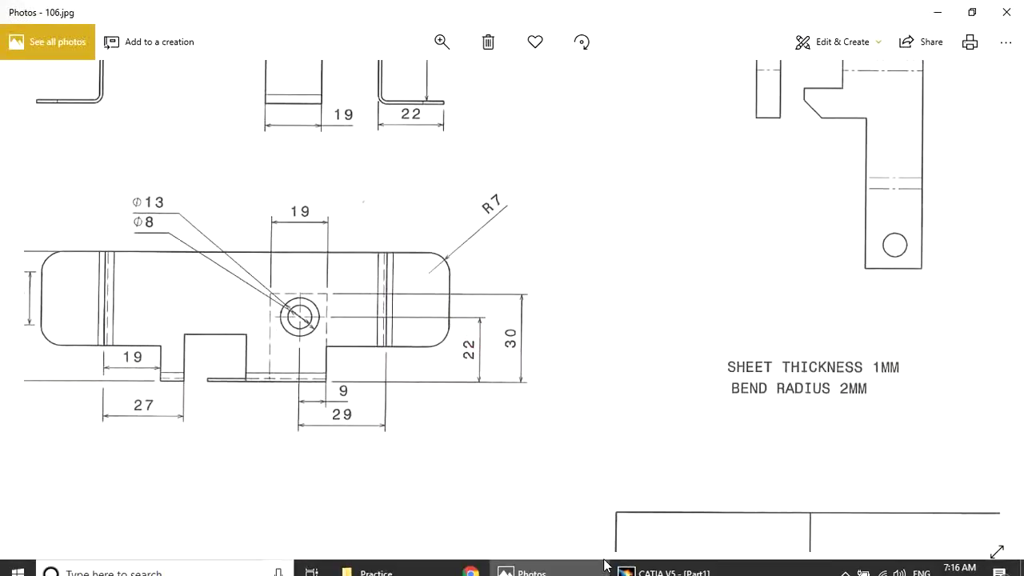
left_click(628, 565)
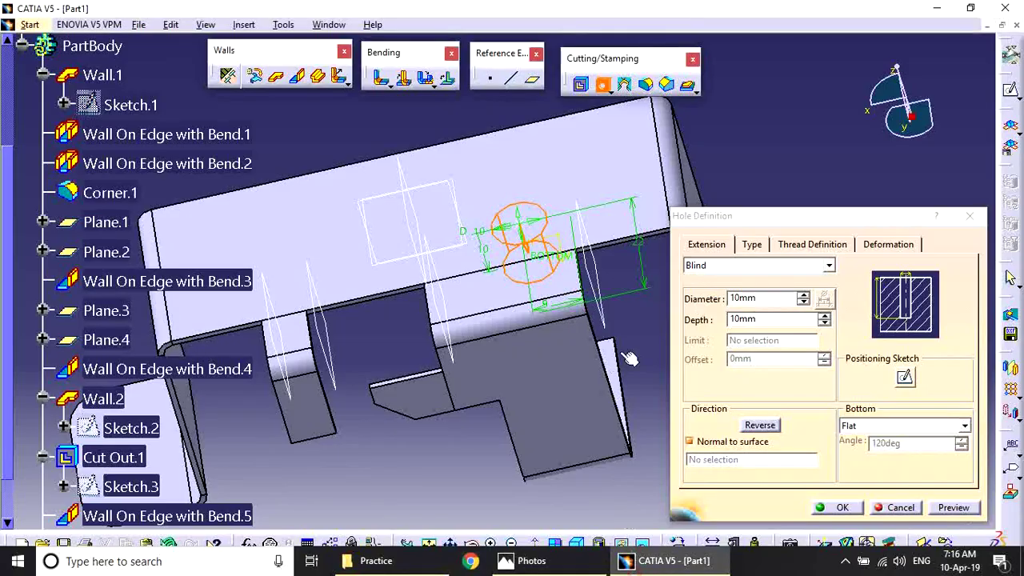
Set the hole to 13 mm diameter and 1 mm depth, preview, and create Hole.1
double_click(762, 298)
type("13")
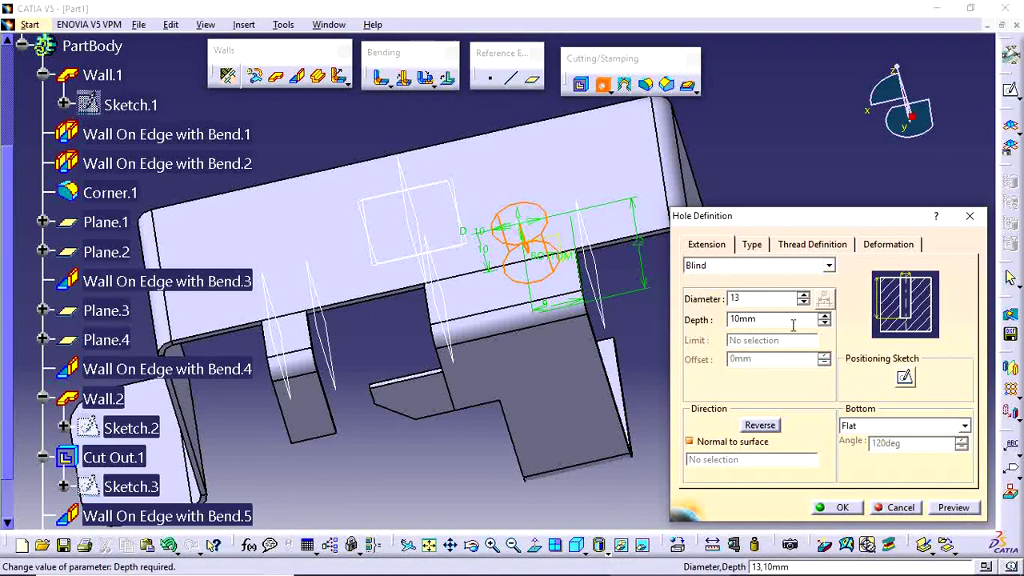
key("Return")
double_click(770, 318)
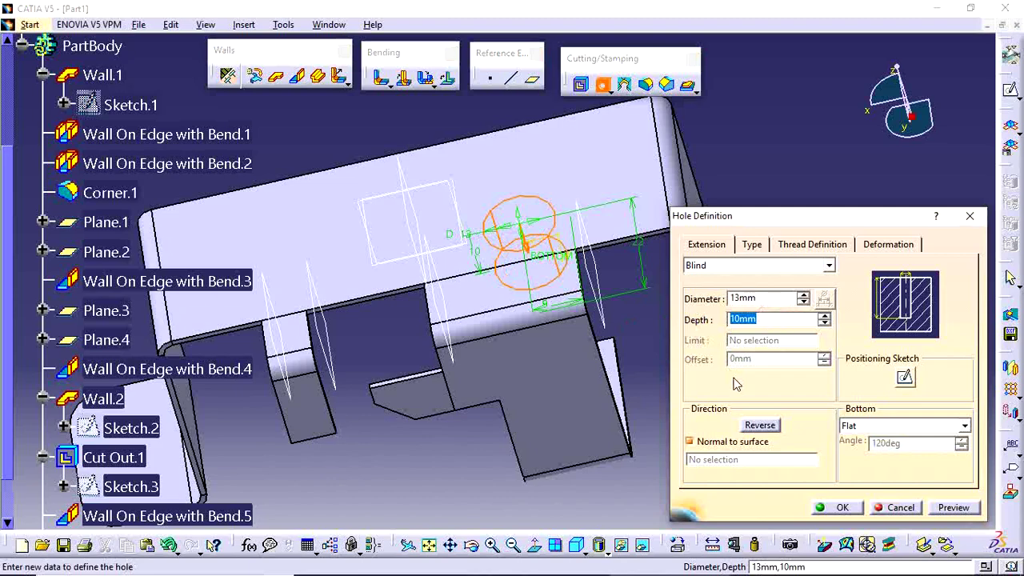
type("1")
left_click(954, 507)
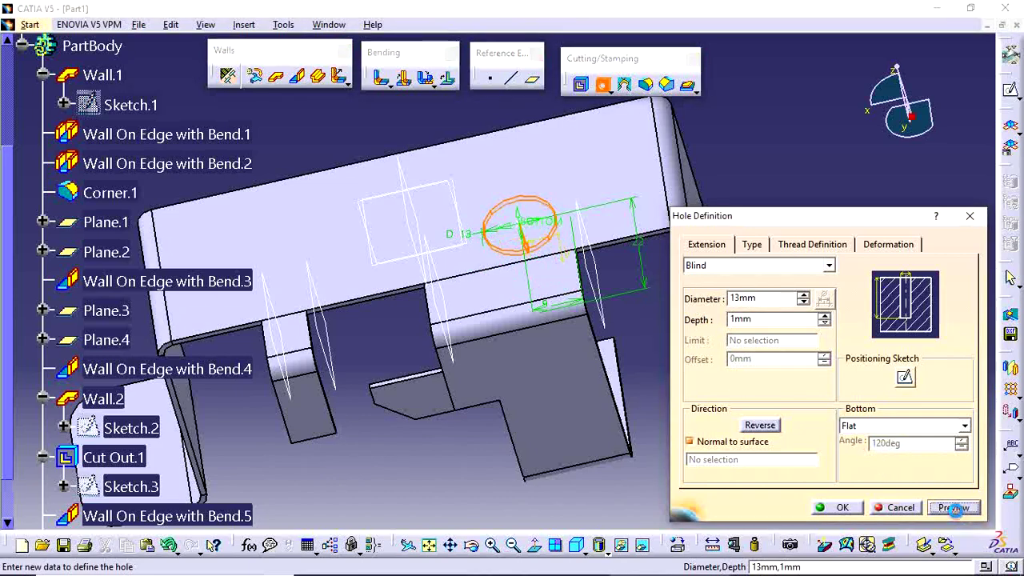
left_click(842, 507)
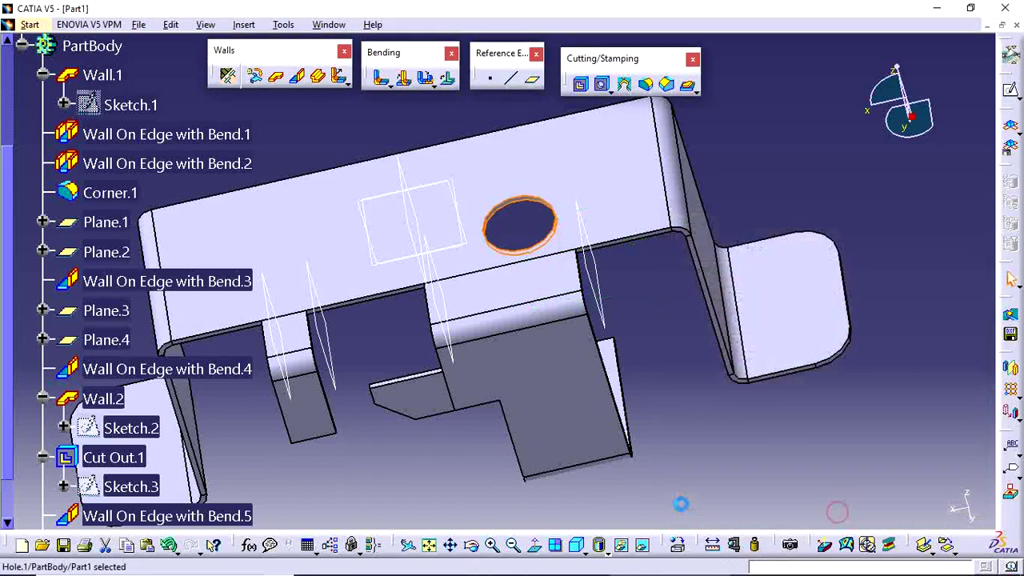
middle_click_drag(662, 502, 807, 249)
middle_click_drag(565, 357, 428, 310)
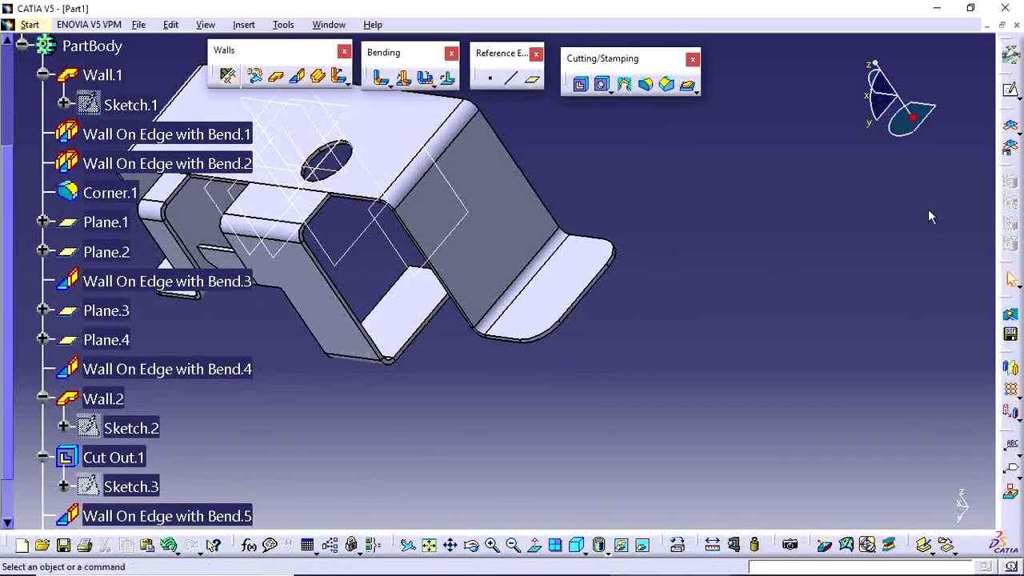
Start a hole on the tab face and constrain it concentric with the tab's rounded end
left_click(602, 84)
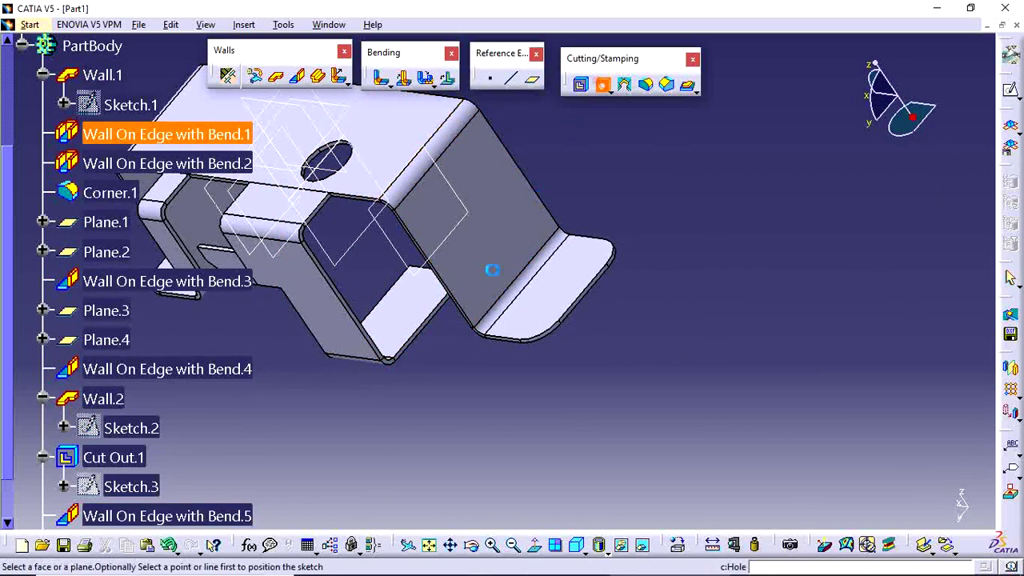
left_click(406, 315)
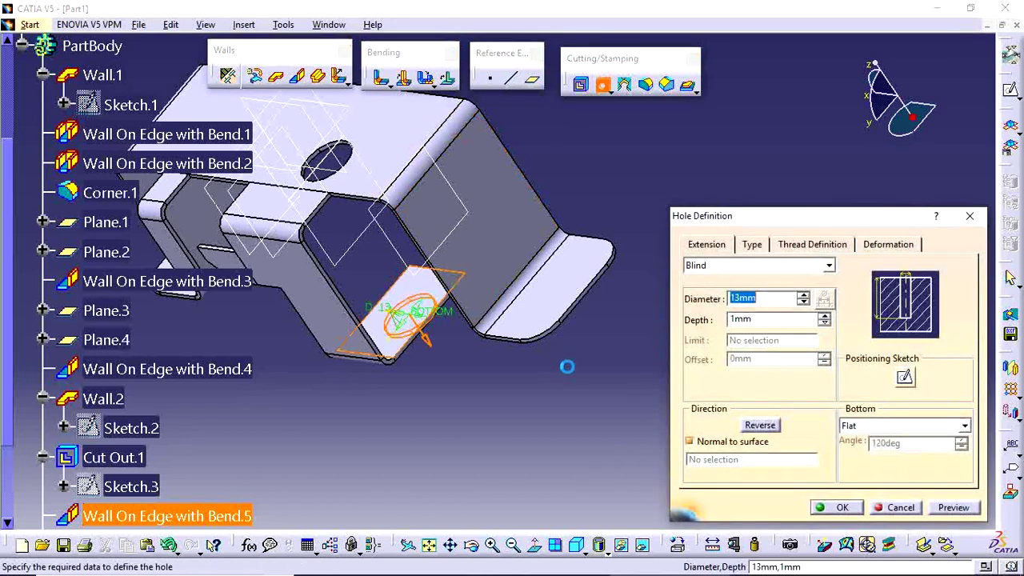
left_click(905, 379)
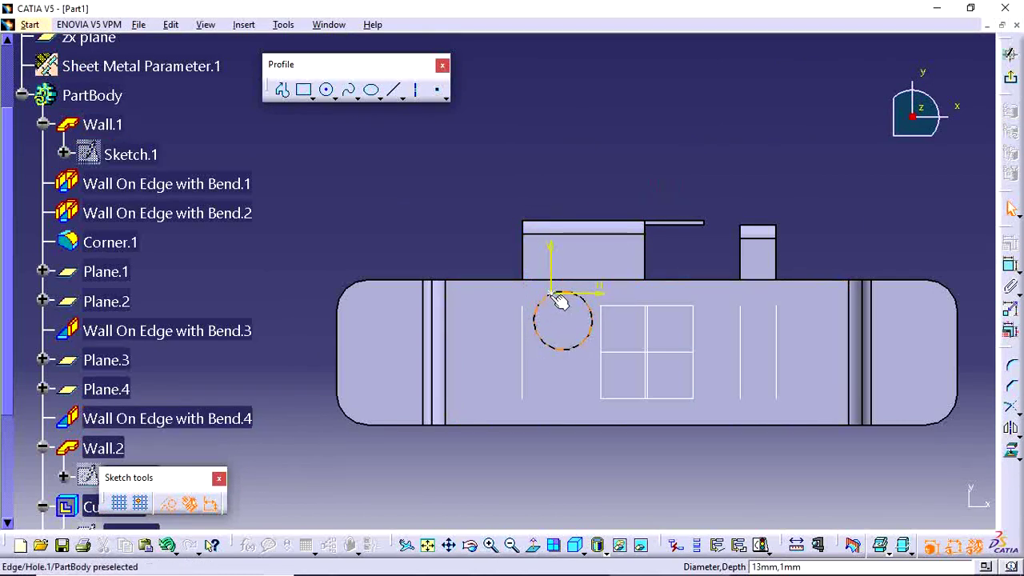
left_click(594, 340)
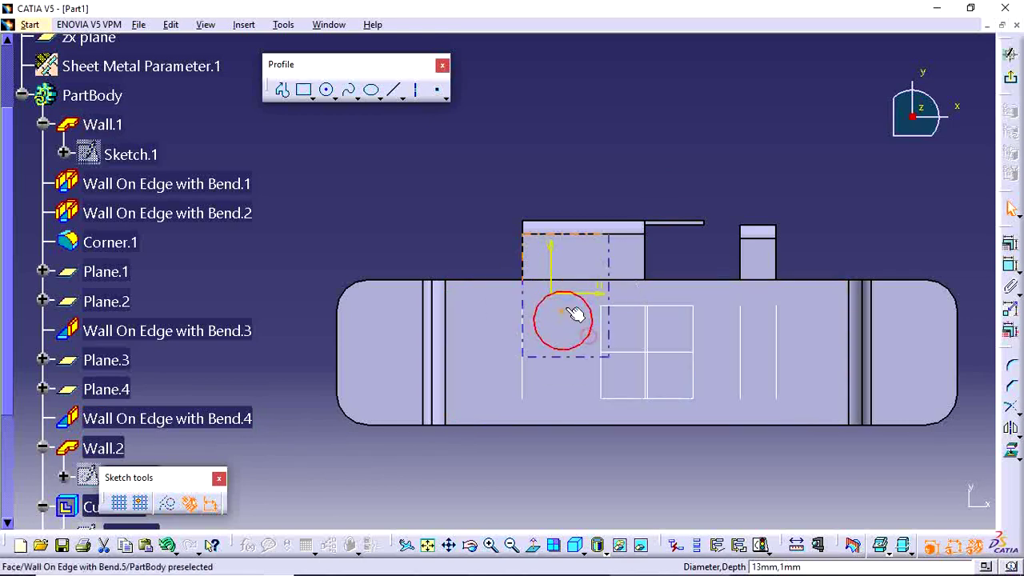
left_click(1010, 244)
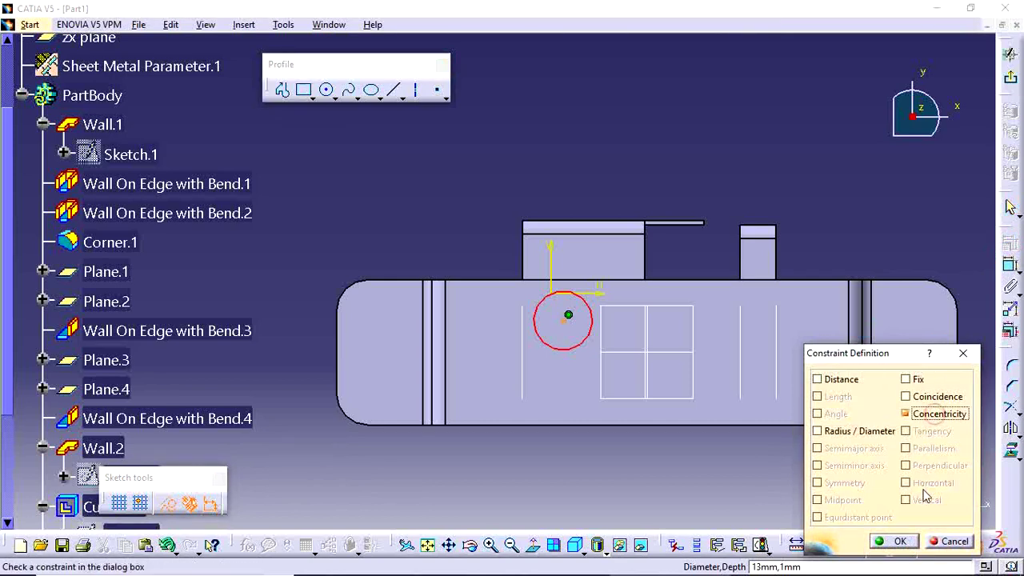
left_click(896, 542)
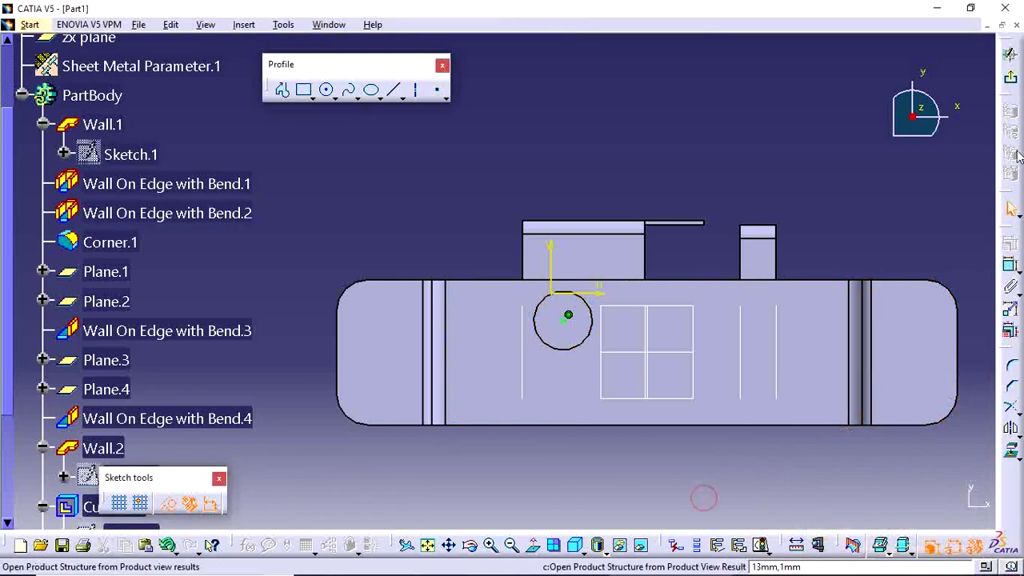
left_click(1009, 54)
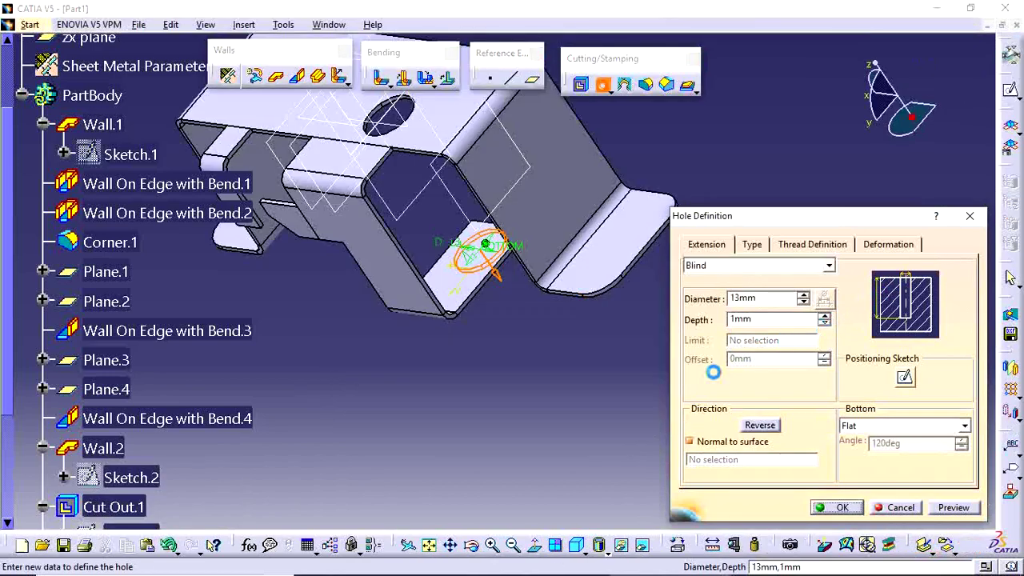
Set the tab hole diameter to 8 mm, preview, and create it
double_click(766, 299)
type("8")
left_click(775, 317)
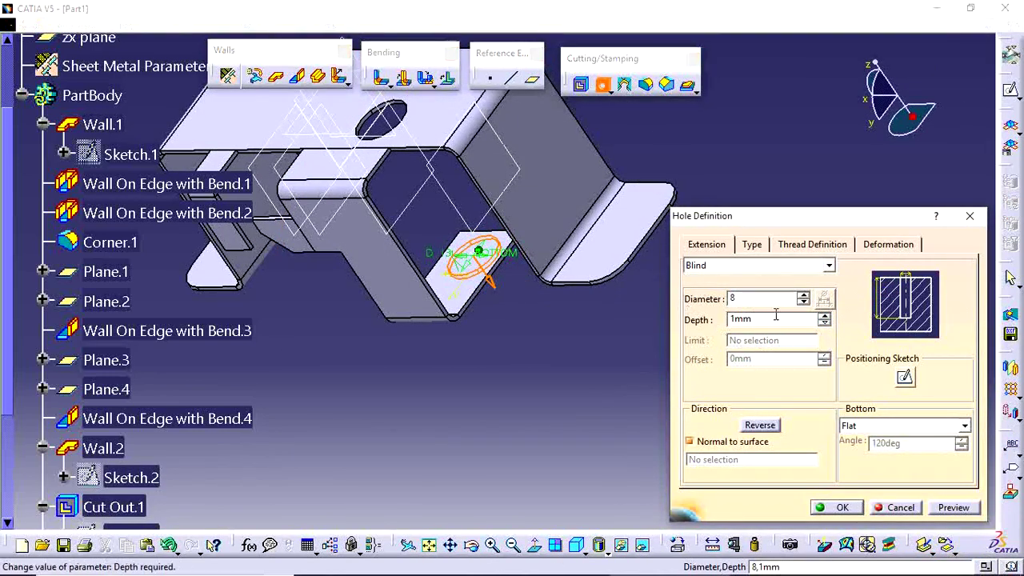
left_click(953, 508)
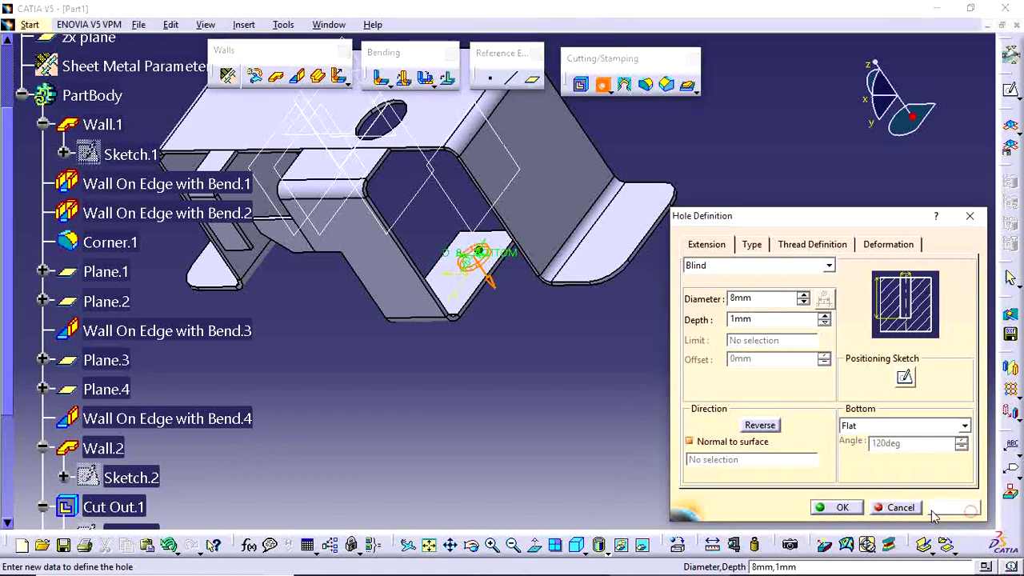
left_click(836, 507)
Inspect the finished bracket in isometric view, then bring up drawing 106.jpg in Photos
mouse_move(517, 341)
middle_mouse_down()
mouse_move(606, 457)
mouse_move(589, 478)
middle_mouse_up()
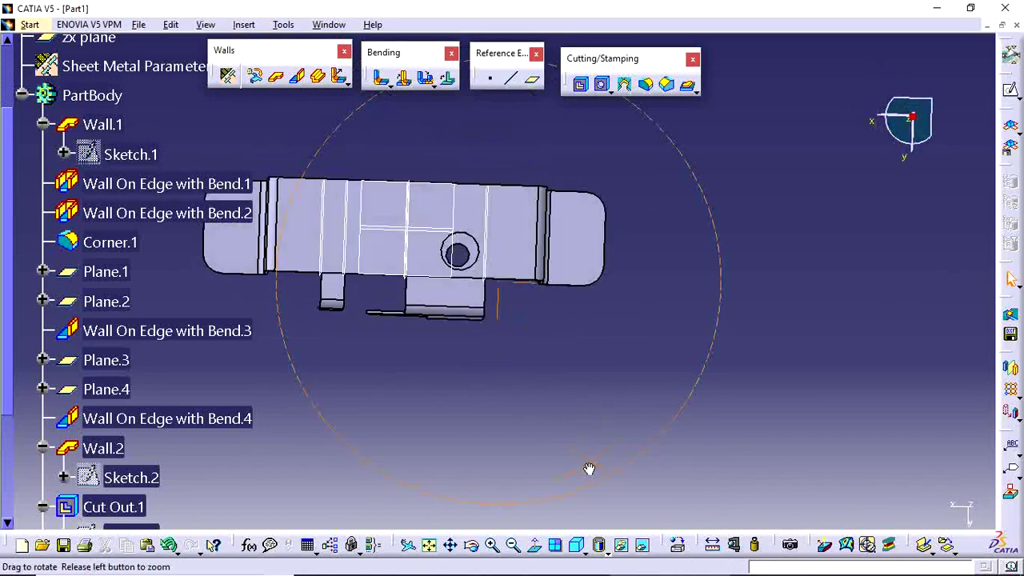
left_click(577, 544)
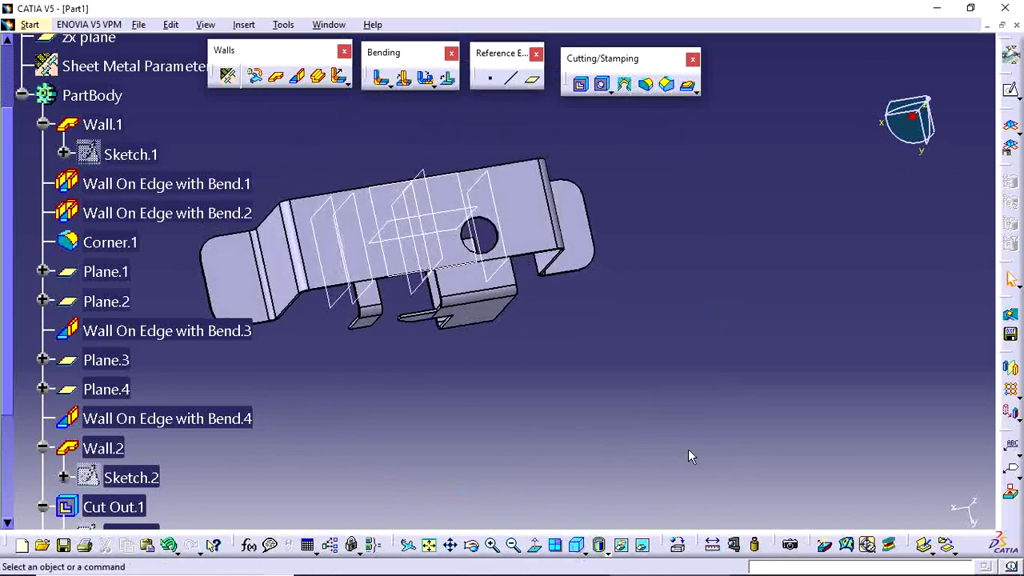
mouse_move(616, 390)
middle_mouse_down("ctrl")
mouse_move(658, 393)
mouse_move(667, 405)
mouse_move(676, 354)
mouse_move(736, 388)
mouse_move(720, 404)
mouse_move(712, 376)
middle_mouse_up("ctrl")
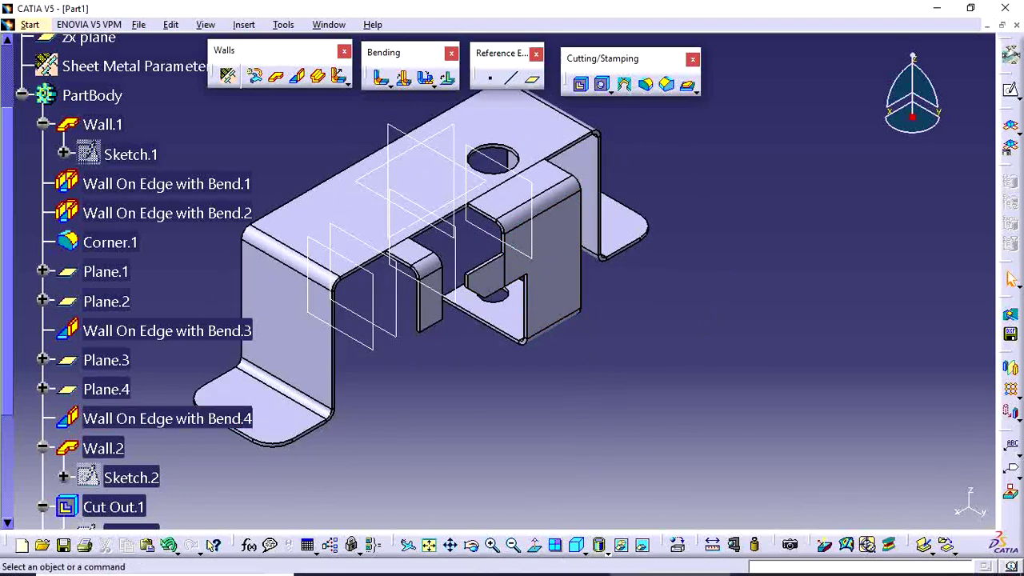
left_click(522, 569)
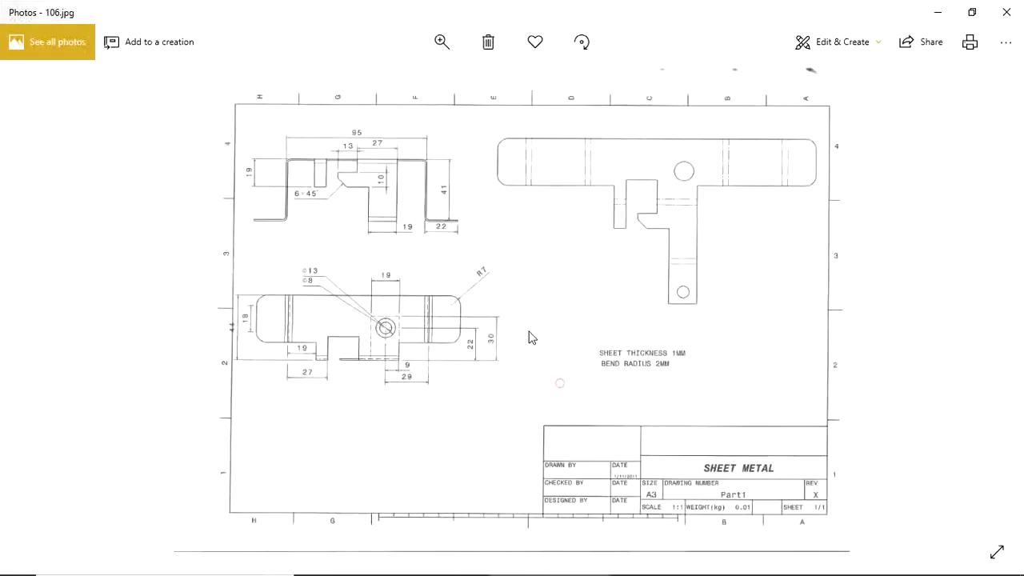